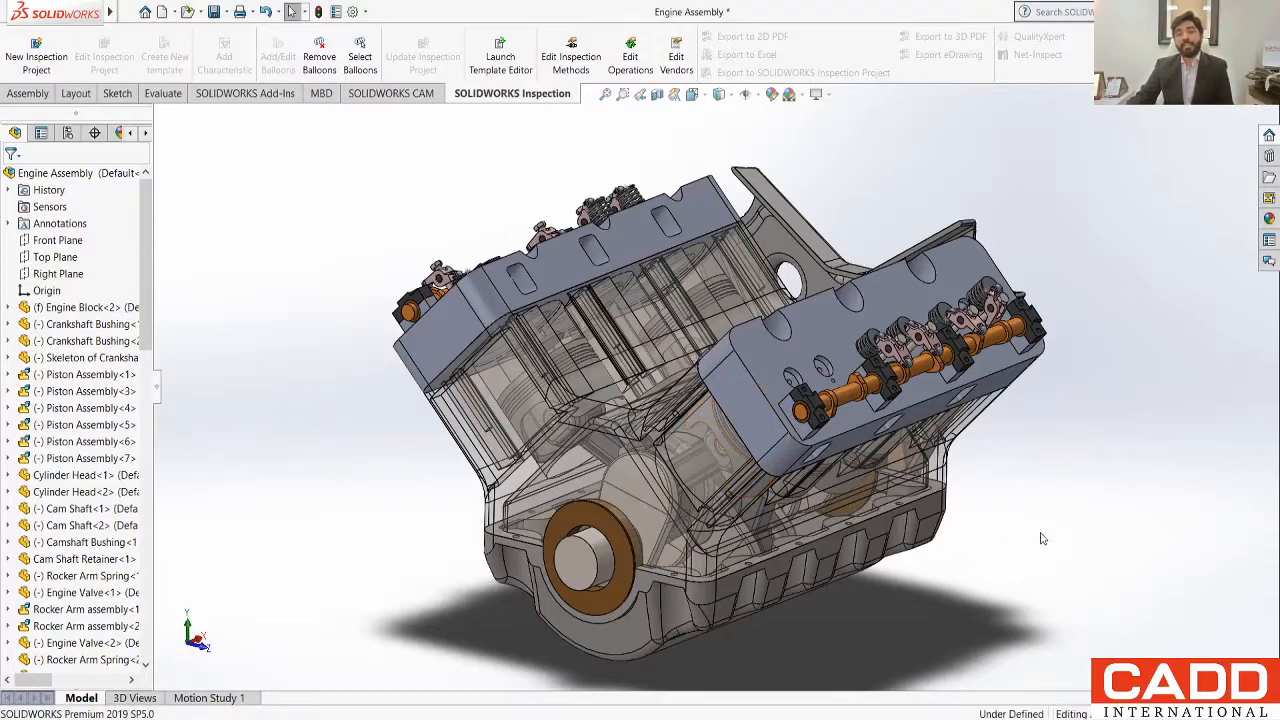
Step: Examine the engine assembly from several angles, including a close view of the rocker arms and valve springs on the cylinder head
mouse_move(1012, 543)
middle_mouse_down()
mouse_move(905, 515)
mouse_move(1010, 562)
middle_mouse_up()
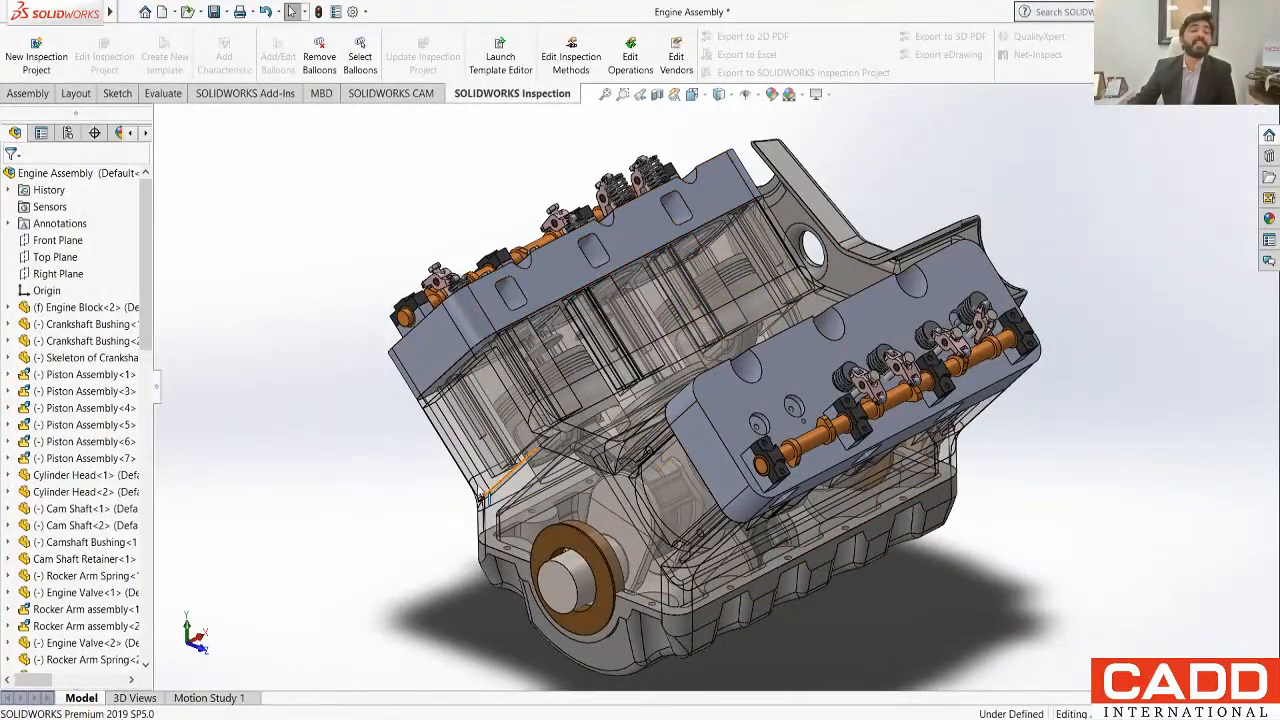
middle_click_drag(368, 471, 366, 438)
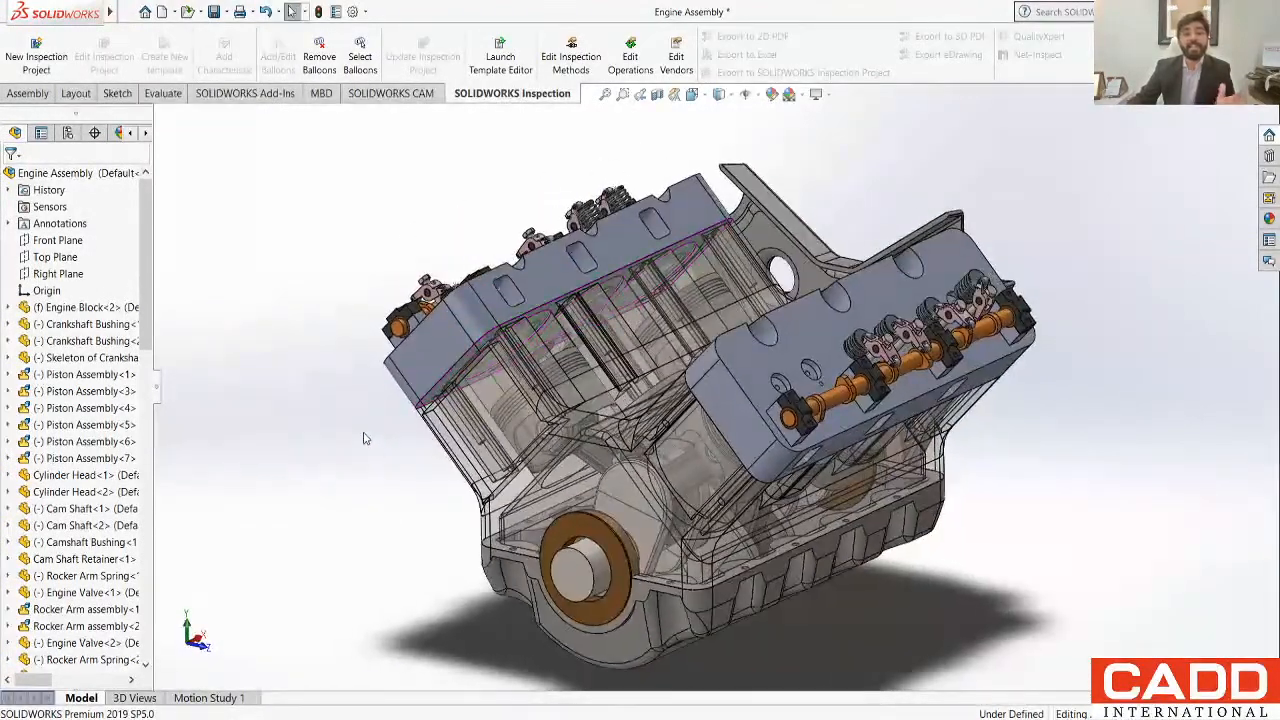
middle_click_drag(417, 472, 392, 552)
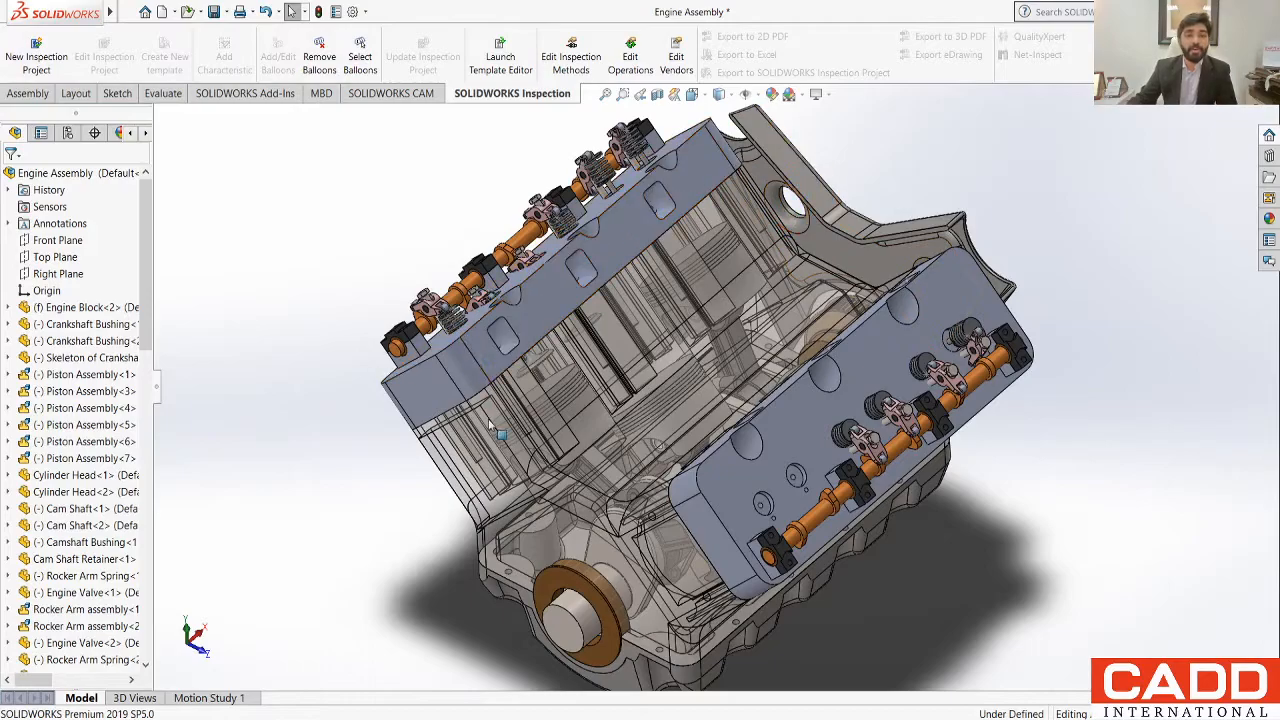
middle_click_drag(510, 526, 286, 314)
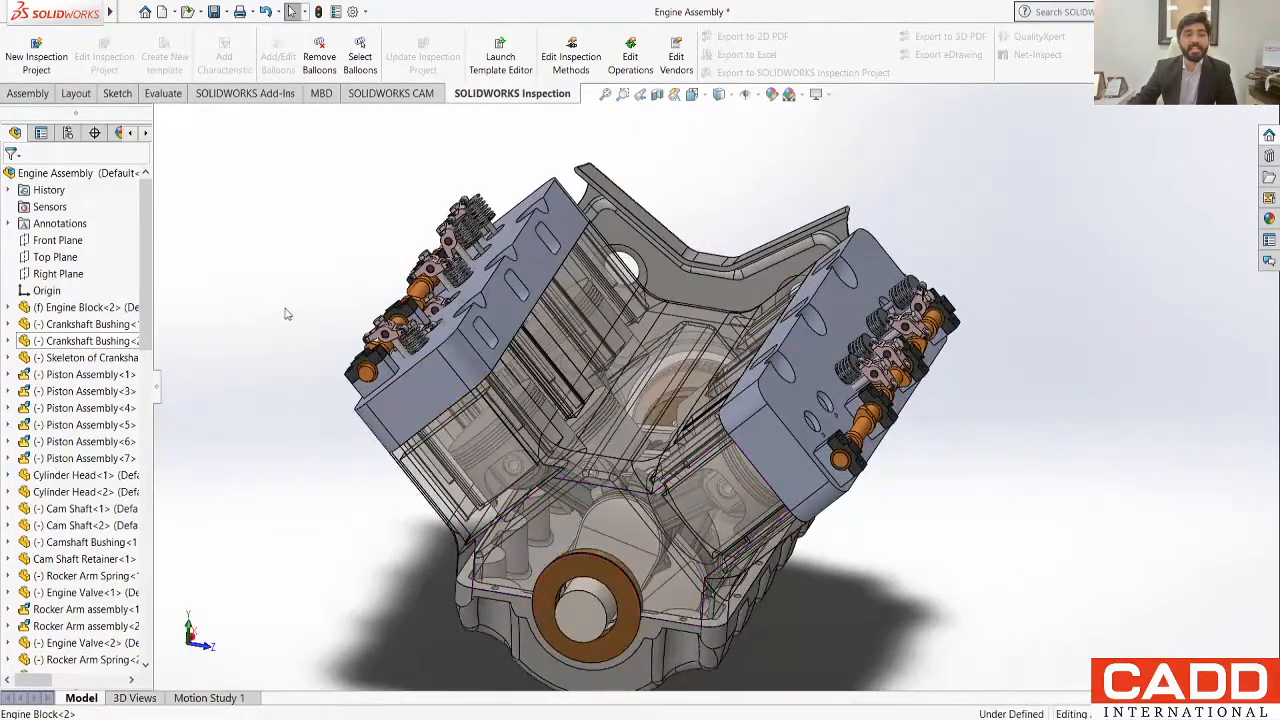
scroll(412, 392, "down", 5)
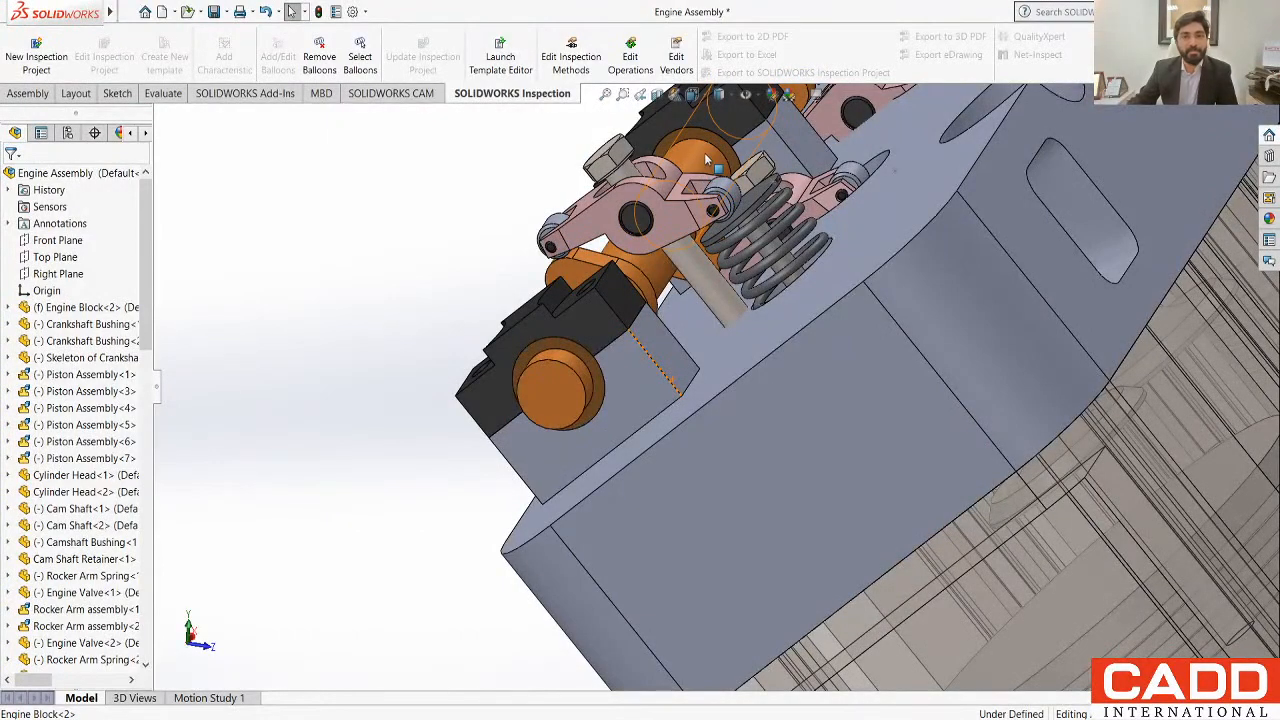
scroll(640, 425, "up", 3)
scroll(640, 420, "up", 6)
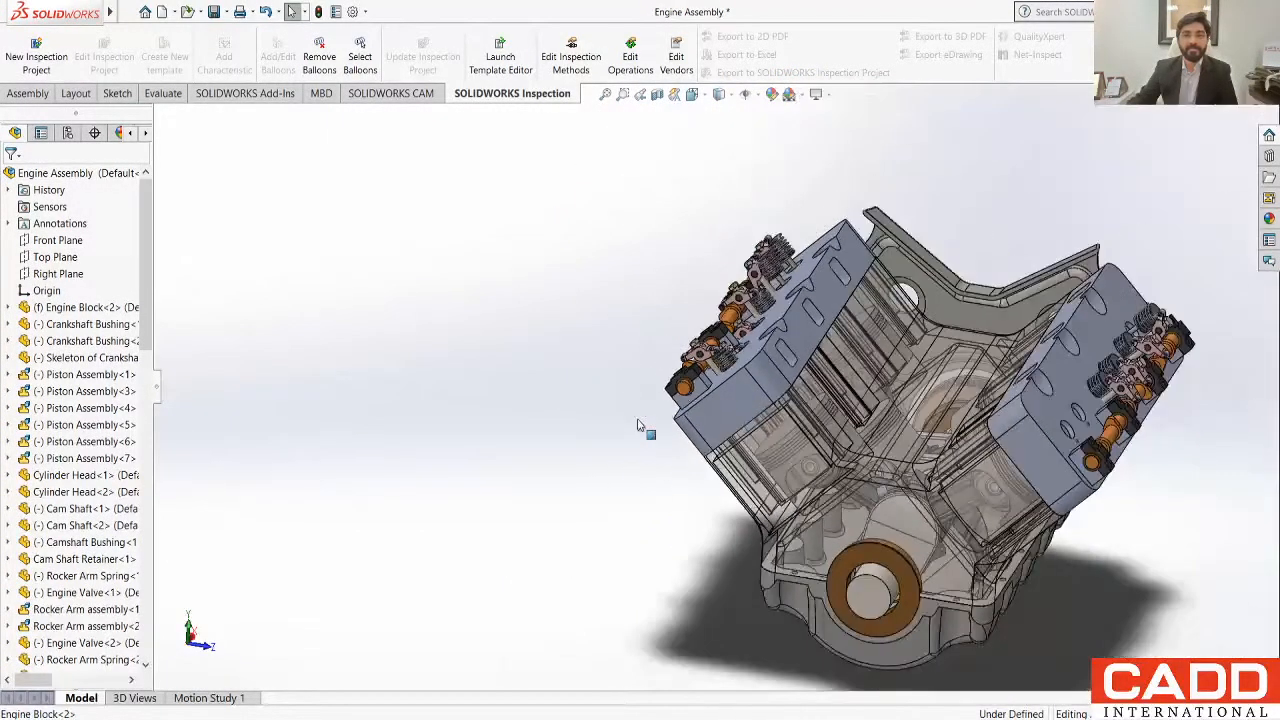
middle_click_drag(880, 590, 730, 492)
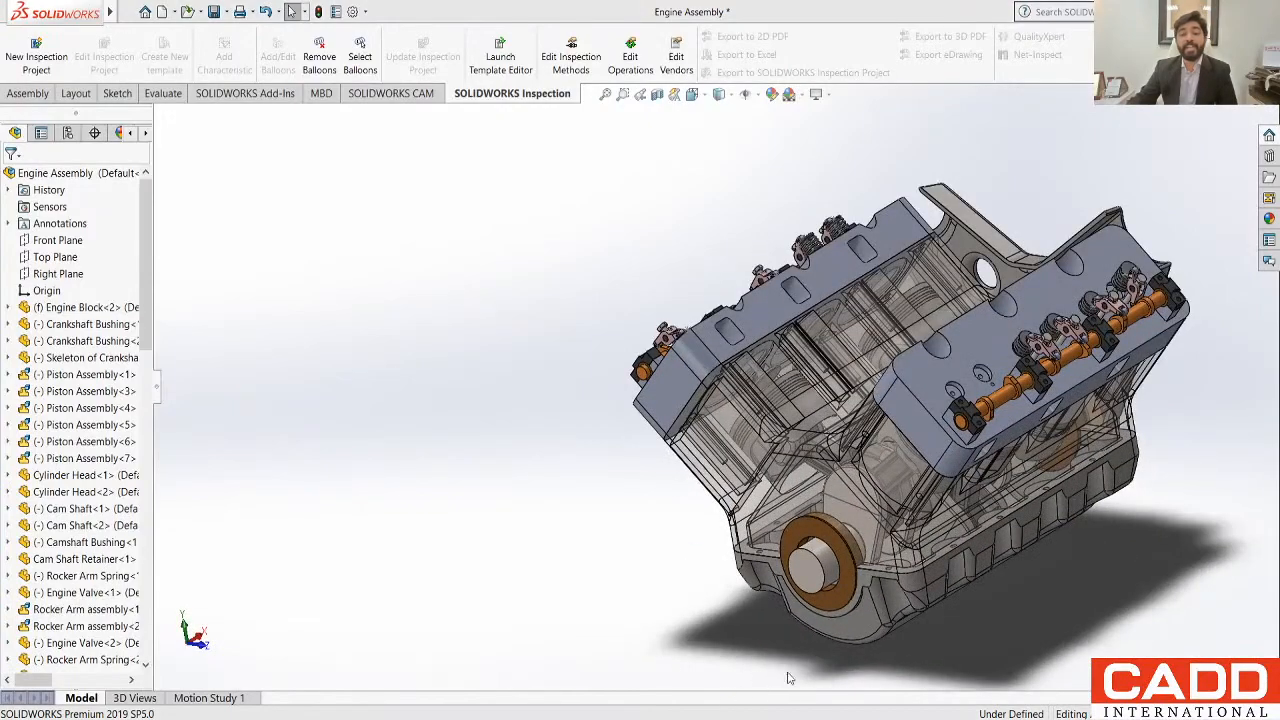
Step: Switch to the sf car body model and examine its exterior from several angles alongside the available surface modelling commands
middle_click_drag(788, 678, 836, 636)
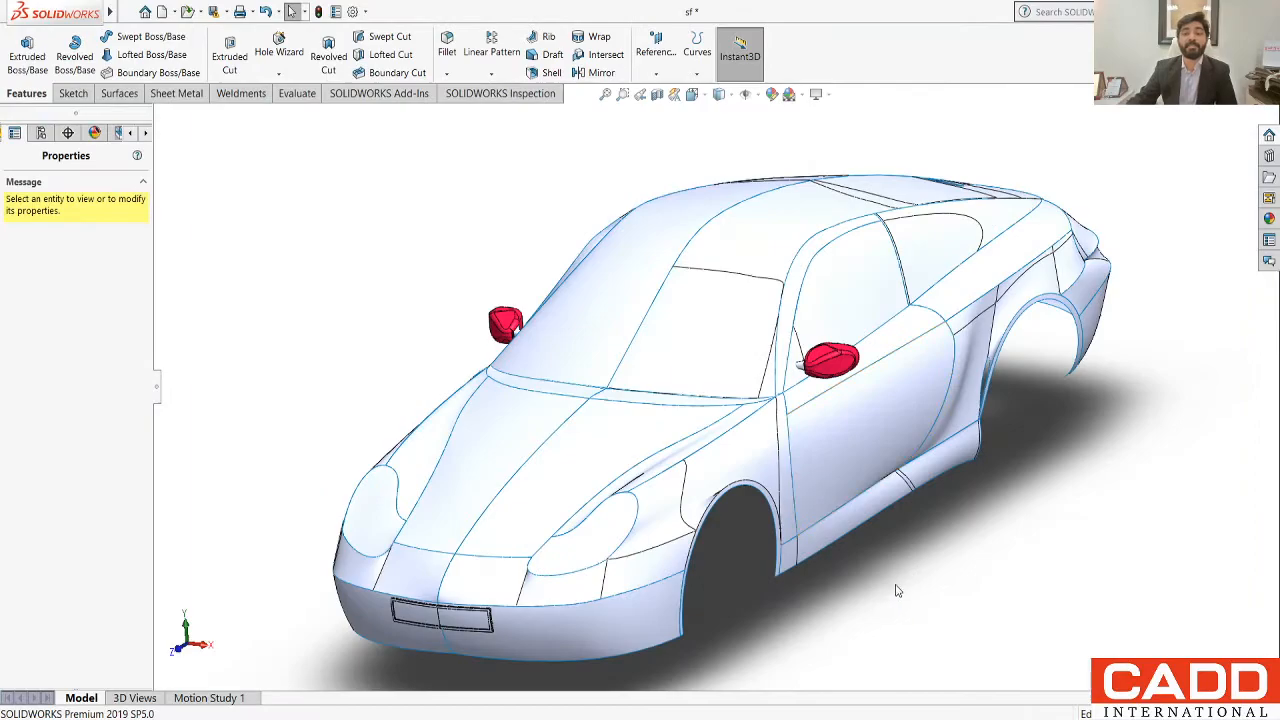
middle_click_drag(897, 590, 783, 503)
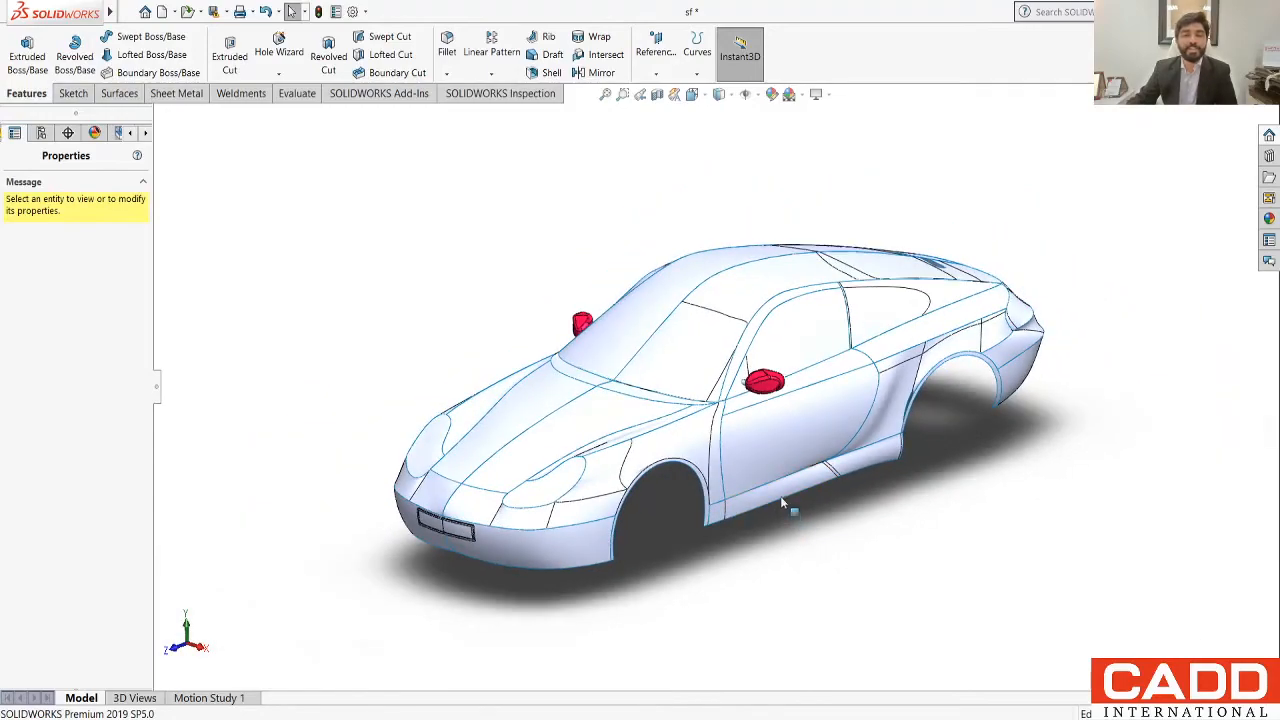
scroll(778, 342, "down", 4)
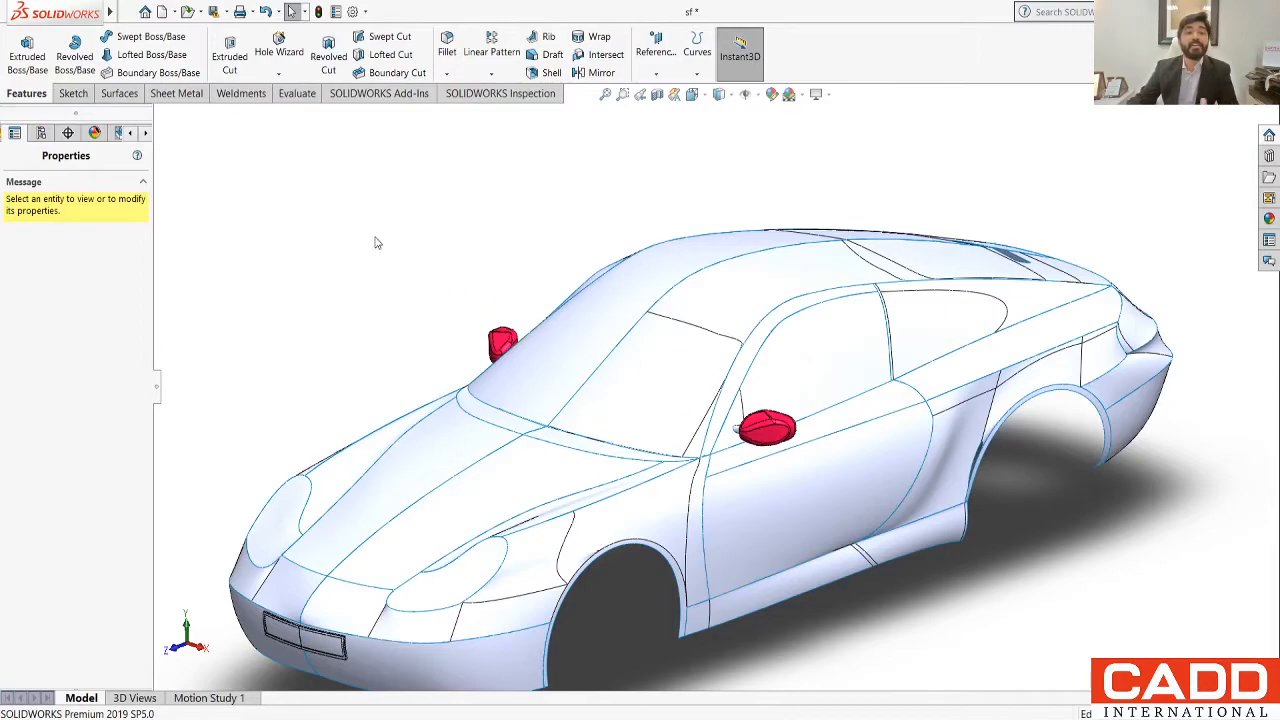
left_click(120, 94)
left_click(28, 94)
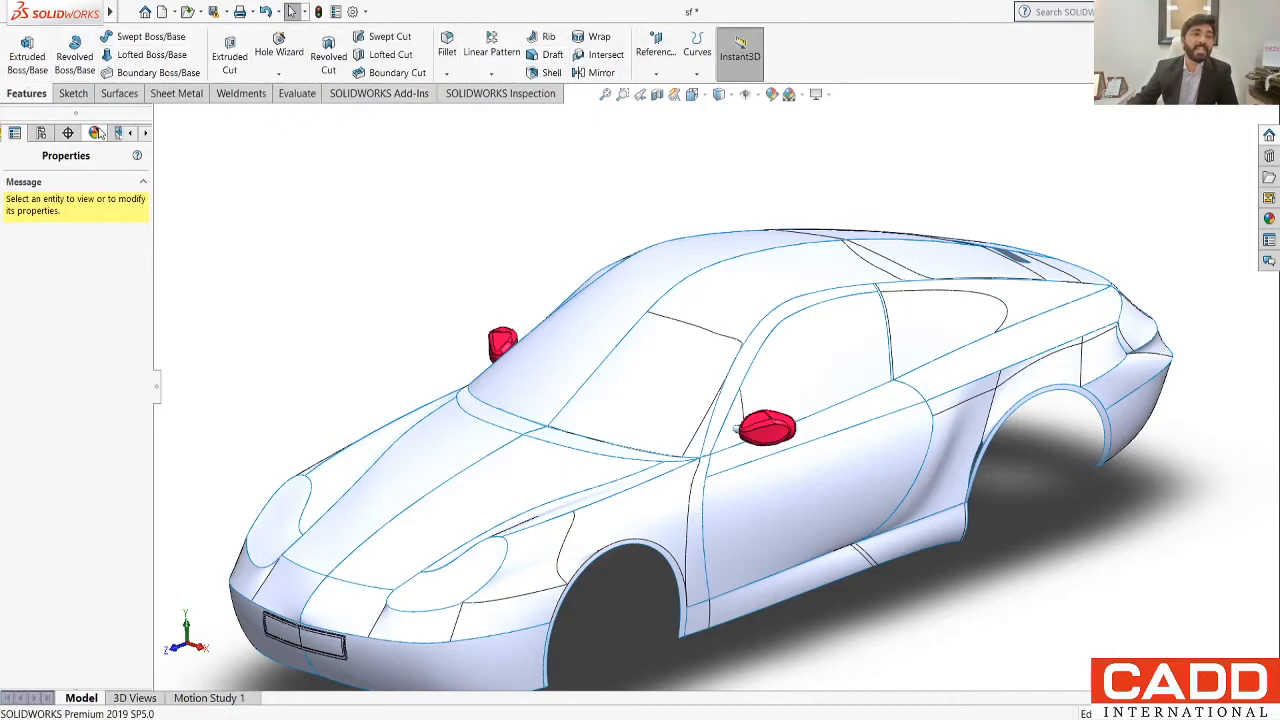
left_click(117, 94)
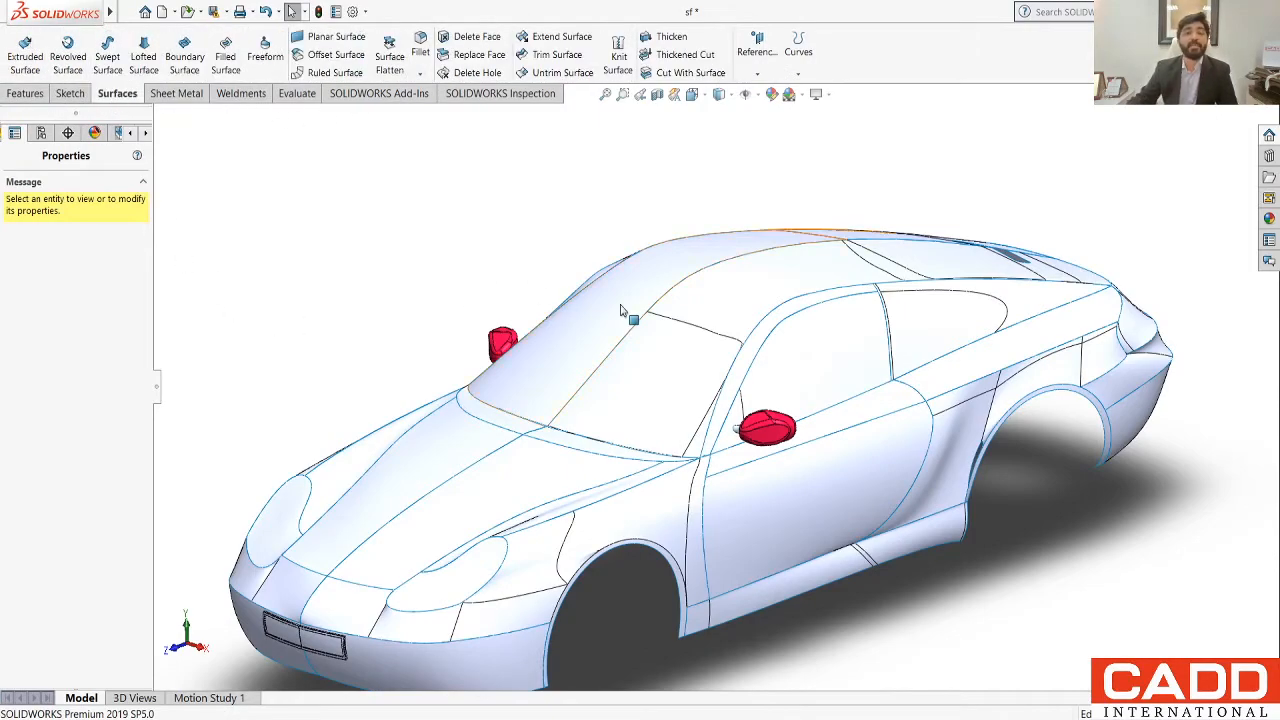
scroll(622, 306, "up", 1)
middle_click_drag(672, 544, 705, 541)
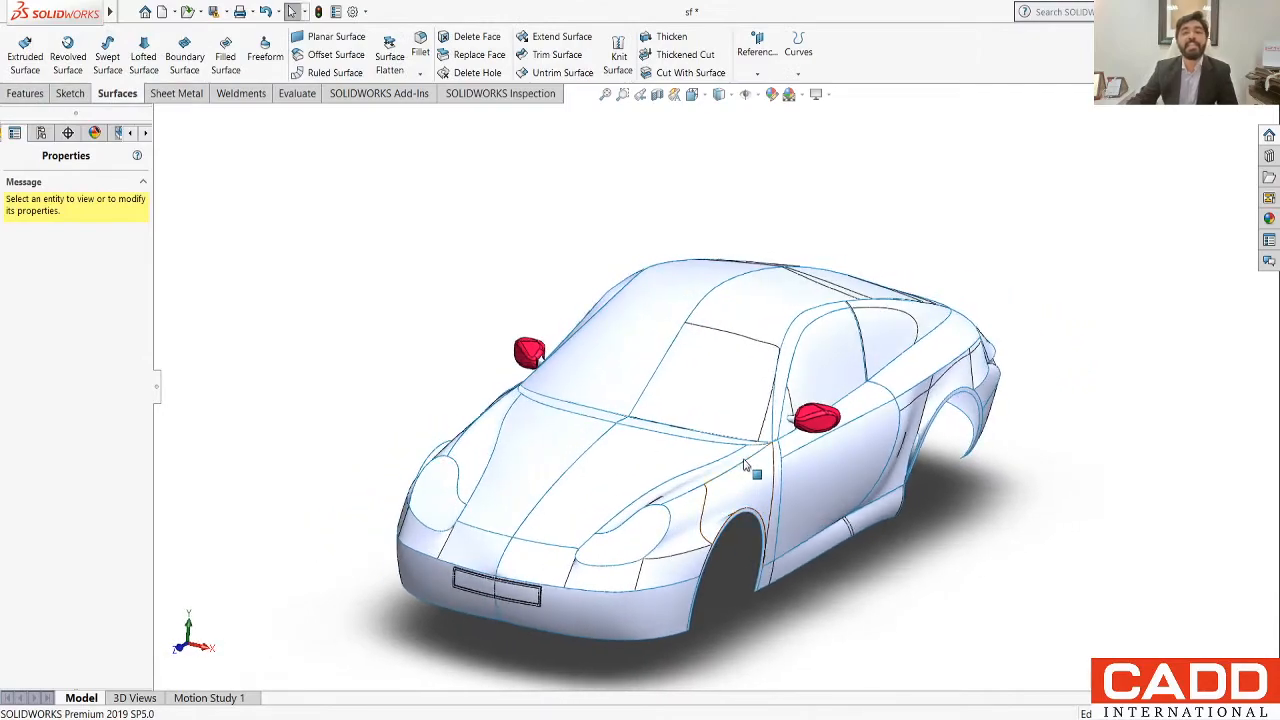
middle_click_drag(935, 523, 878, 521)
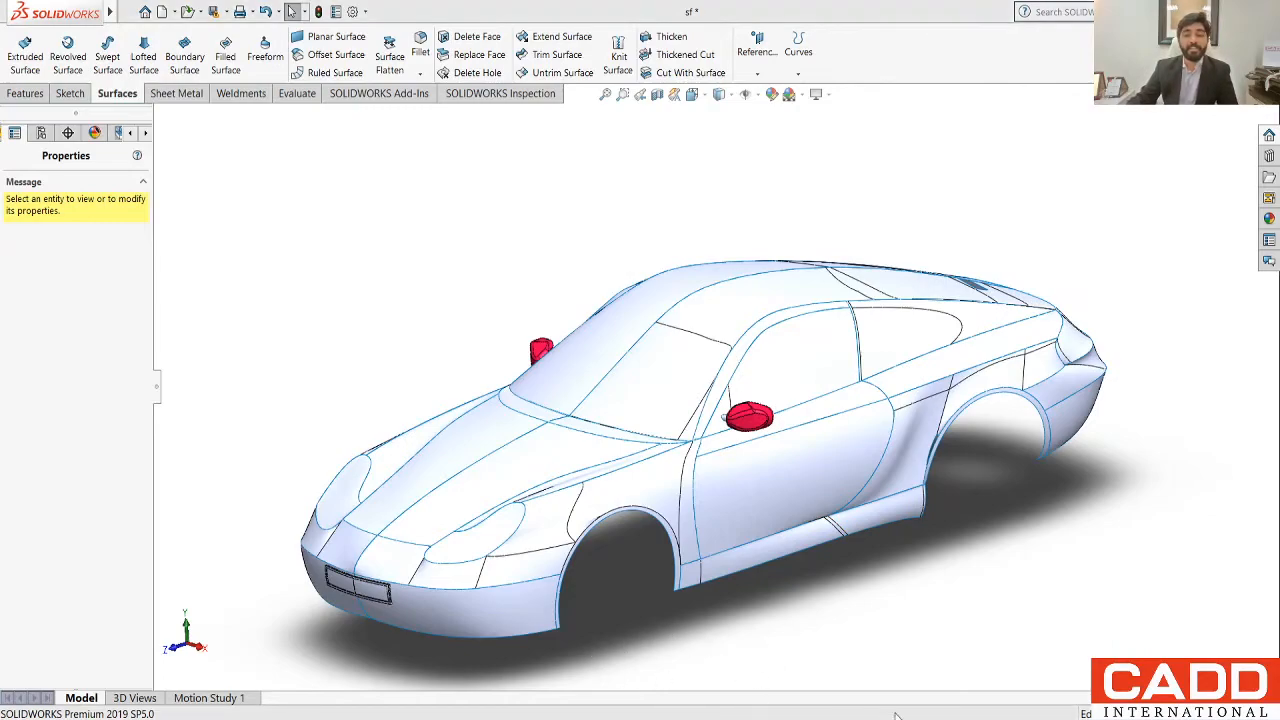
Step: Switch to the page 100 sheet metal part and examine its vents, louvers and flanges from both sides
left_click(974, 672)
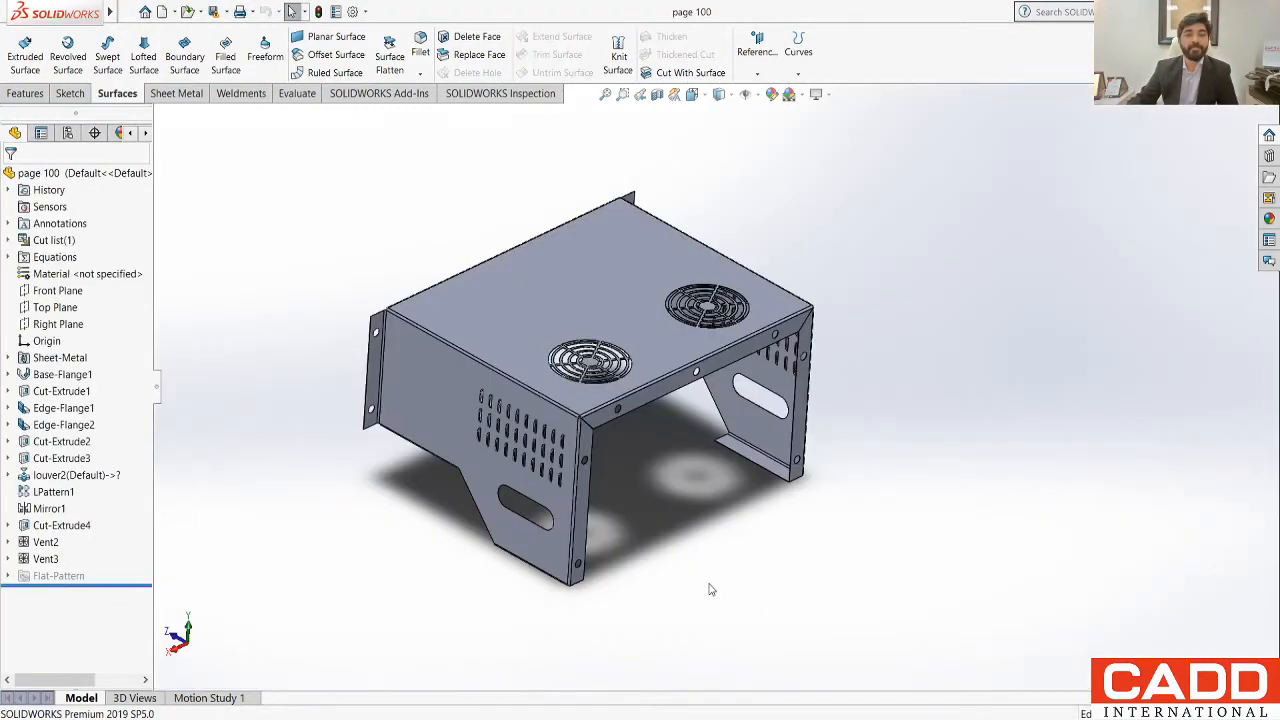
middle_click_drag(743, 557, 680, 549)
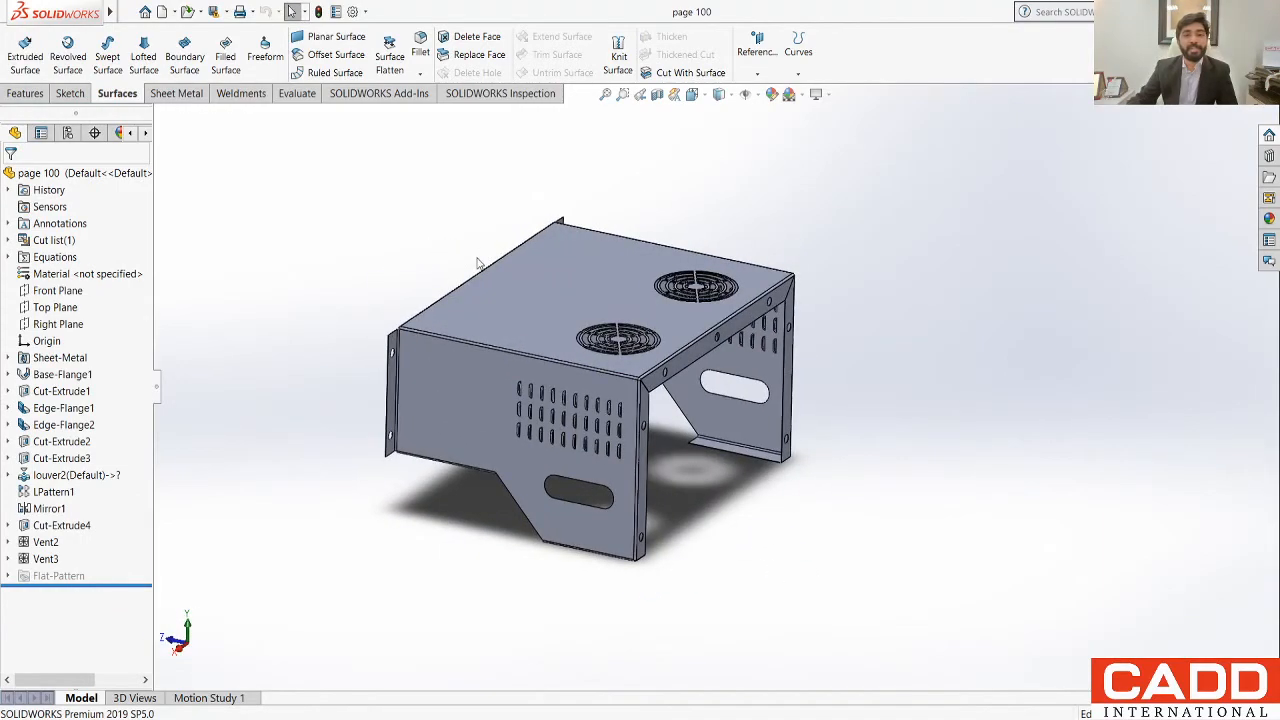
scroll(680, 549, "down", 3)
scroll(707, 520, "up", 2)
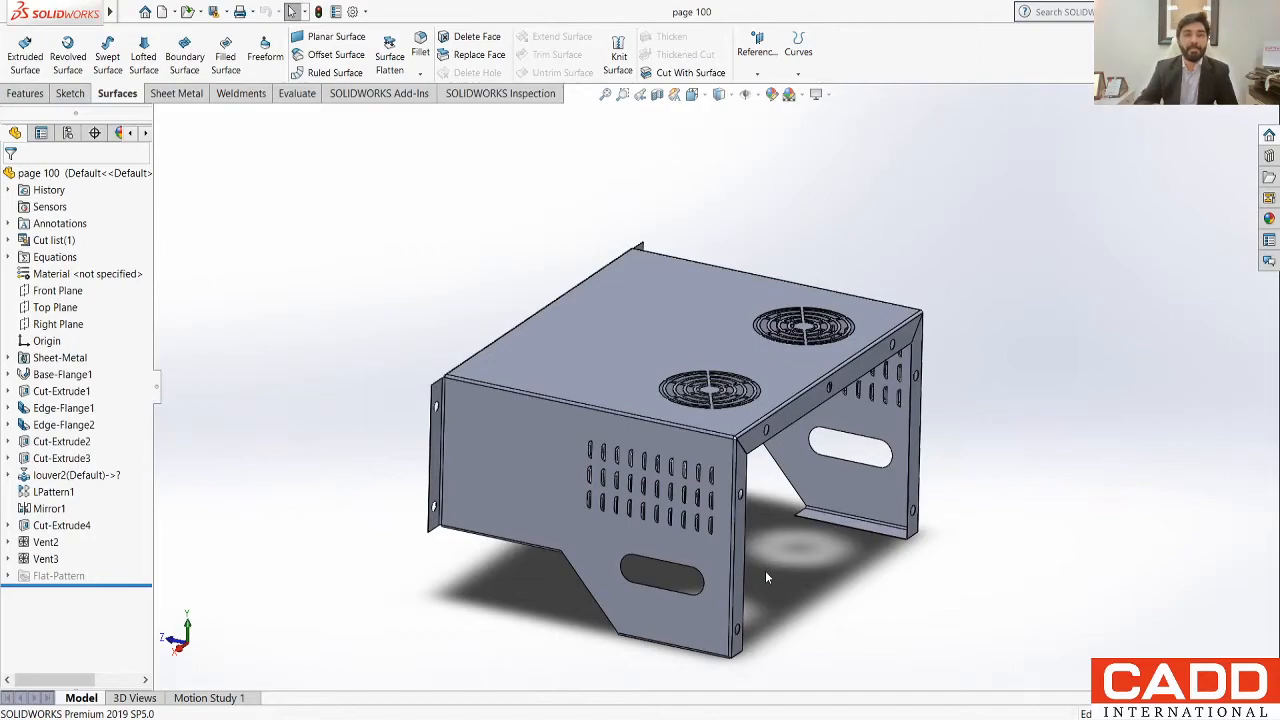
middle_click_drag(846, 549, 659, 562)
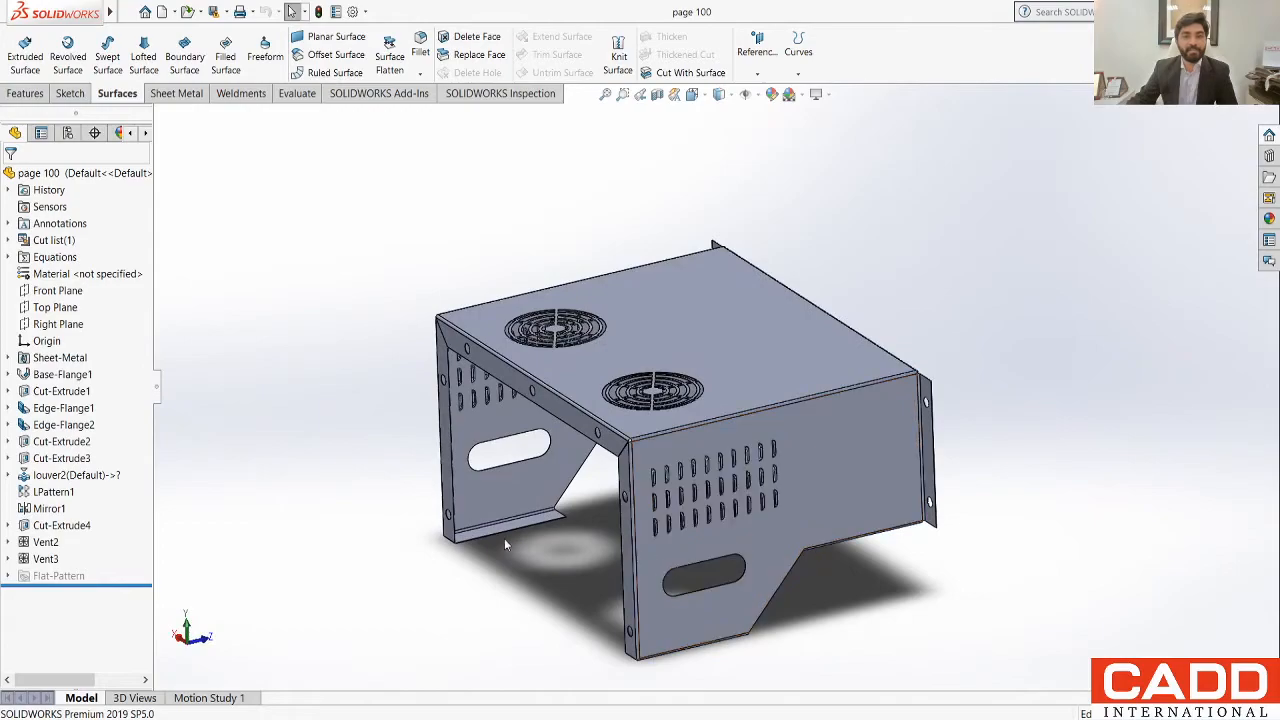
scroll(504, 538, "down", 1)
middle_click_drag(502, 538, 767, 539)
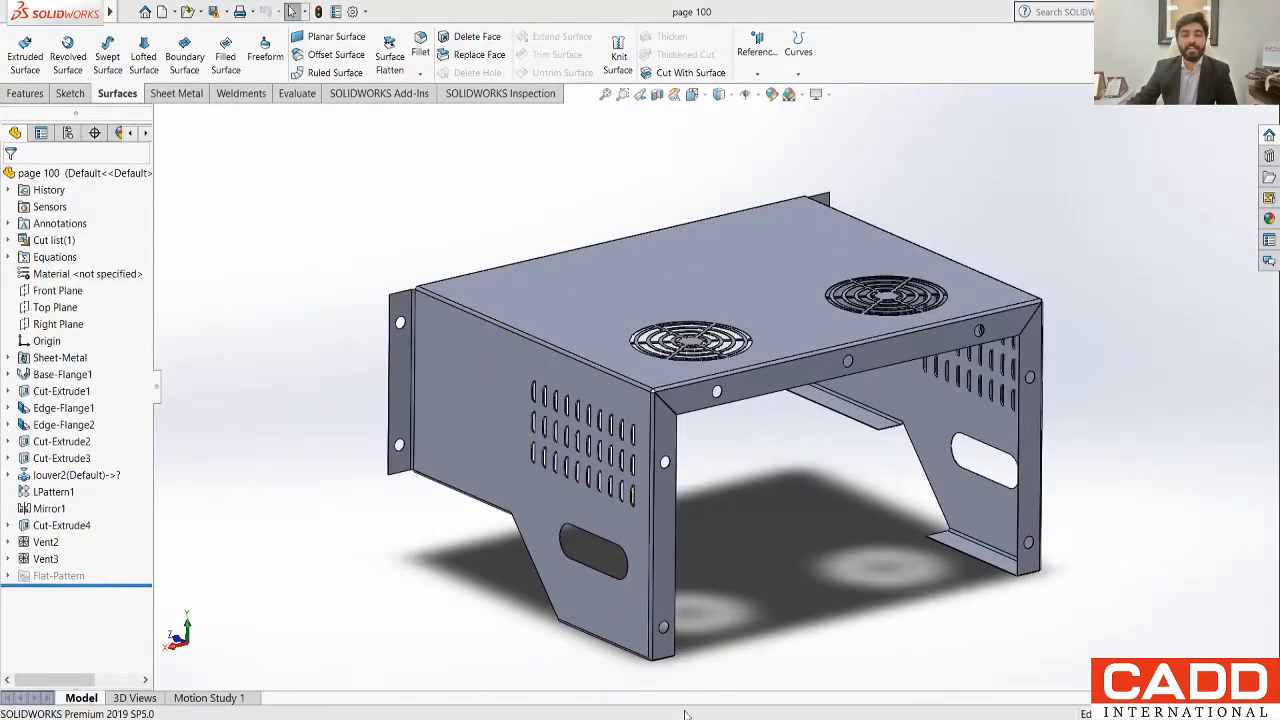
Step: Switch to the dust collector assembly and examine its support frame, ladders, ducting and blower from another side and close up
key("ctrl+Tab")
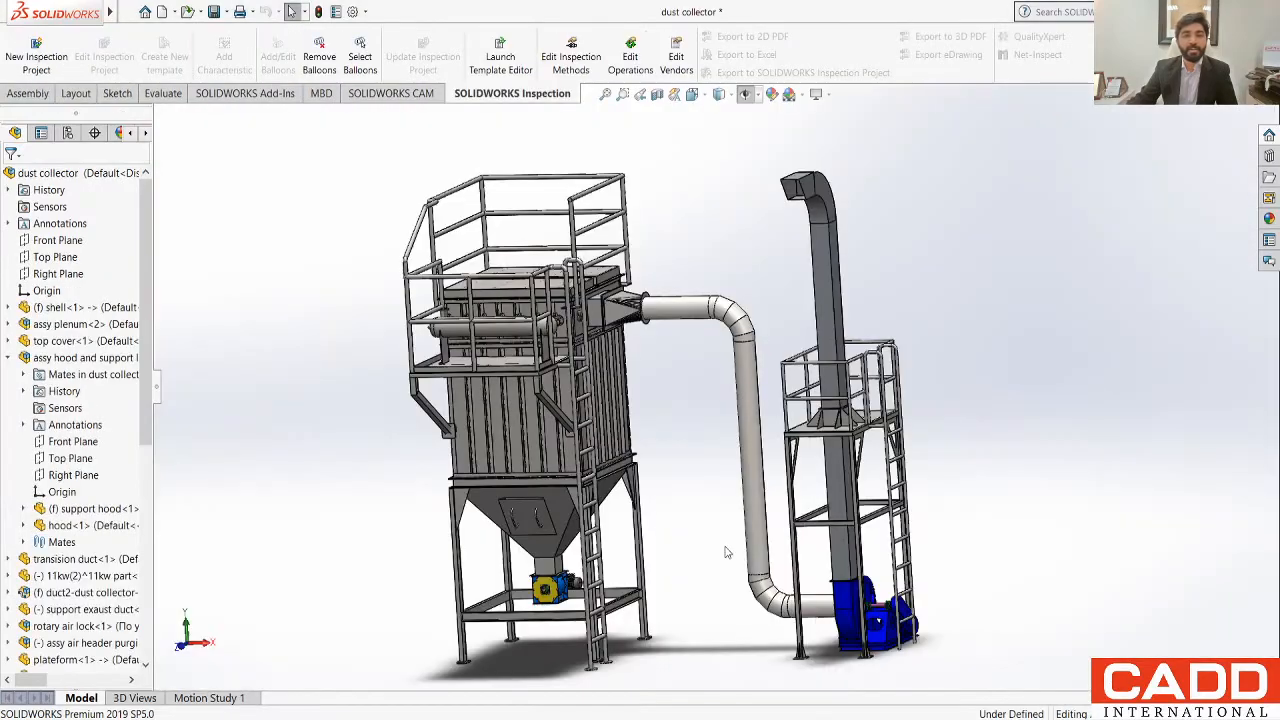
middle_click_drag(378, 490, 480, 505)
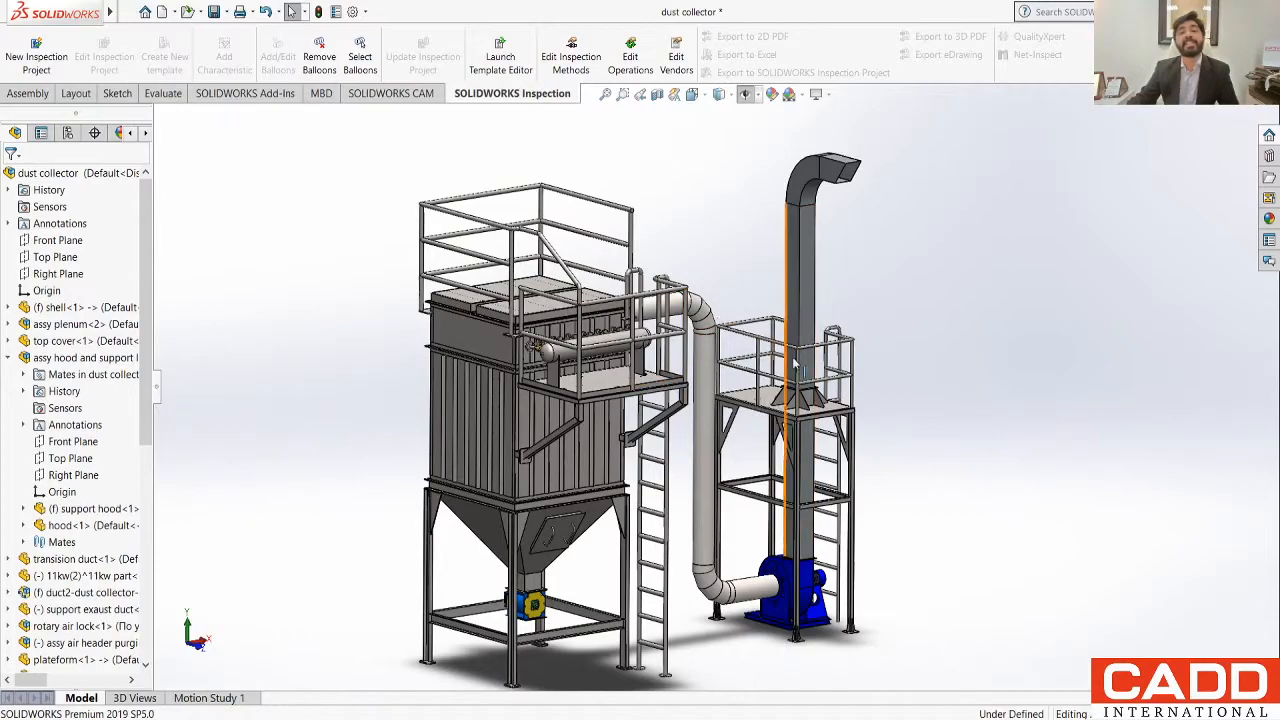
scroll(690, 595, "down", 10)
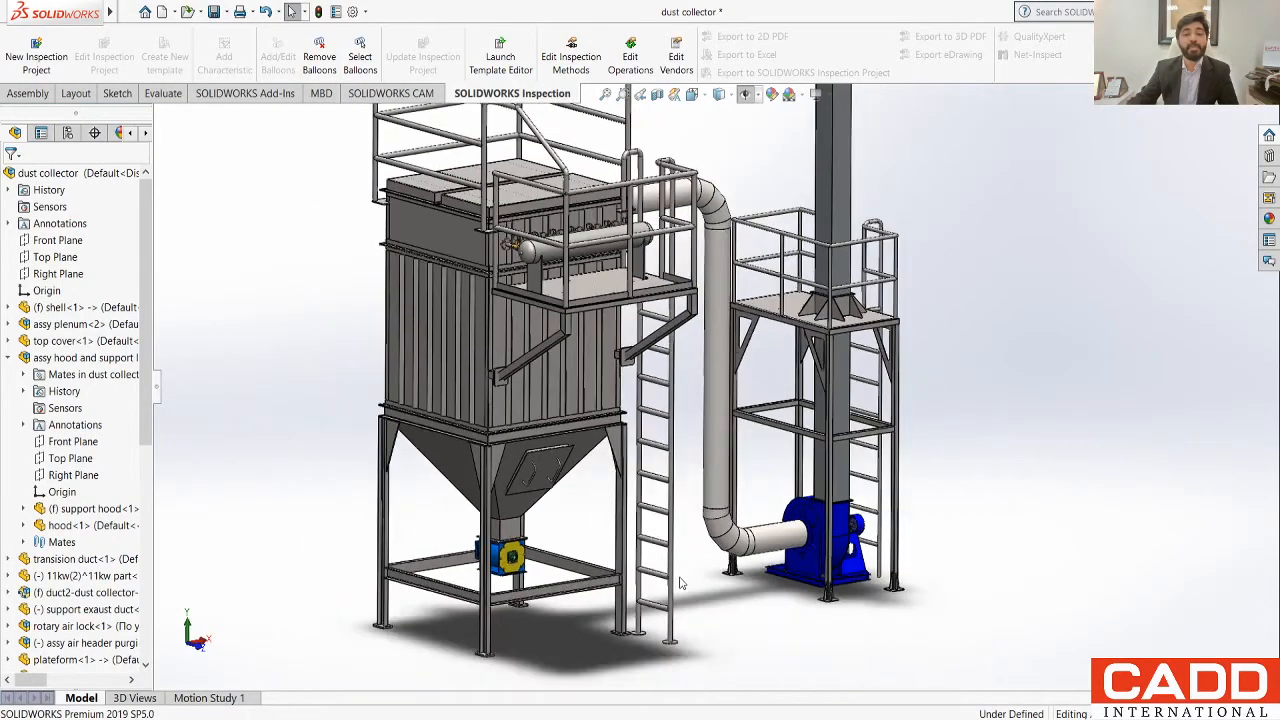
scroll(697, 545, "down", 2)
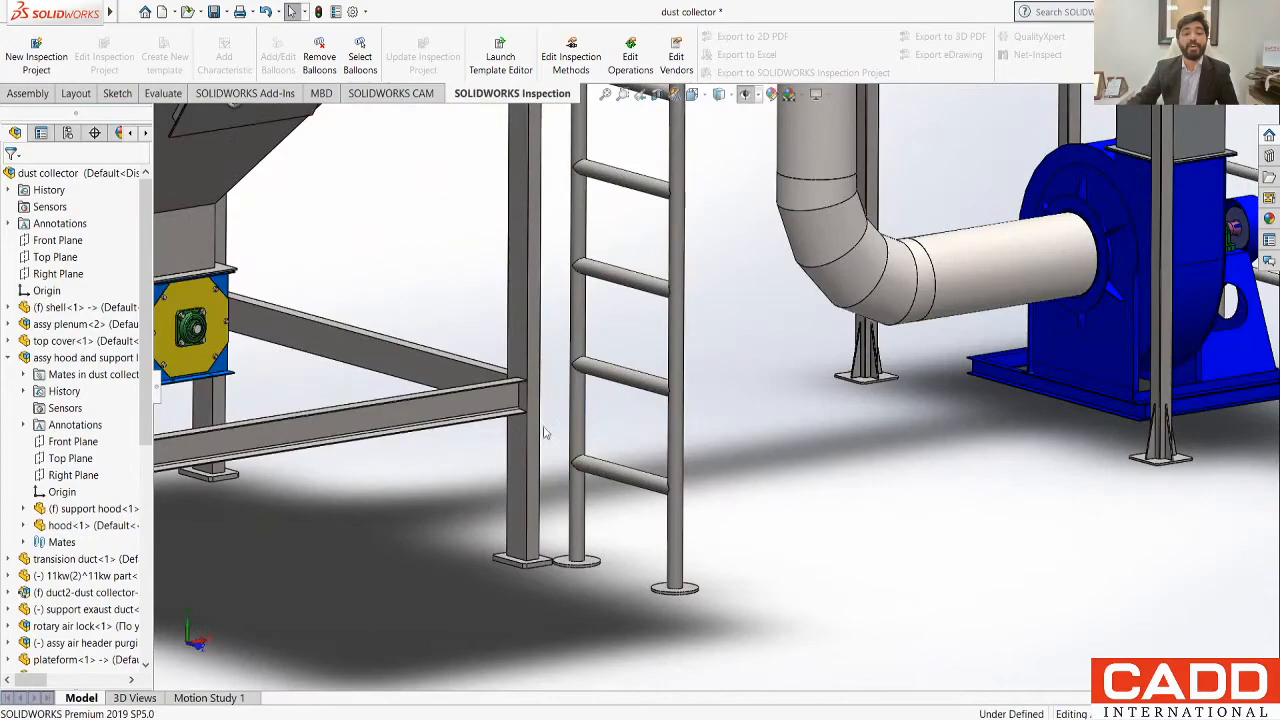
scroll(519, 408, "up", 2)
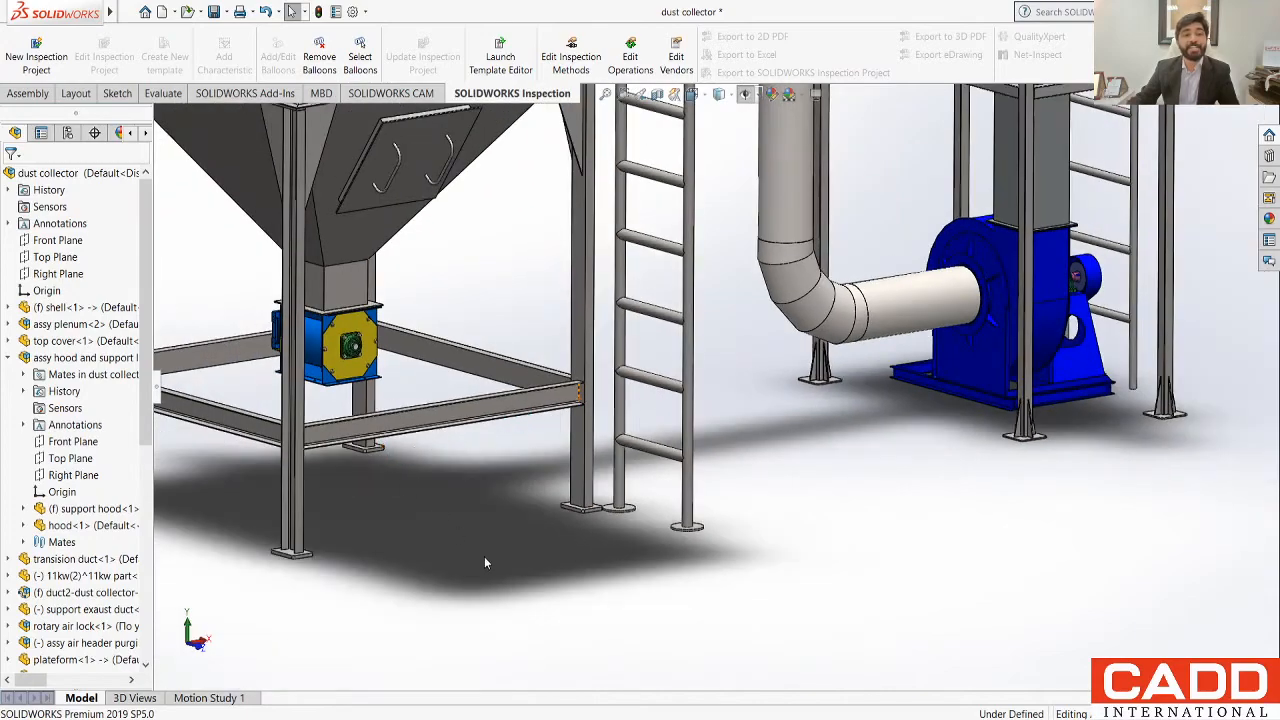
scroll(484, 563, "up", 5)
scroll(718, 200, "down", 2)
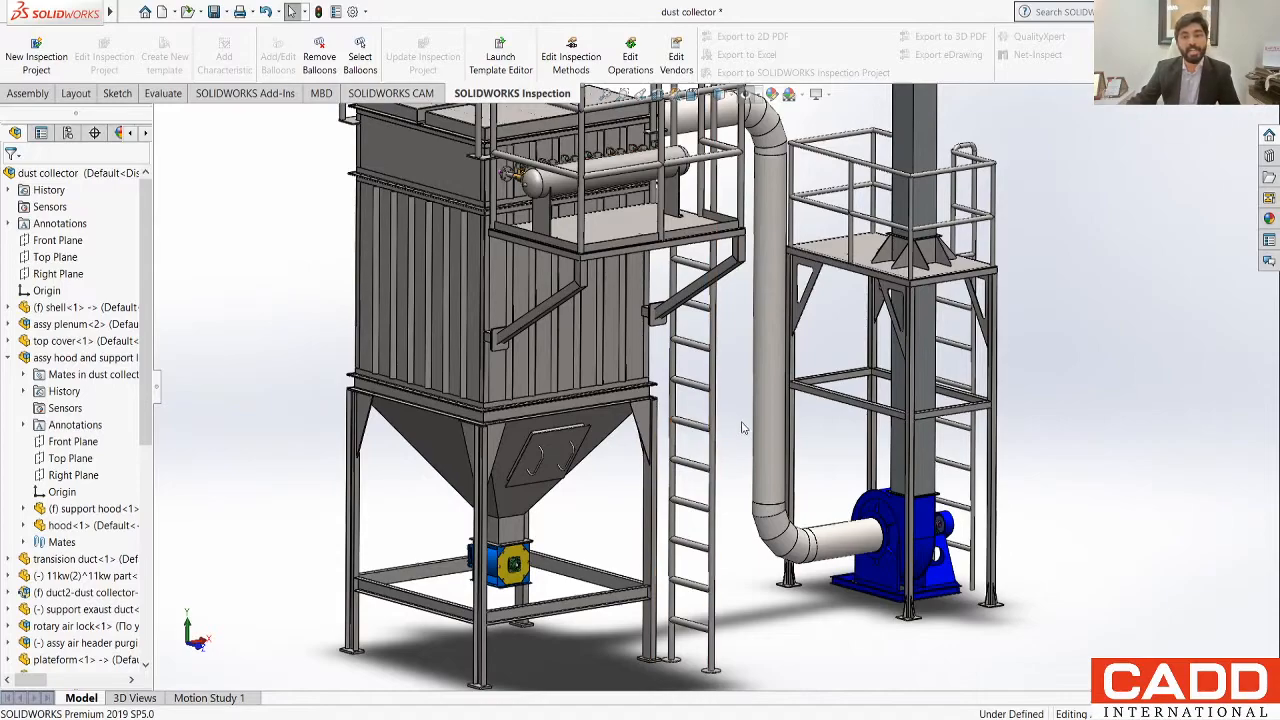
scroll(733, 436, "up", 2)
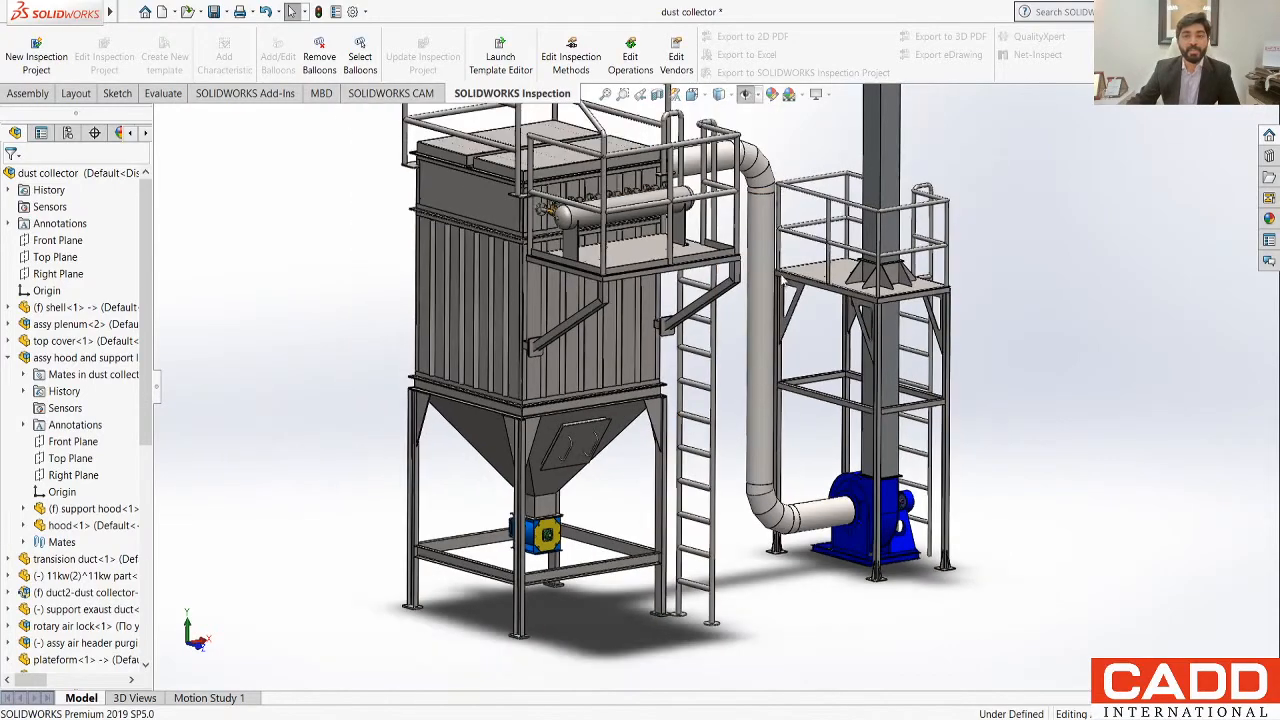
scroll(796, 158, "down", 1)
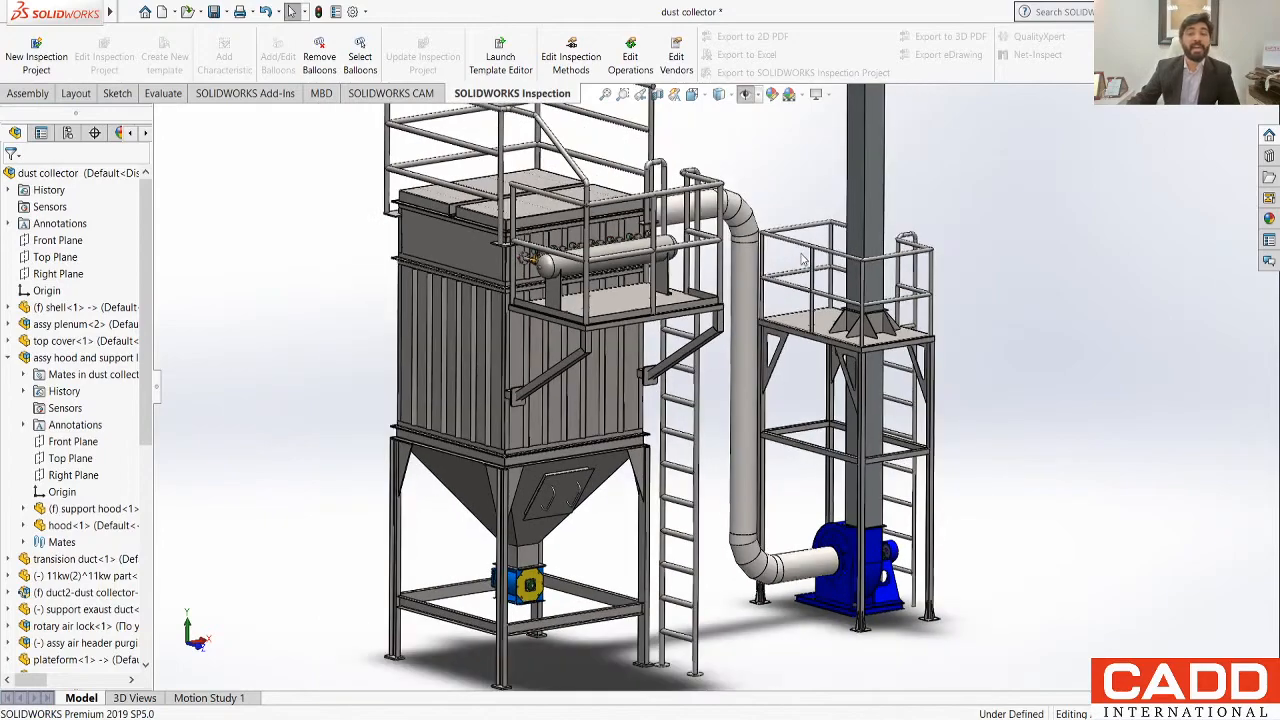
scroll(803, 259, "up", 1)
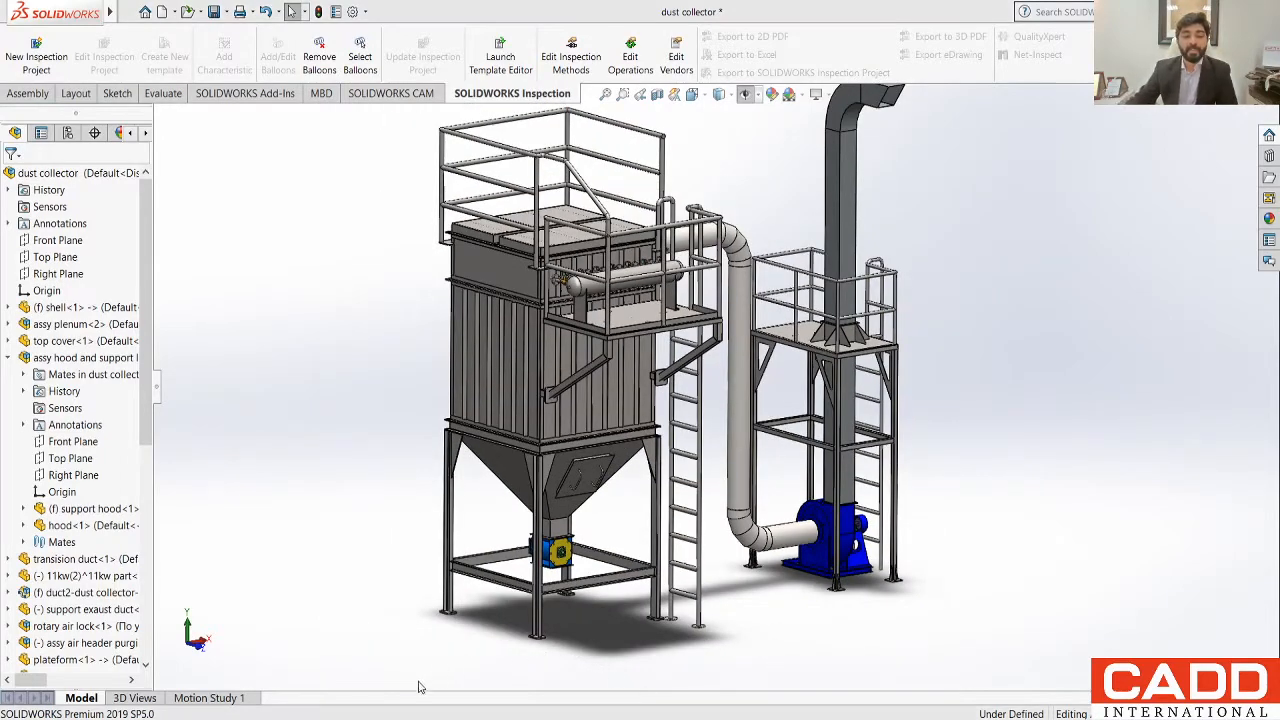
Step: Return to the Engine Assembly and examine the block, cylinder heads and rocker arms at different angles and distances
left_click(351, 700)
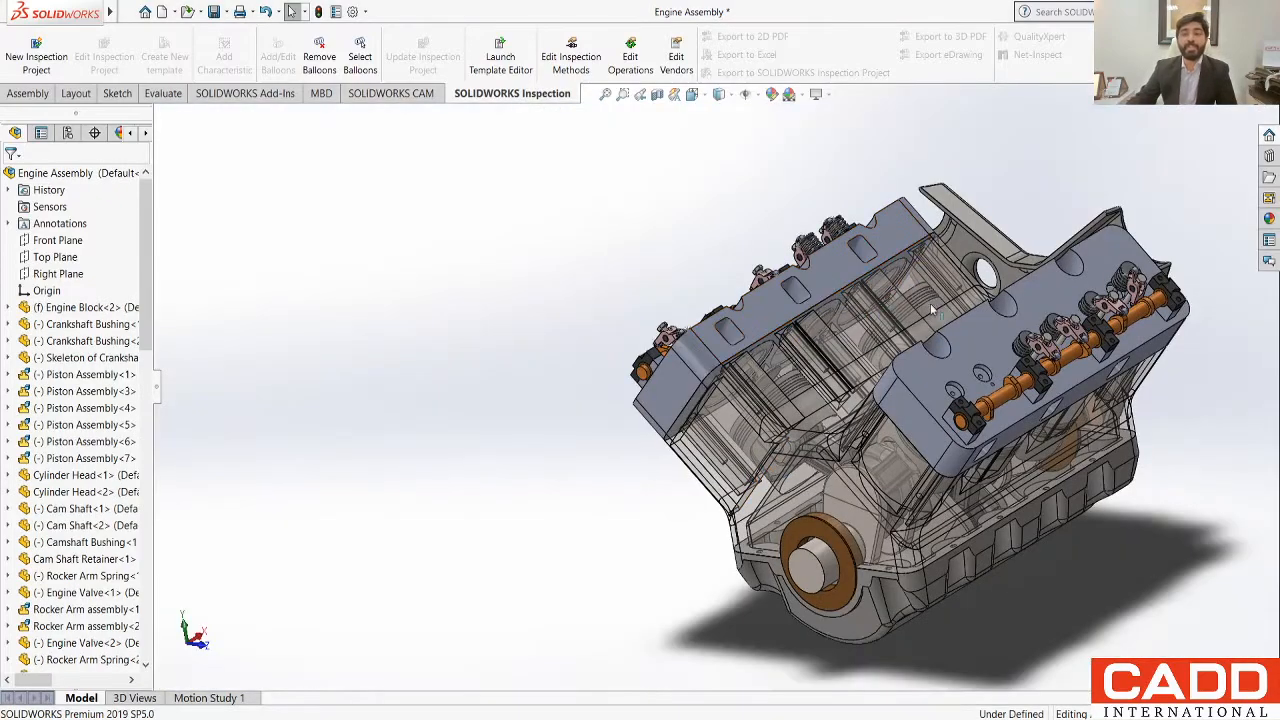
scroll(783, 505, "up", 1)
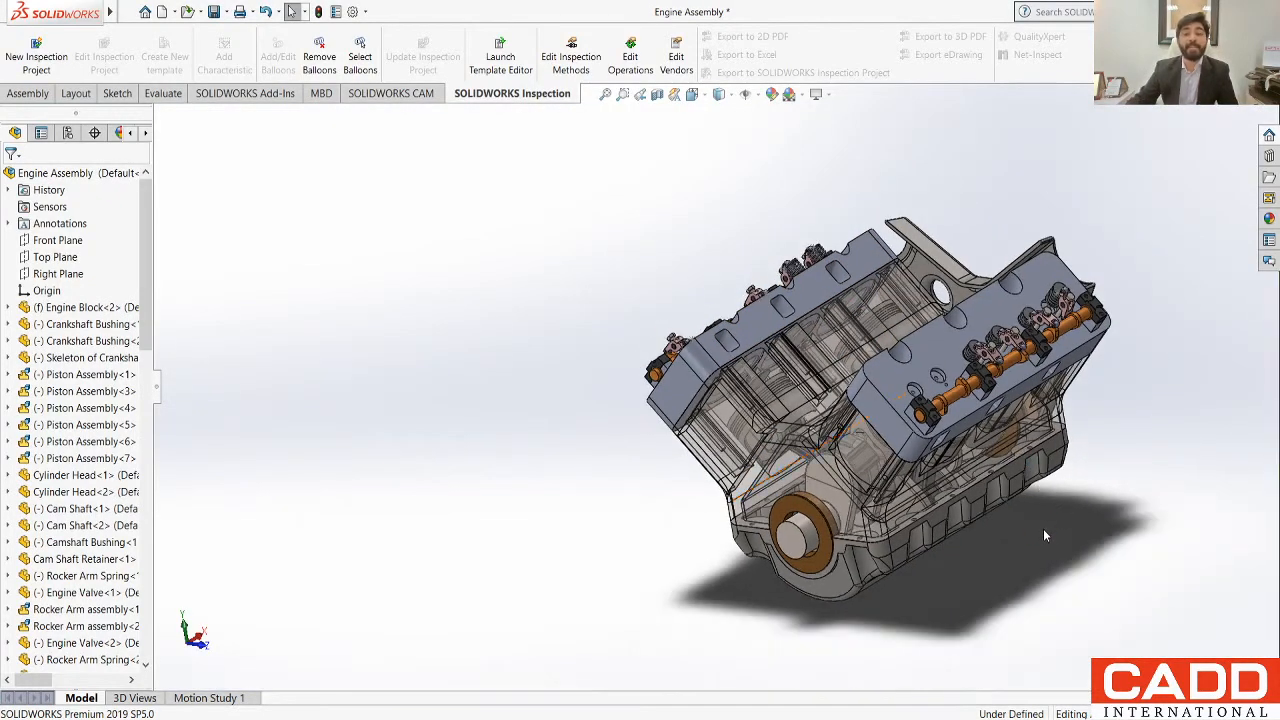
scroll(1012, 494, "down", 1)
middle_click_drag(931, 546, 1133, 454)
scroll(1112, 397, "down", 1)
scroll(1131, 456, "up", 2)
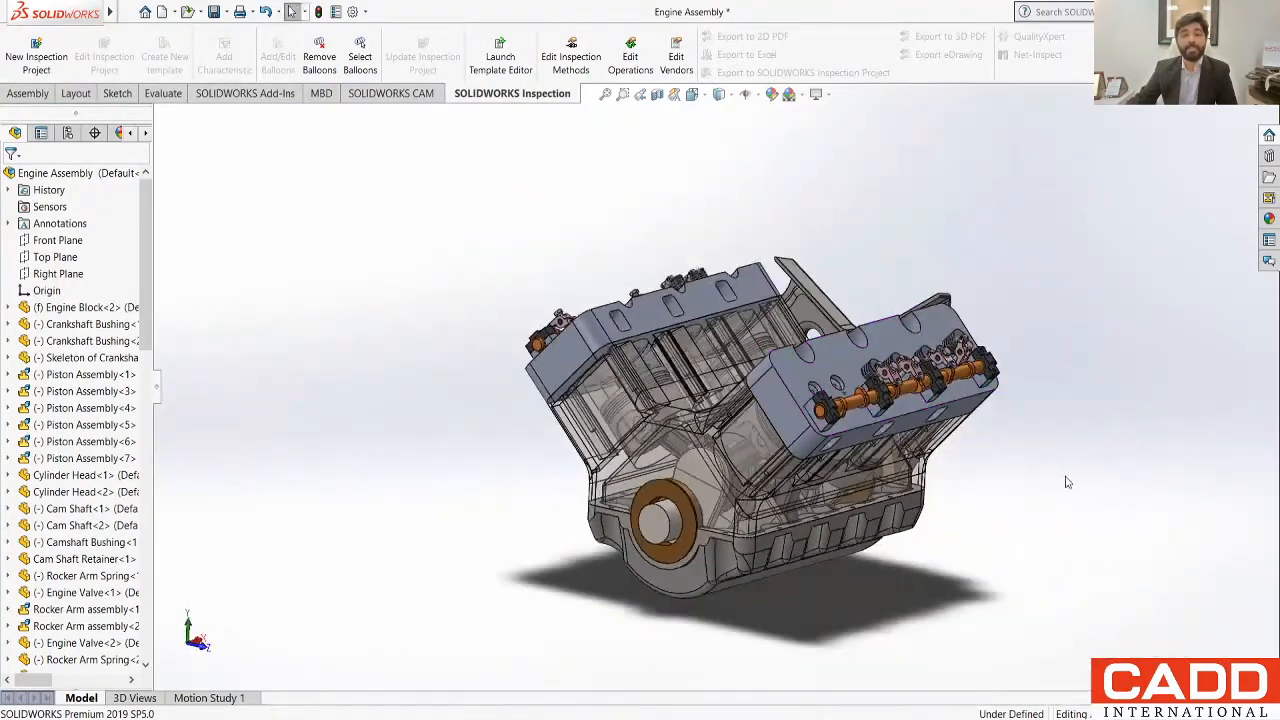
scroll(1065, 479, "down", 2)
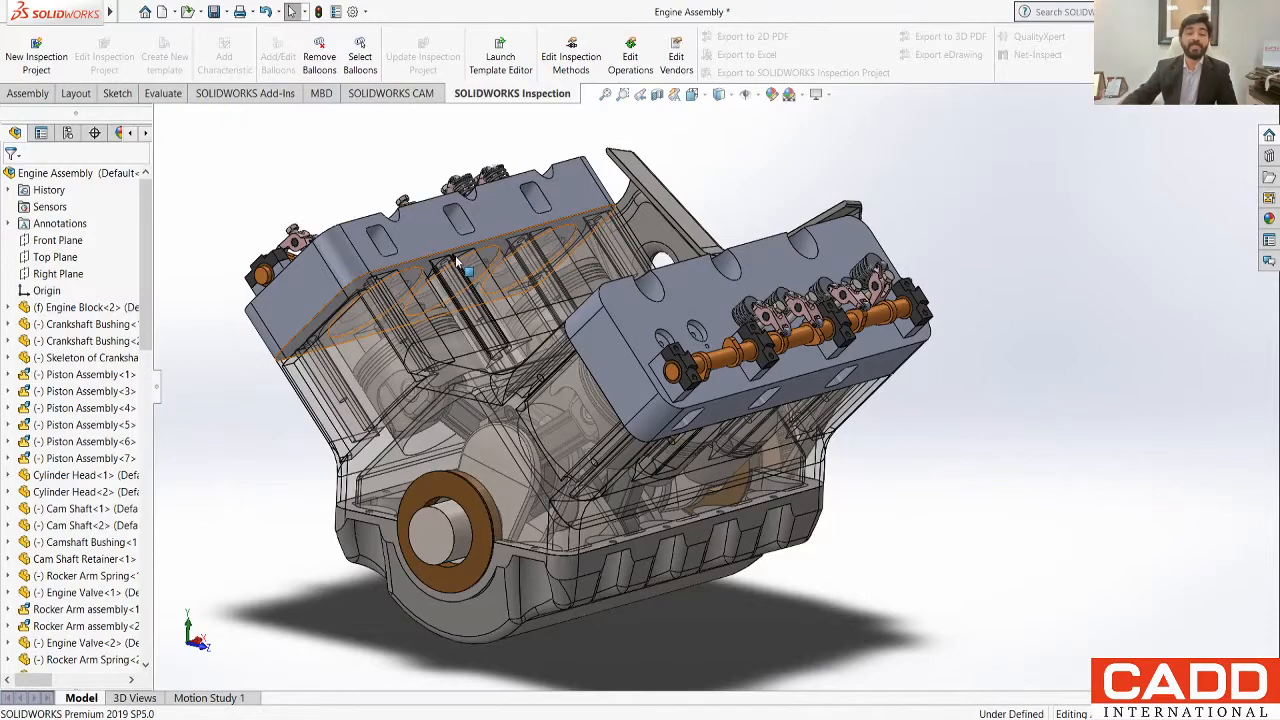
middle_click_drag(415, 465, 316, 407)
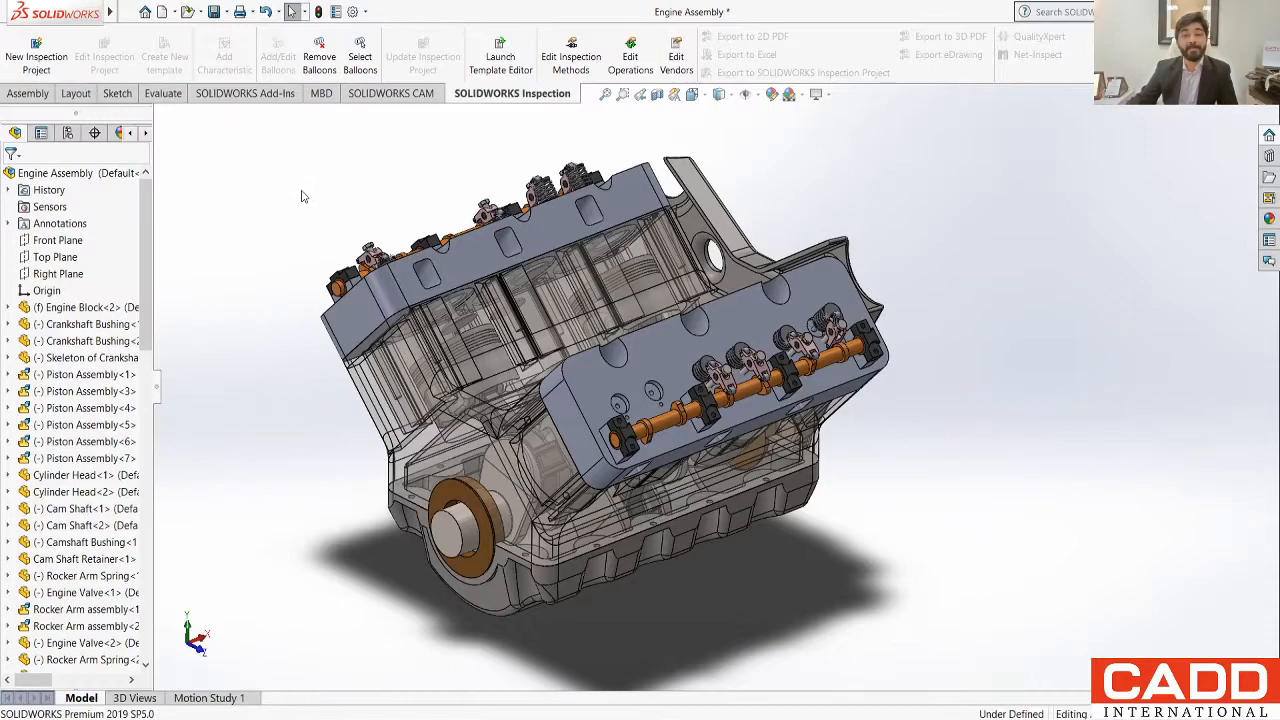
scroll(382, 490, "down", 2)
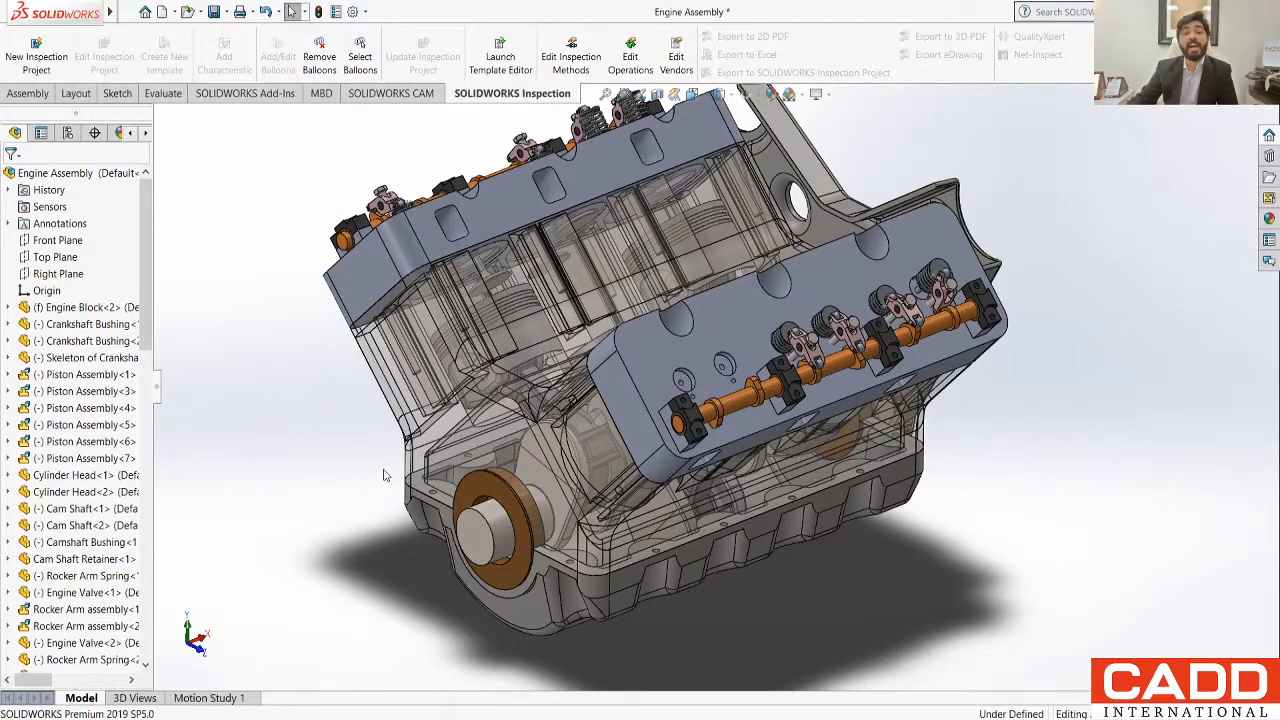
scroll(386, 474, "up", 2)
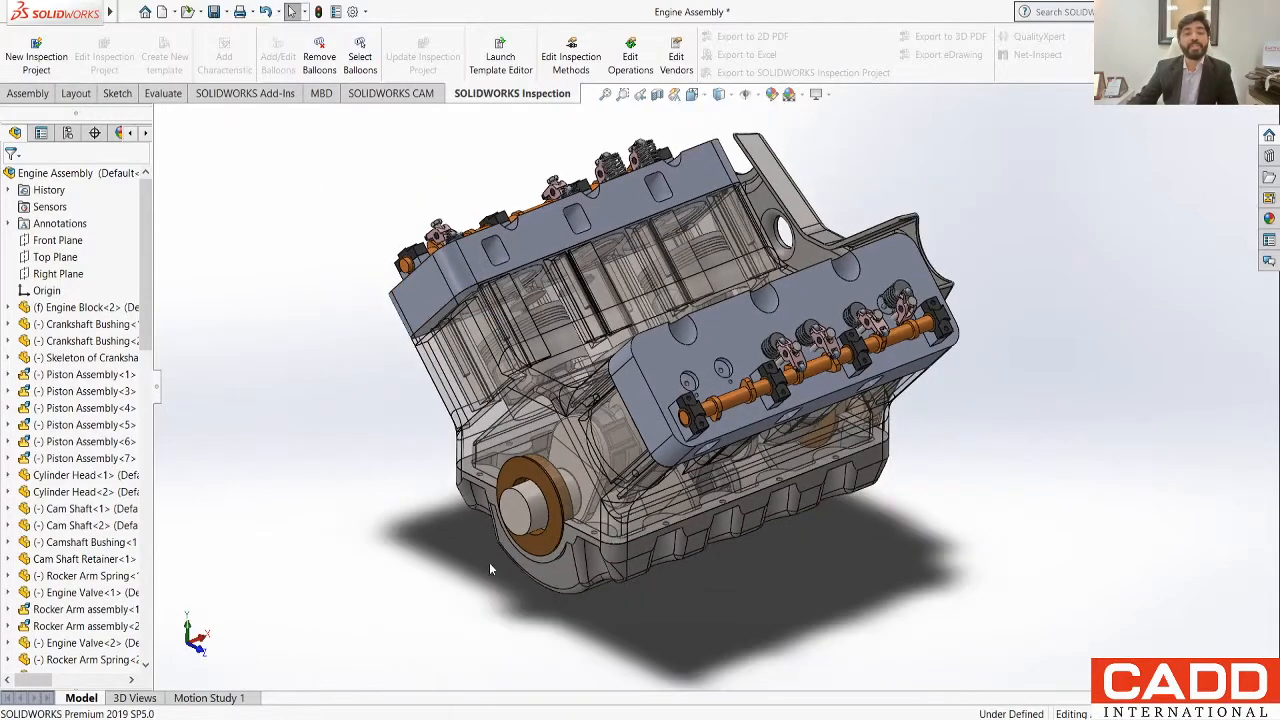
Step: Examine the Engine Assembly's transparent block, crankshaft end and cylinder heads from lower and higher viewing angles
middle_click_drag(489, 562, 475, 516)
scroll(394, 446, "down", 1)
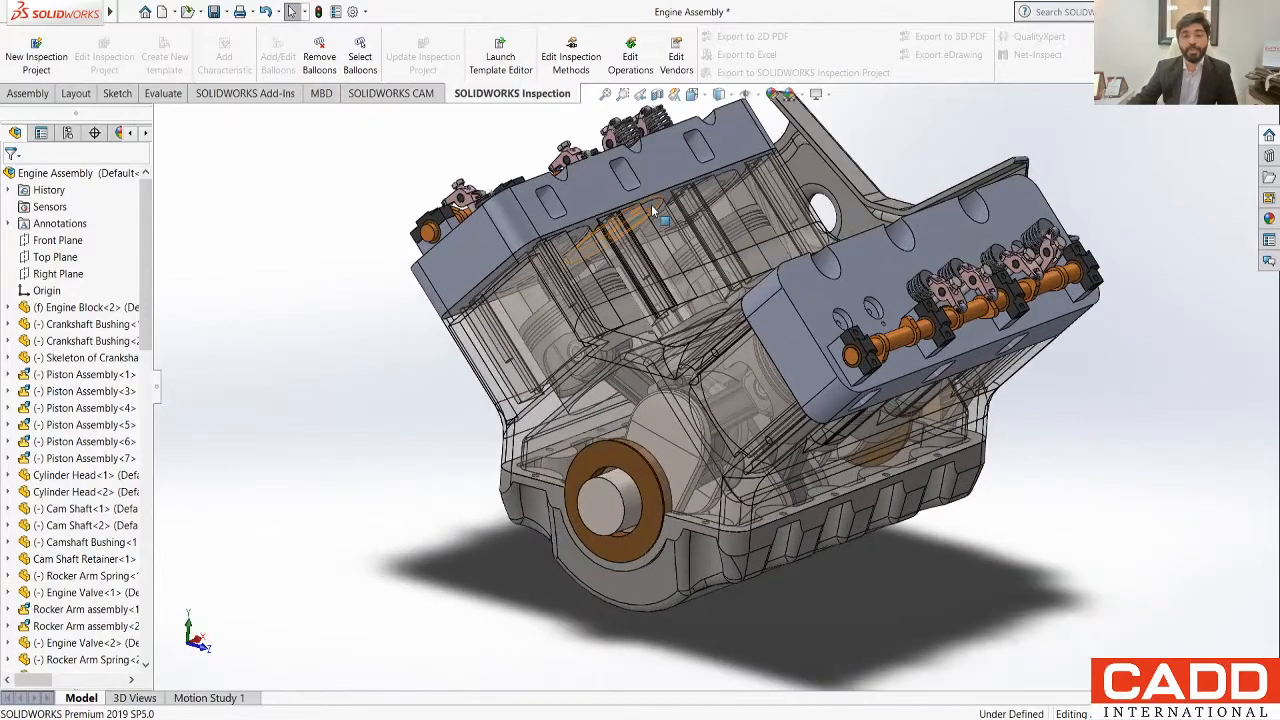
scroll(654, 207, "up", 1)
scroll(697, 172, "down", 1)
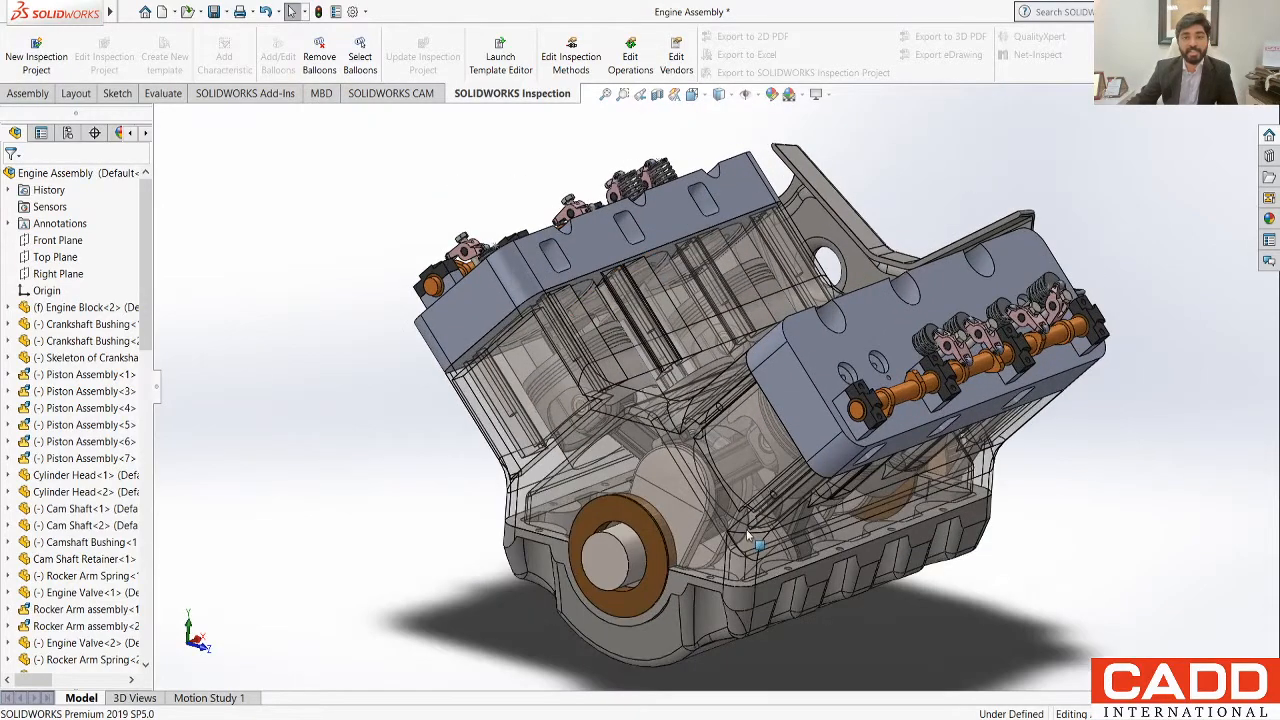
left_click(655, 468)
left_click_drag(679, 476, 666, 522)
left_click(1020, 571)
middle_click_drag(1050, 548, 952, 523)
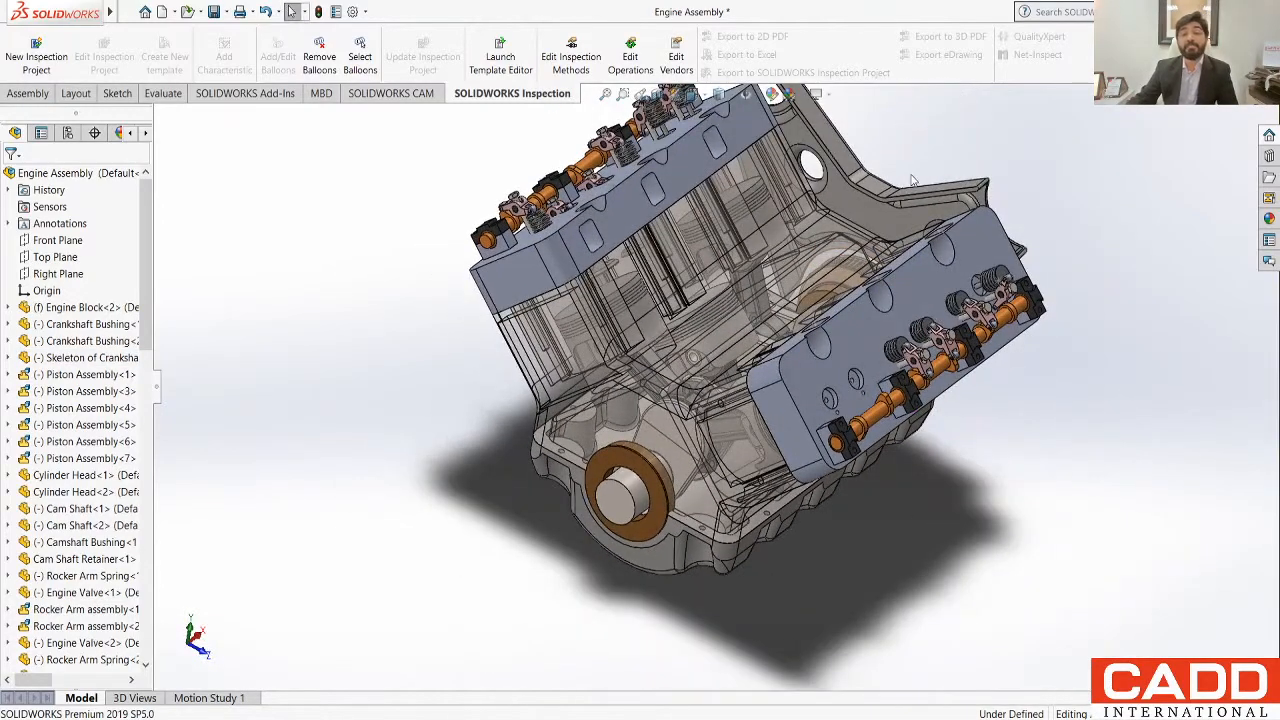
scroll(782, 152, "up", 1)
scroll(763, 117, "down", 1)
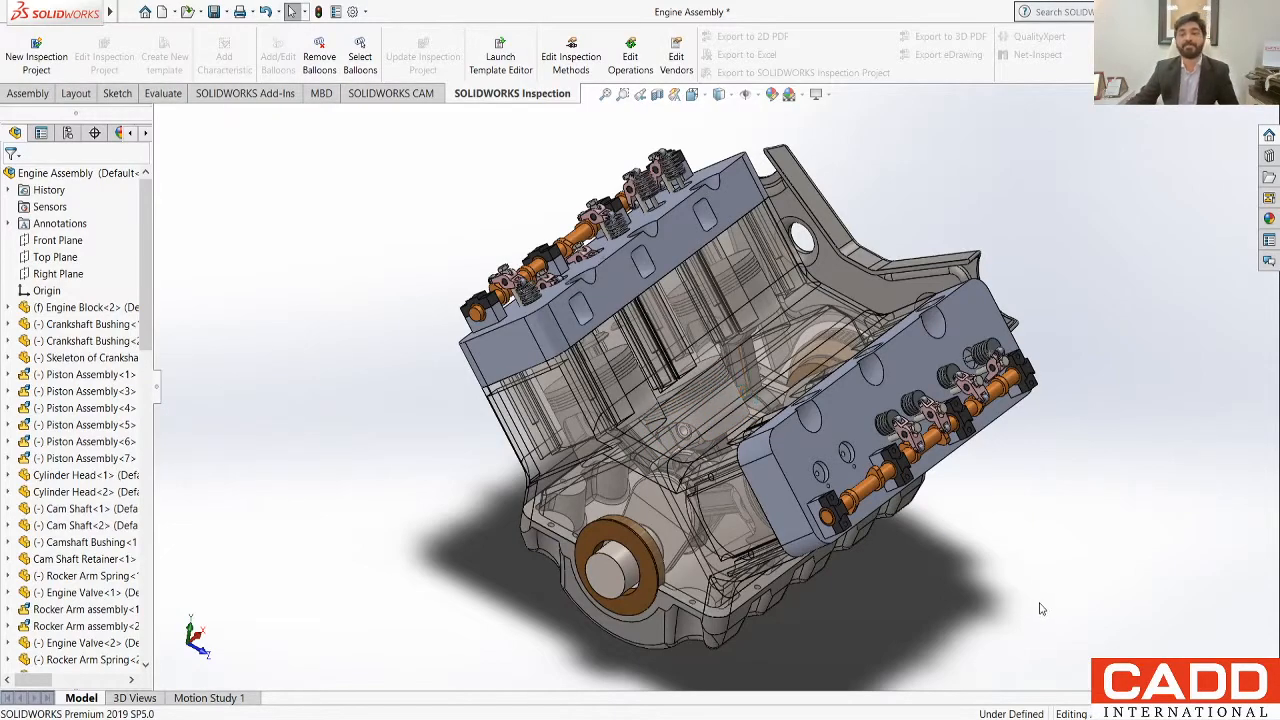
middle_click_drag(902, 636, 834, 599)
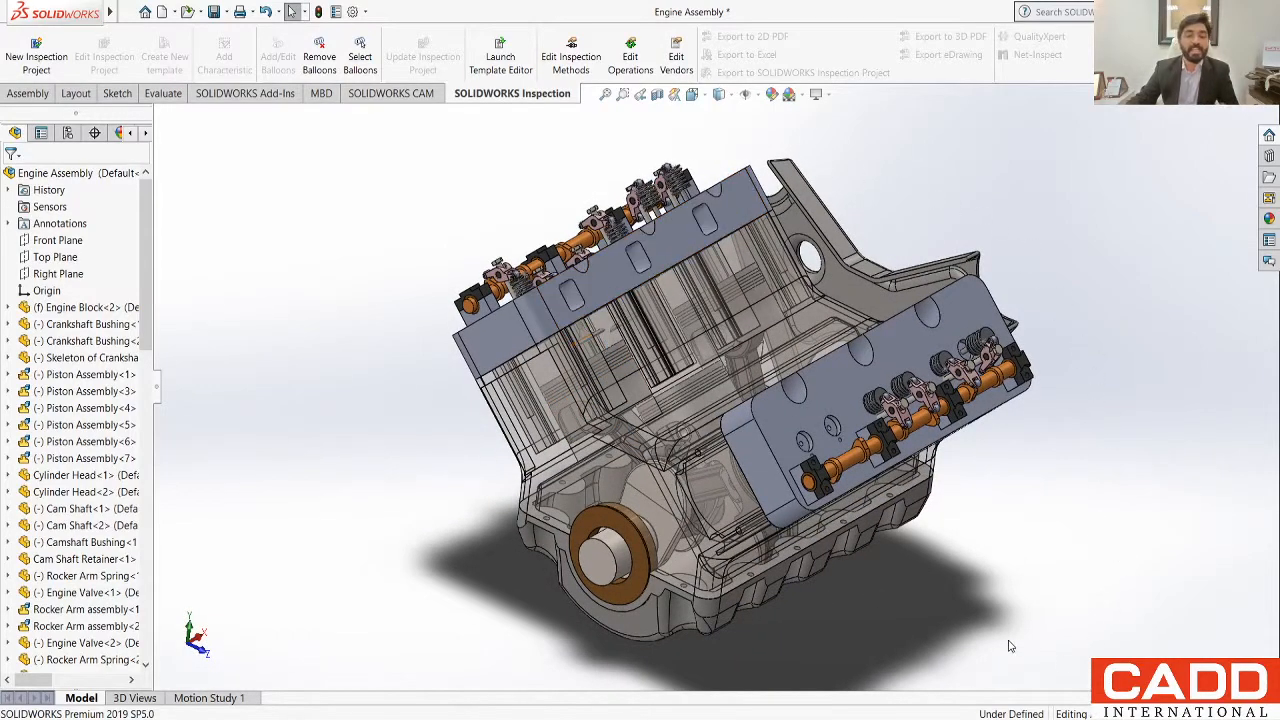
Step: Switch to the 3D Part4 Section-3 drawing, examine its plan, isometric and section views, and return to the Engine Assembly
mouse_move(111, 11)
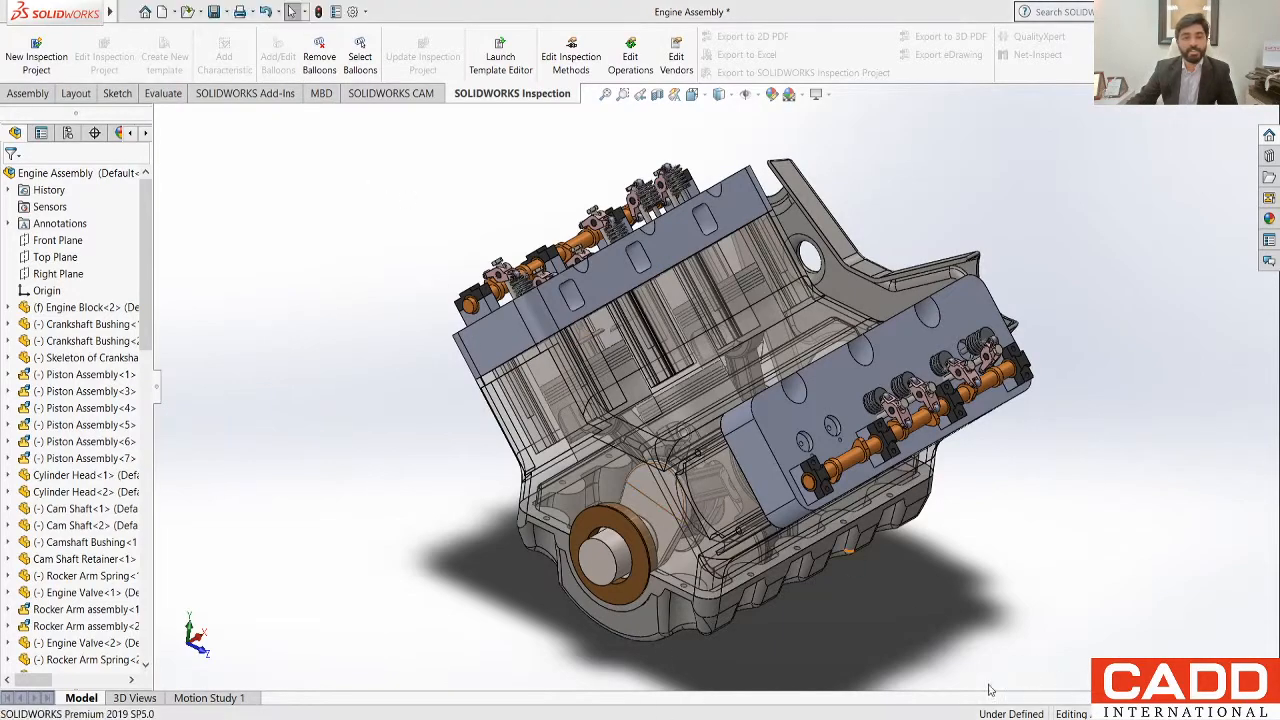
key("ctrl+Tab")
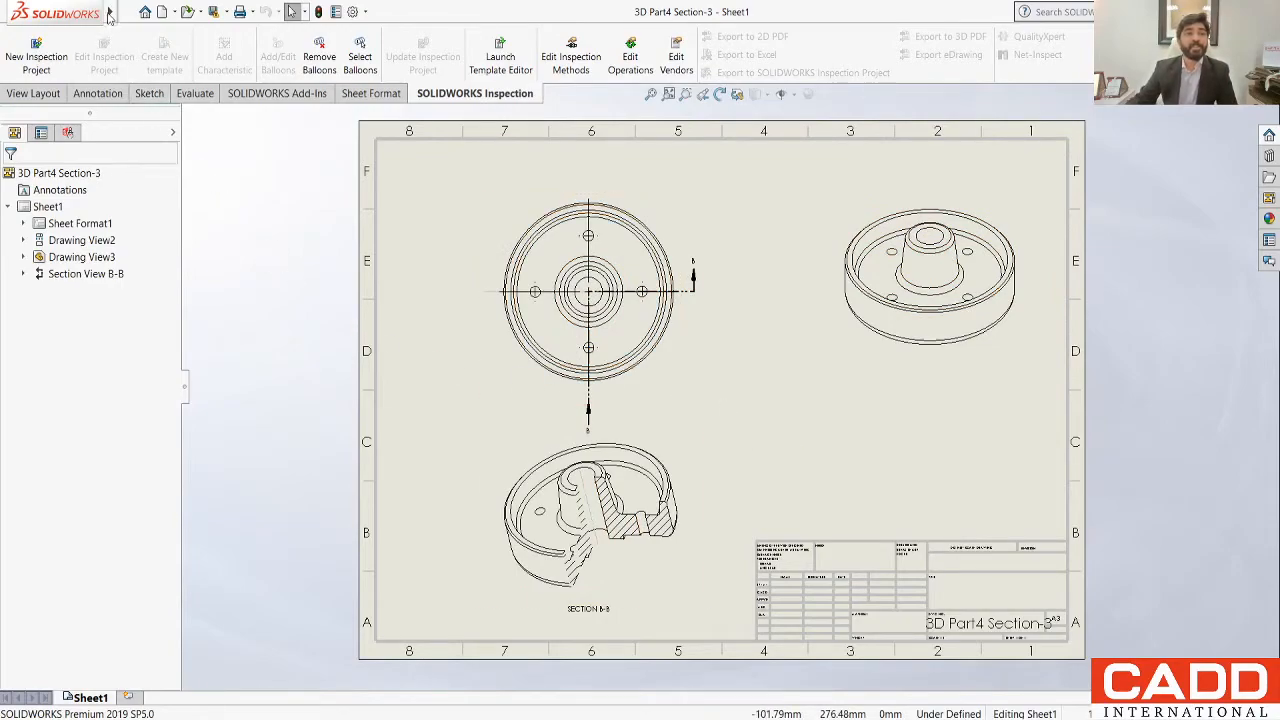
mouse_move(110, 12)
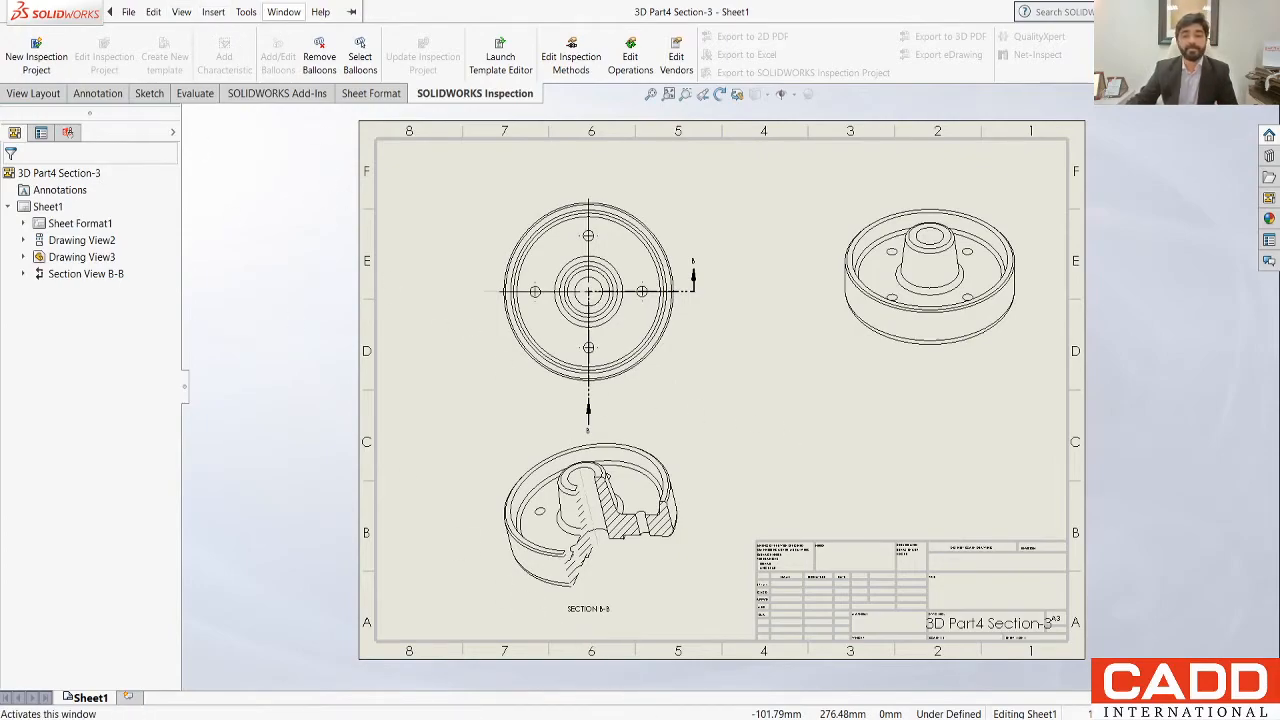
left_click(370, 650)
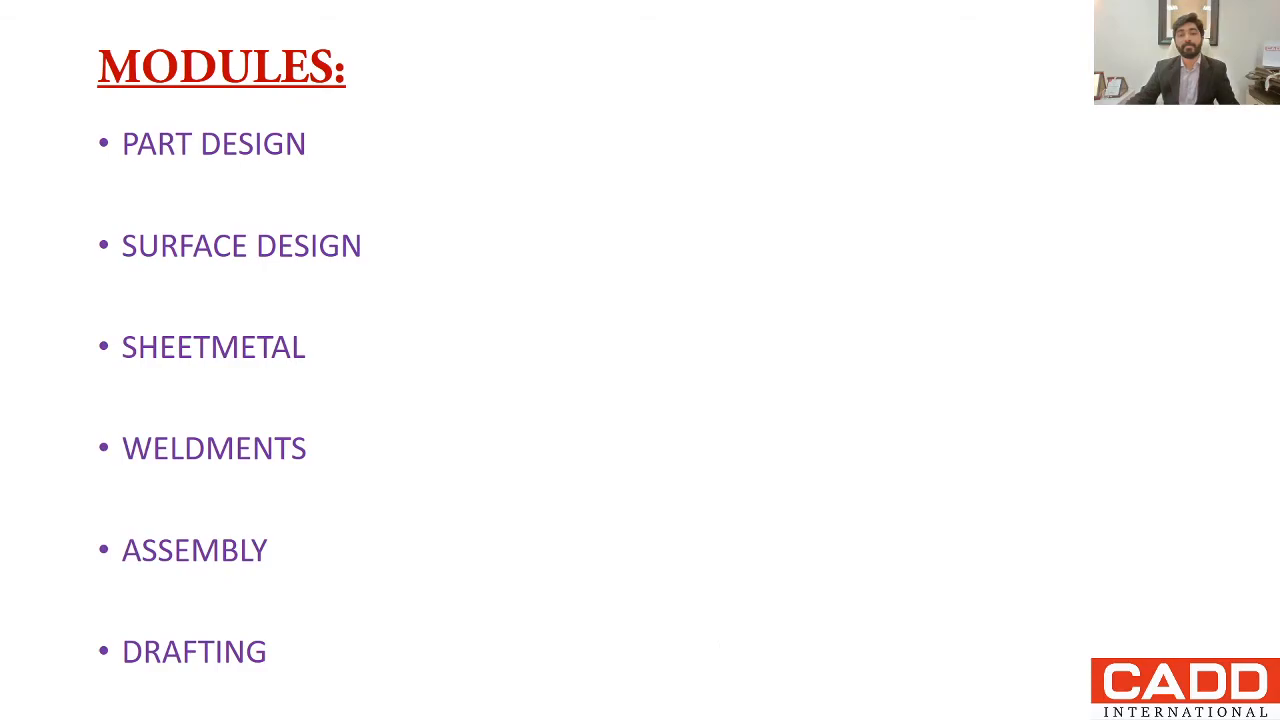
key("Right")
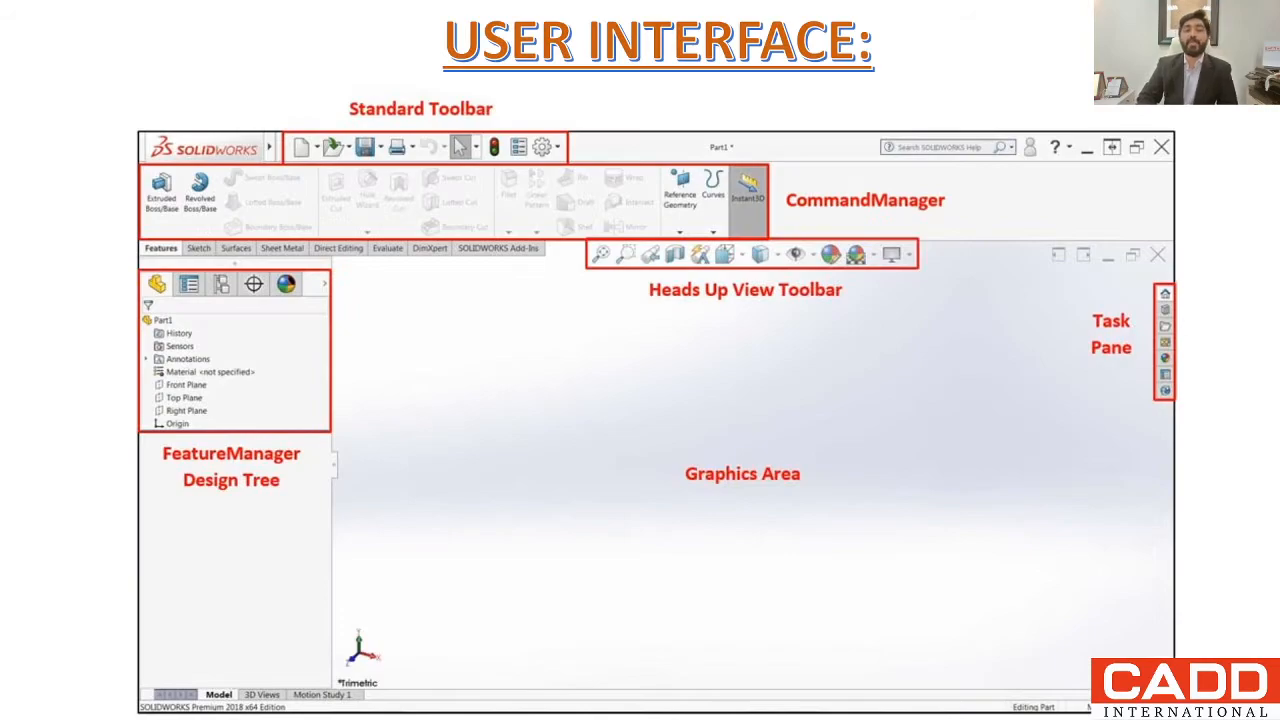
key("Left")
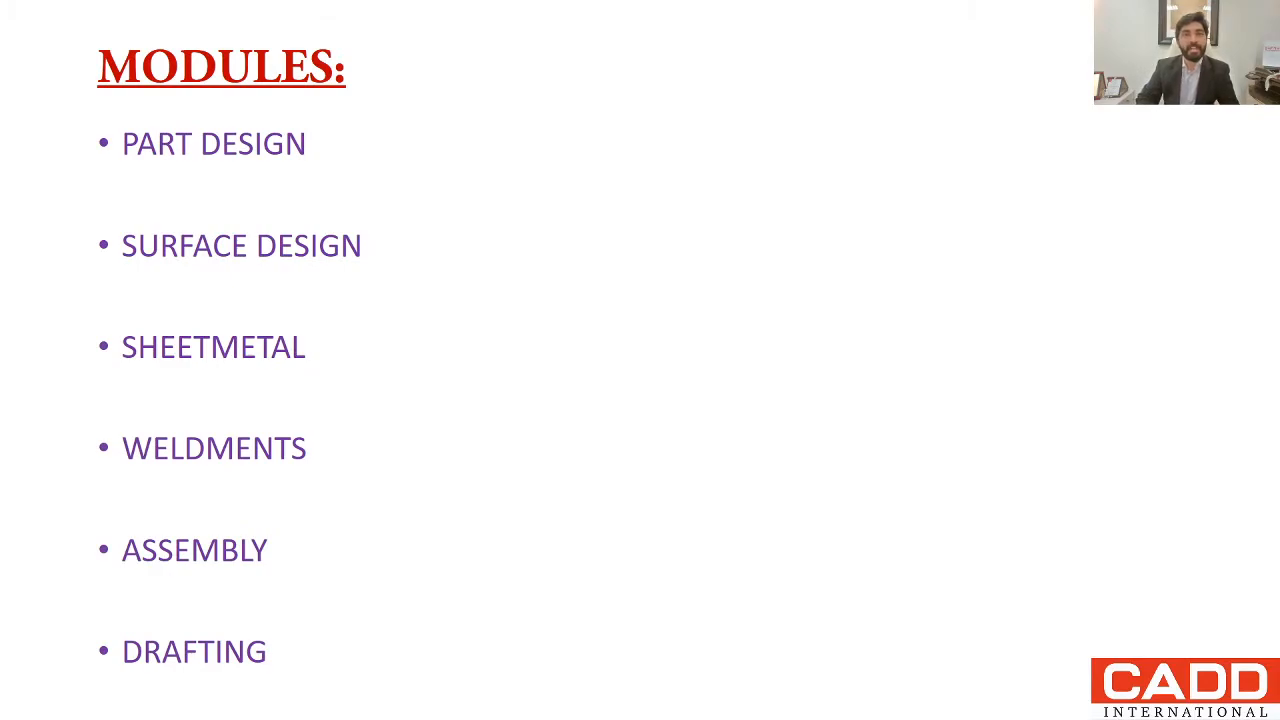
key("Right")
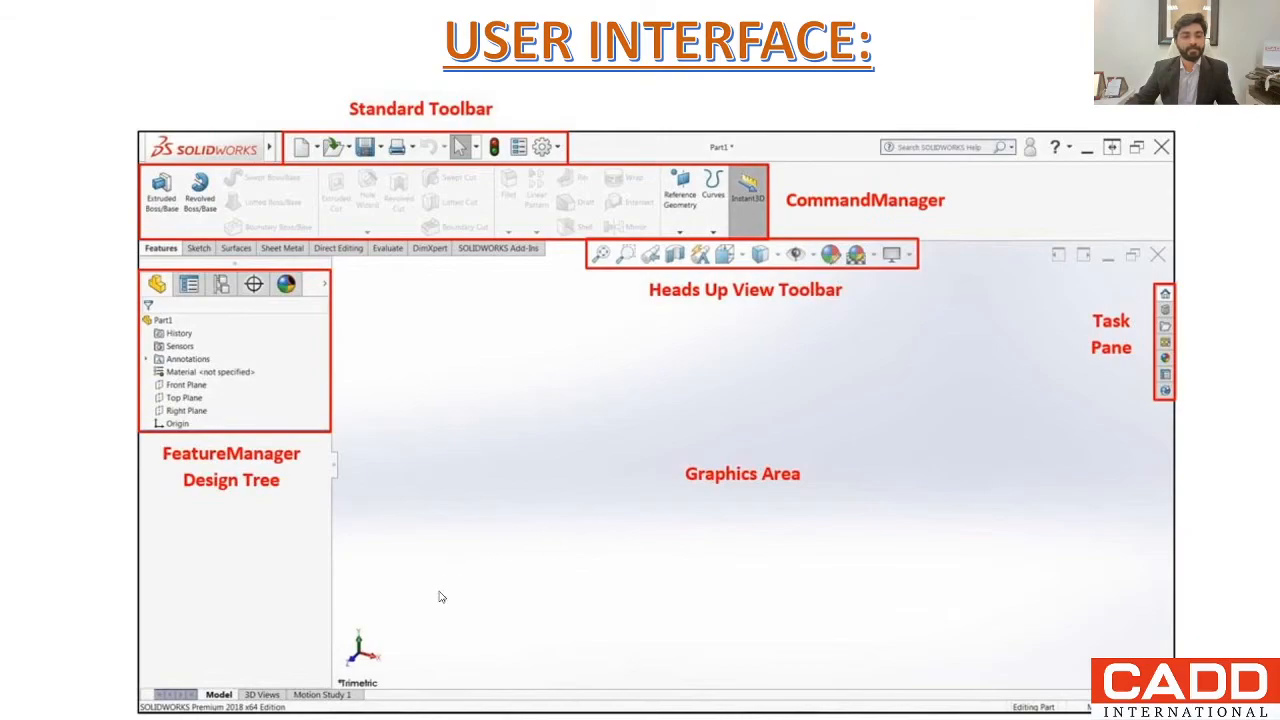
Step: Switch from the slides back to SOLIDWORKS and create a new part document
key("alt+Tab")
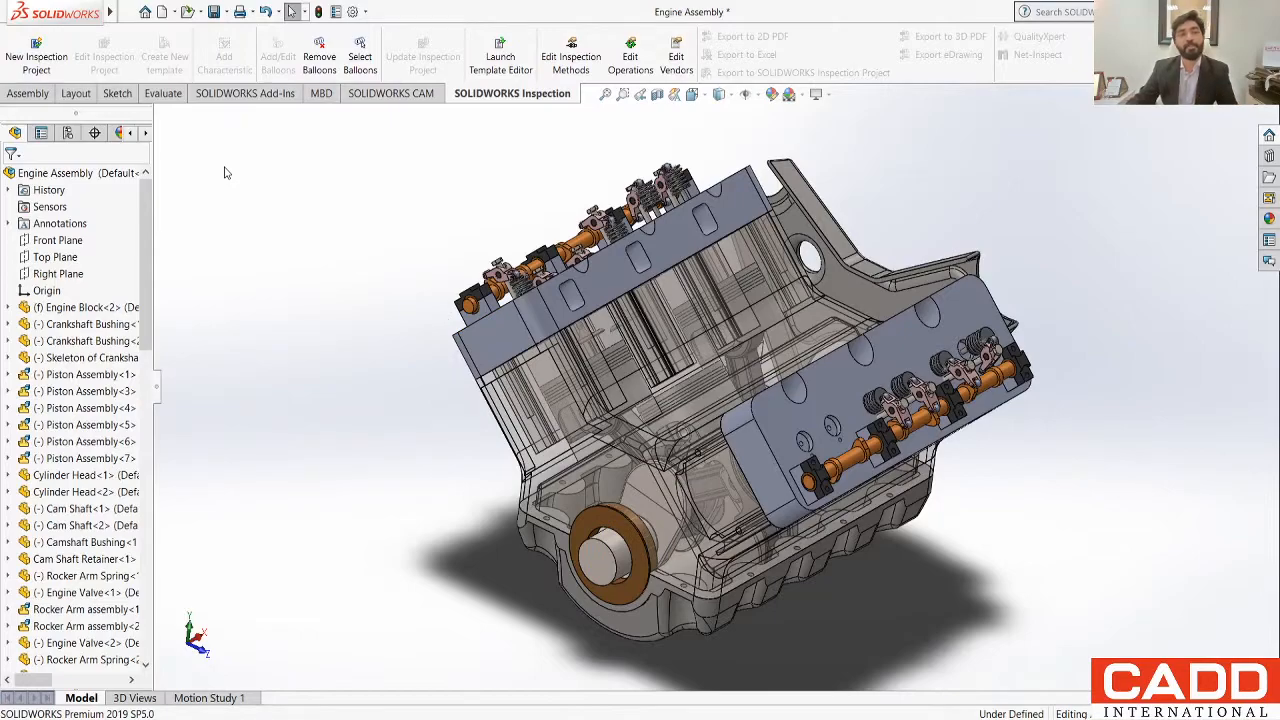
mouse_move(110, 12)
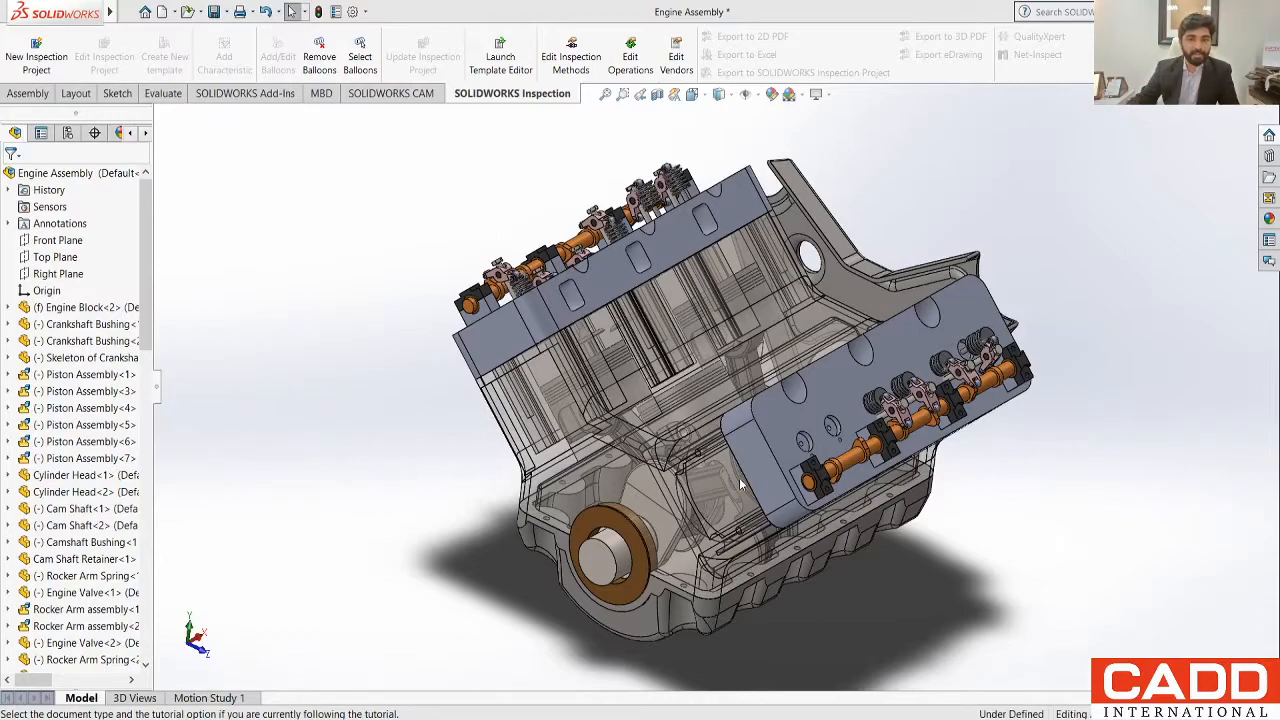
left_click(704, 474)
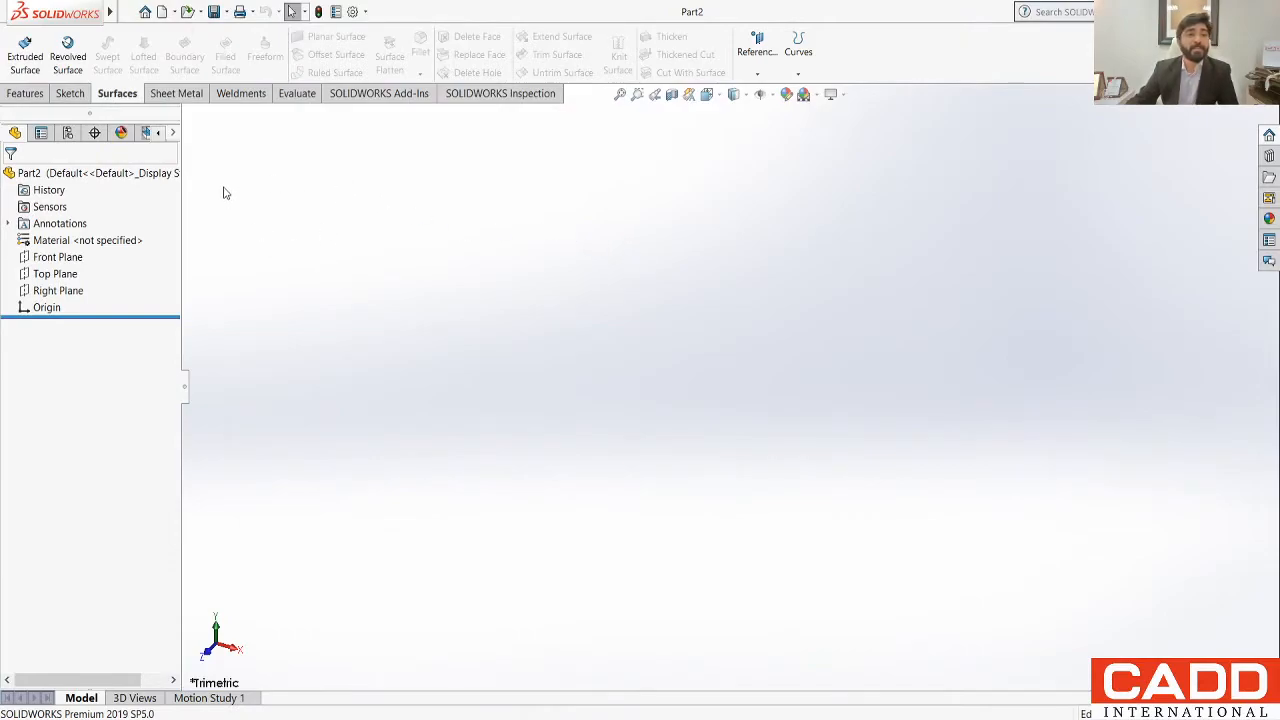
Step: Review the Features, Surfaces, Sheet Metal and Weldments command sets in the empty part, ending with the Features commands
left_click(28, 94)
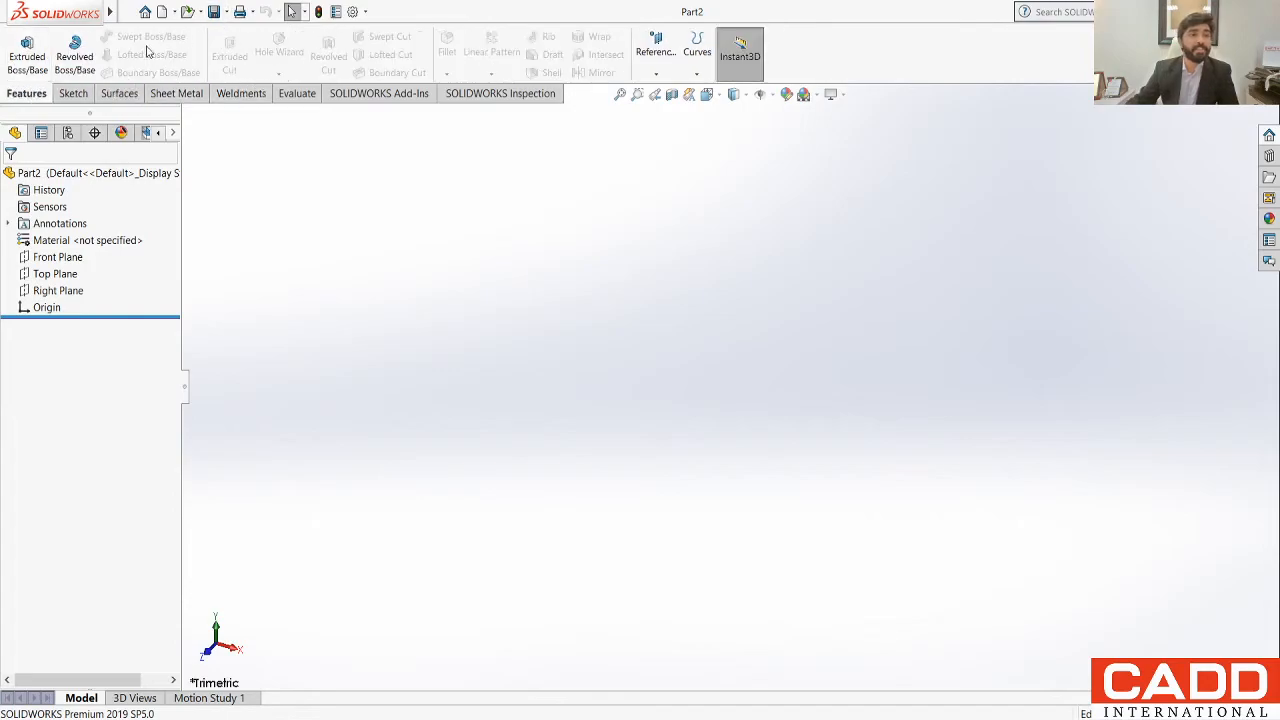
left_click(124, 94)
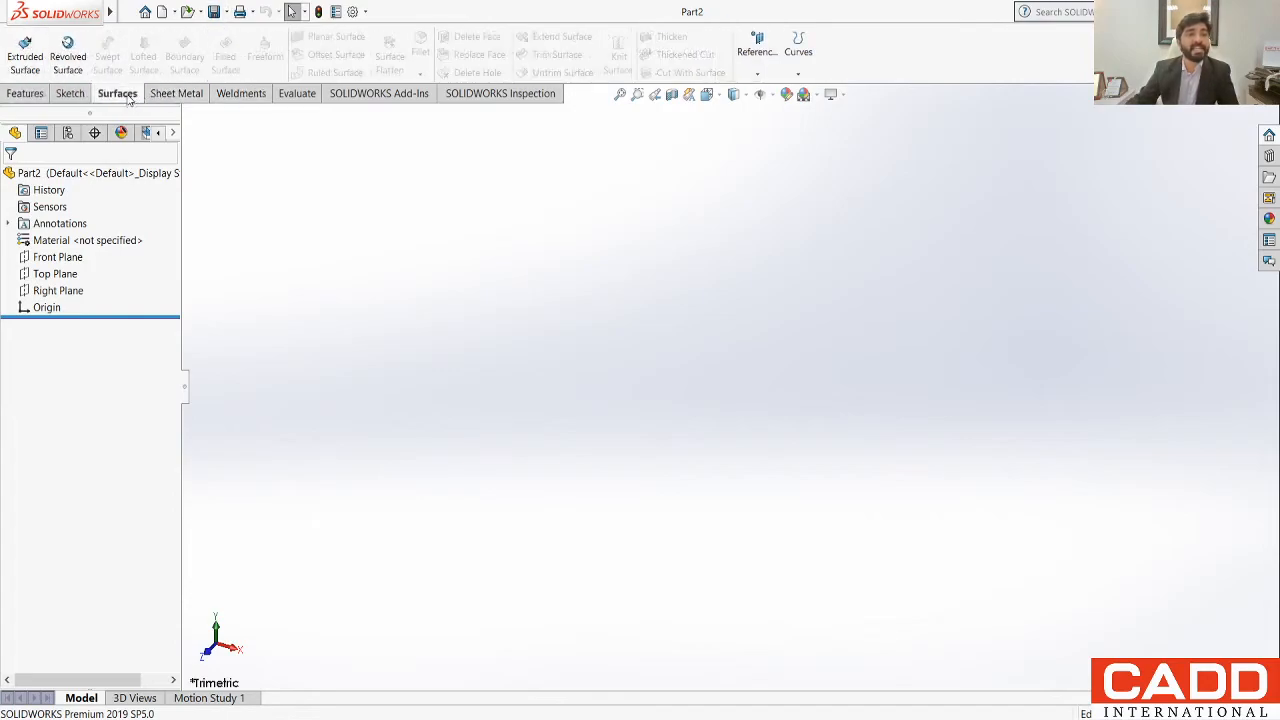
left_click(186, 93)
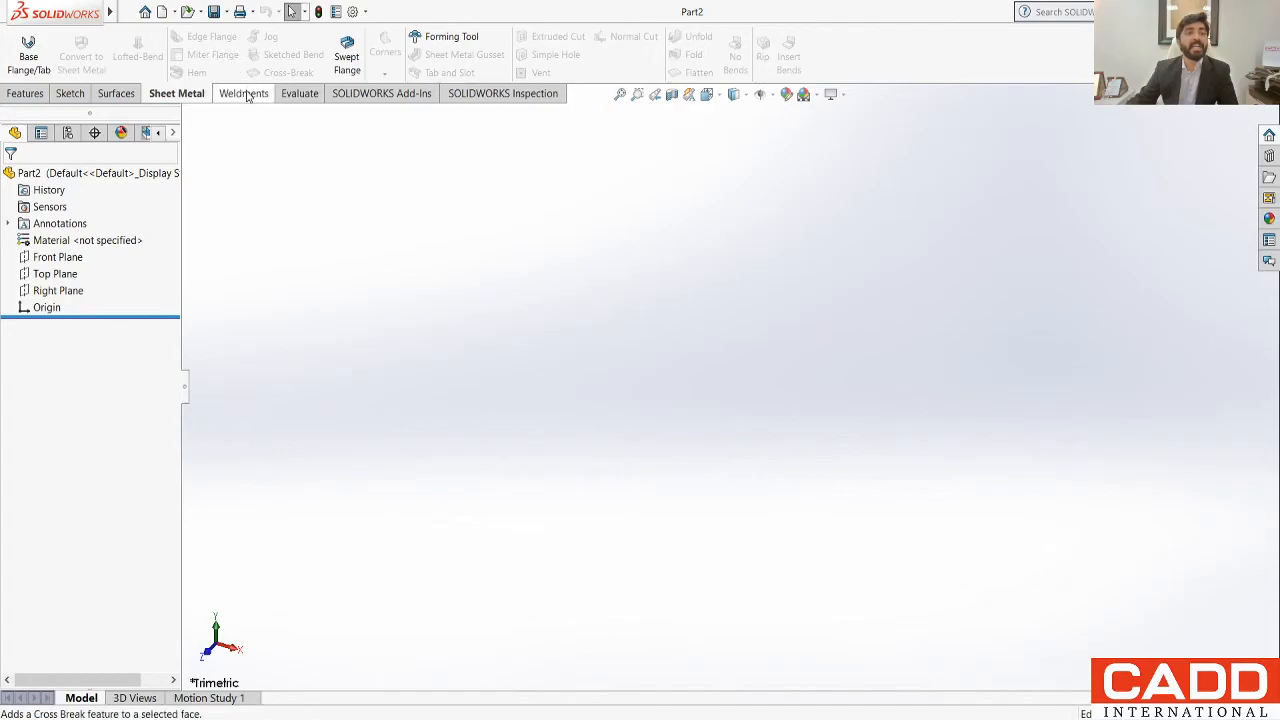
left_click(246, 95)
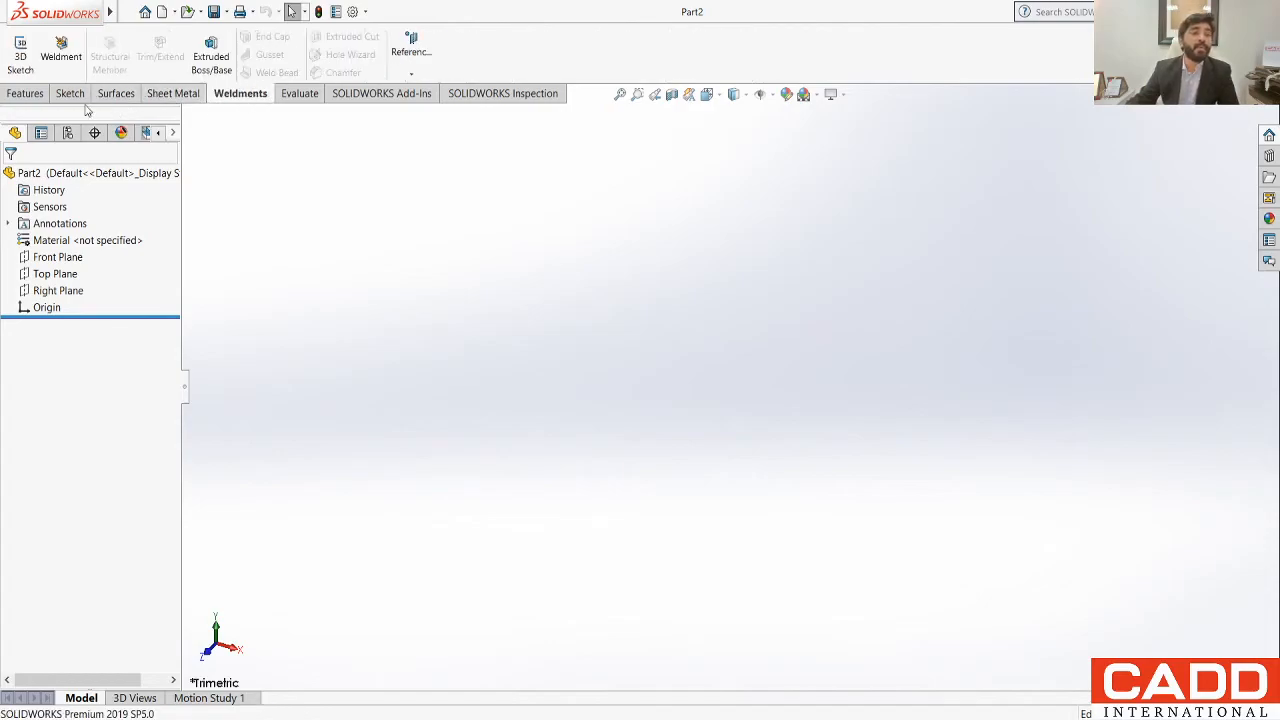
left_click(25, 95)
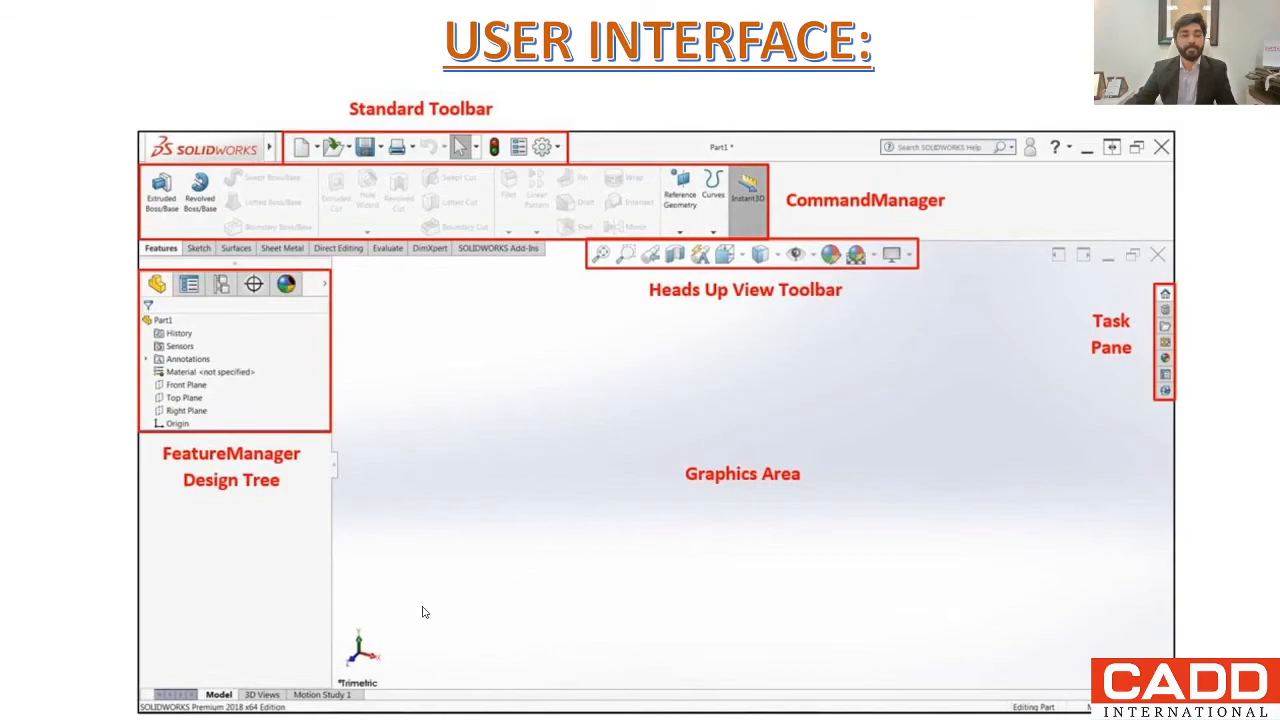
Step: Switch from the slides back to the new part in SOLIDWORKS, start a sketch on the Front Plane and point out its origin
key("alt+Tab")
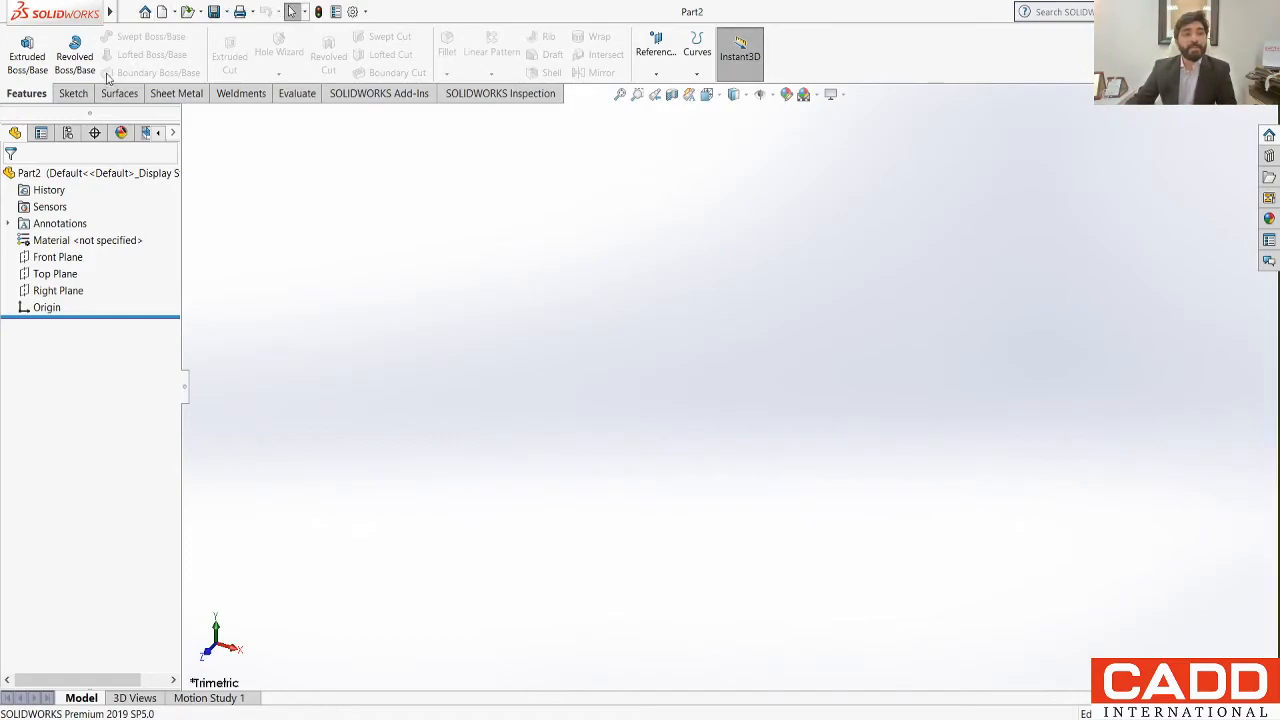
left_click(78, 94)
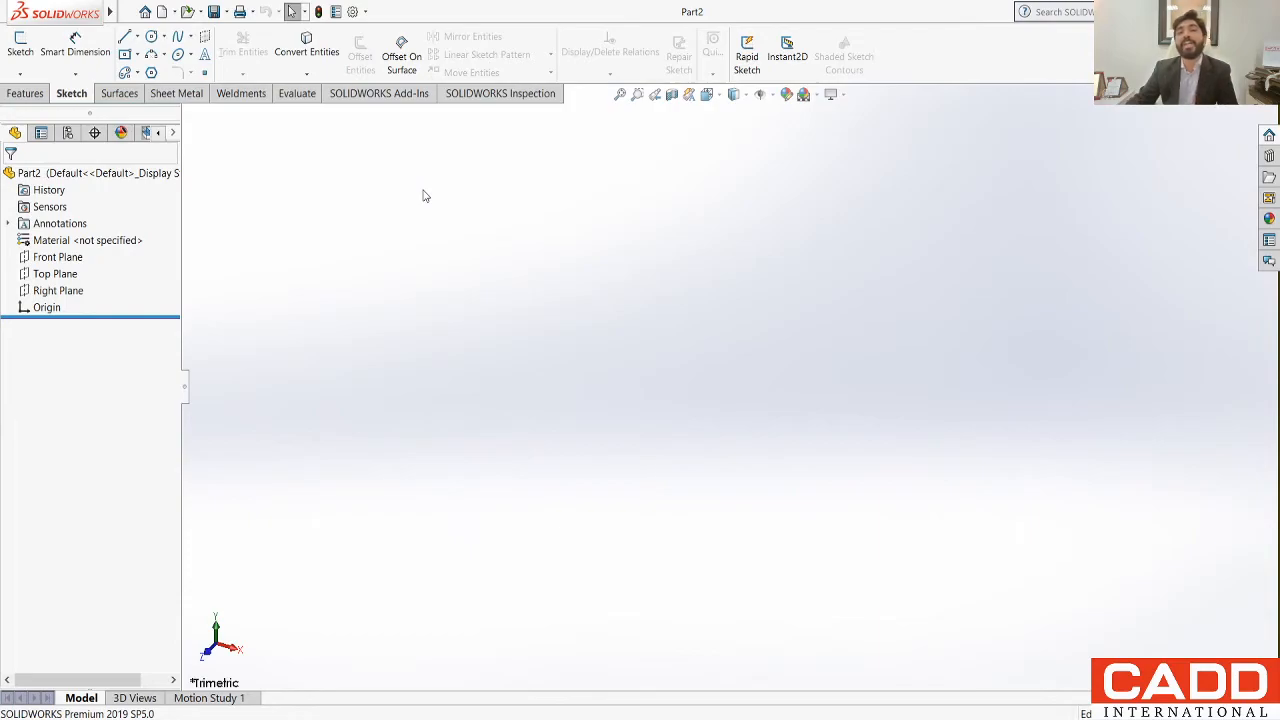
left_click(23, 42)
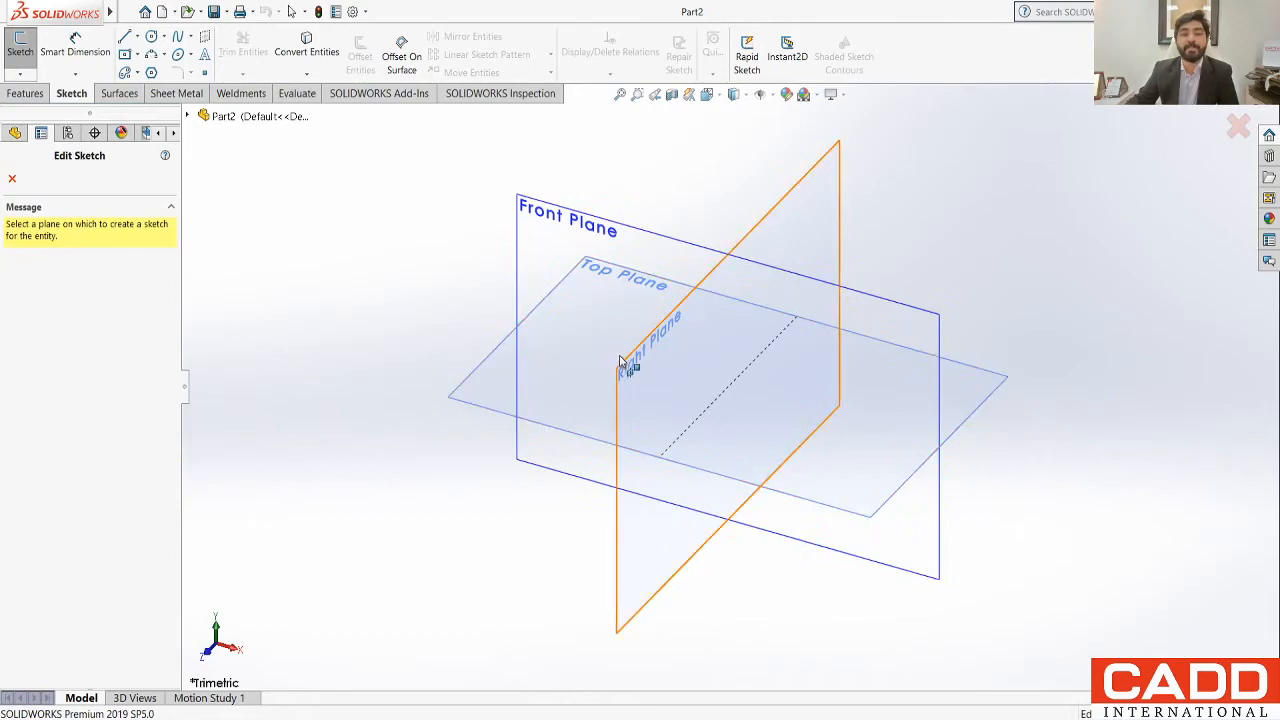
left_click(553, 212)
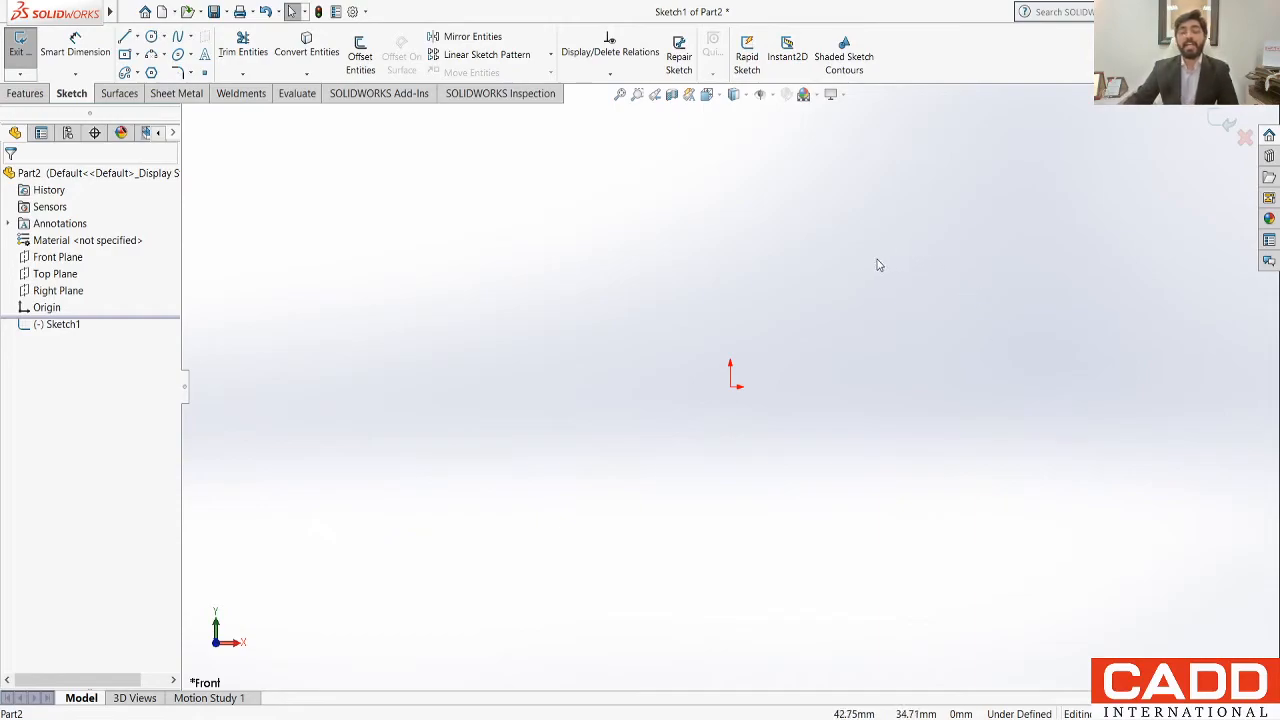
left_click(729, 388)
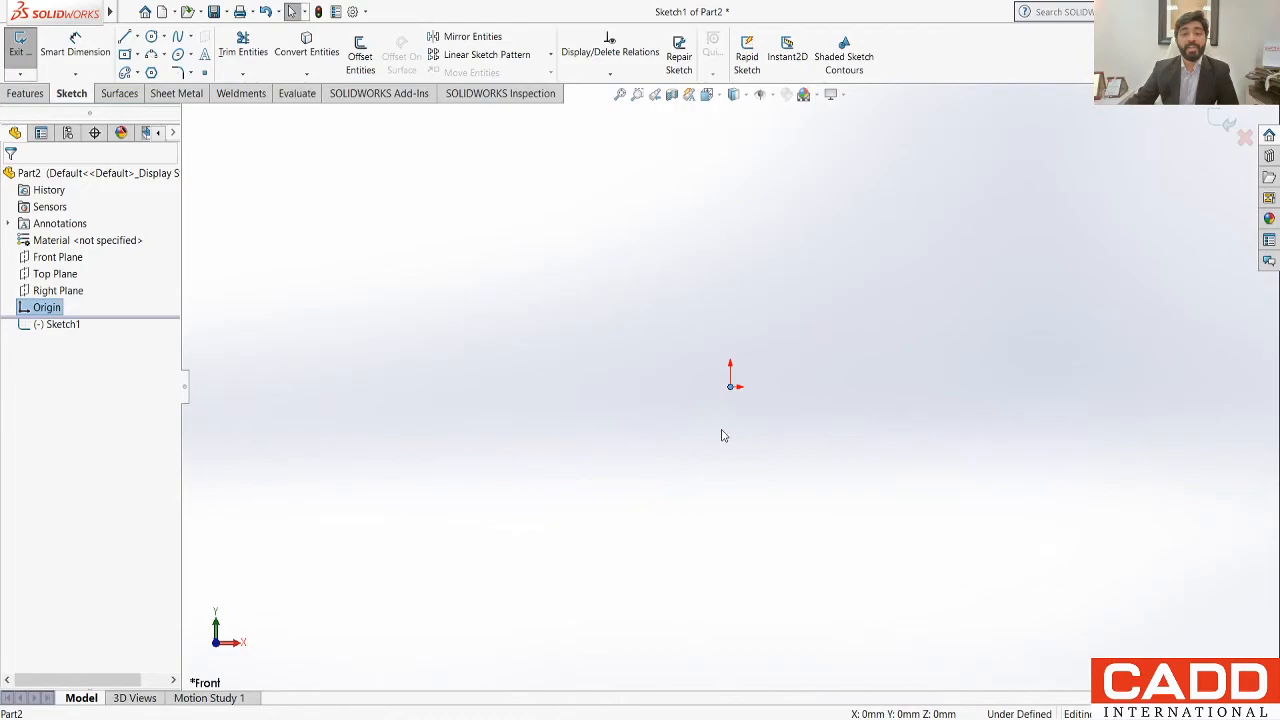
left_click(724, 436)
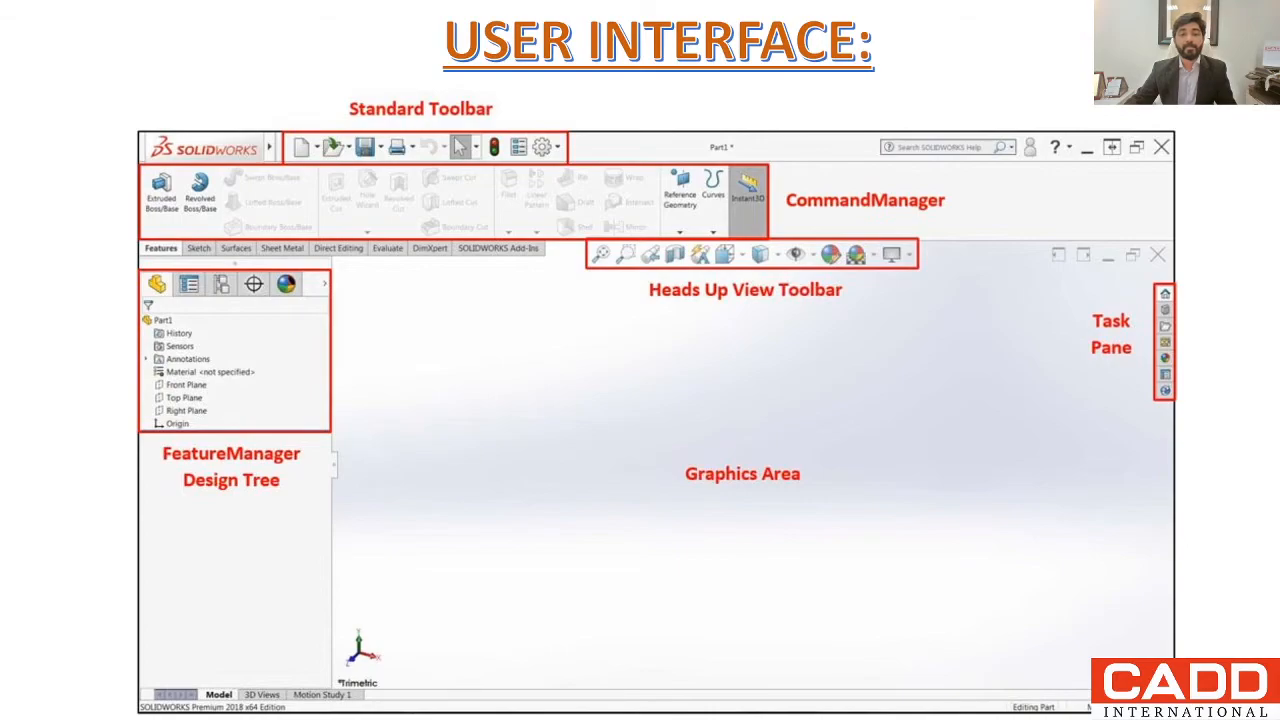
key("Right")
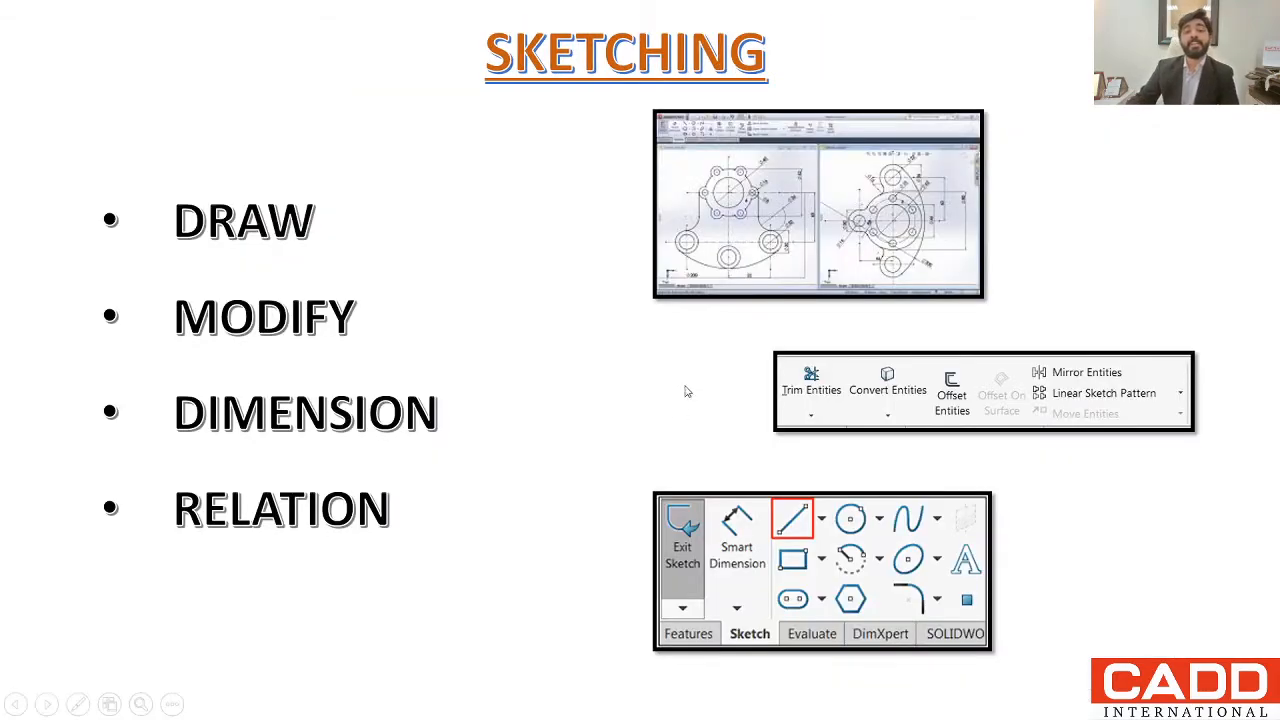
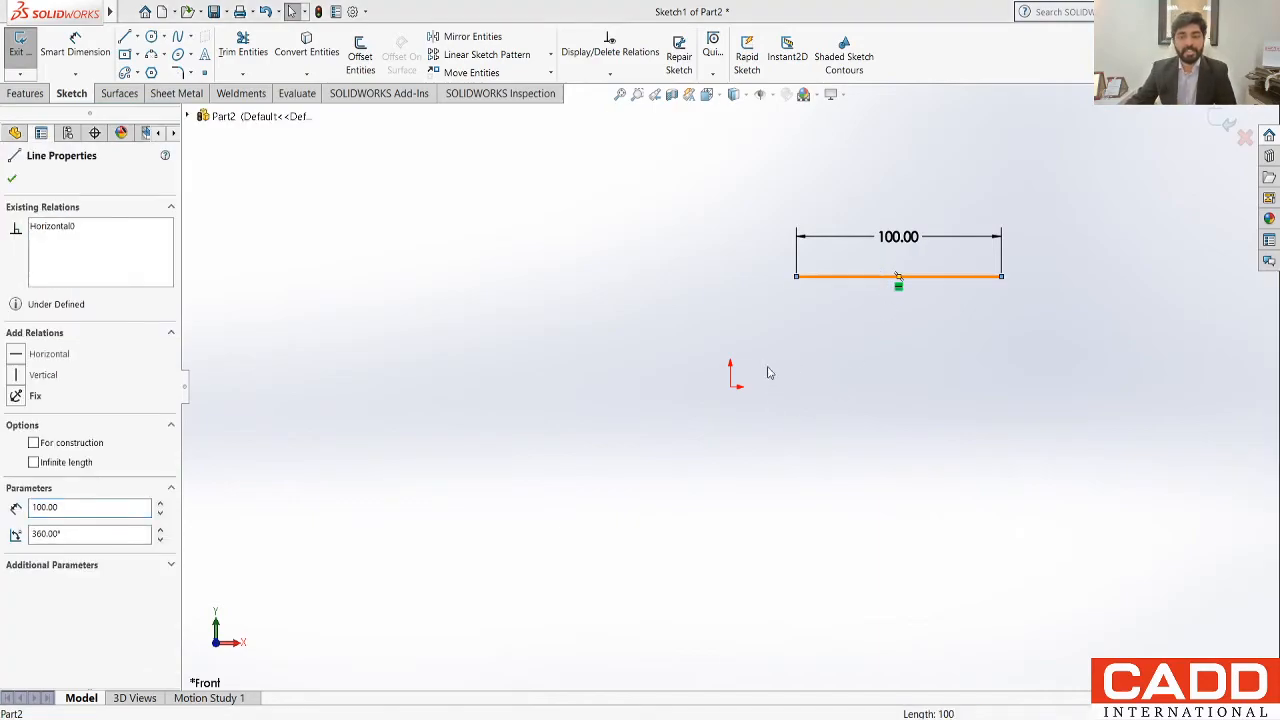
Step: Delete the 100 mm horizontal line and sketch a circle of about 33 mm radius above and to the right of the origin
key("Delete")
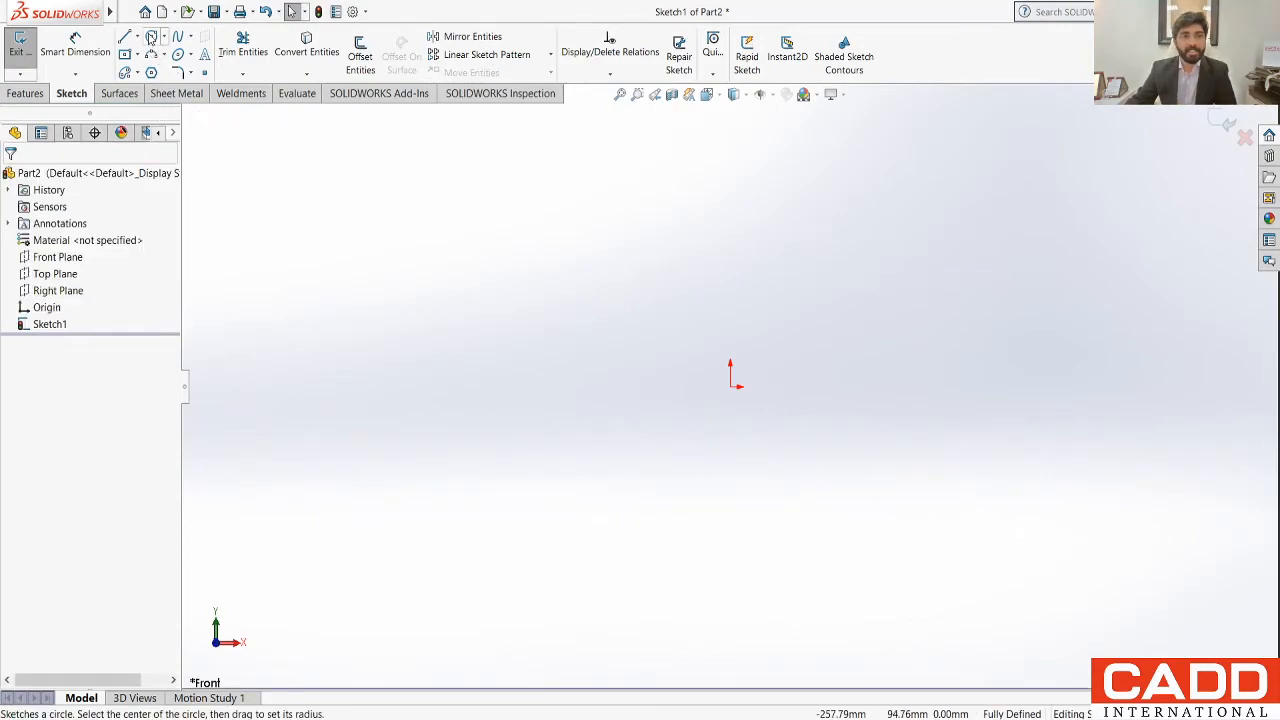
left_click(150, 38)
left_click(840, 287)
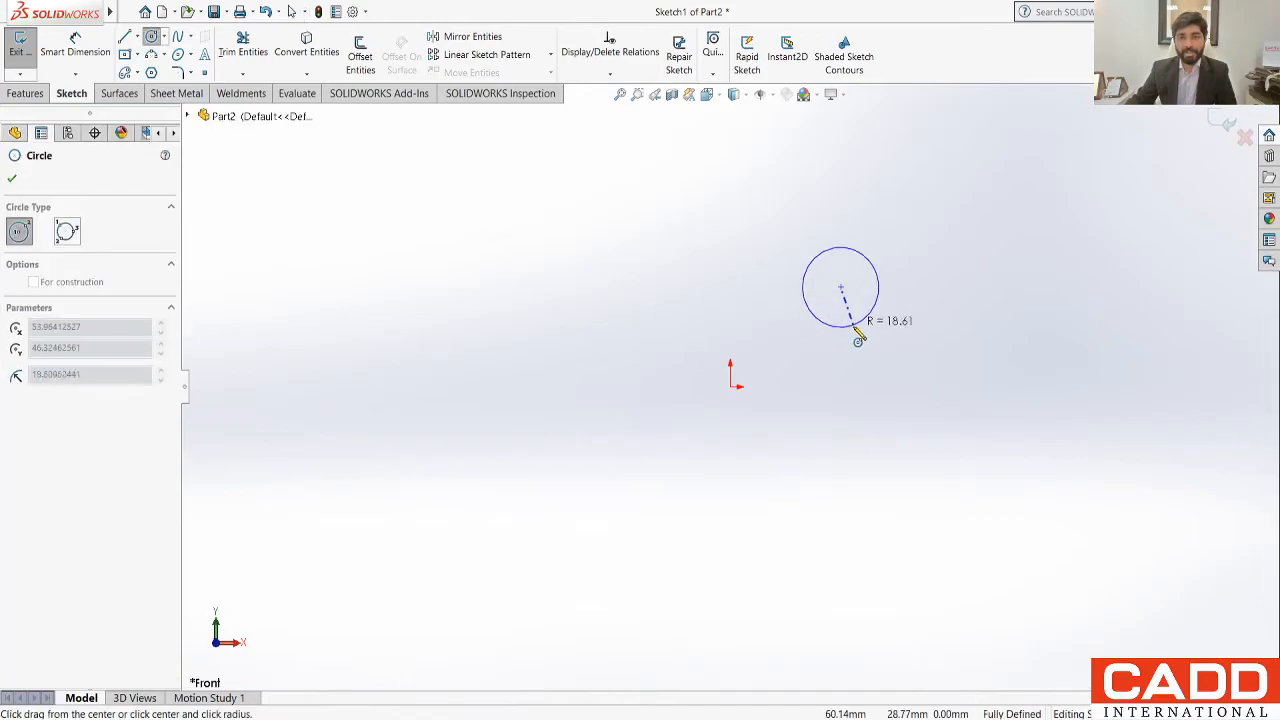
left_click(886, 346)
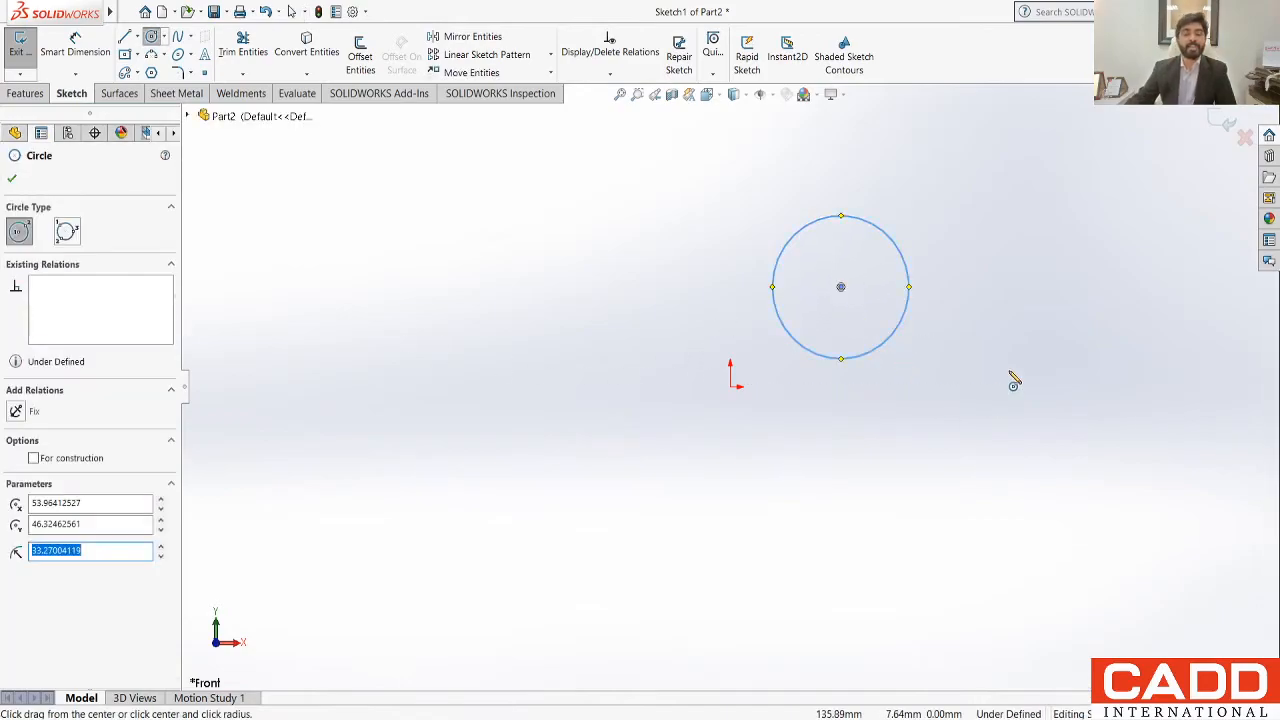
key("Escape")
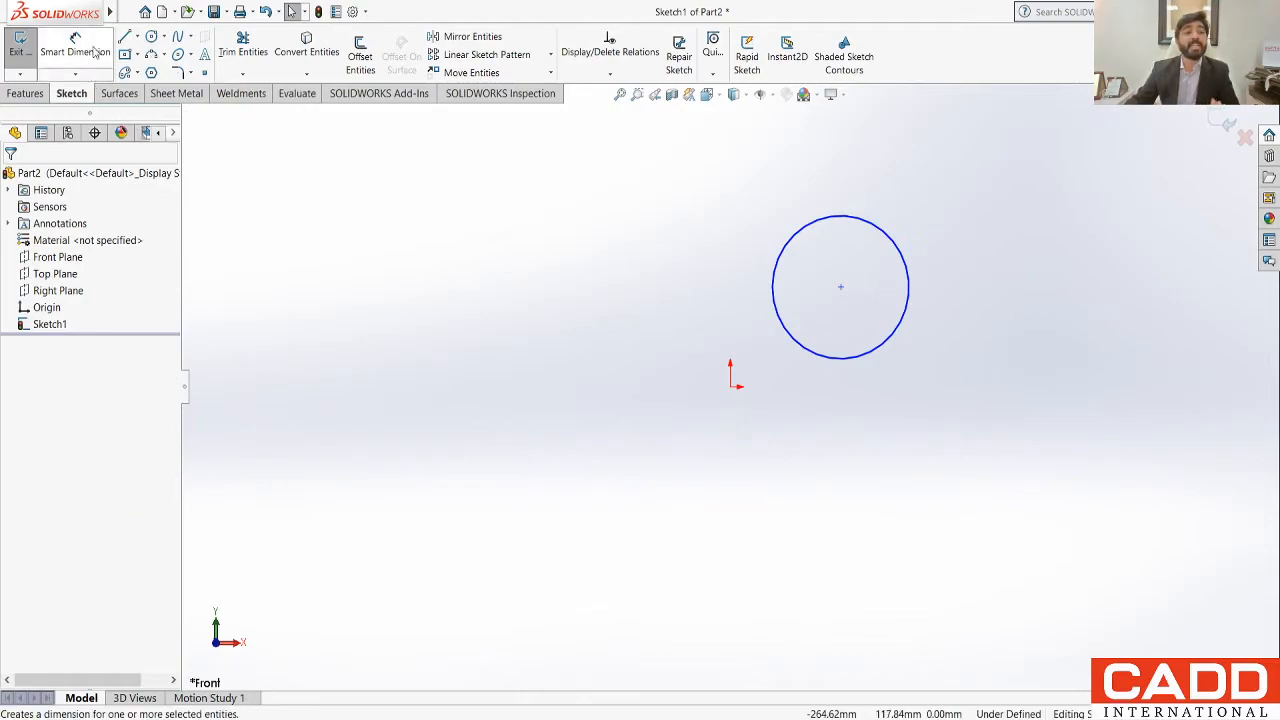
Step: Dimension the circle's diameter and set it to 60 mm
left_click(94, 52)
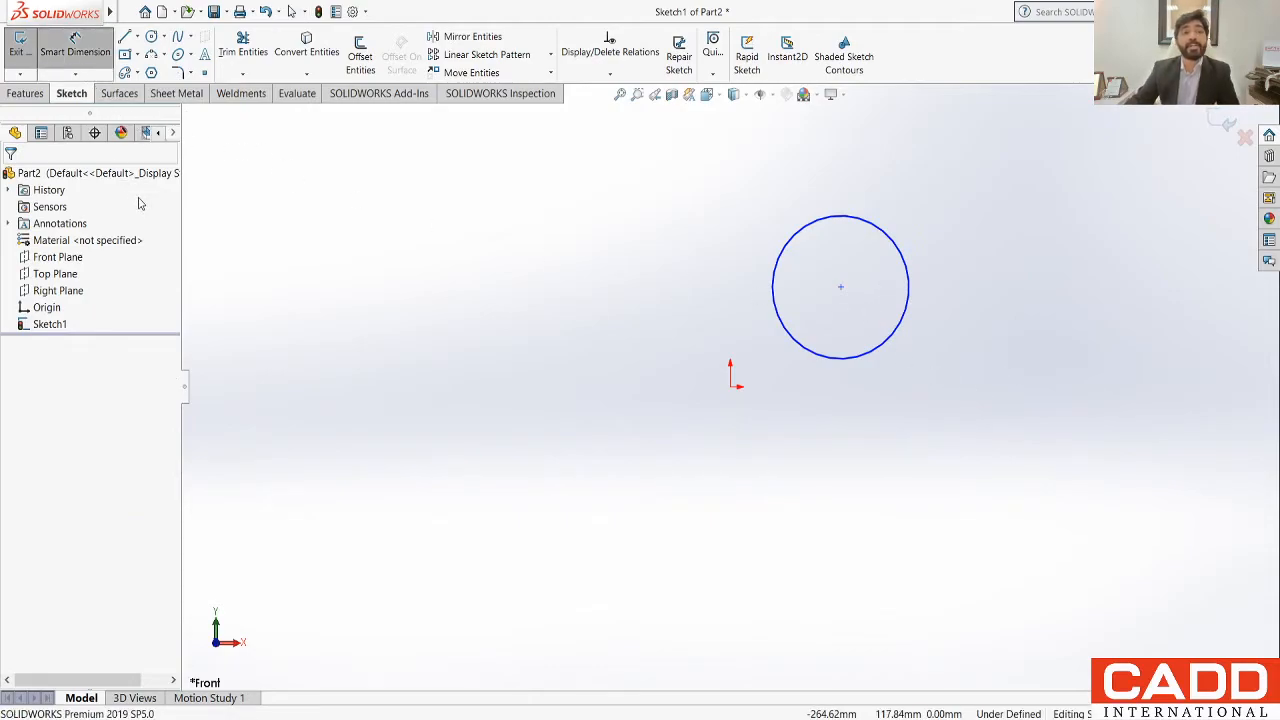
left_click(886, 237)
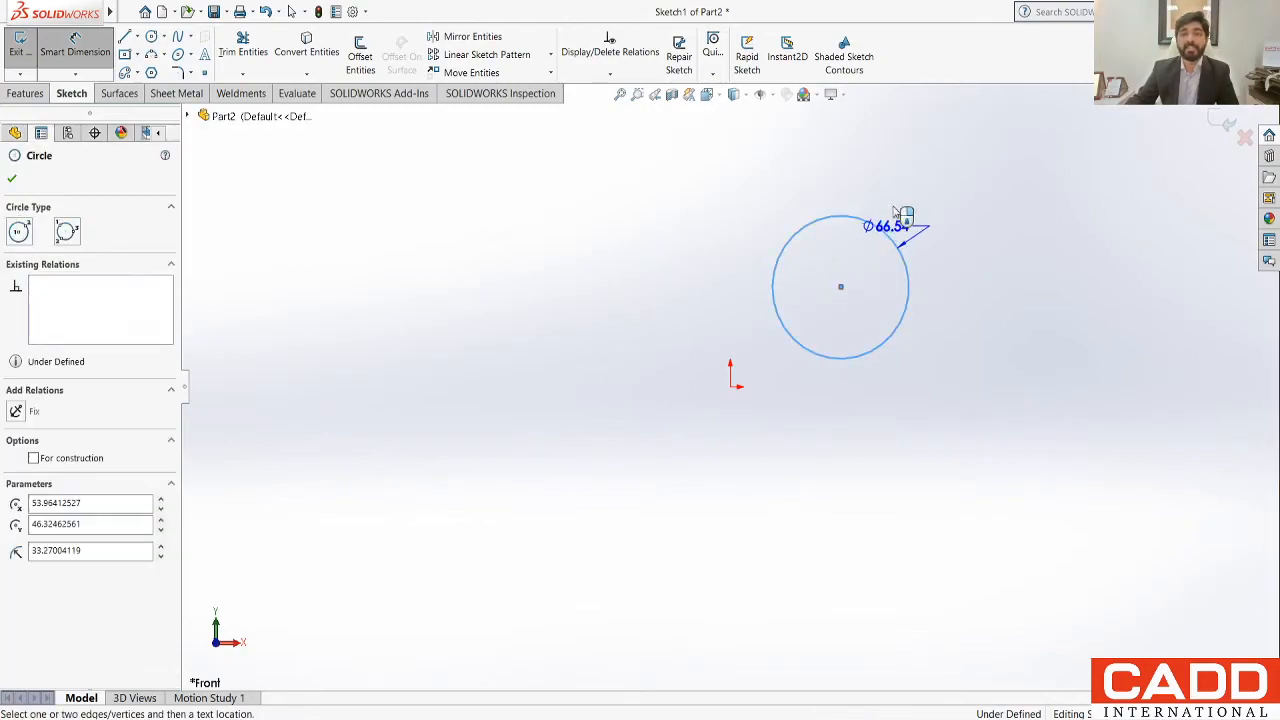
left_click(1006, 193)
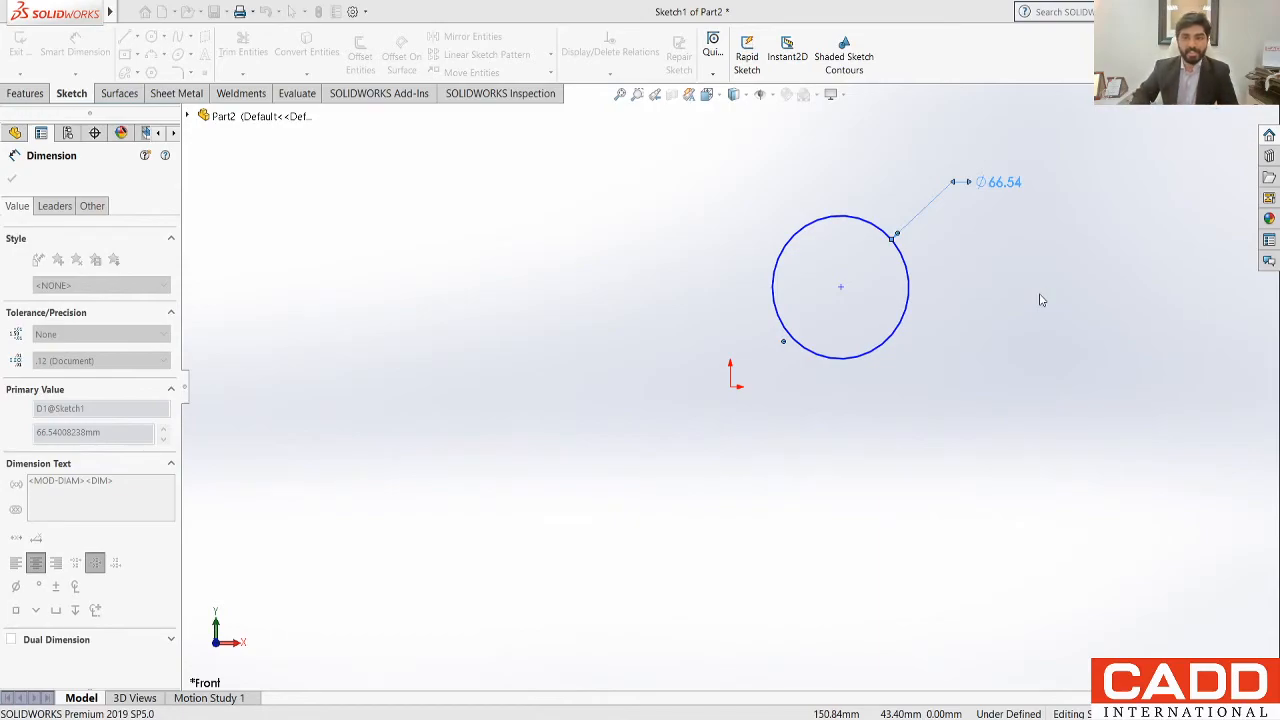
type("60")
key("Return")
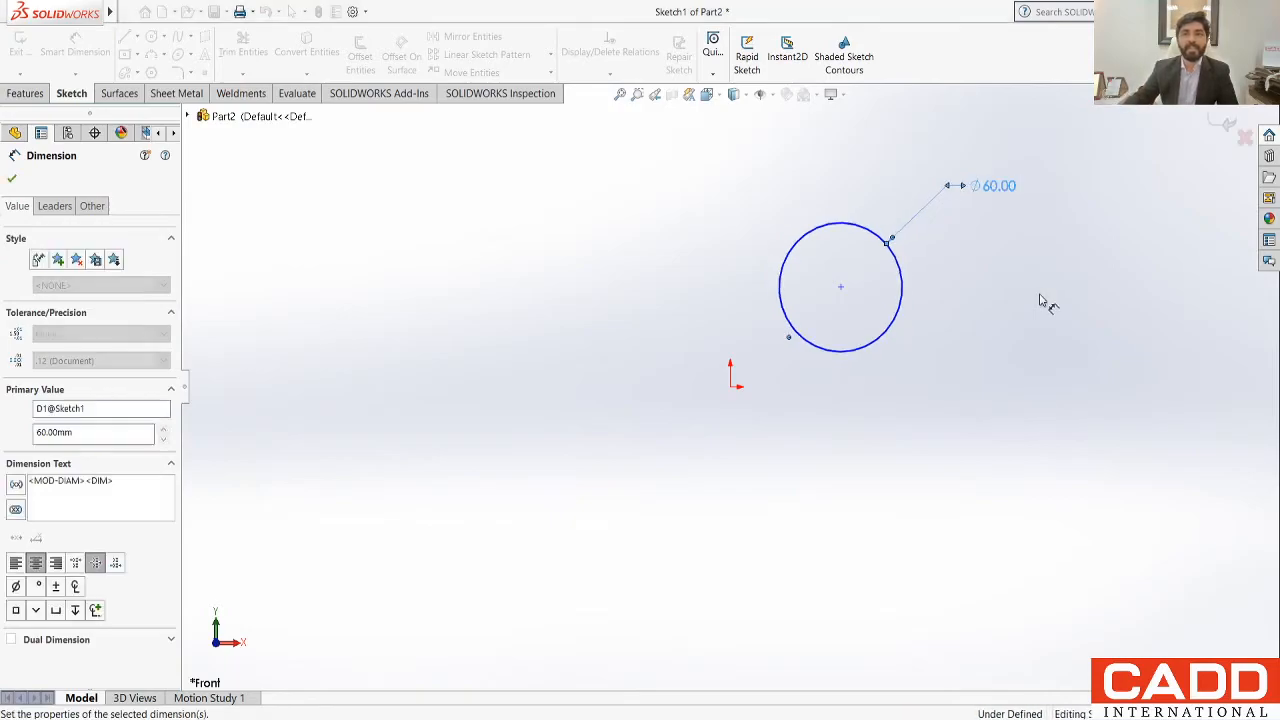
left_click(994, 434)
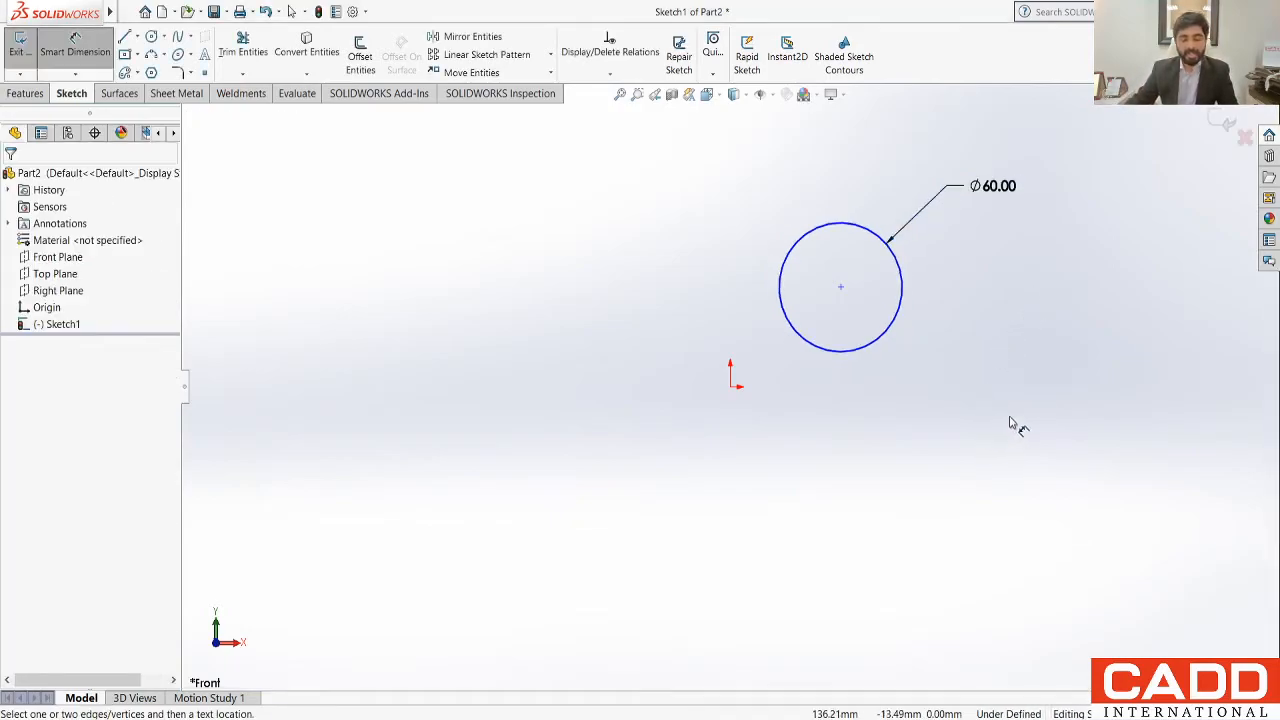
key("Escape")
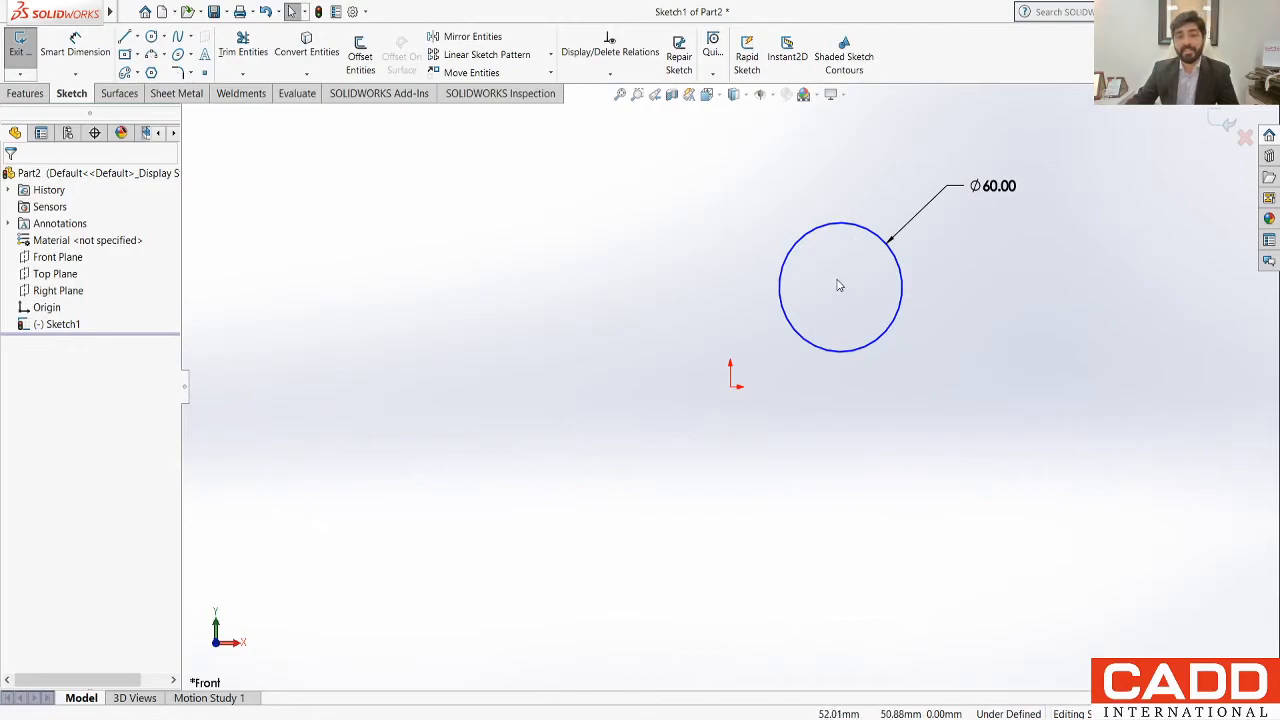
Step: Move the 60 mm circle freely by its centre, first slightly up and then back down towards the origin
mouse_move(841, 287)
left_mouse_down()
mouse_move(837, 437)
mouse_move(826, 277)
mouse_move(845, 264)
left_mouse_up()
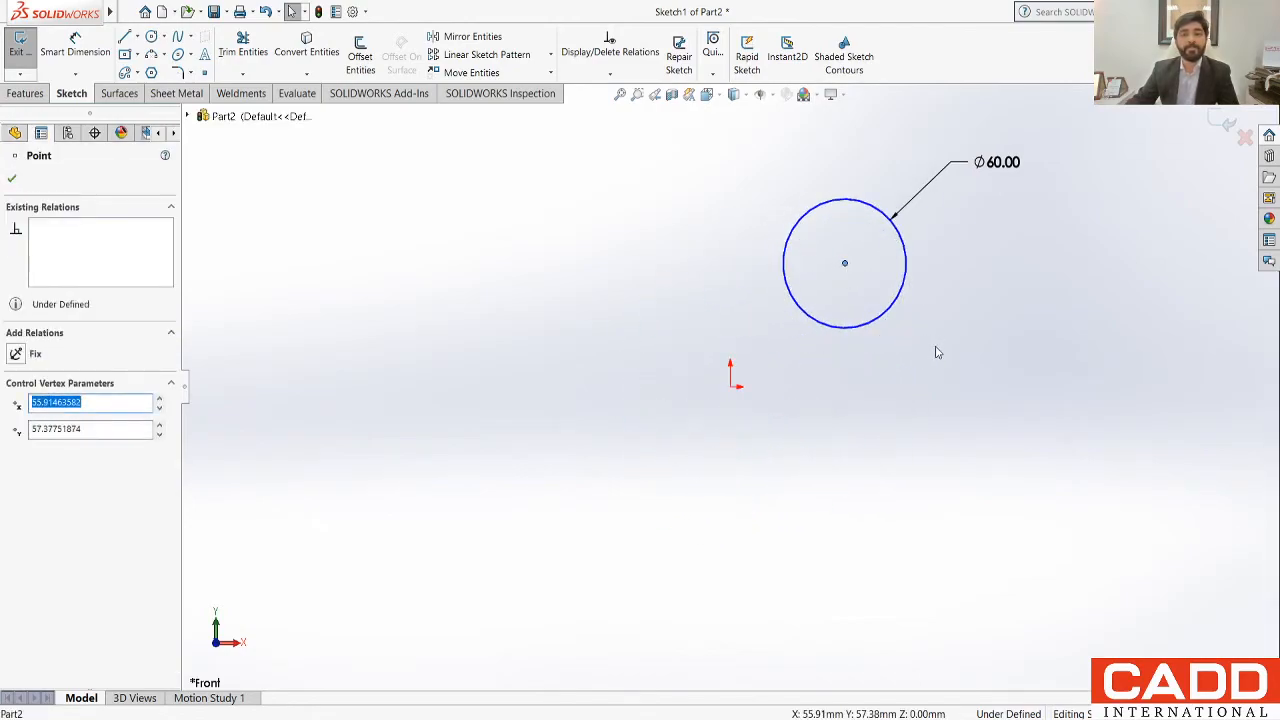
left_click(937, 352)
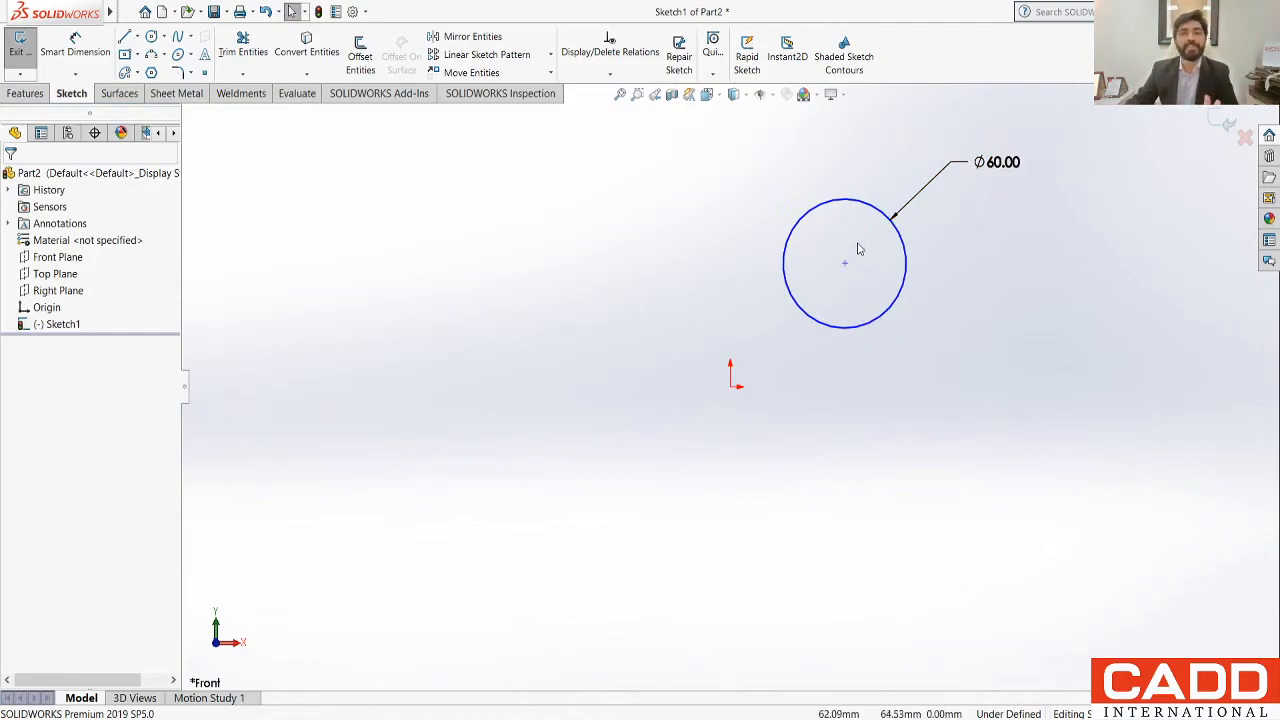
left_click_drag(846, 265, 831, 289)
left_click(906, 346)
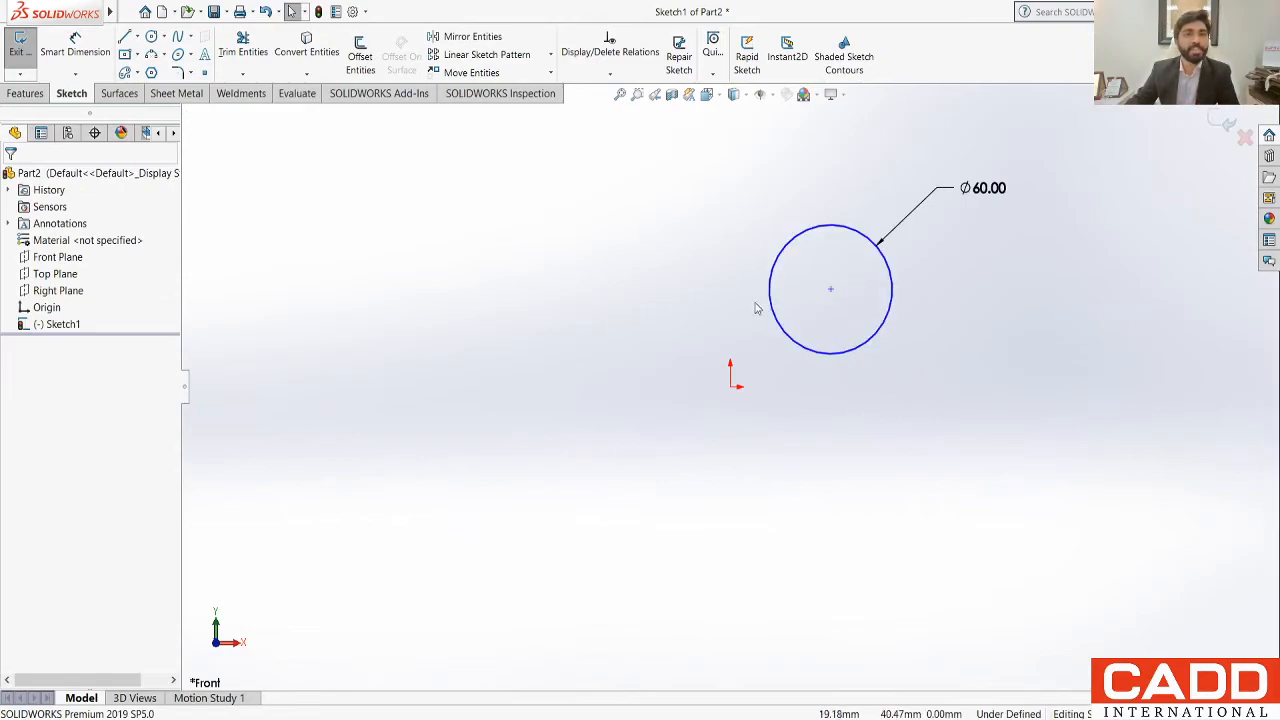
Step: Add a horizontal dimension of 50 mm from the origin to the circle's centre, placed below the origin
left_click(75, 45)
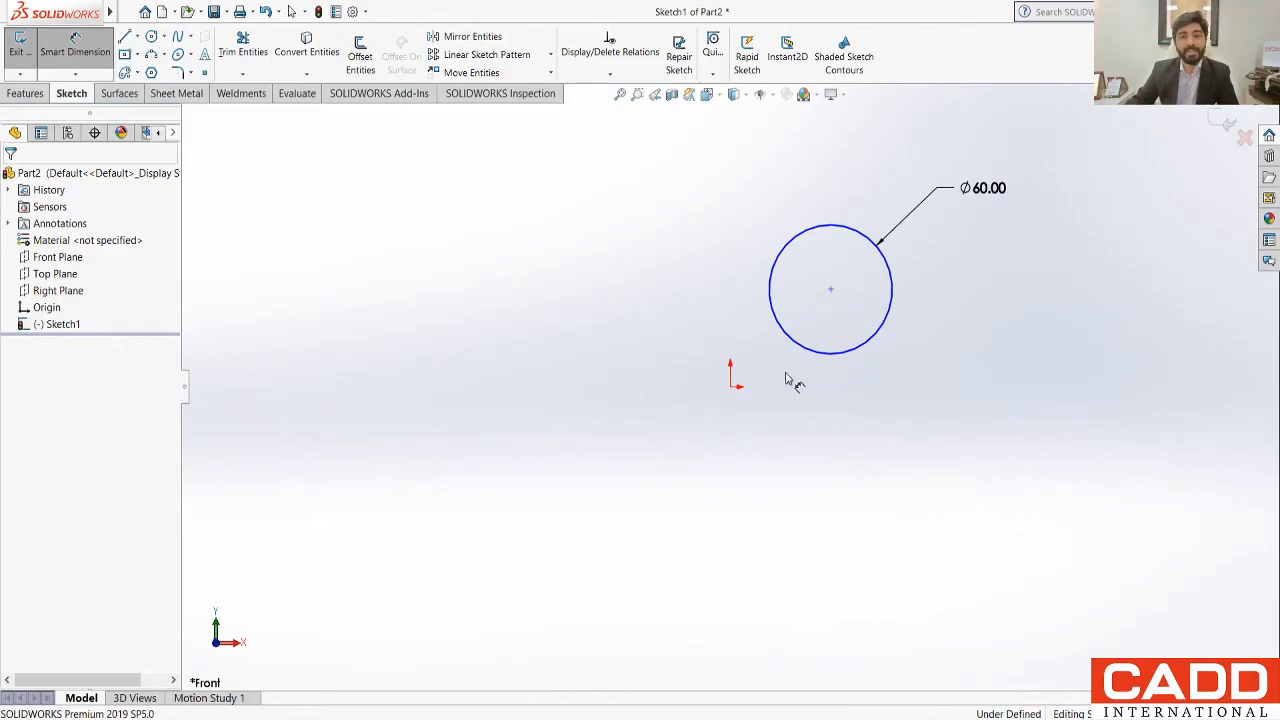
left_click(731, 385)
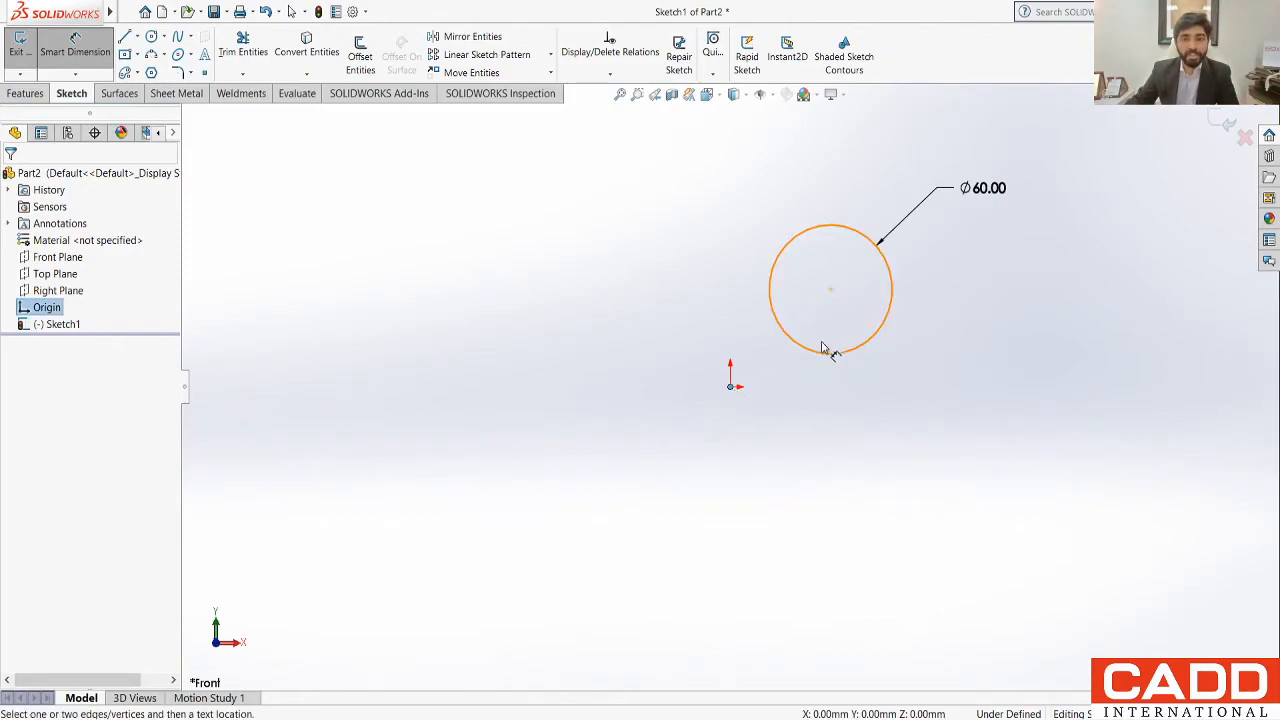
left_click(830, 289)
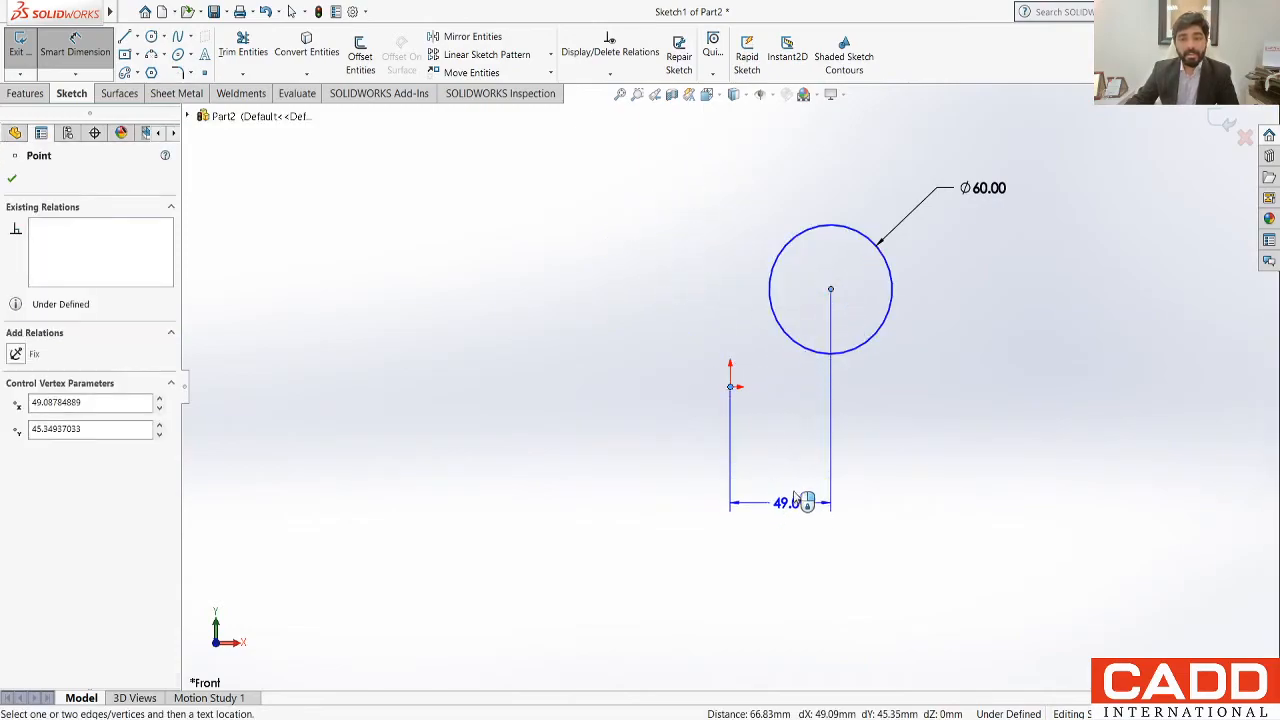
left_click(796, 507)
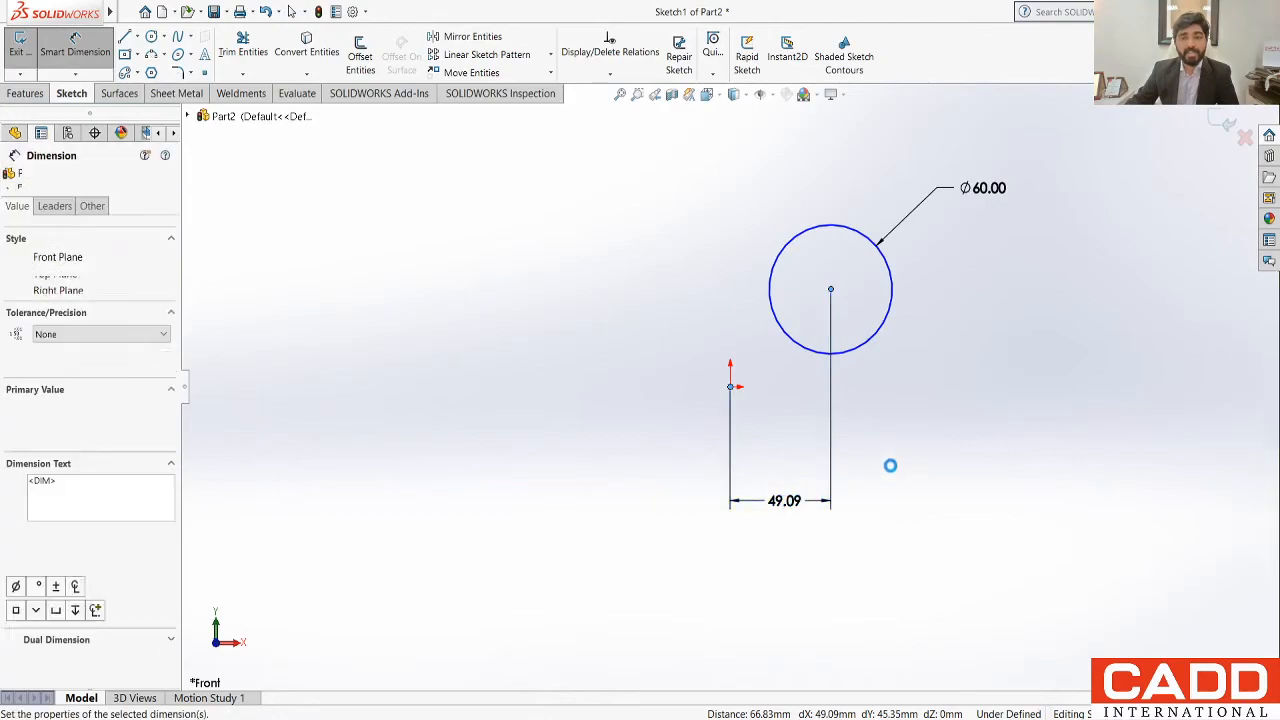
type("50")
key("Return")
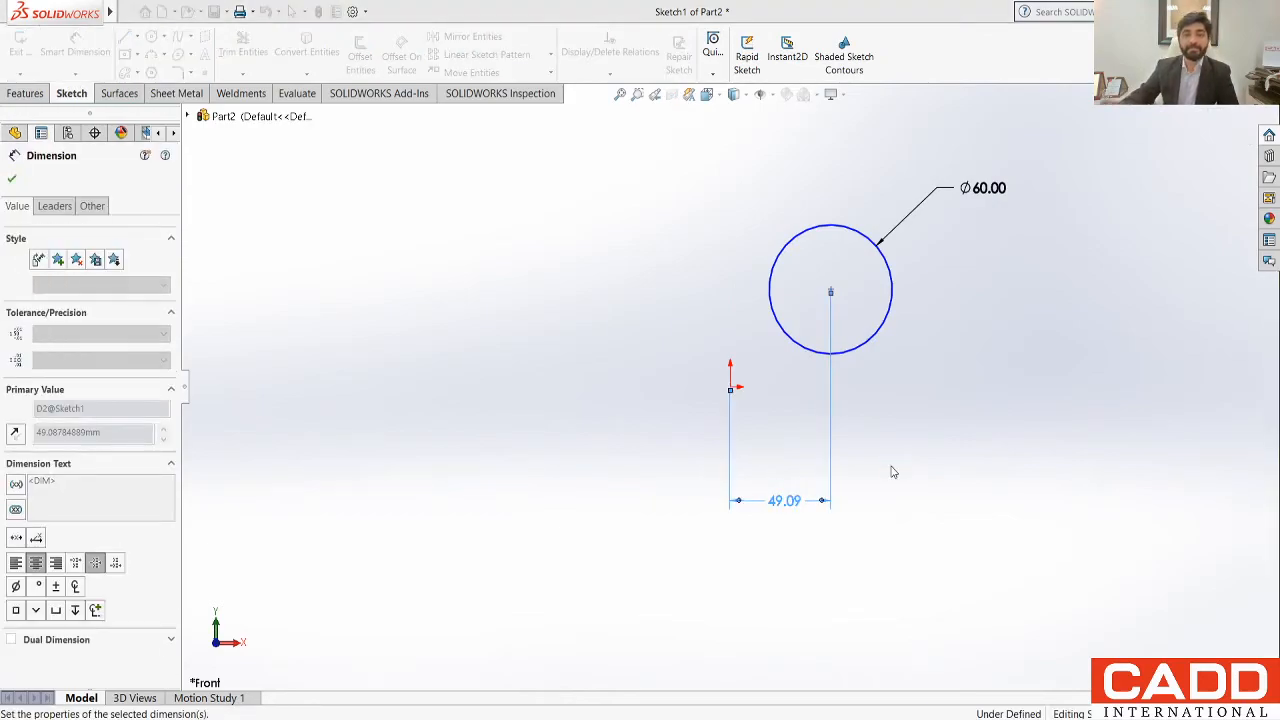
key("Escape")
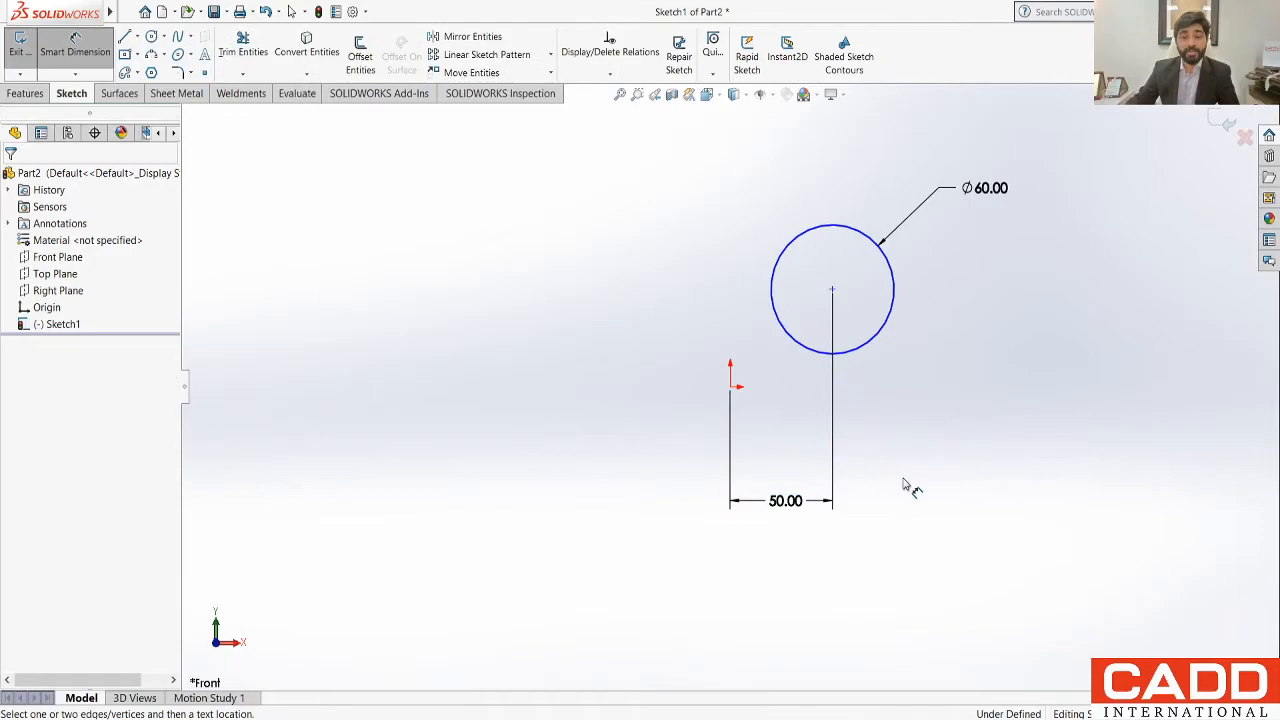
Step: Change the horizontal distance between the origin and the circle's centre to 75 mm
double_click(790, 503)
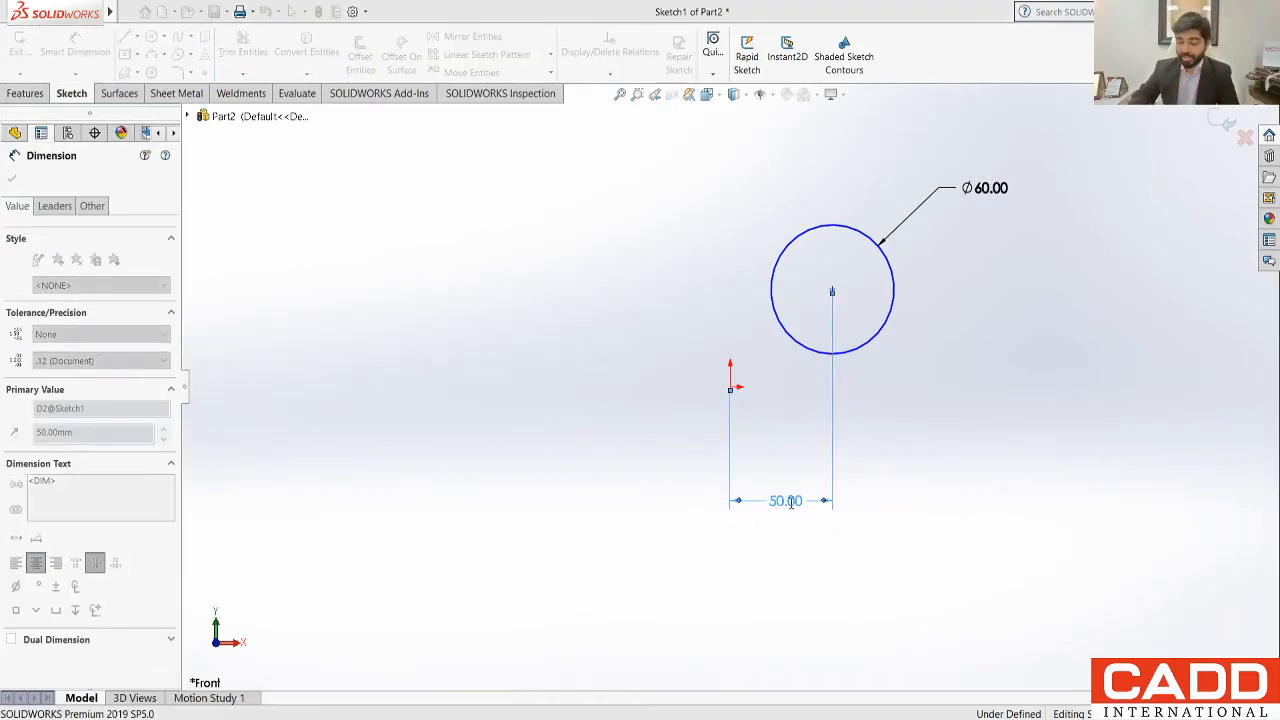
type("75")
key("Return")
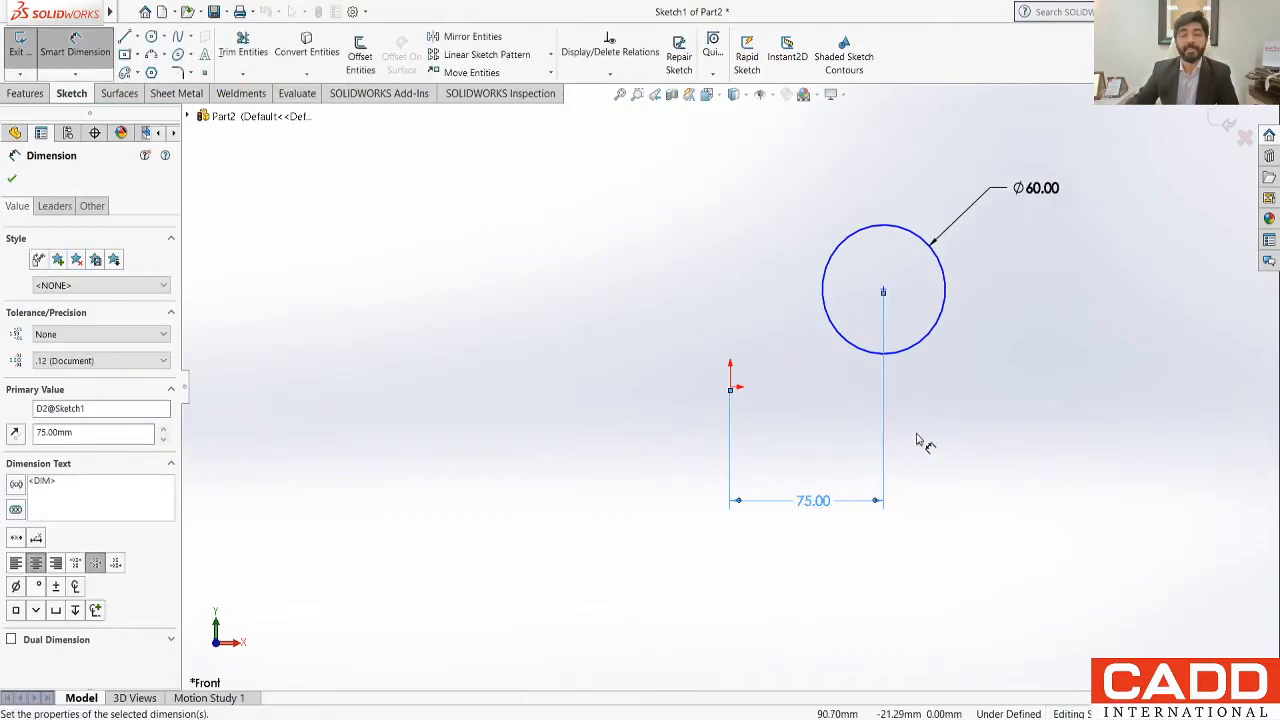
left_click(920, 432)
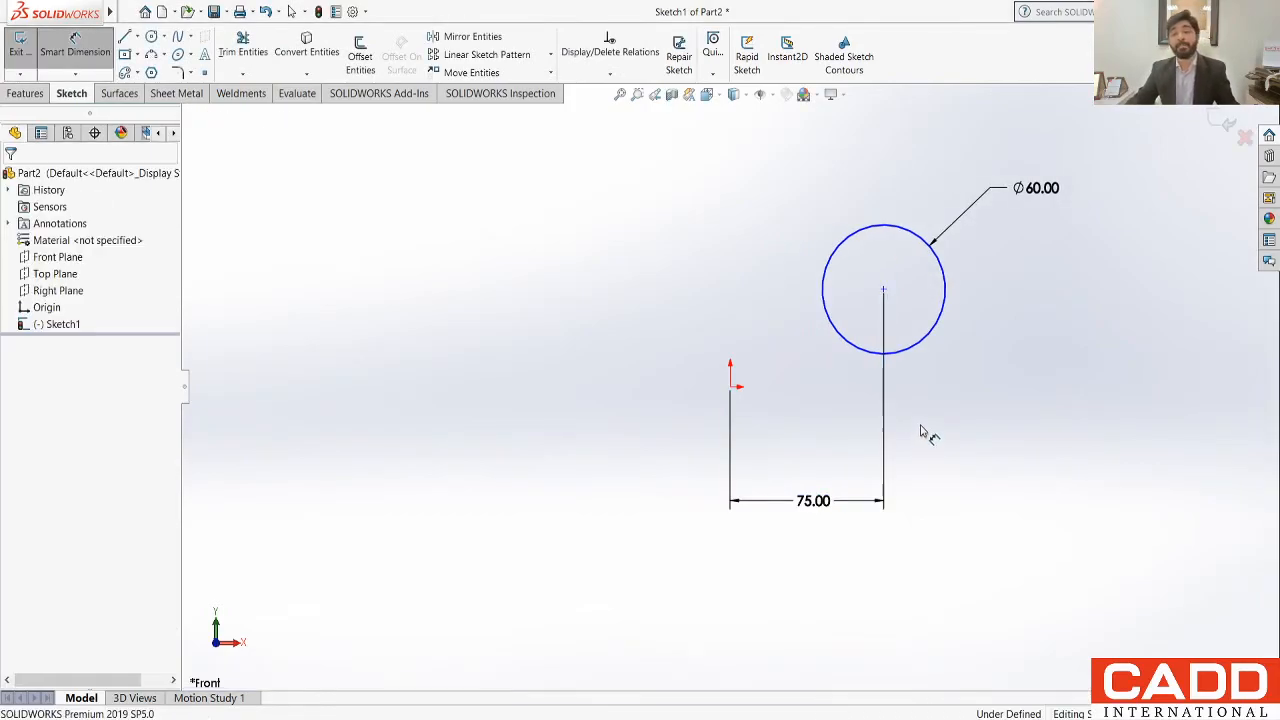
key("Escape")
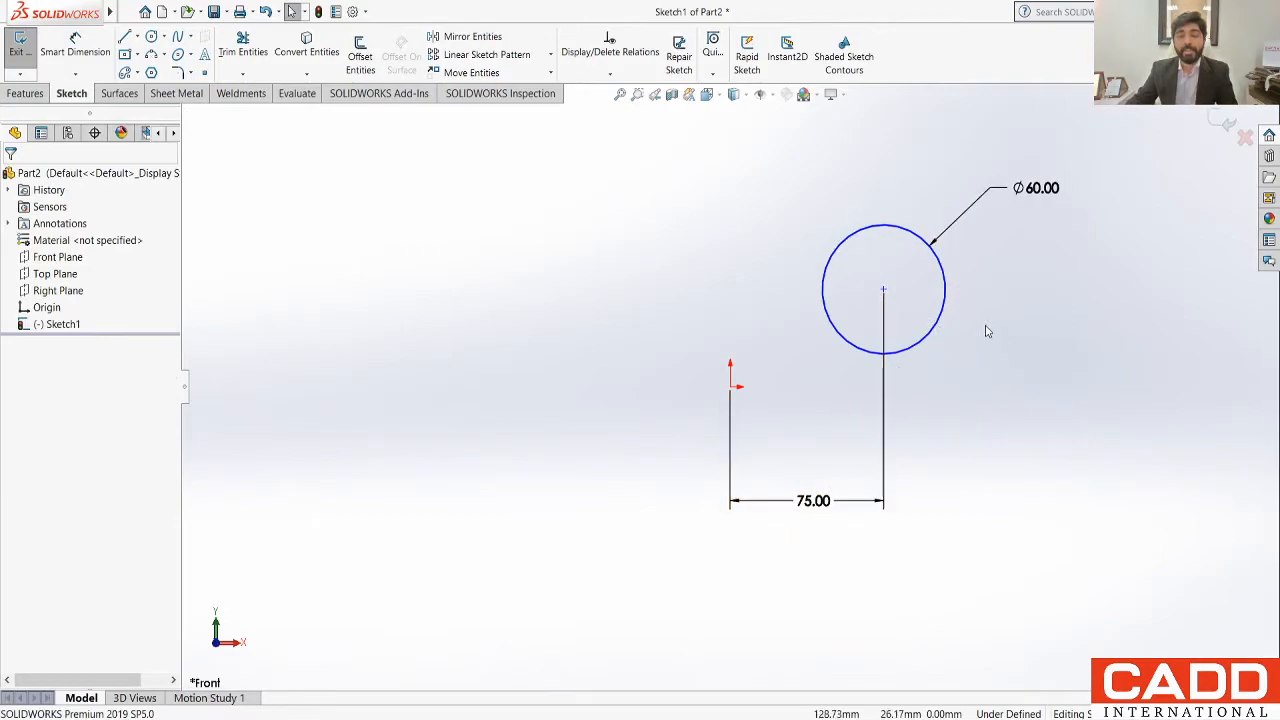
Step: Move the circle by its centre to test its remaining vertical freedom, leaving it about 57 mm above the origin
left_click(883, 291)
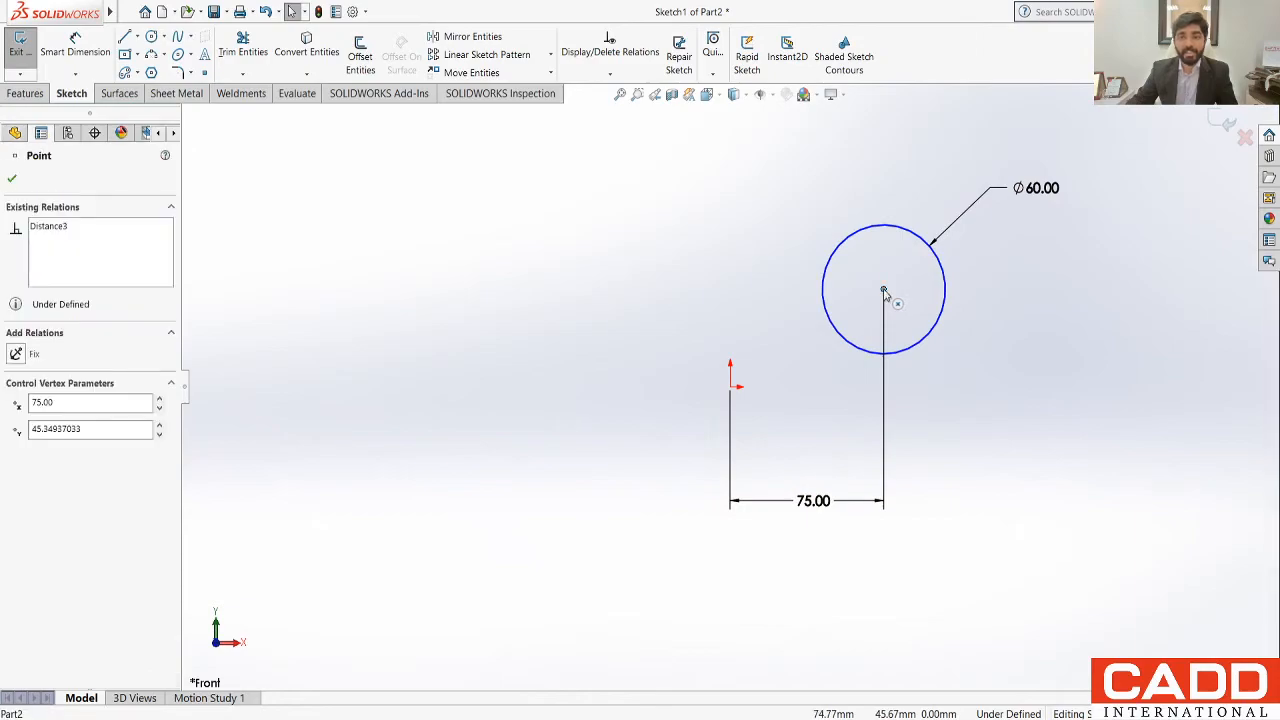
left_click_drag(883, 291, 860, 245)
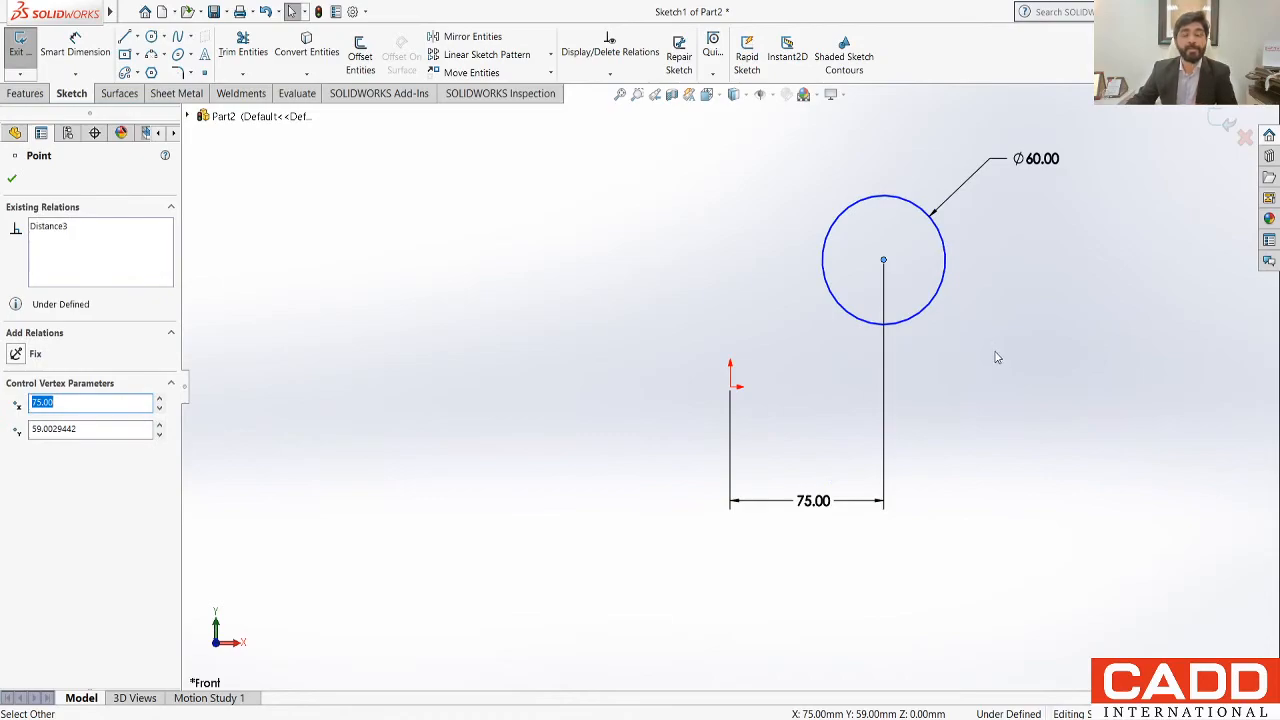
left_click(975, 352)
mouse_move(884, 263)
left_mouse_down()
mouse_move(889, 457)
mouse_move(883, 266)
left_mouse_up()
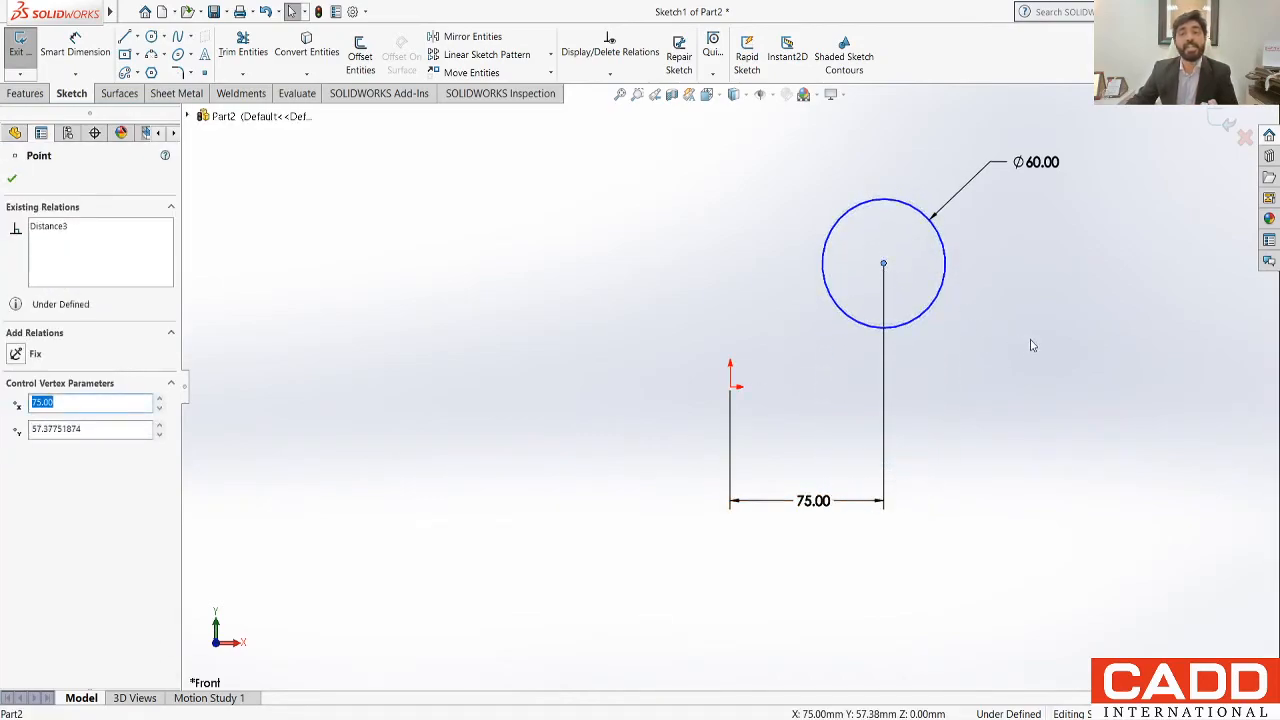
left_click(1025, 348)
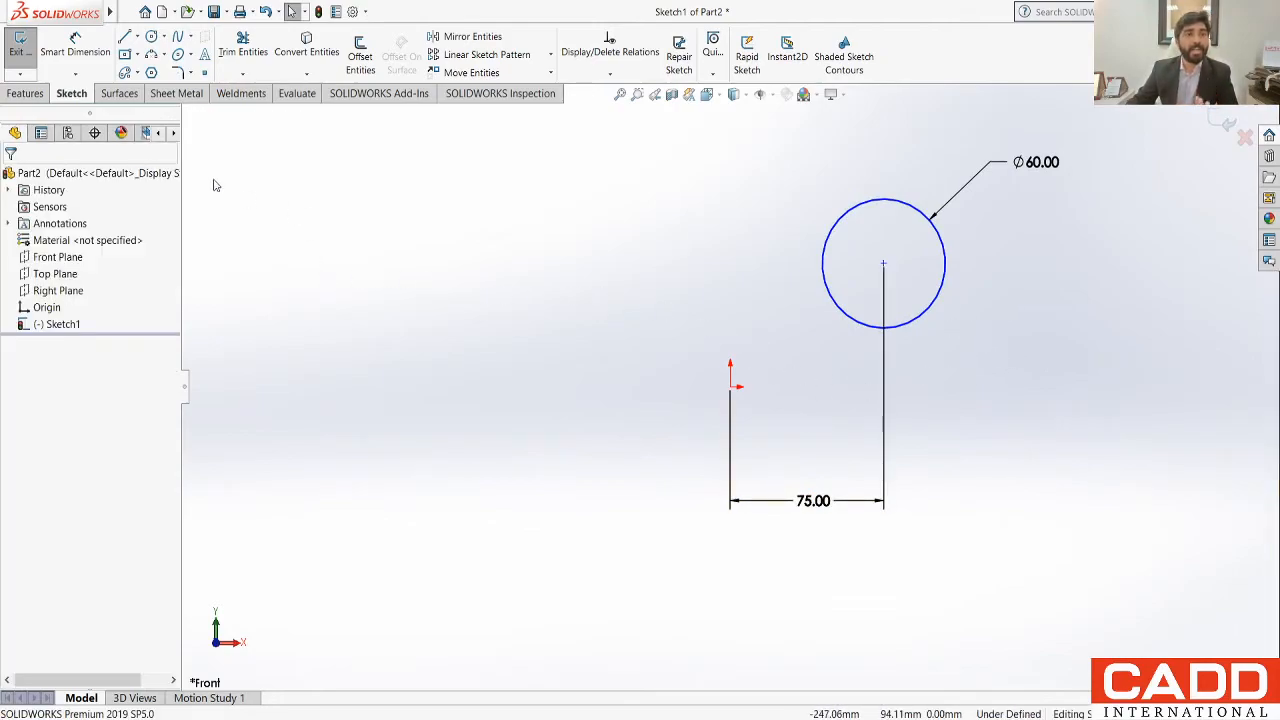
Step: Add a vertical dimension of 75 mm from the origin to the circle's centre, placed to the left of the origin
left_click(70, 62)
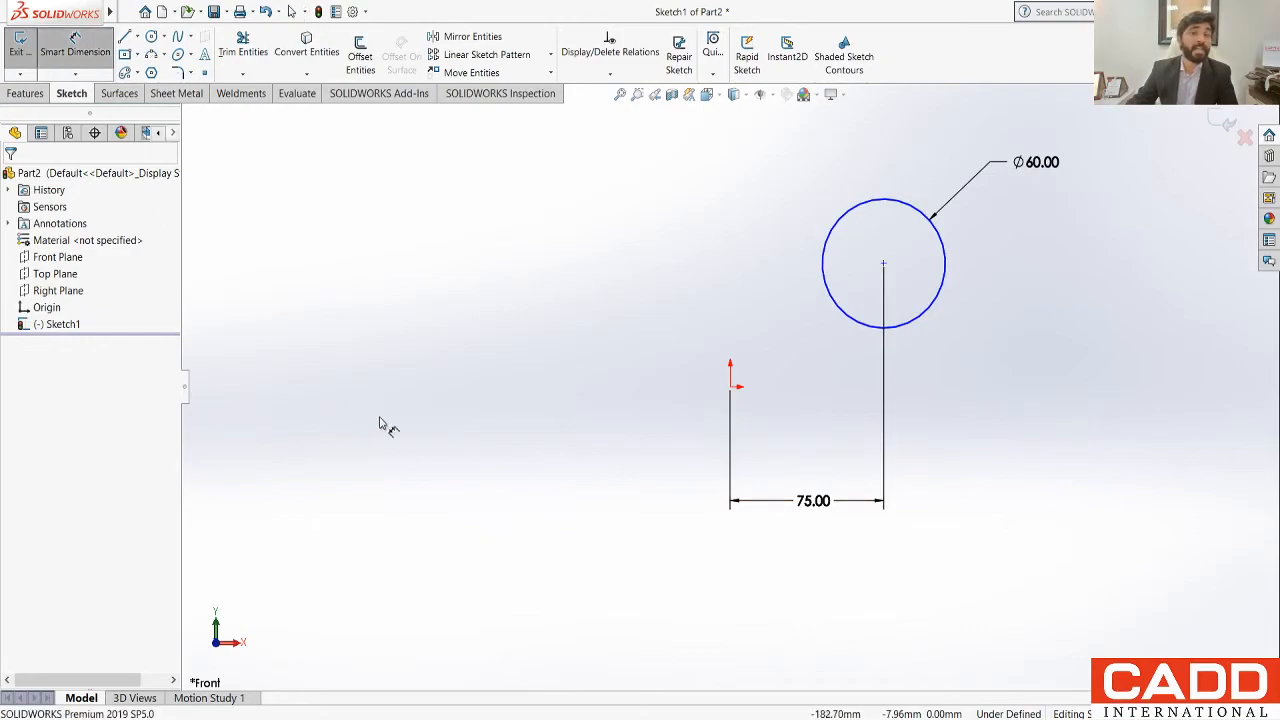
left_click(730, 388)
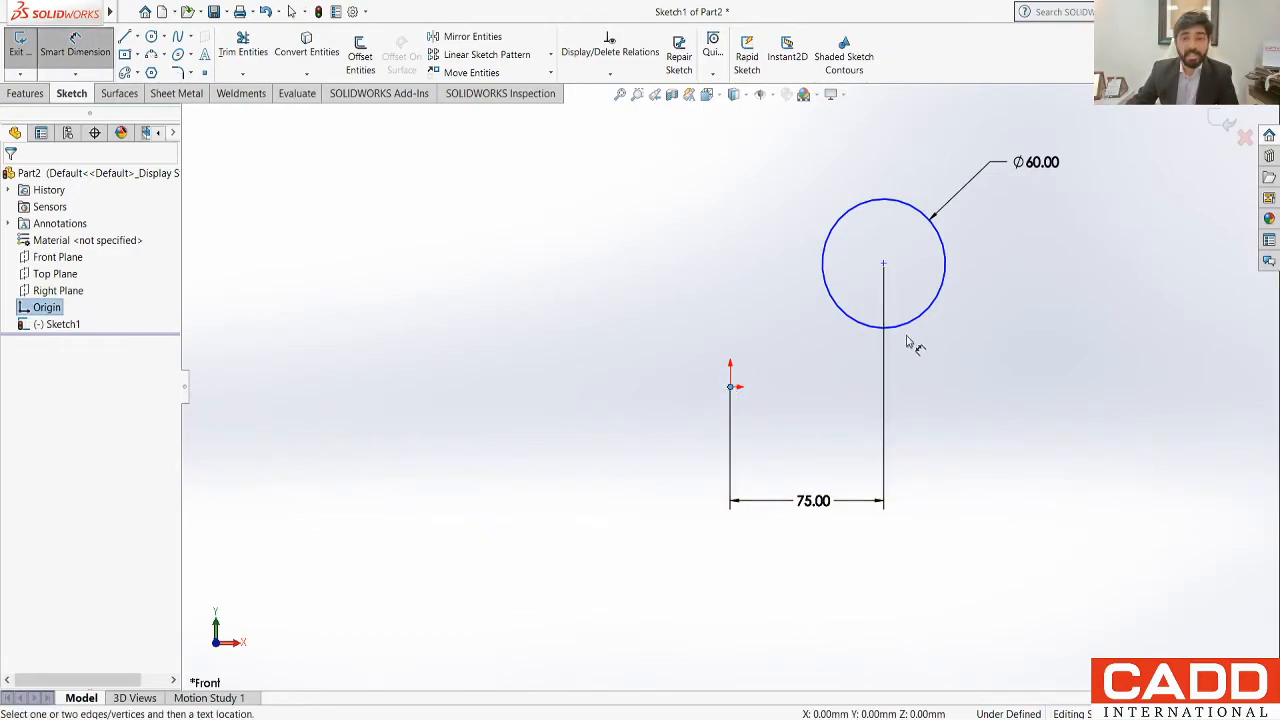
left_click(884, 265)
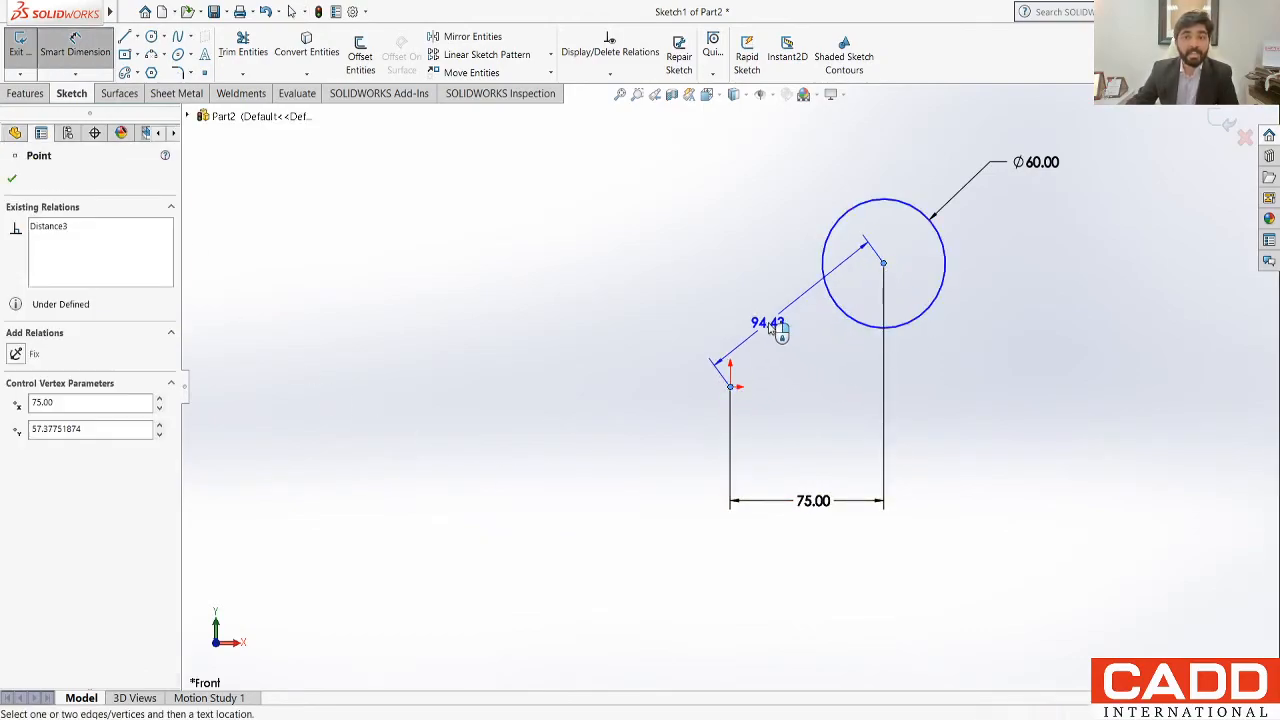
left_click(536, 317)
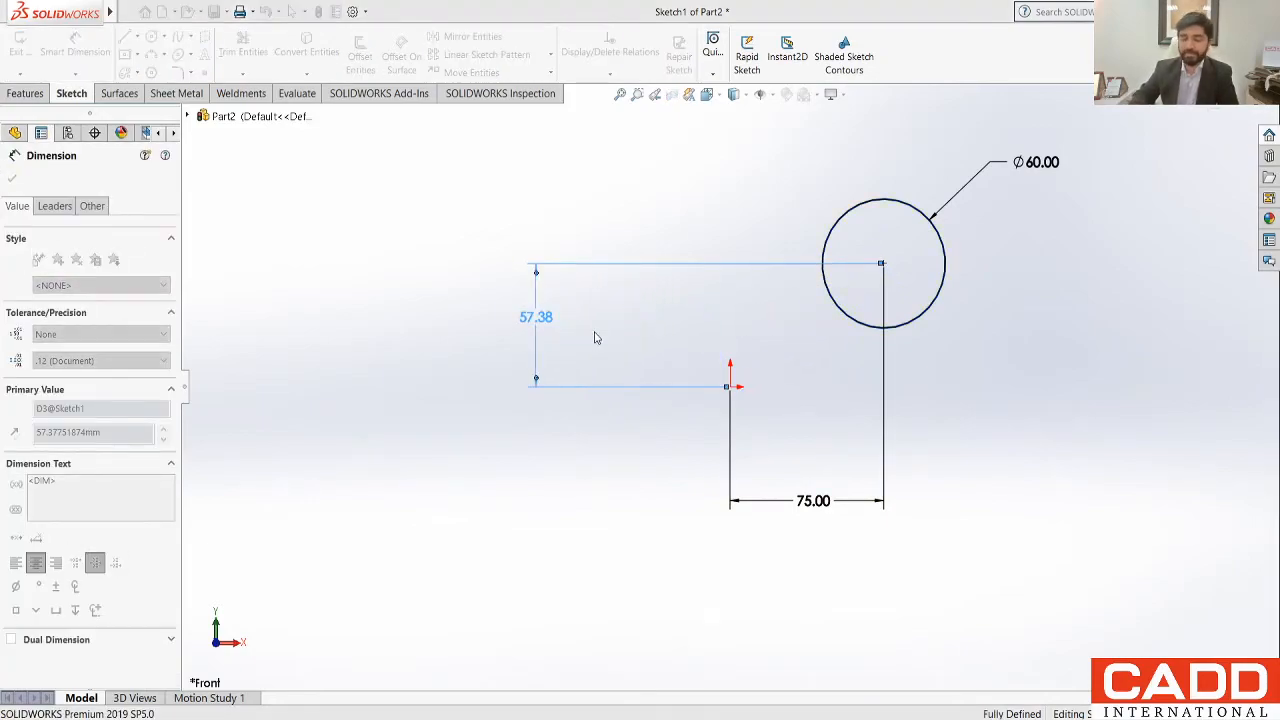
type("75")
key("Return")
left_click(704, 351)
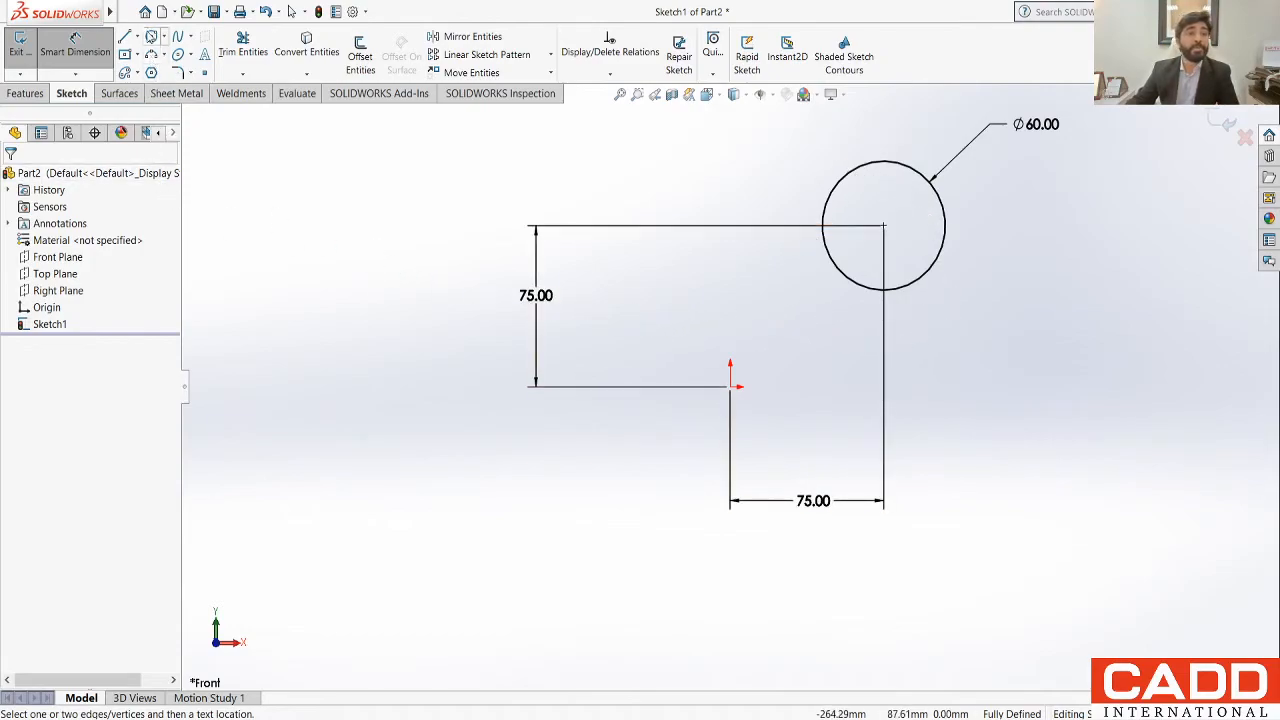
Step: Sketch a second circle of about 45 mm radius, centred about 180 mm left of and 59 mm above the origin
left_click(151, 36)
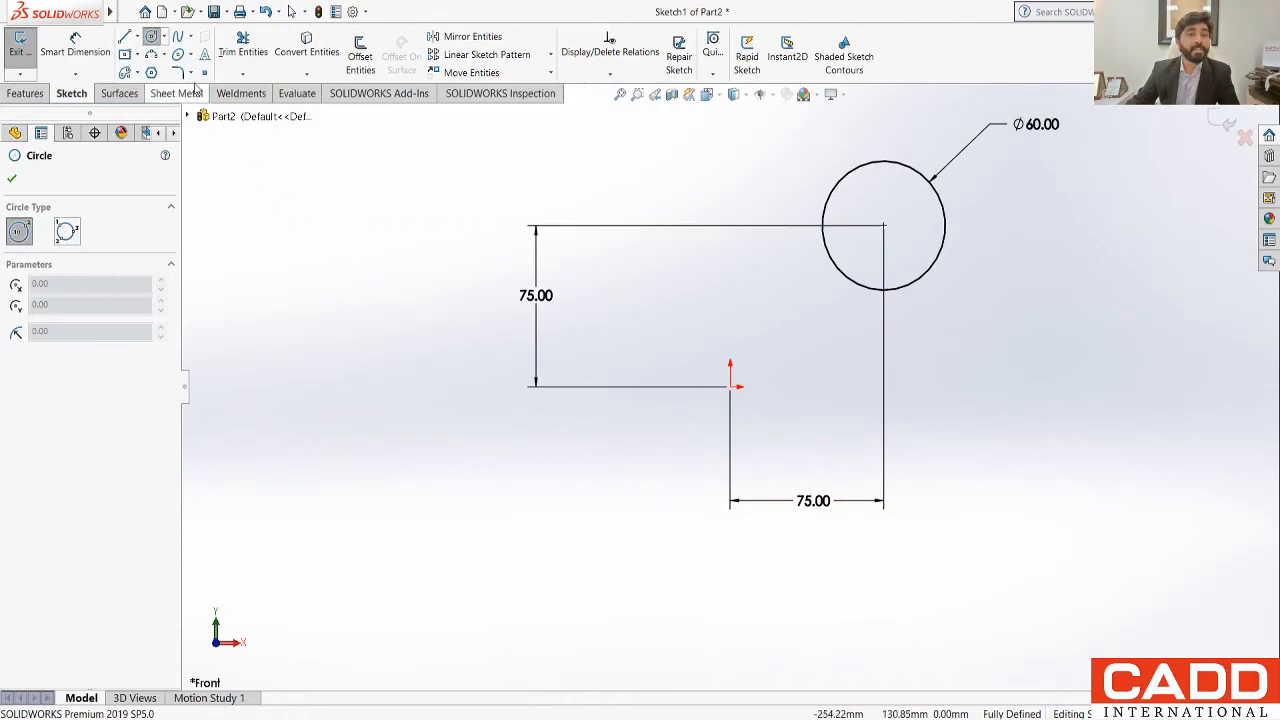
left_click(361, 259)
left_click(381, 355)
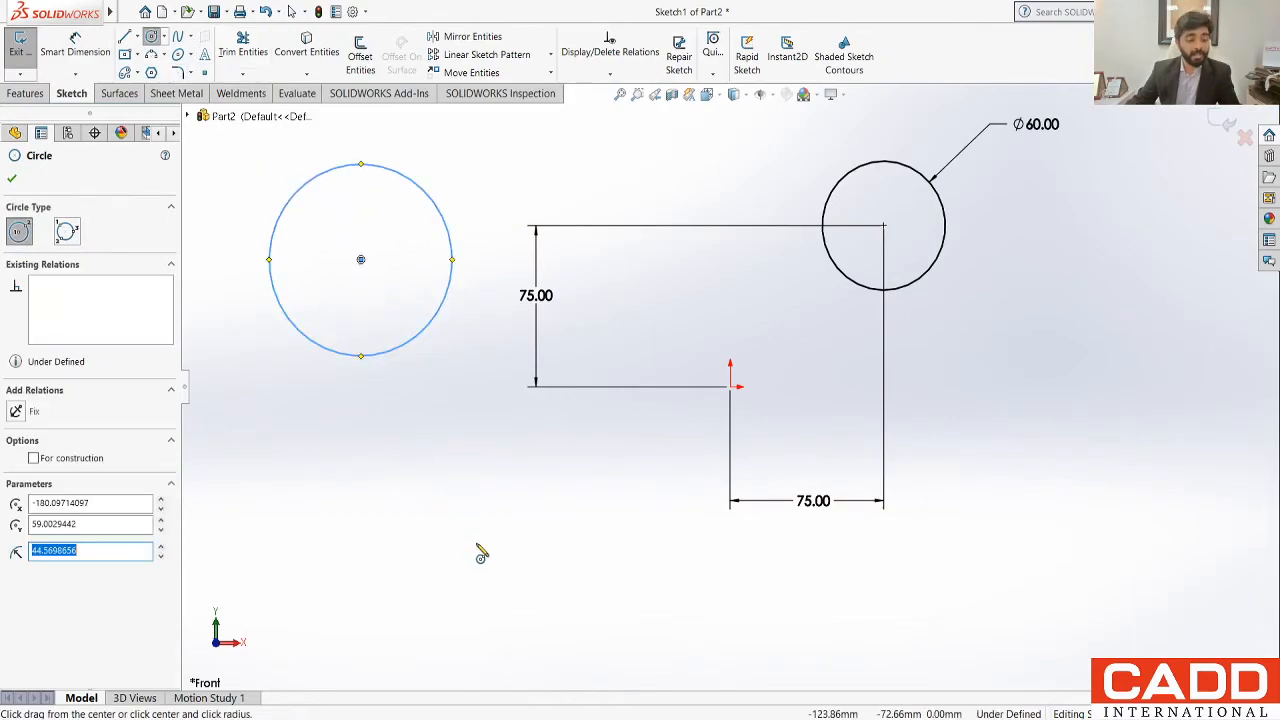
key("Escape")
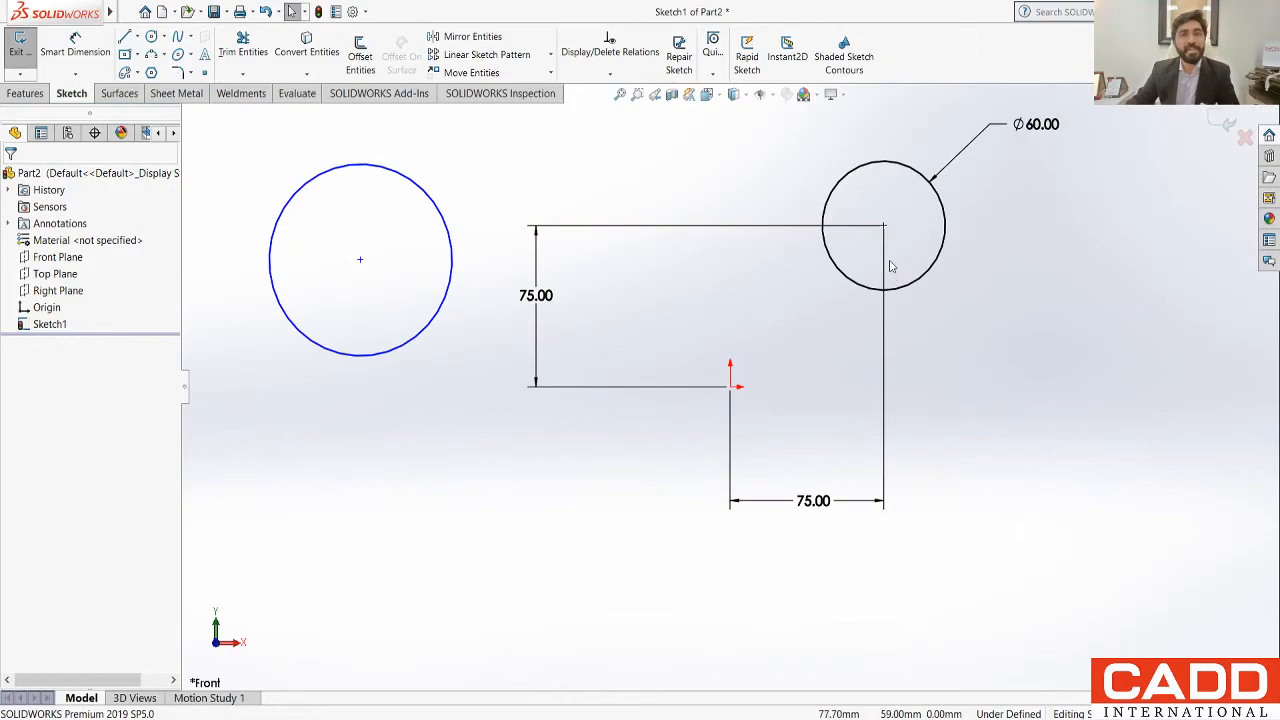
Step: Delete the undimensioned second circle and then the dimensioned circle together with all its dimensions
left_click(443, 222)
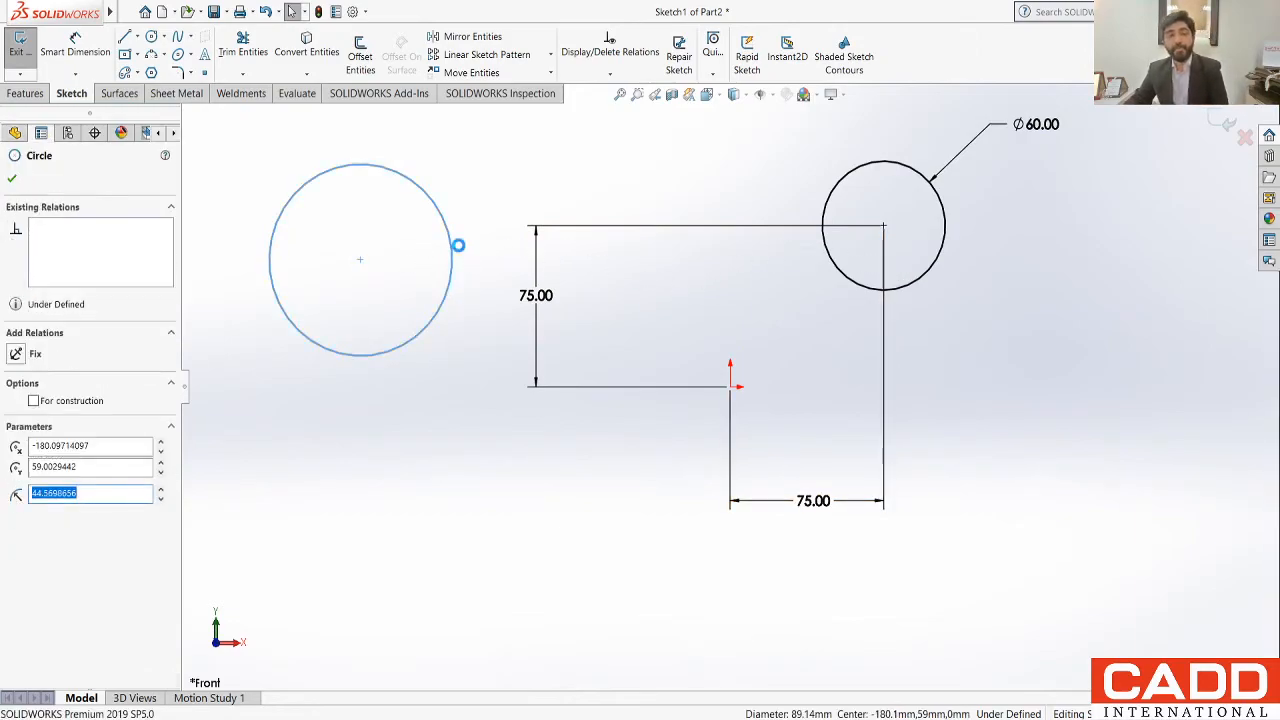
key("Delete")
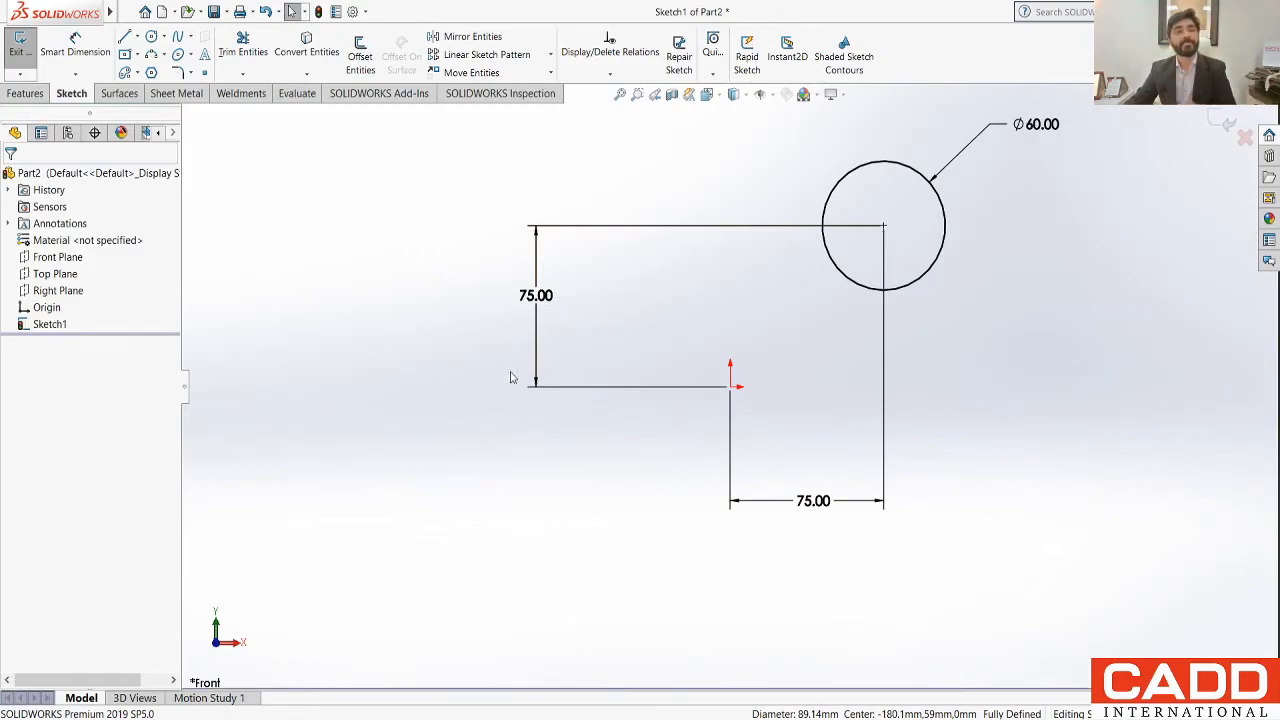
left_click(935, 276)
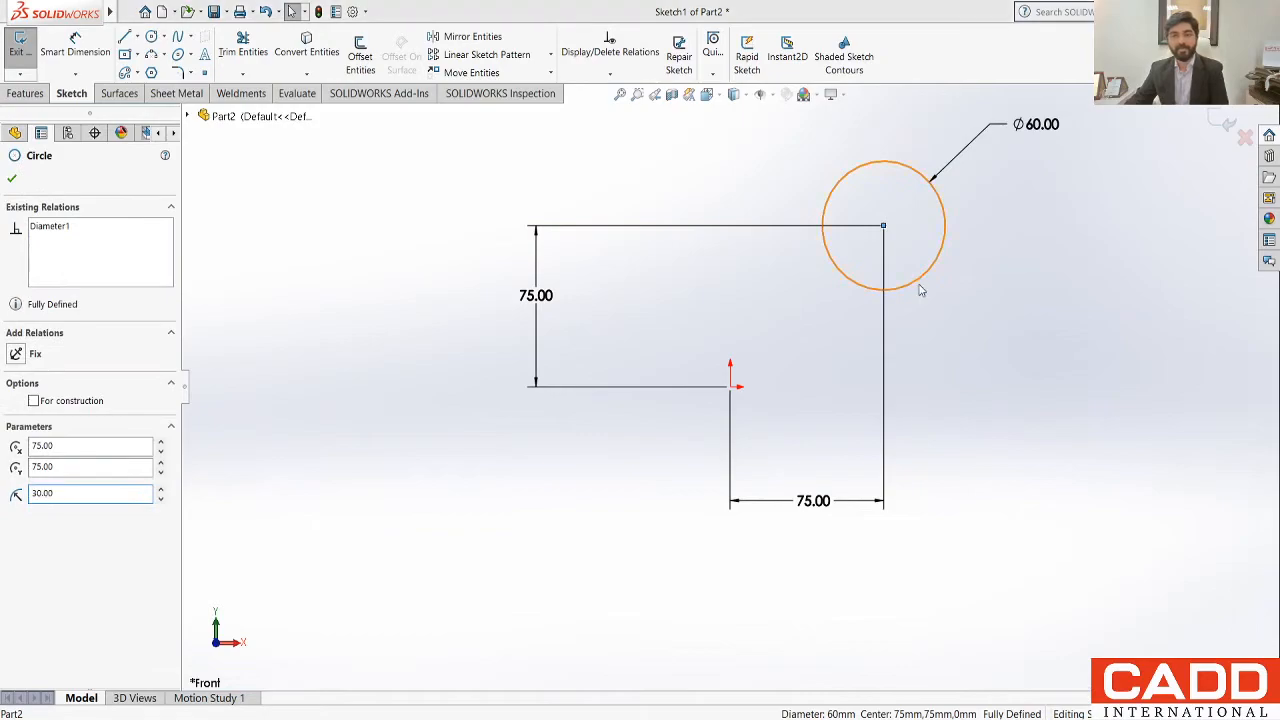
key("ctrl+a")
key("Delete")
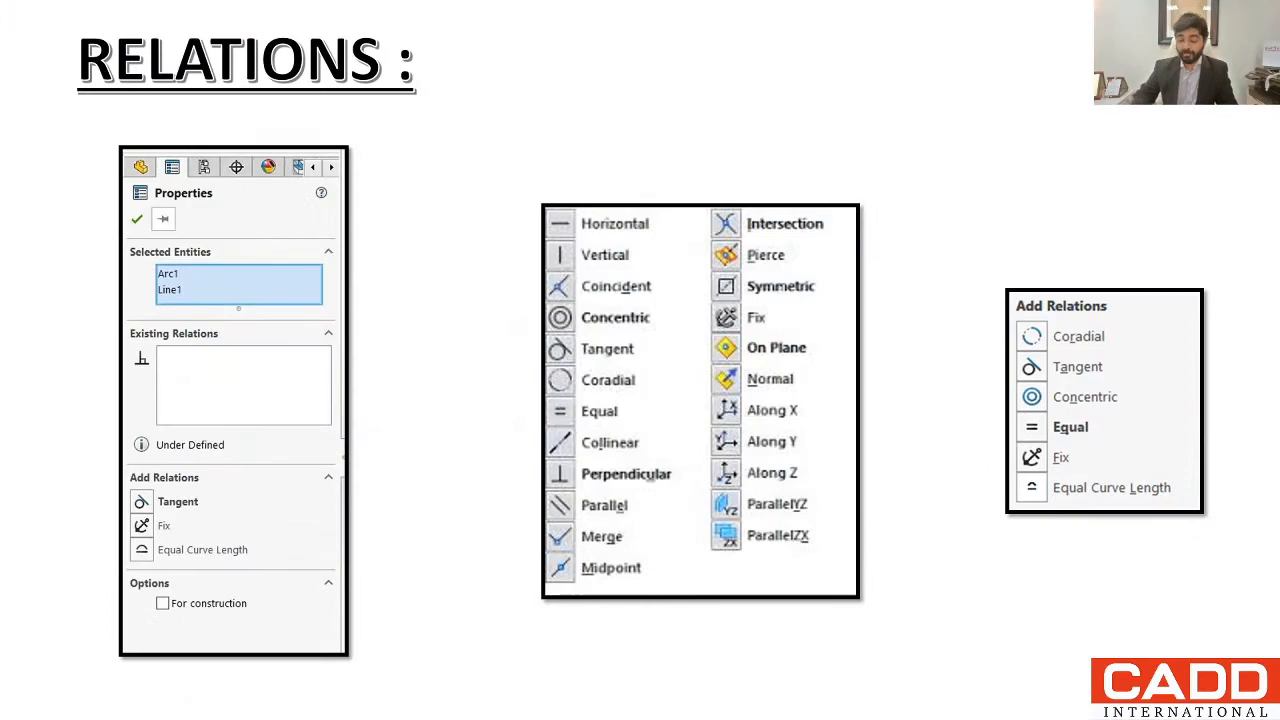
key("Right")
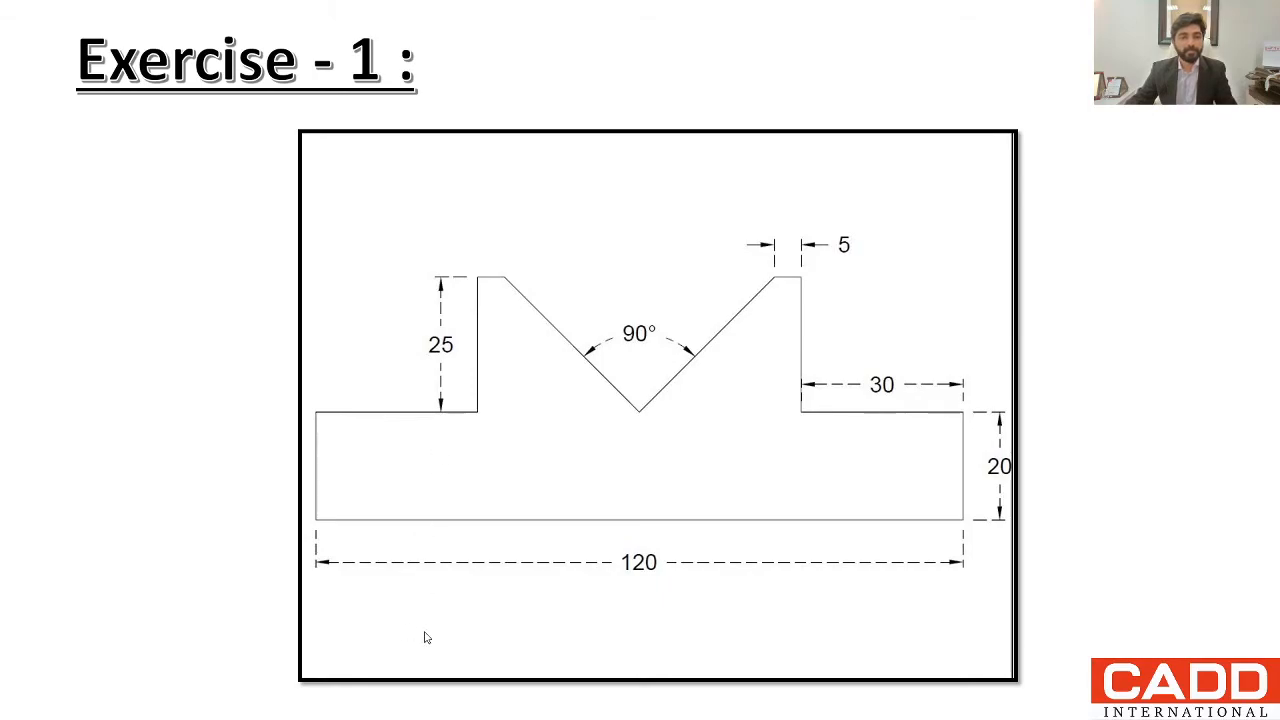
key("alt+Tab")
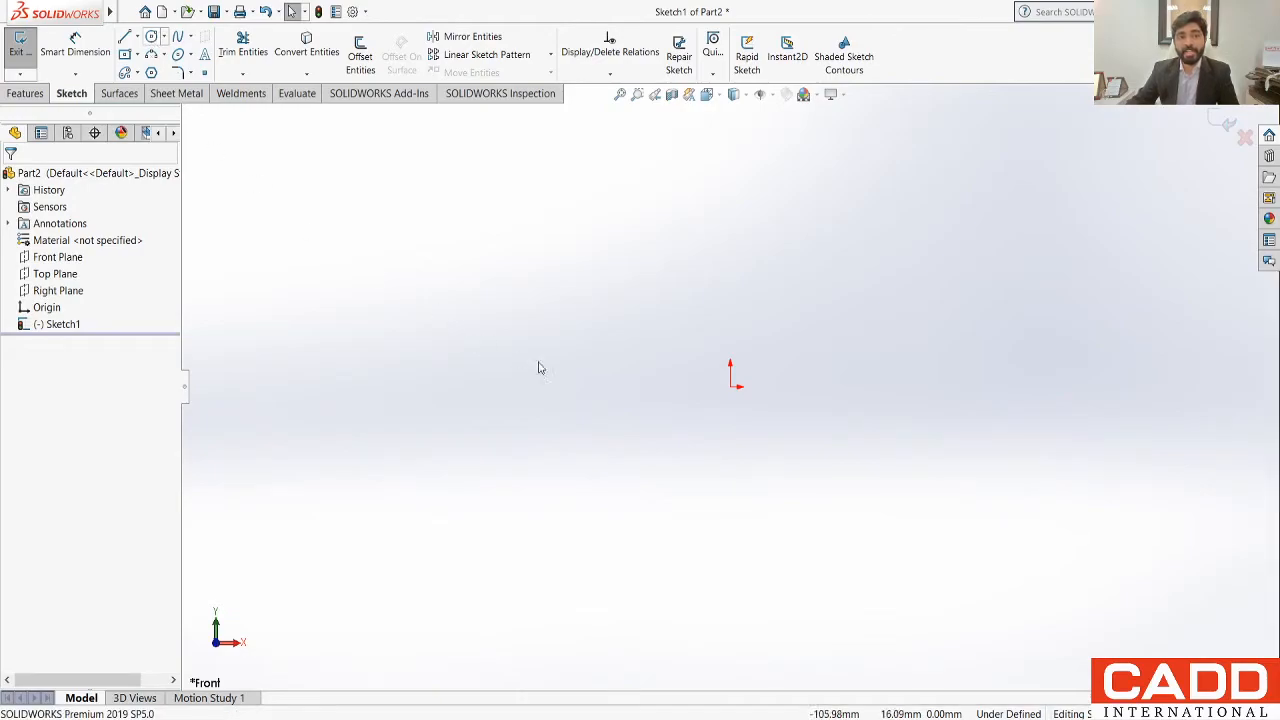
Step: Sketch a circle of about 54 mm radius centred on the origin
left_click(151, 37)
left_click(731, 387)
left_click(790, 485)
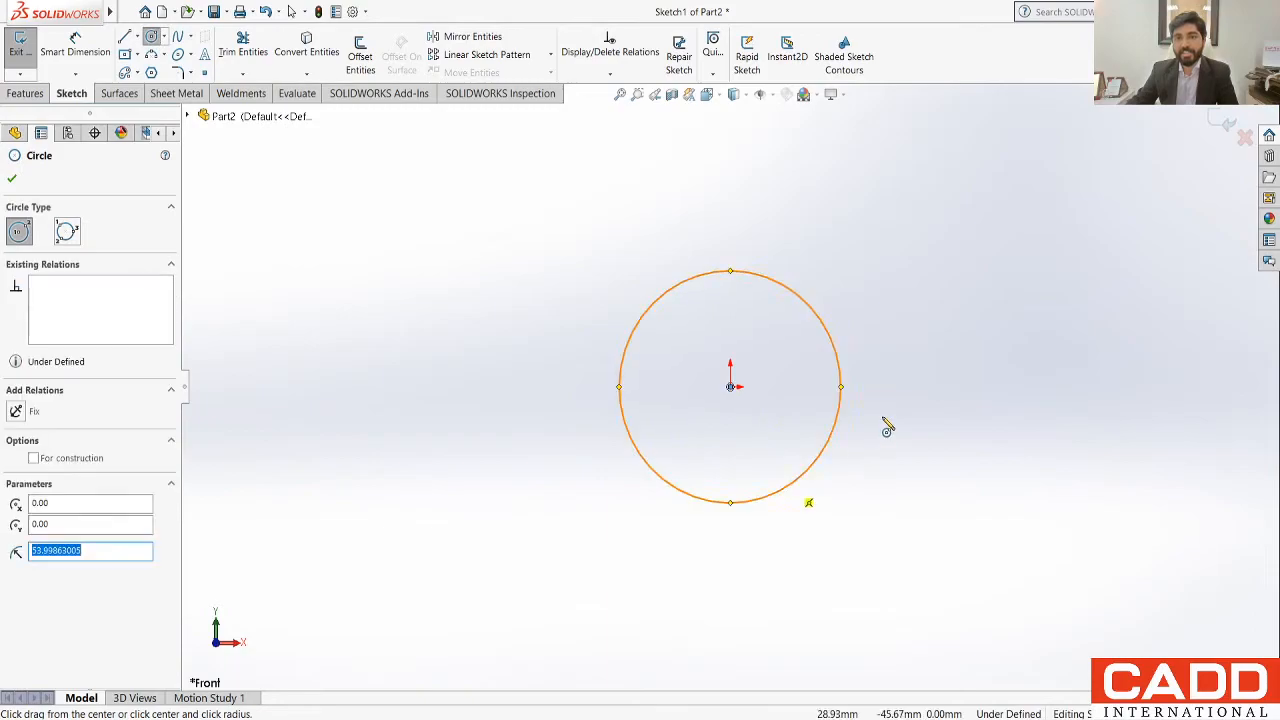
Step: Dimension the diameter of the circle at the origin as 60 mm
left_click(75, 50)
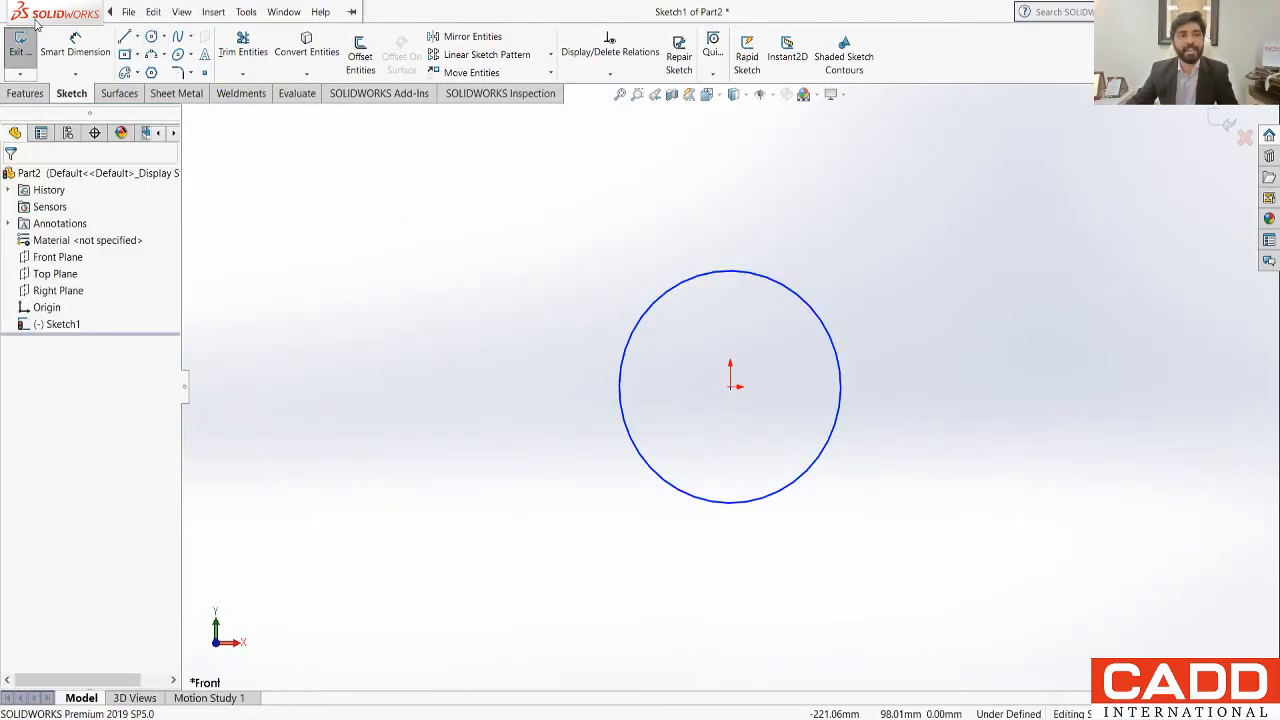
left_click(835, 343)
left_click(948, 307)
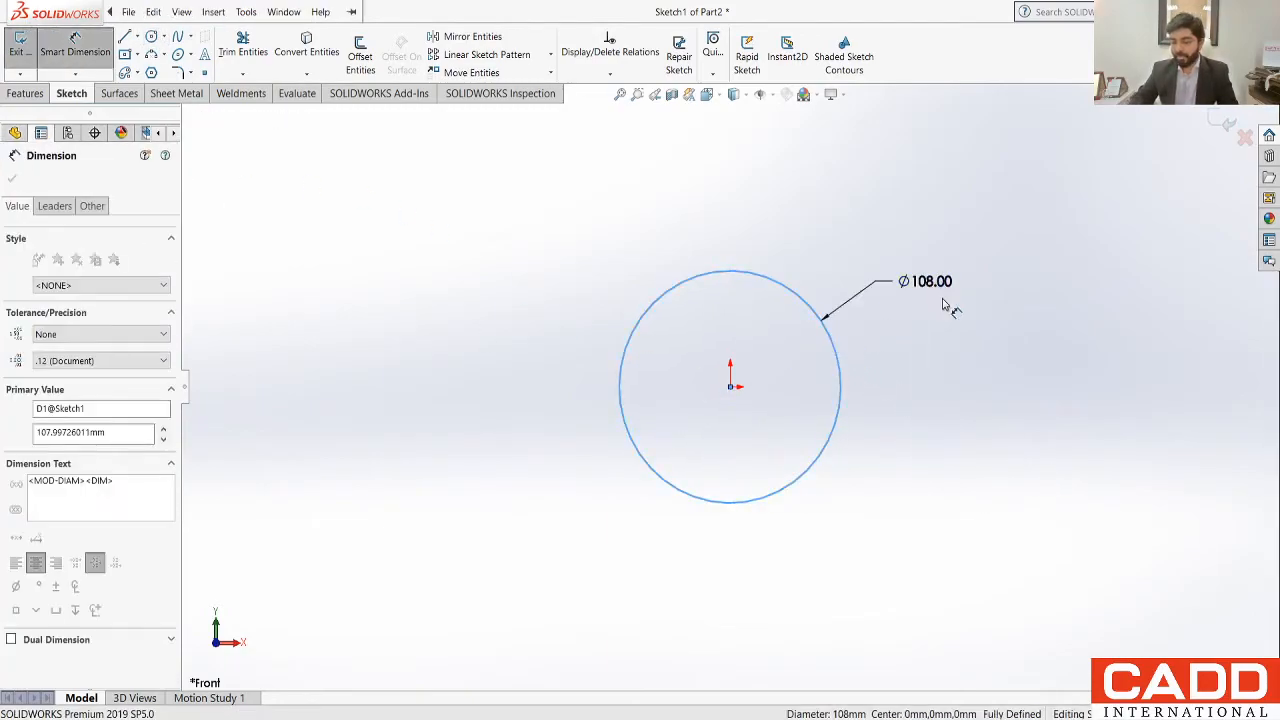
type("60.00mm")
key("Return")
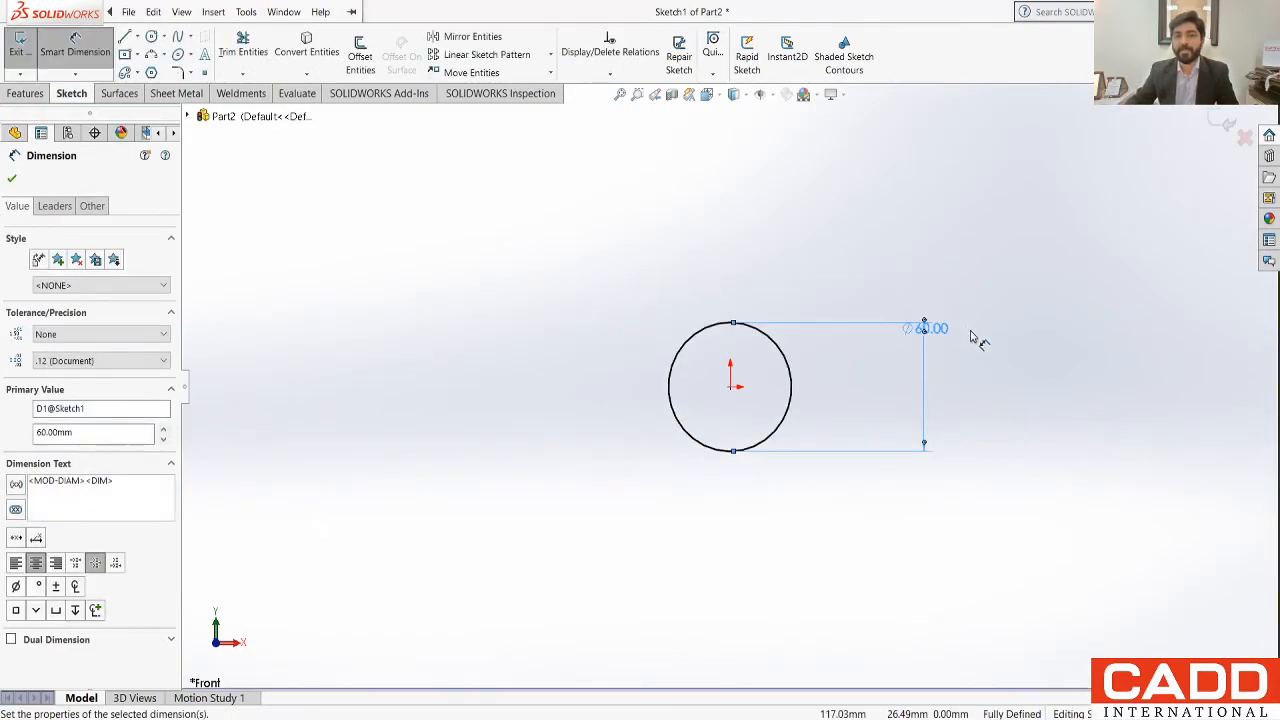
key("Escape")
key("Escape")
Step: Delete the dimensioned circle centred on the origin
scroll(775, 392, "up", 2)
scroll(776, 396, "down", 2)
scroll(770, 390, "down", 2)
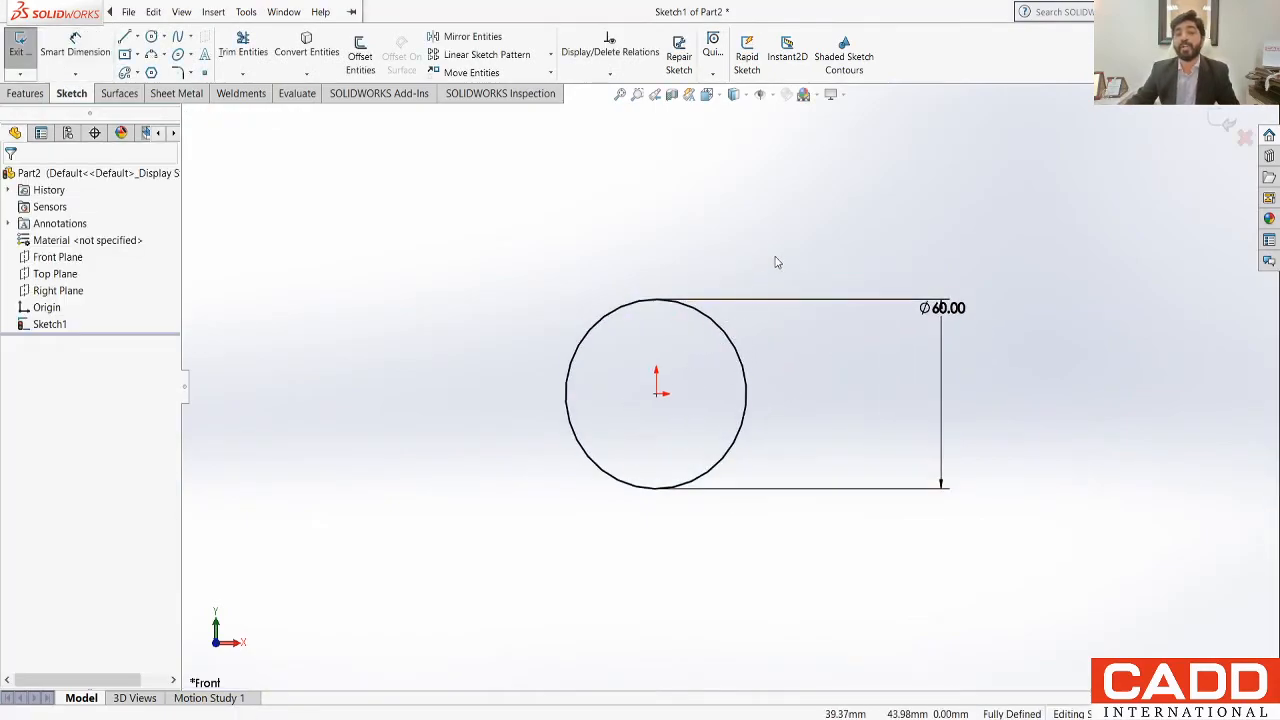
left_click(716, 329)
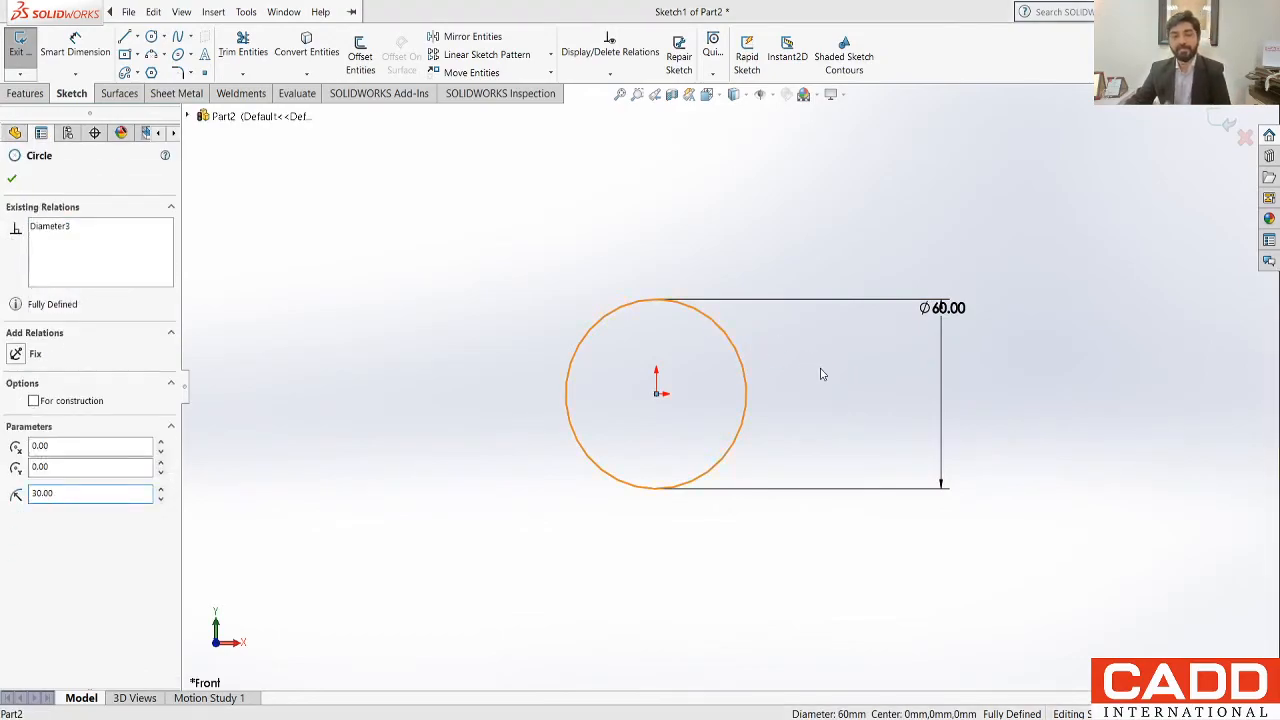
key("Delete")
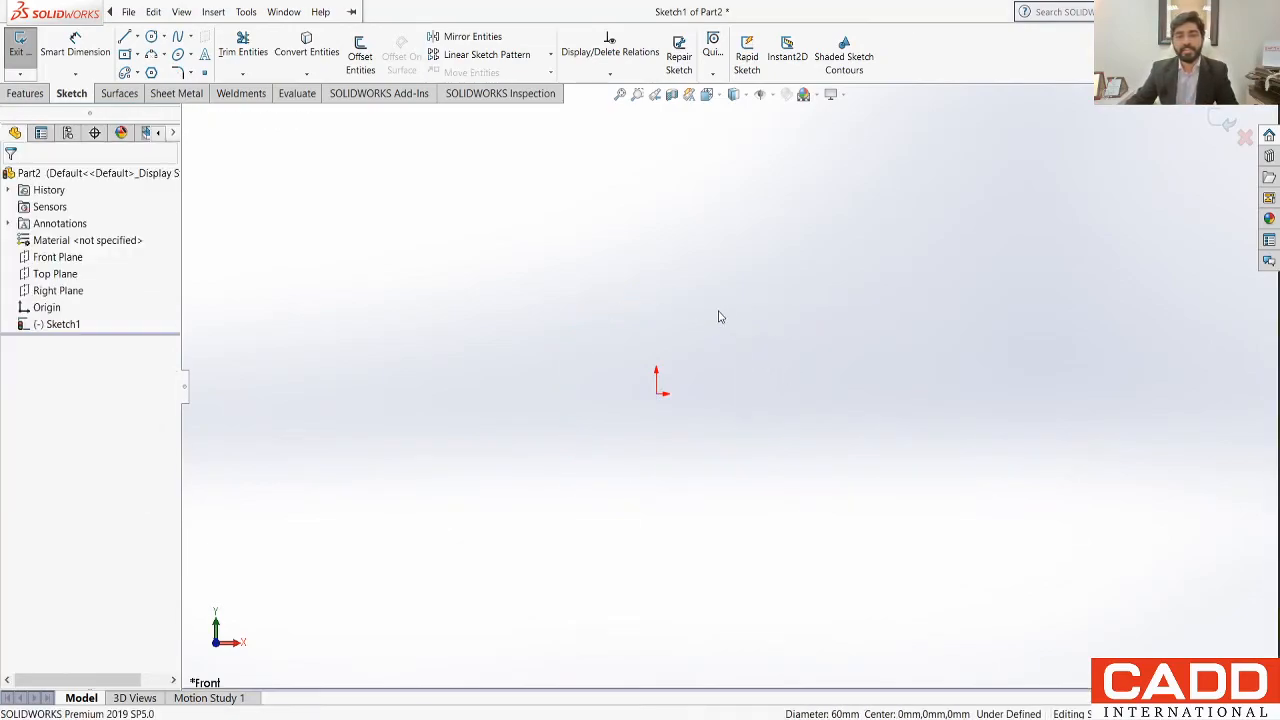
Step: Sketch the right half of the stepped V-notch profile as six connected lines, starting with a horizontal base about 60 mm long from the origin
left_click(124, 36)
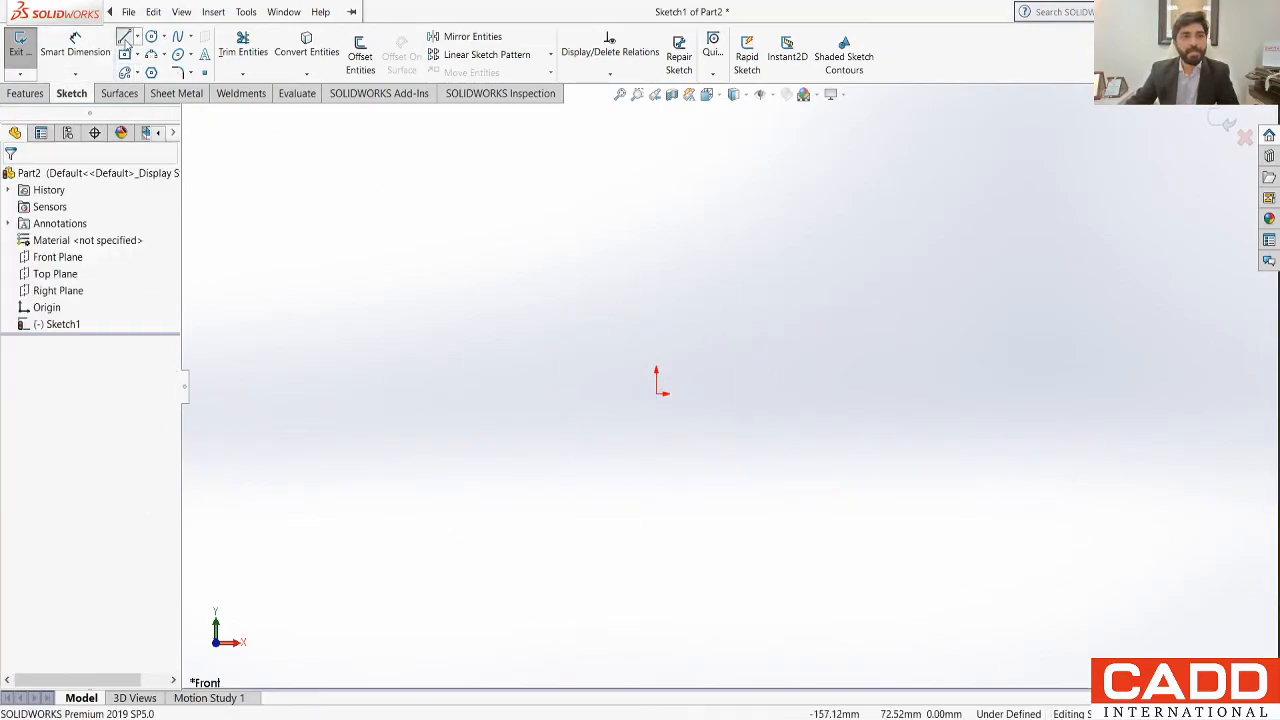
left_click(661, 393)
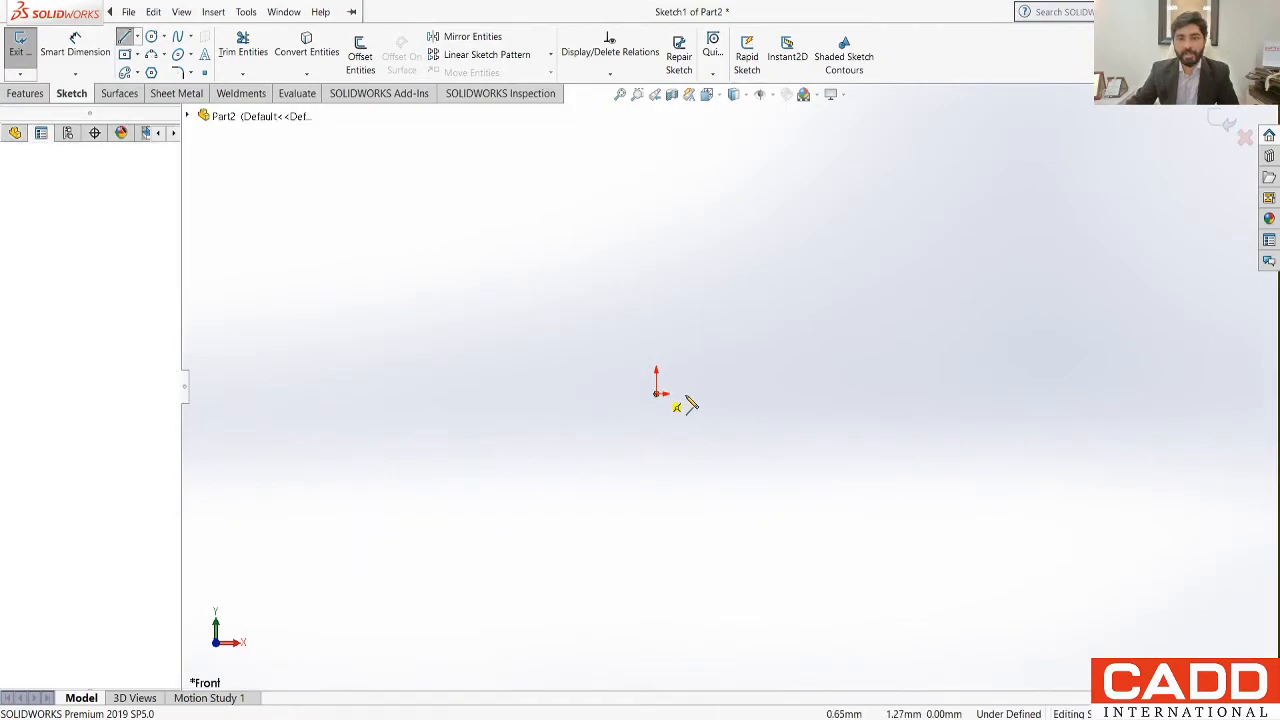
left_click(835, 393)
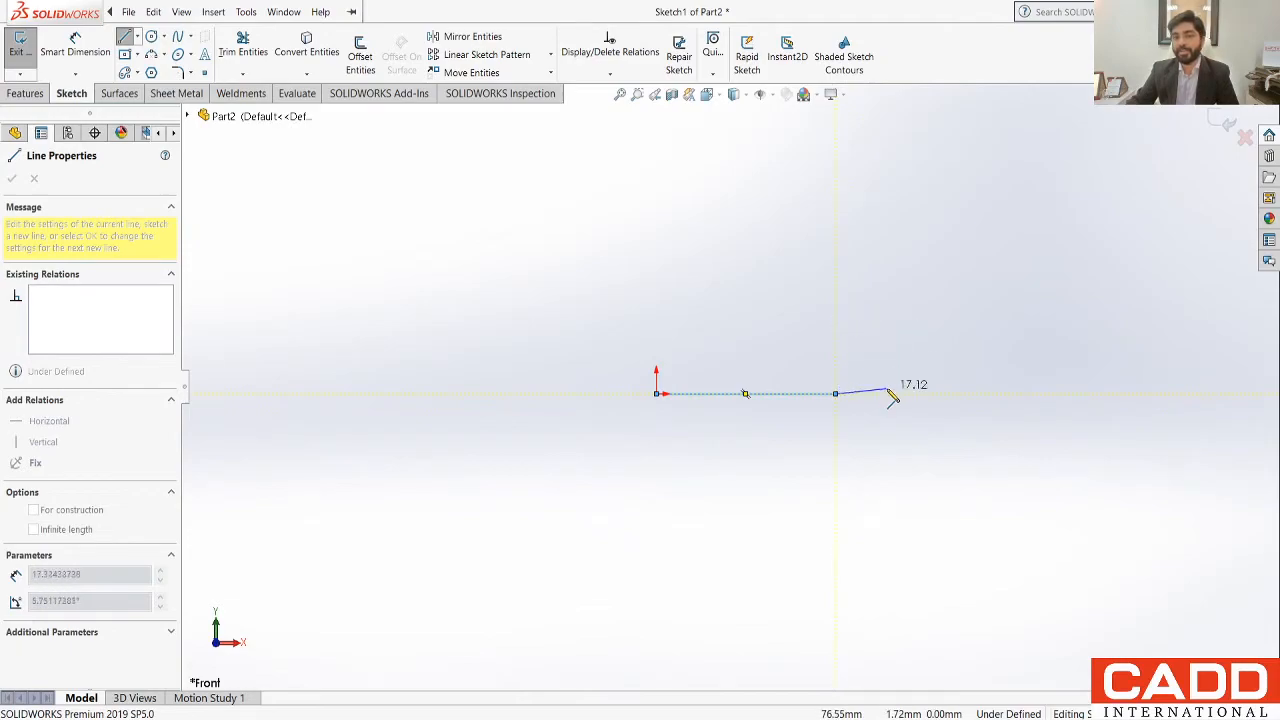
left_click(835, 325)
left_click(766, 327)
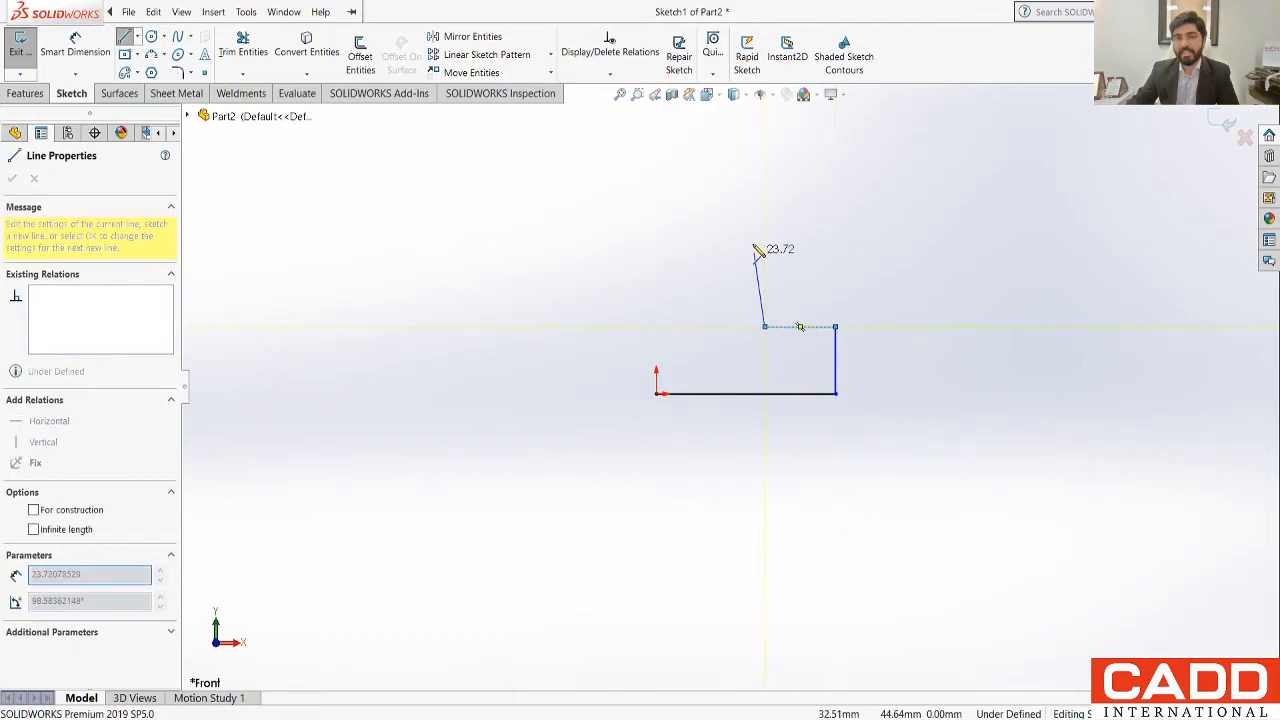
left_click(765, 208)
left_click(738, 208)
left_click(656, 303)
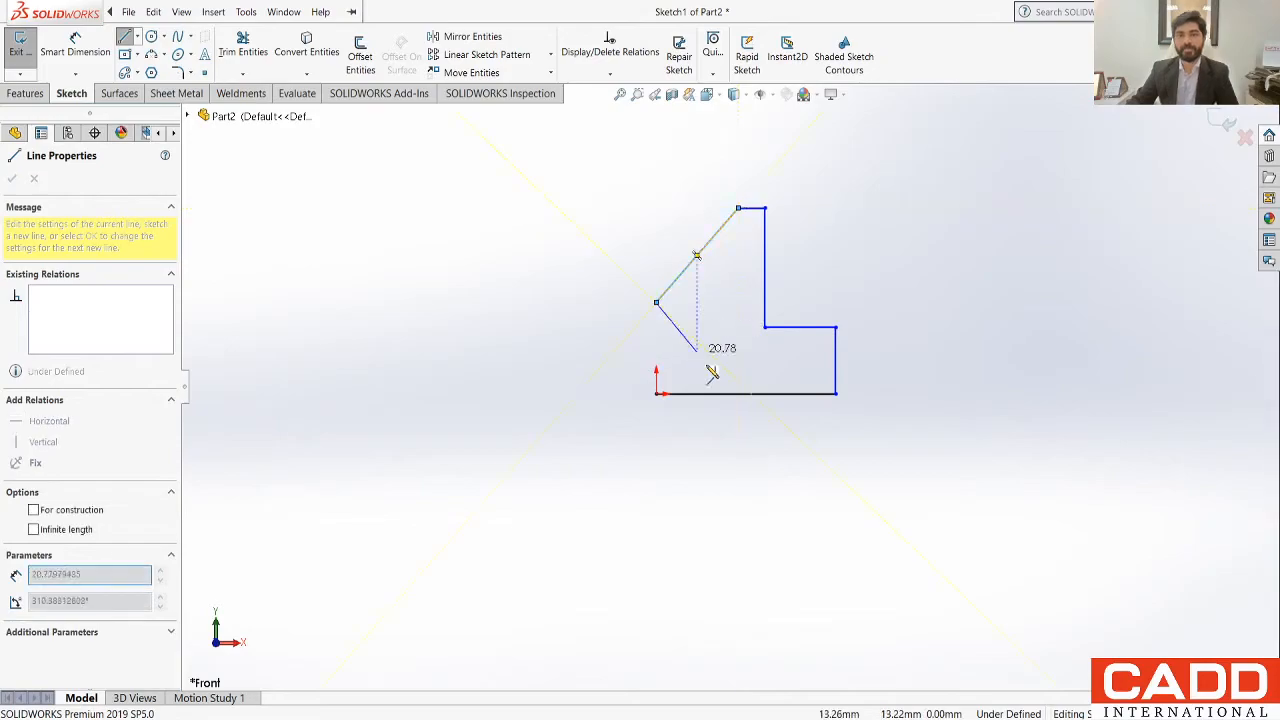
key("Escape")
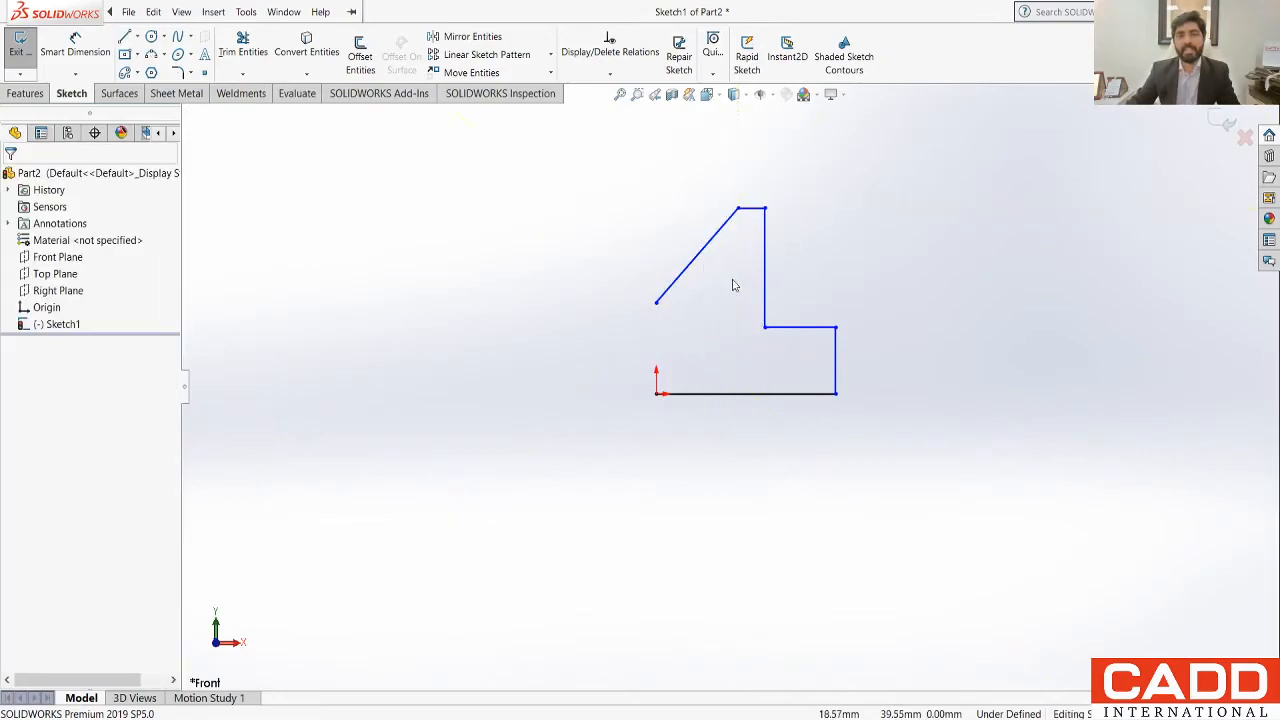
Step: Sketch a vertical construction centreline about 73 mm long upward from the origin through the slanted line's lower end
left_click(125, 37)
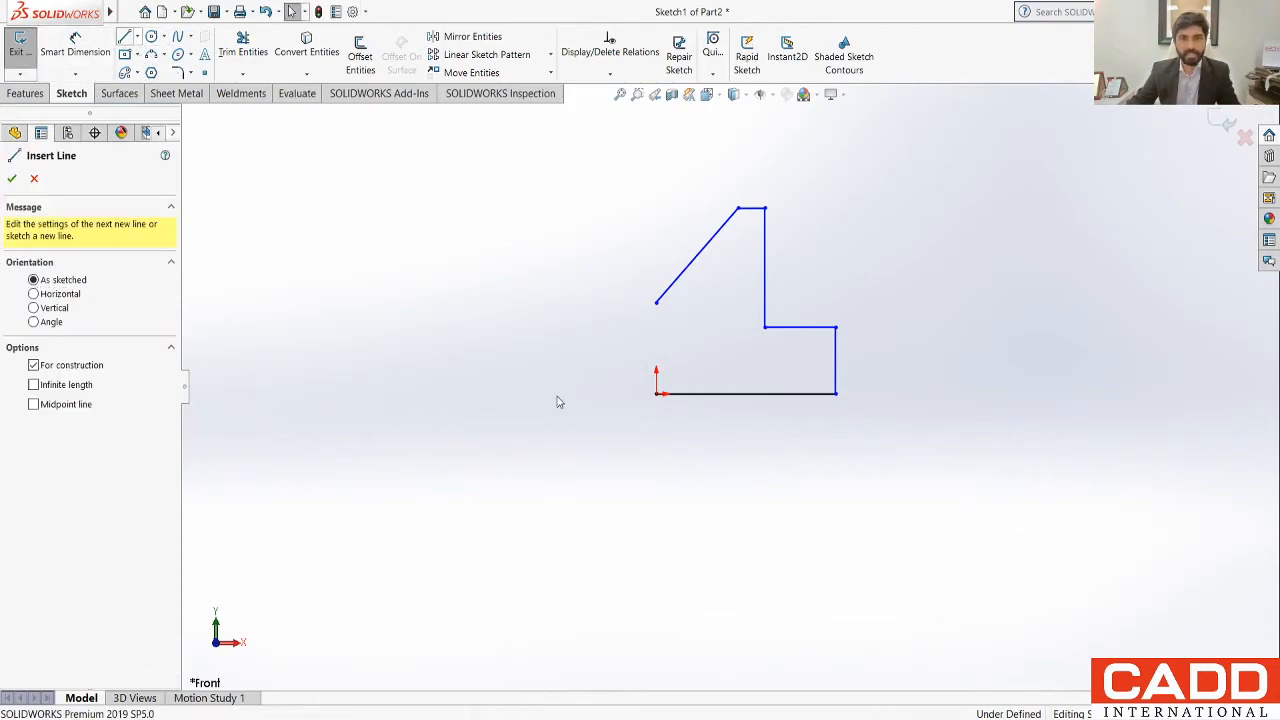
left_click(657, 394)
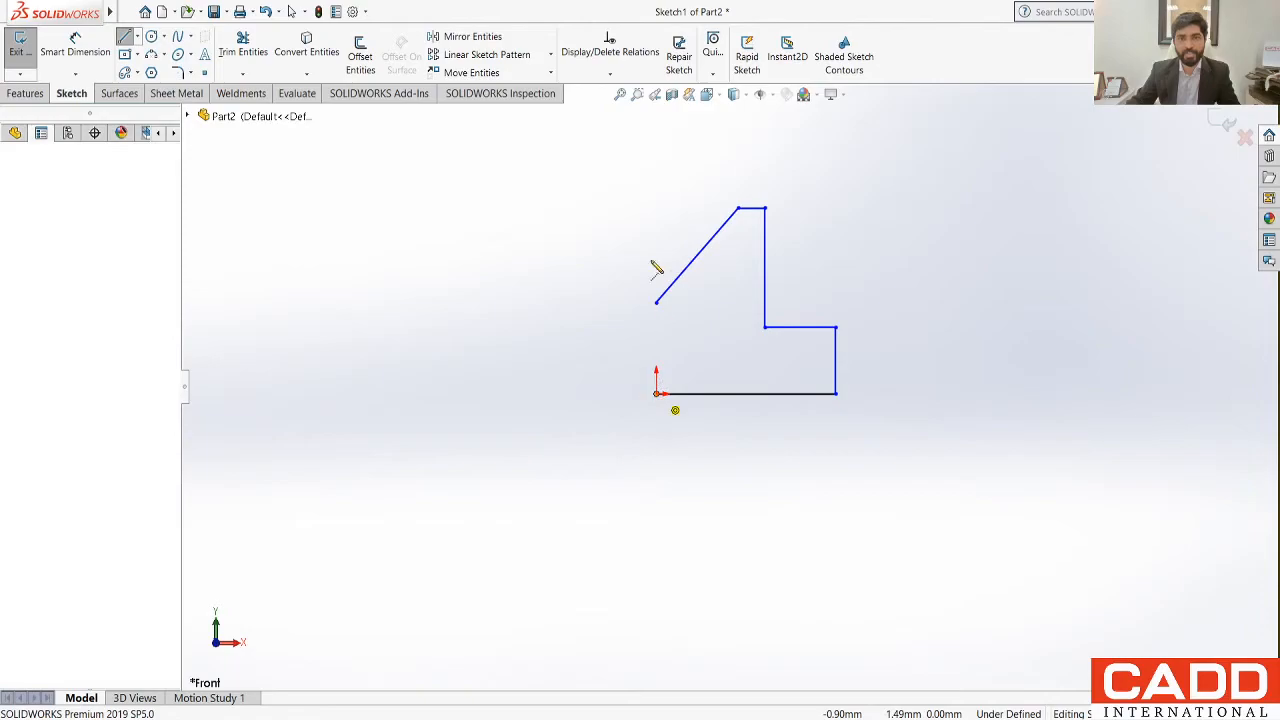
left_click(656, 165)
key("Escape")
key("Escape")
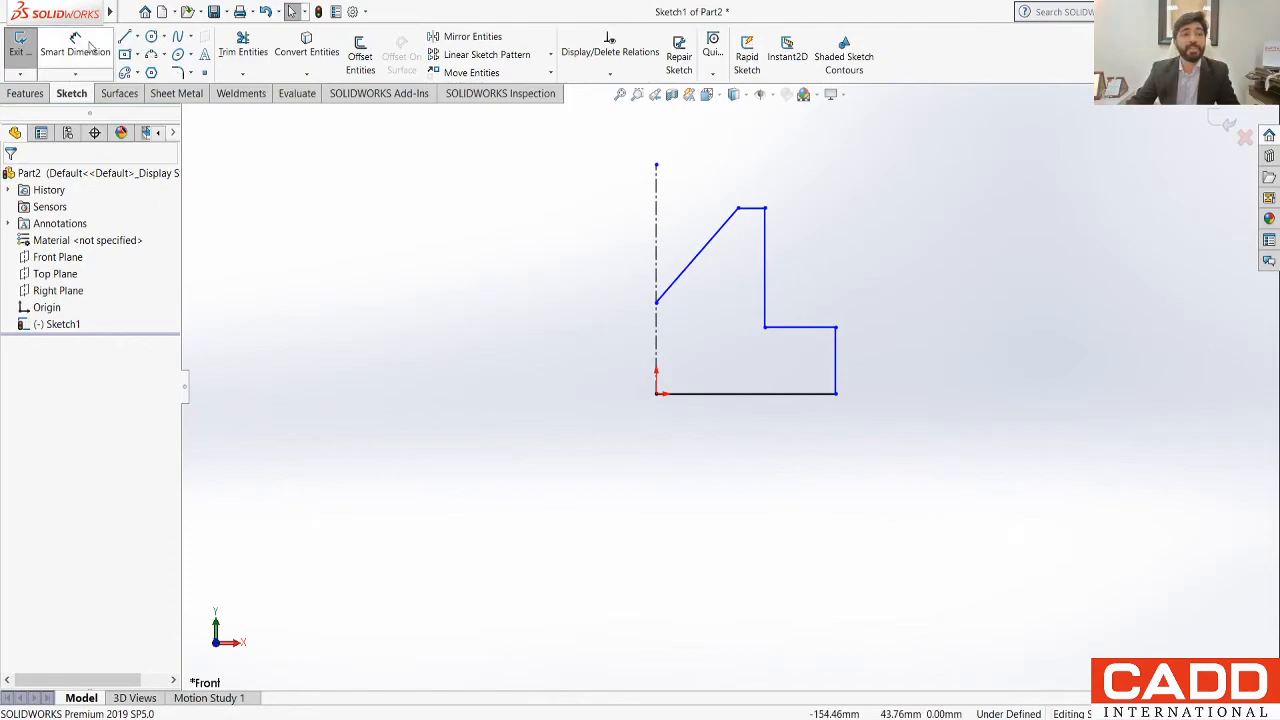
Step: Dimension the base line's length as 60 mm and the short outer vertical edge as 20 mm
left_click(785, 396)
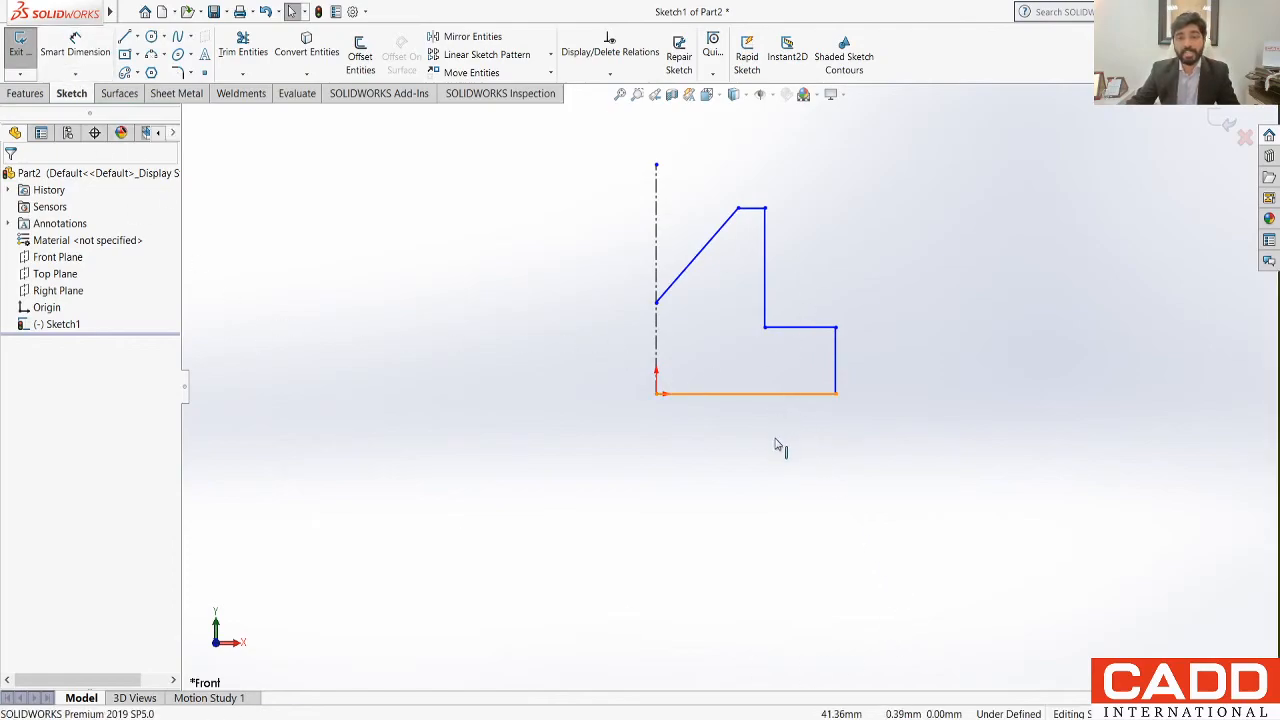
left_click(75, 50)
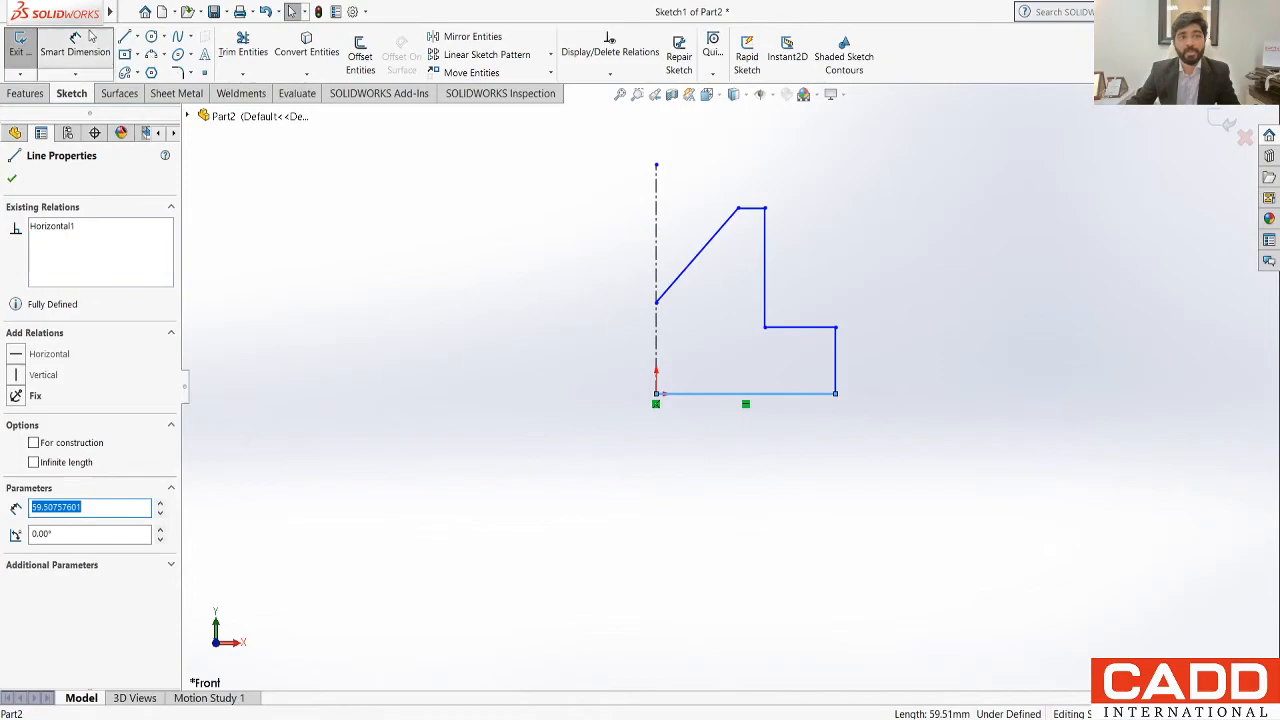
left_click(737, 402)
left_click(746, 438)
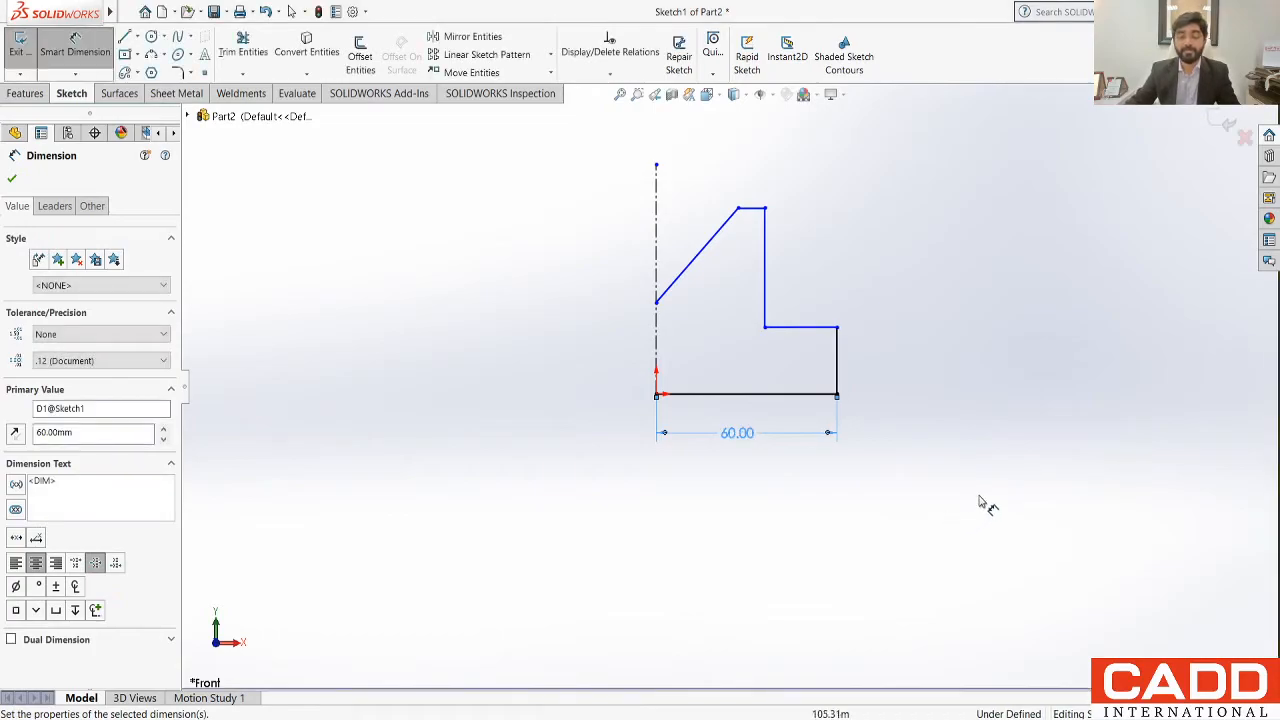
left_click(862, 358)
left_click(884, 367)
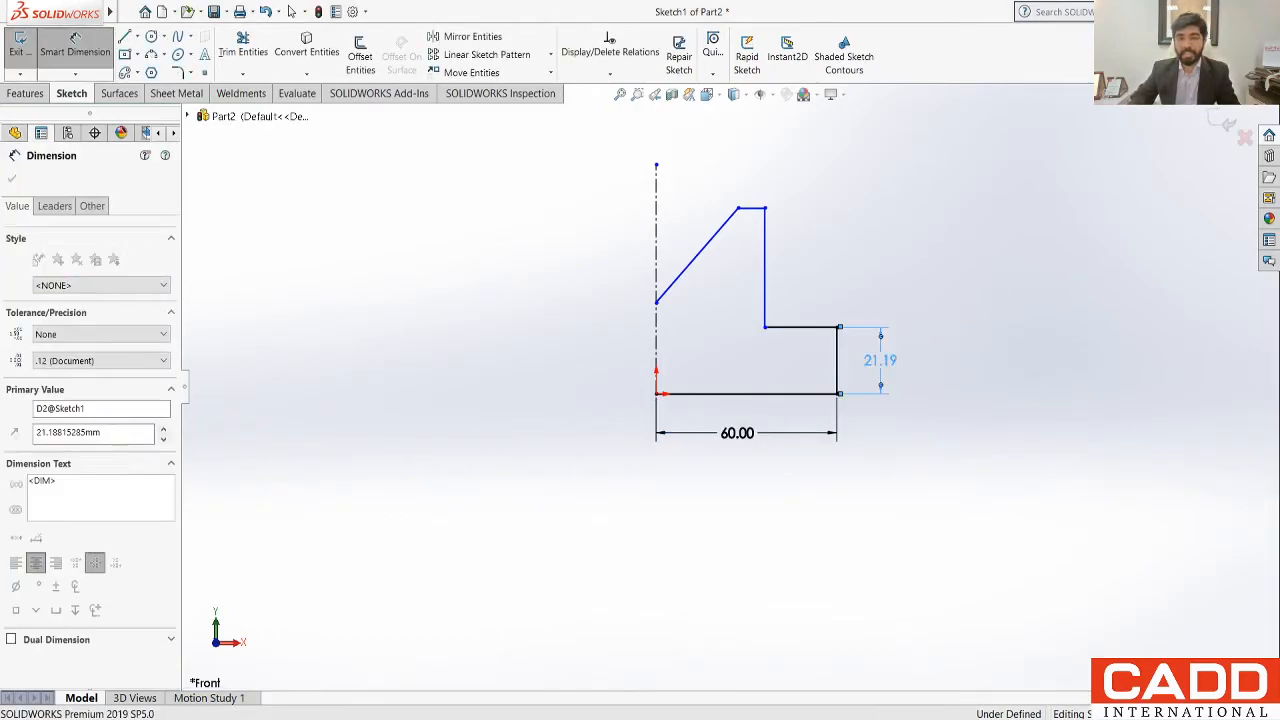
type("20")
key("Return")
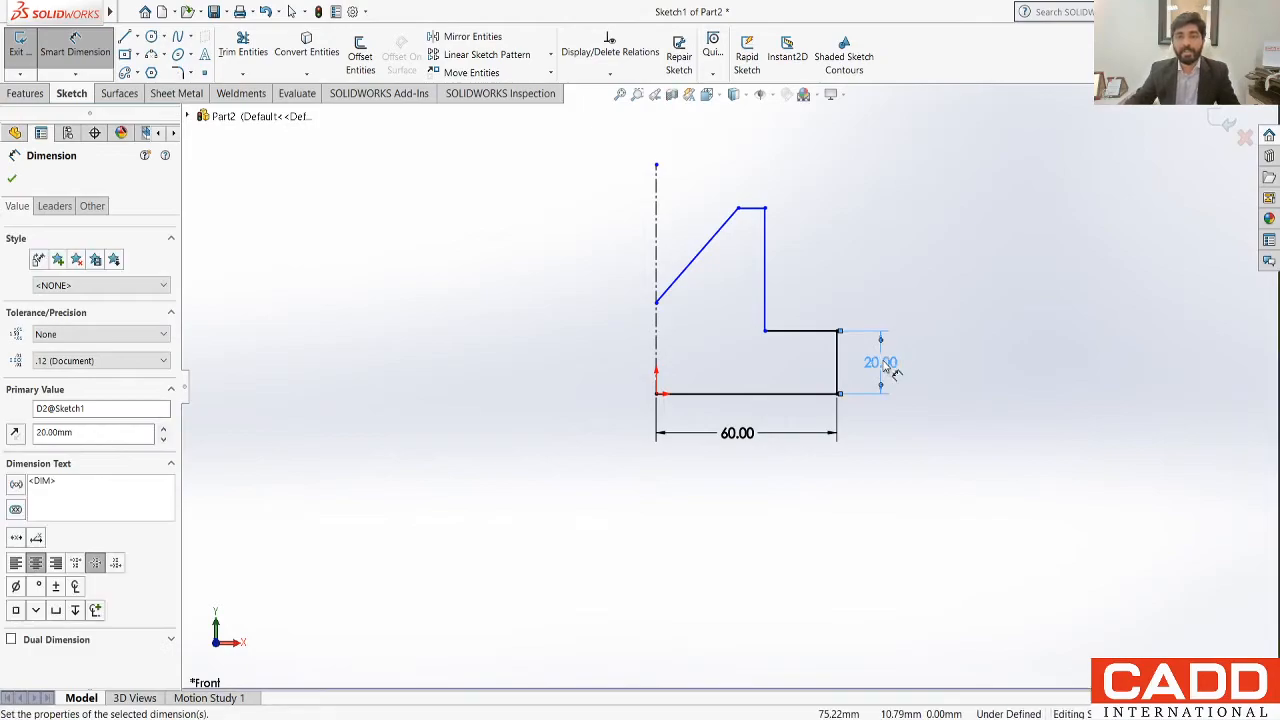
Step: Dimension the horizontal ledge as 30 mm and the vertical edge rising from it as 25 mm
left_click(805, 331)
left_click(924, 301)
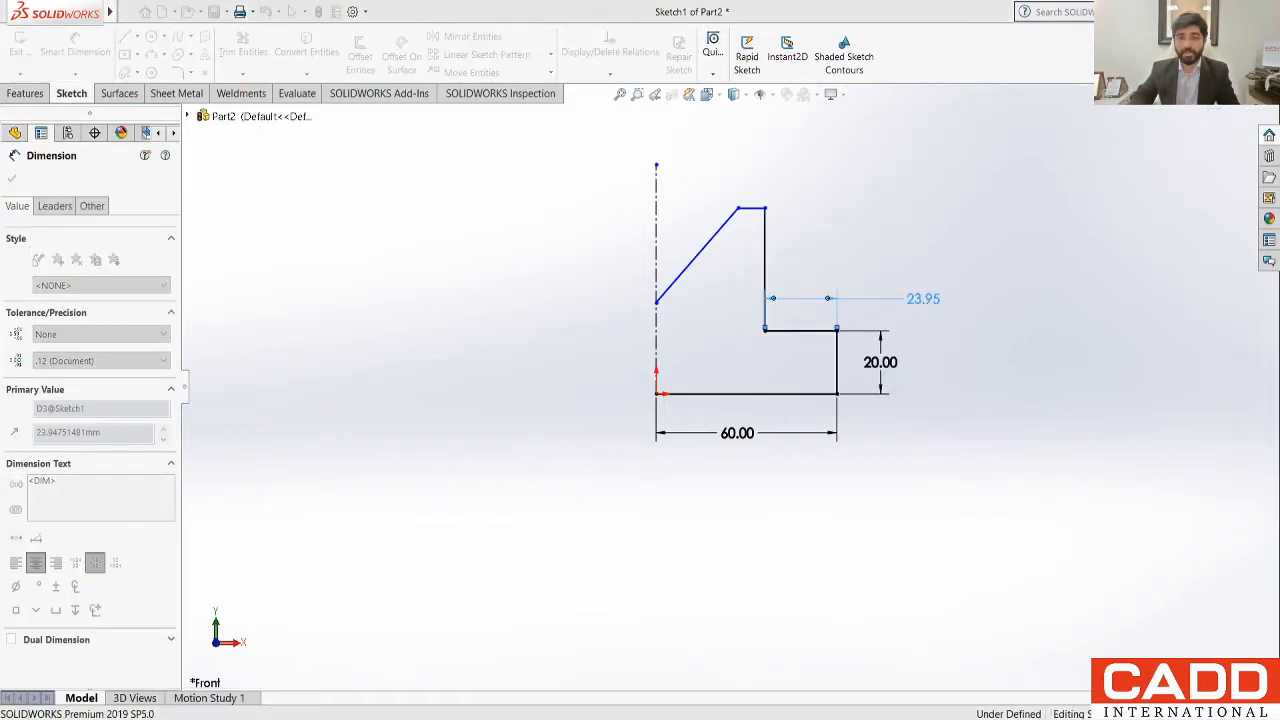
type("30")
key("Return")
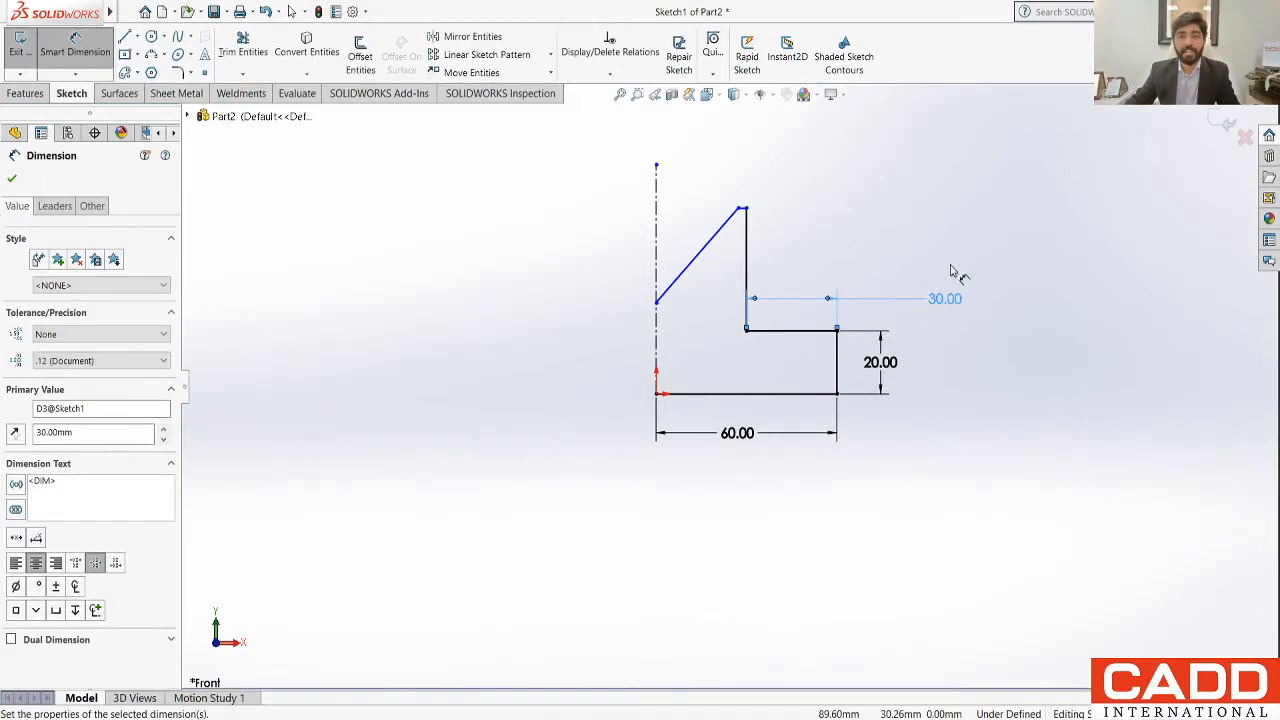
left_click(748, 270)
left_click(793, 266)
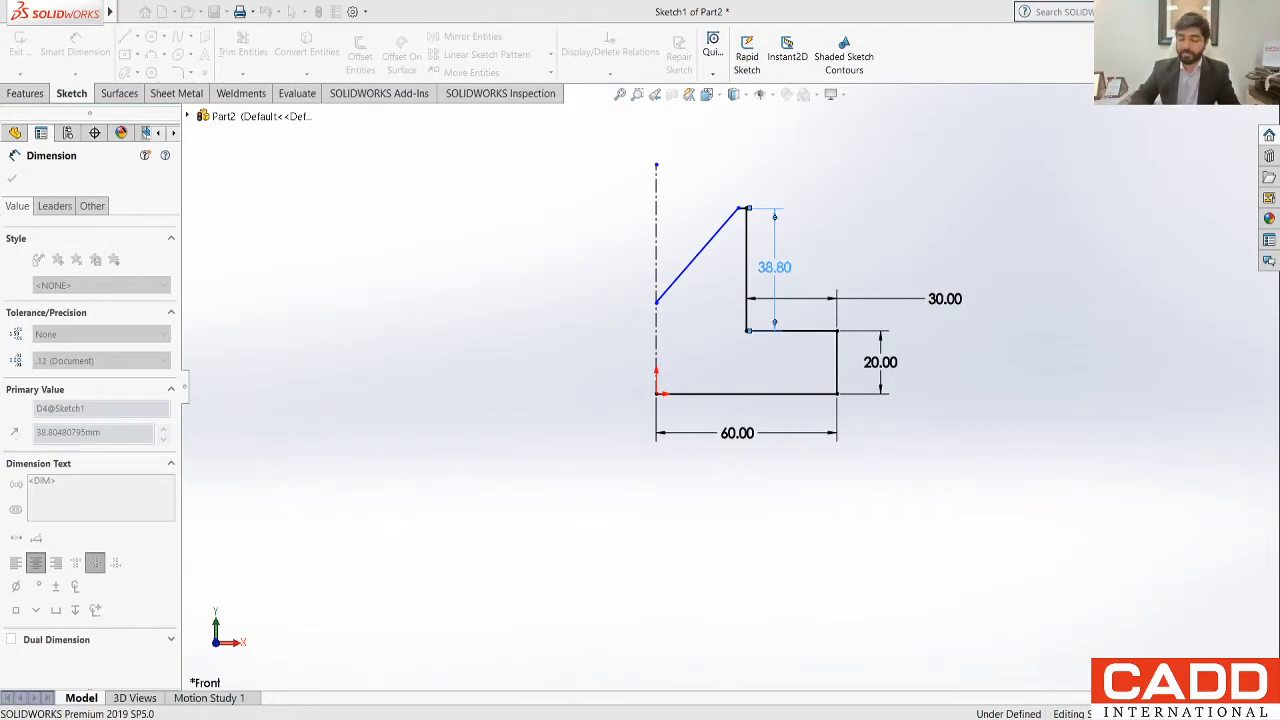
type("25")
key("Return")
Step: Dimension the short horizontal line at the top of the profile as 5 mm
scroll(760, 260, "down", 3)
scroll(743, 281, "down", 5)
left_click(727, 289)
left_click(831, 223)
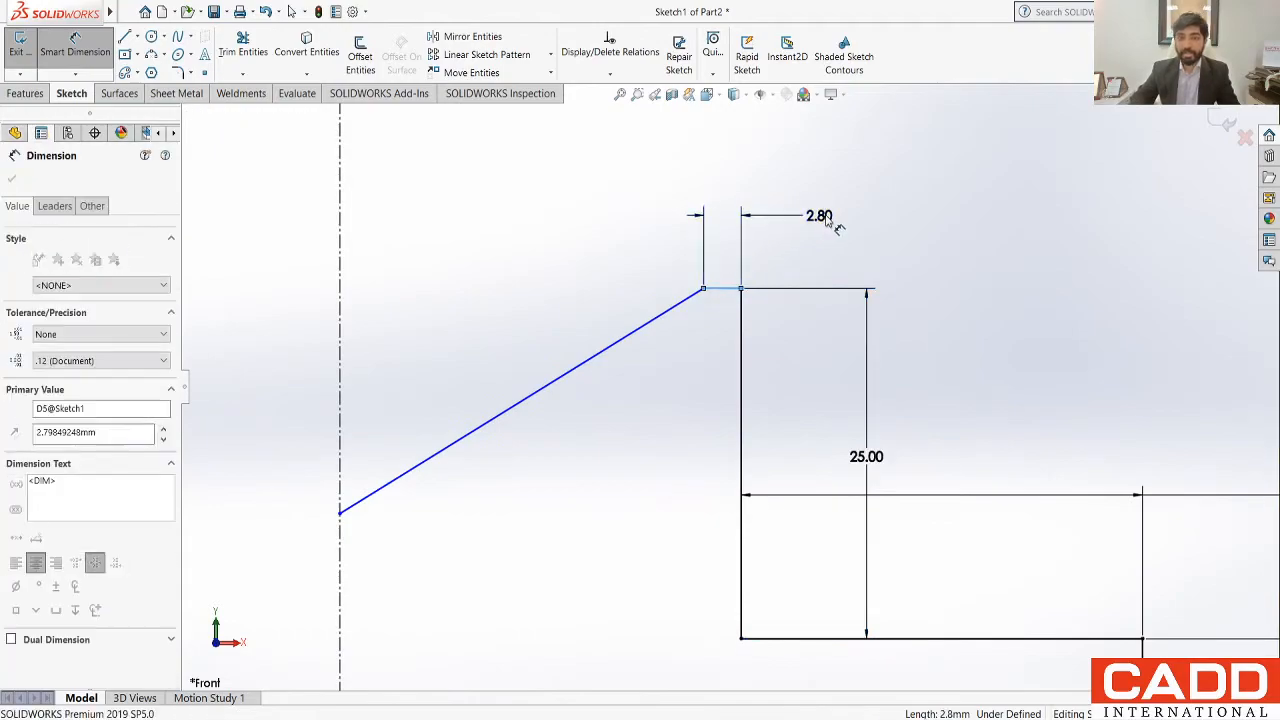
type("5")
key("Return")
Step: Dimension the angle between the vertical centreline and the slanted line as 45°
scroll(790, 280, "up", 3)
scroll(784, 280, "up", 3)
scroll(773, 562, "down", 2)
scroll(755, 546, "up", 1)
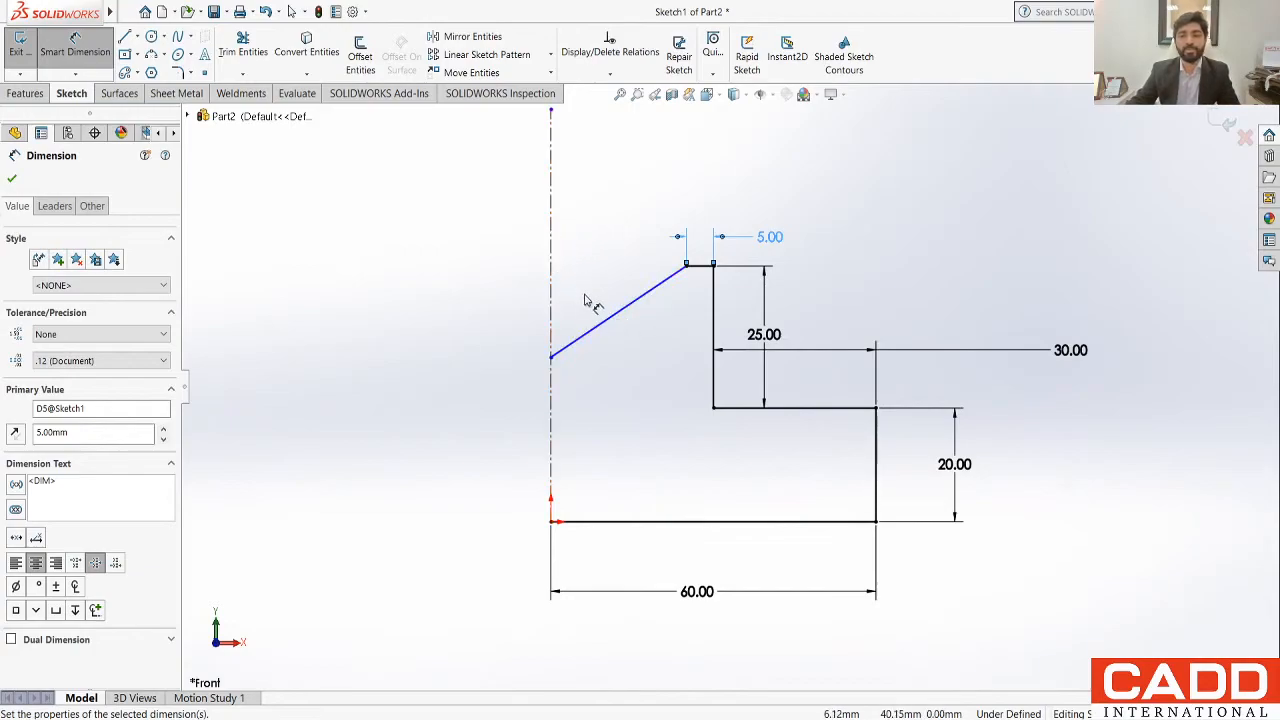
left_click(620, 310)
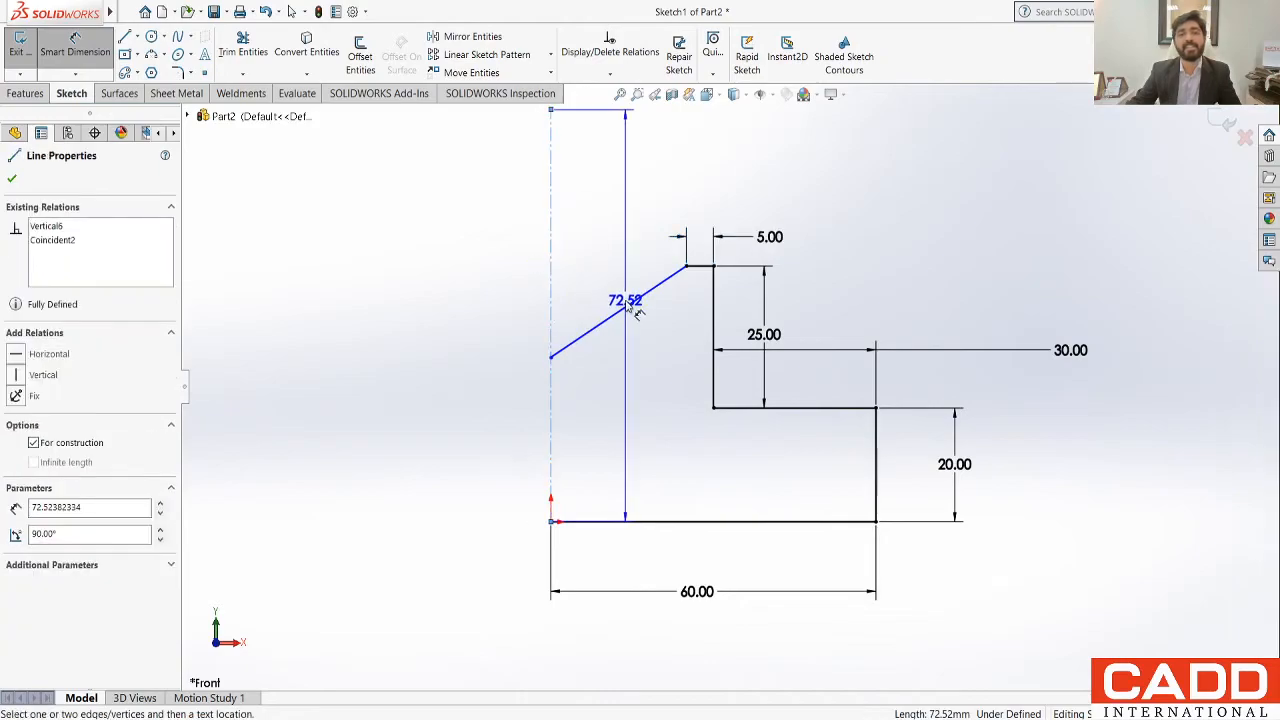
left_click(630, 311)
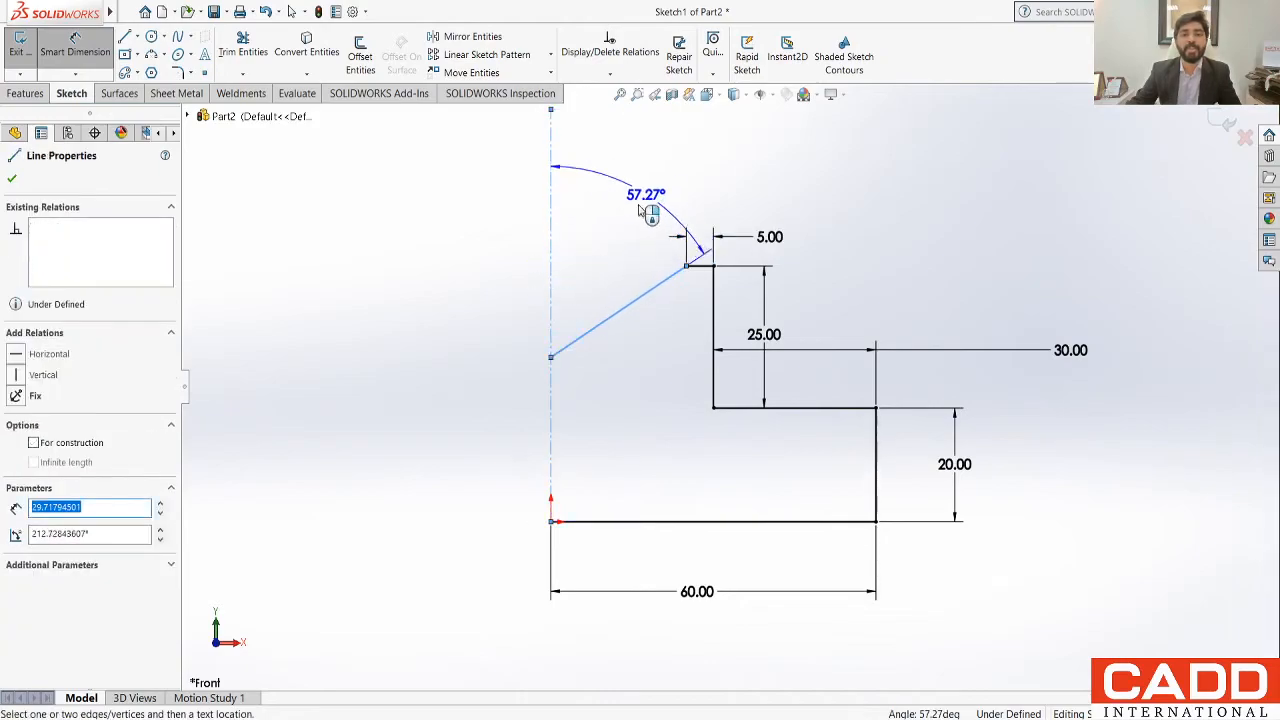
left_click(590, 296)
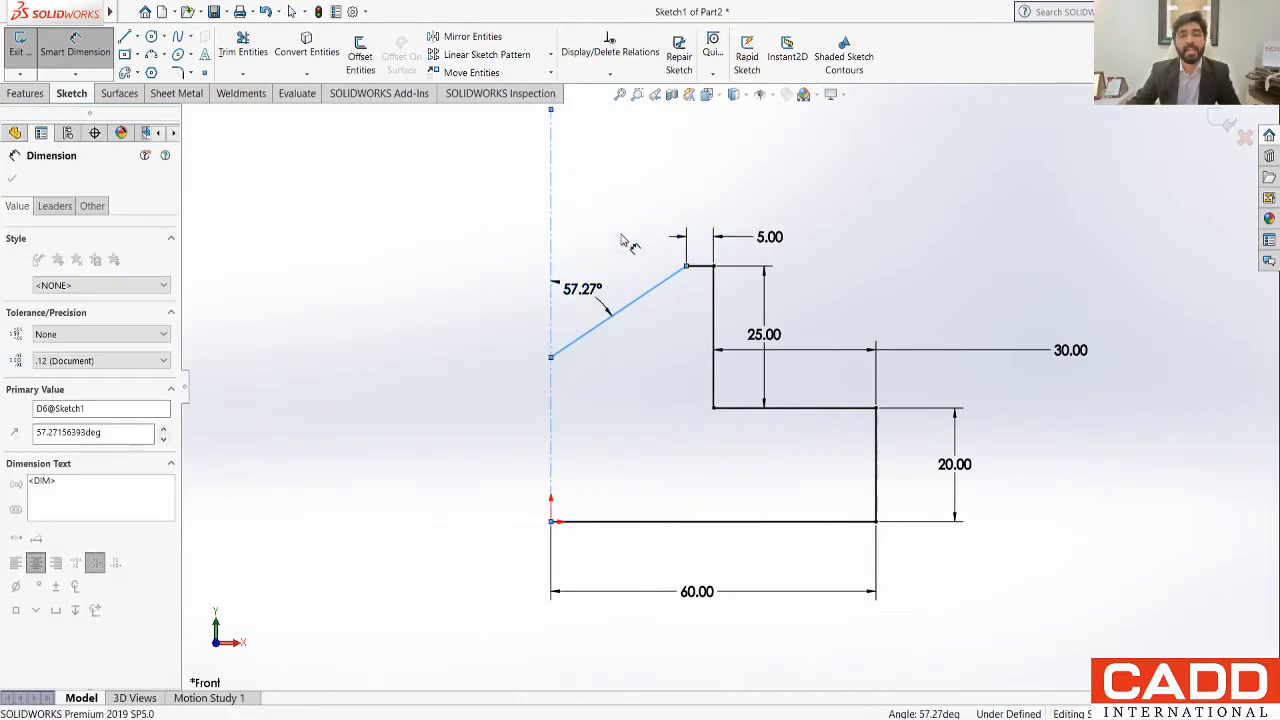
type("45")
key("Return")
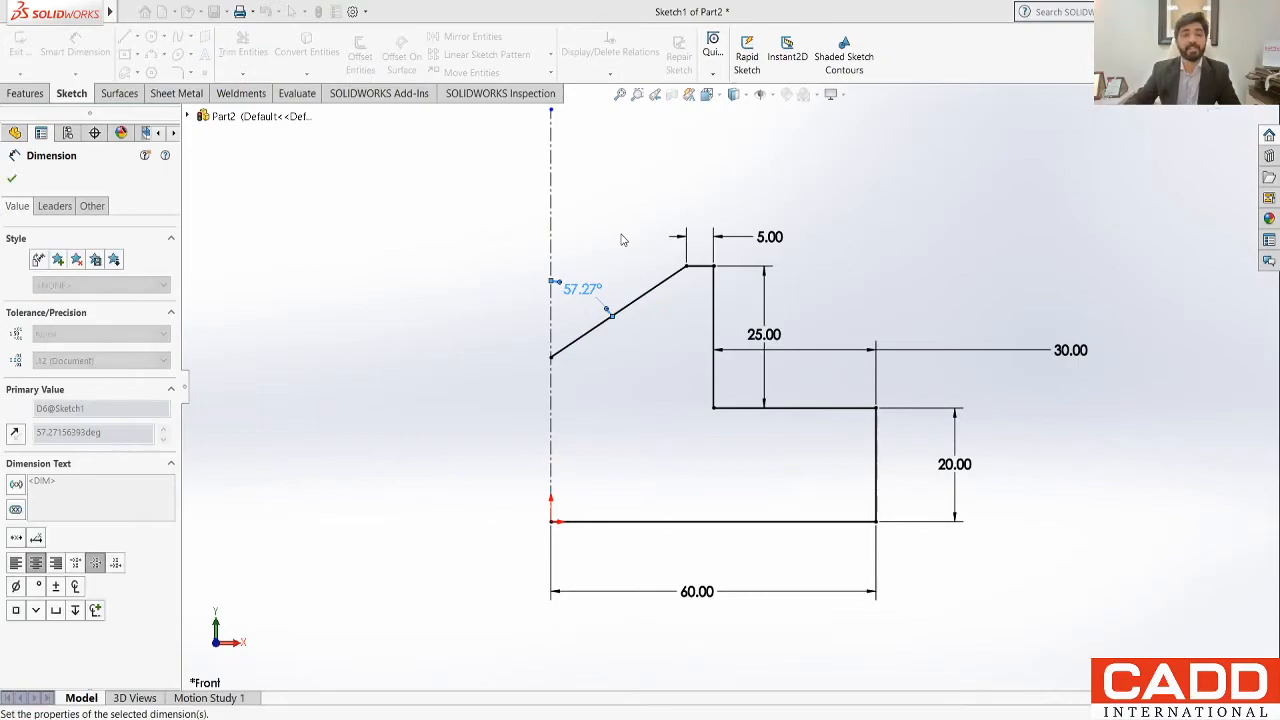
left_click(621, 236)
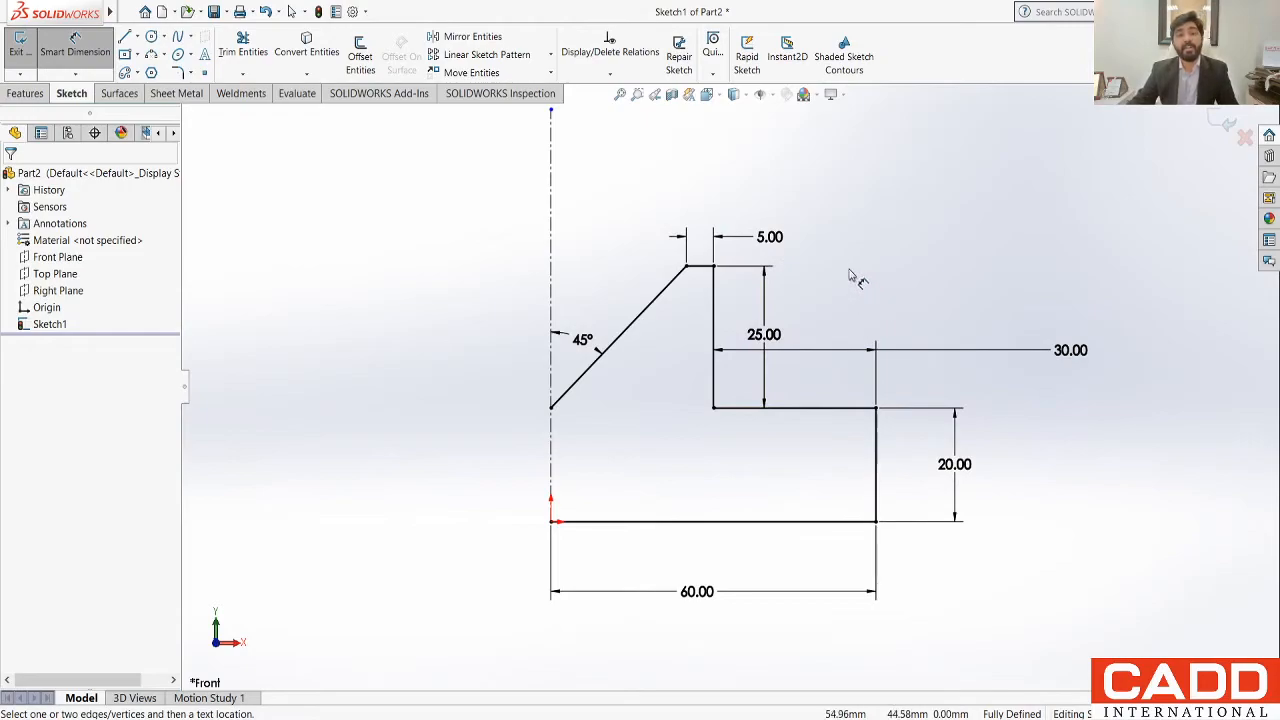
key("Escape")
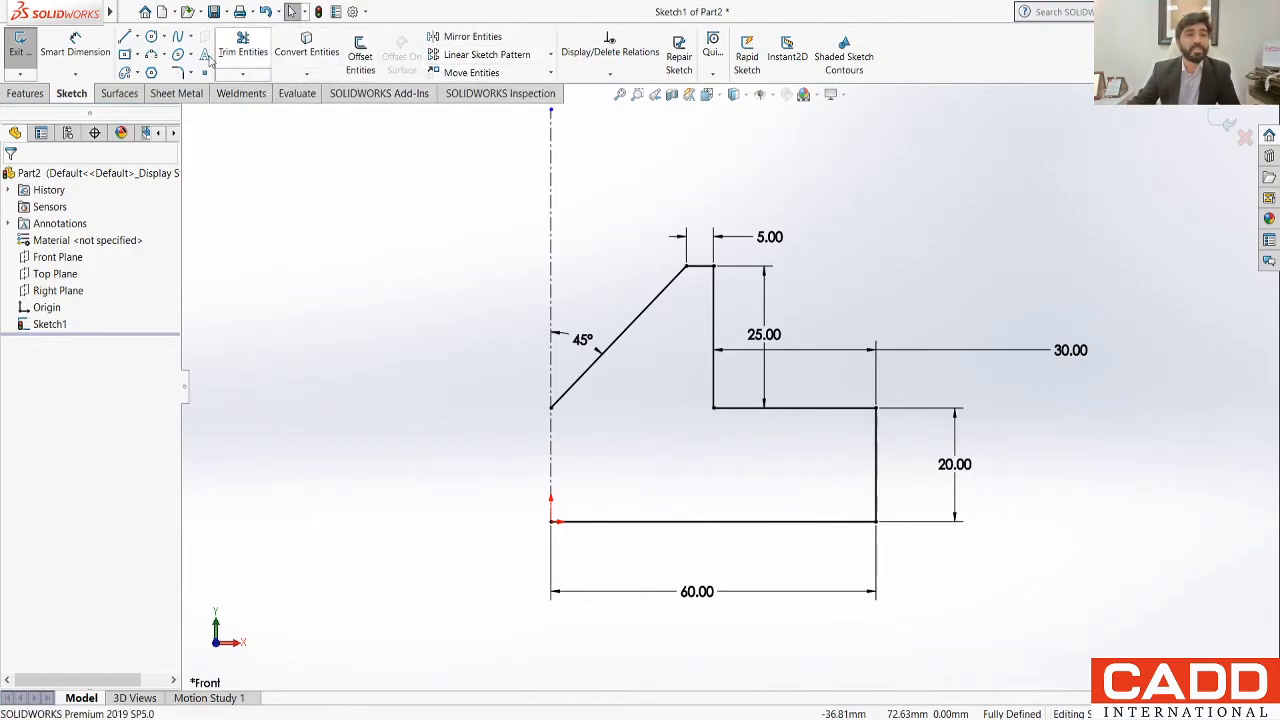
Step: Mirror all six profile lines about the vertical construction centreline, keeping the originals with the Copy option
left_click(465, 37)
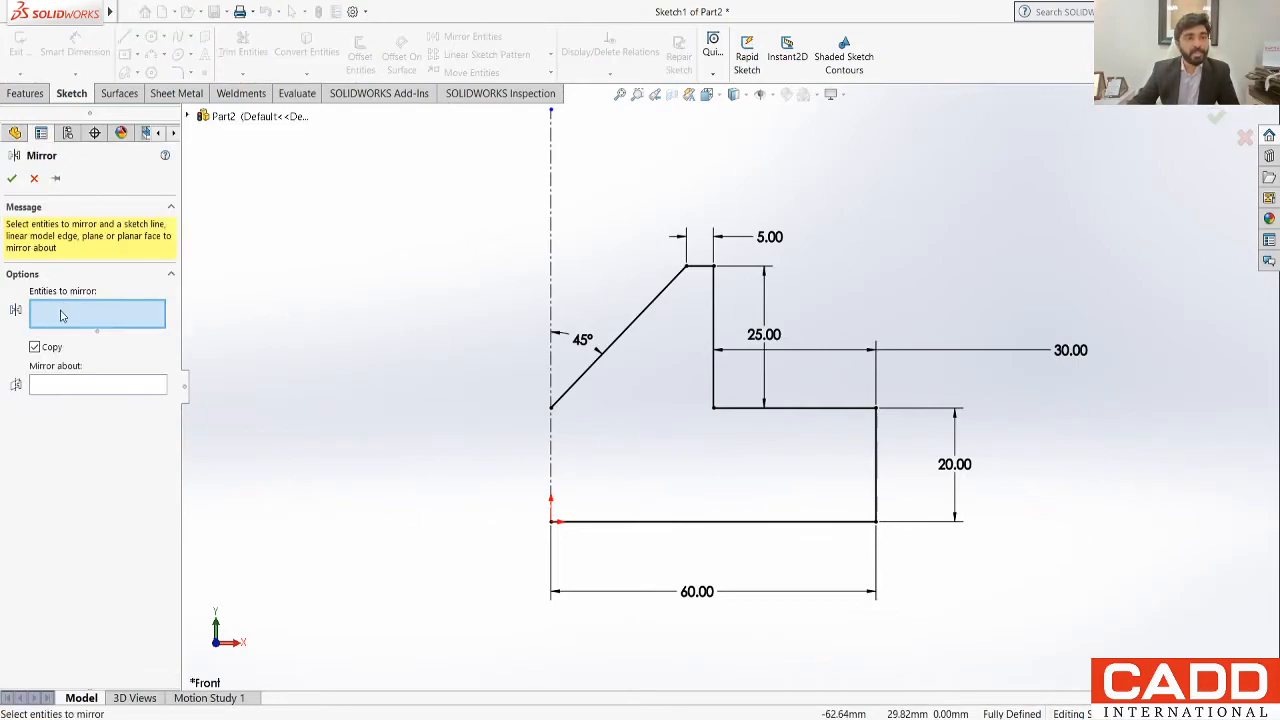
left_click(676, 296)
left_click(702, 267)
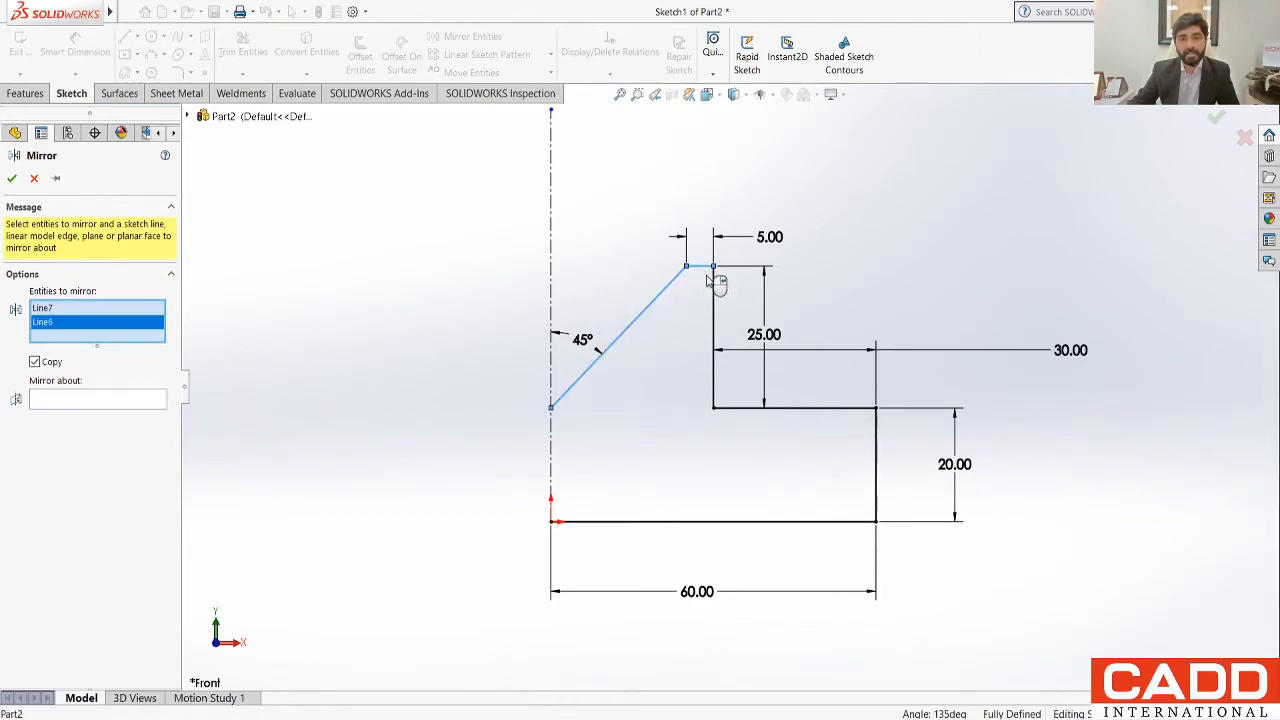
left_click(716, 293)
mouse_move(484, 228)
left_mouse_down()
mouse_move(604, 398)
mouse_move(970, 587)
mouse_move(929, 580)
mouse_move(937, 563)
left_mouse_up()
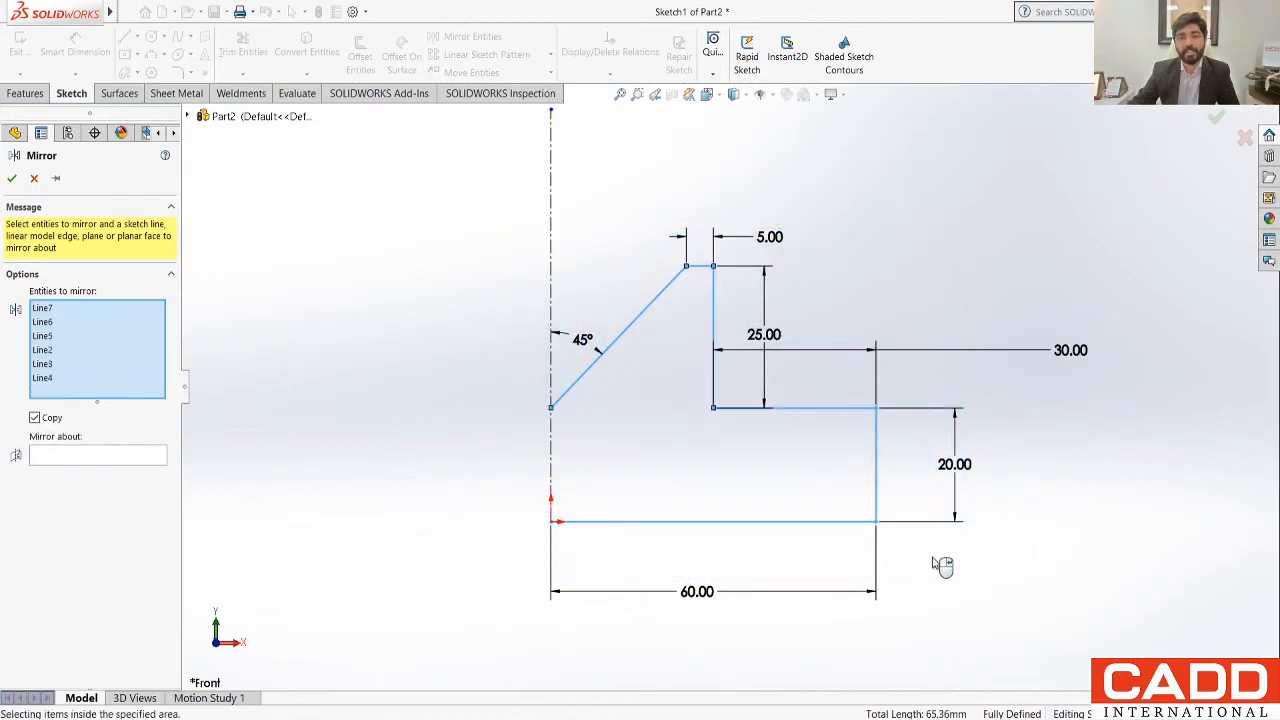
left_click(73, 457)
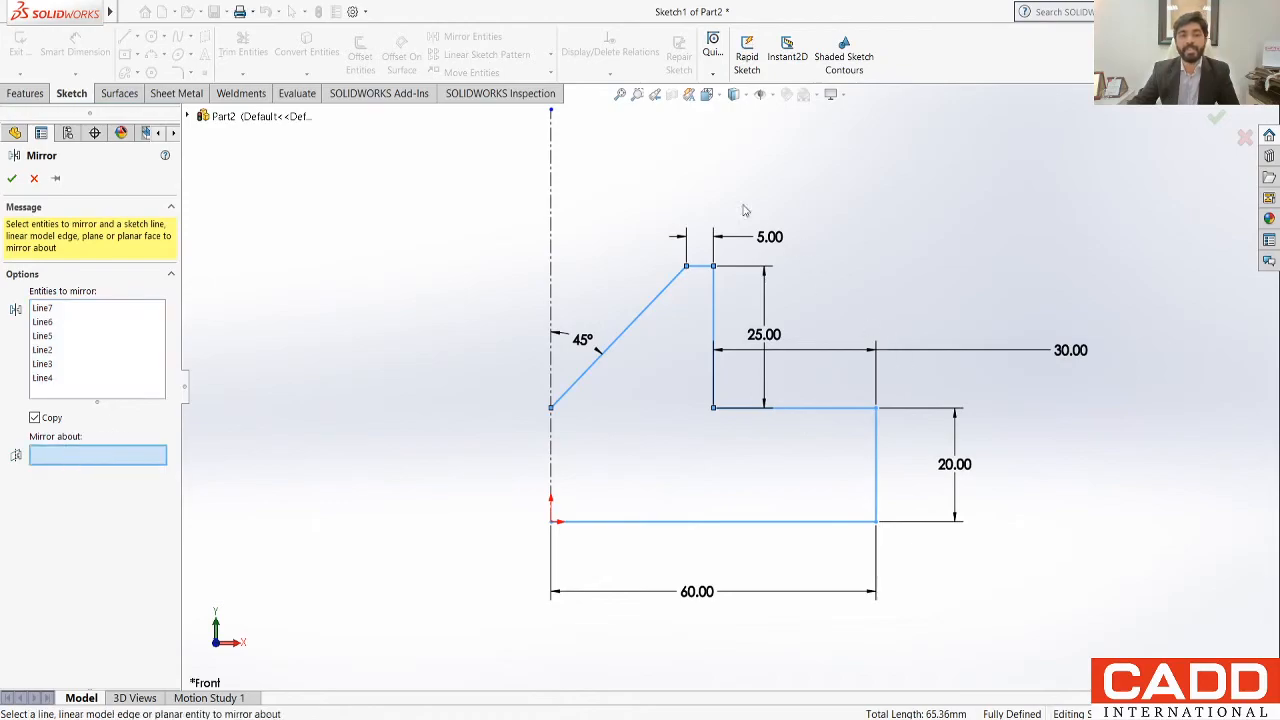
left_click(551, 195)
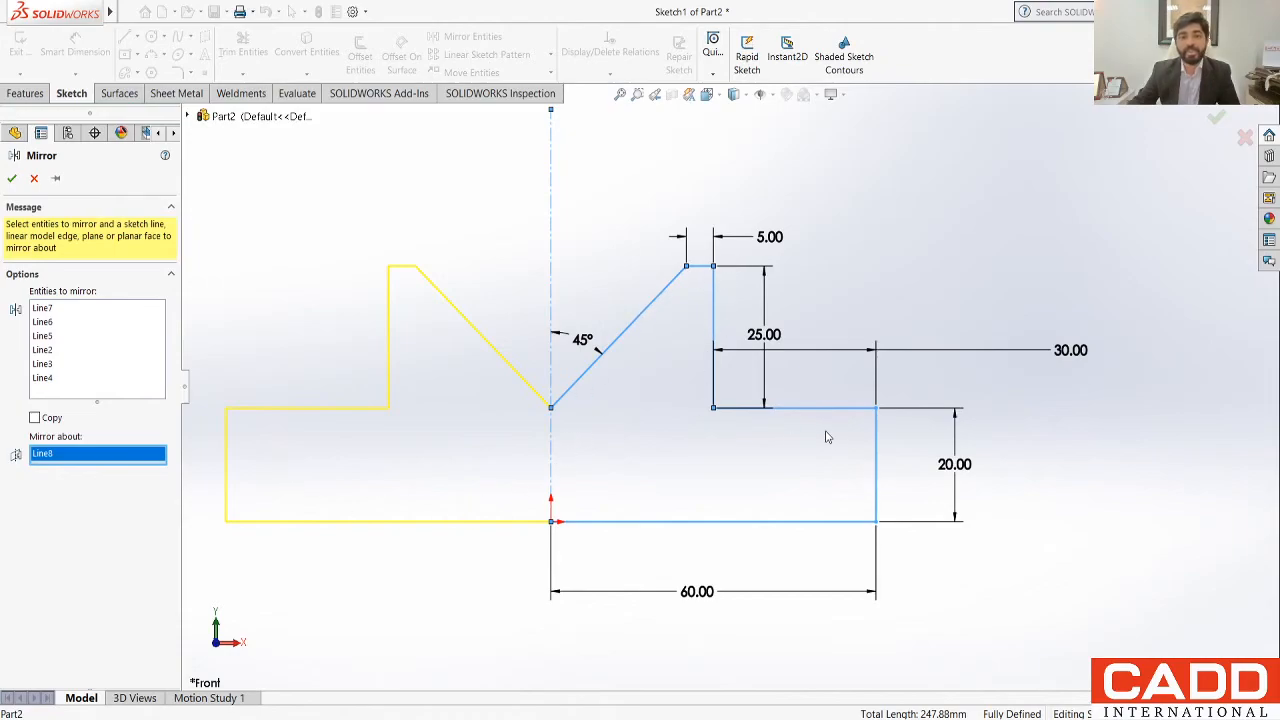
left_click(36, 418)
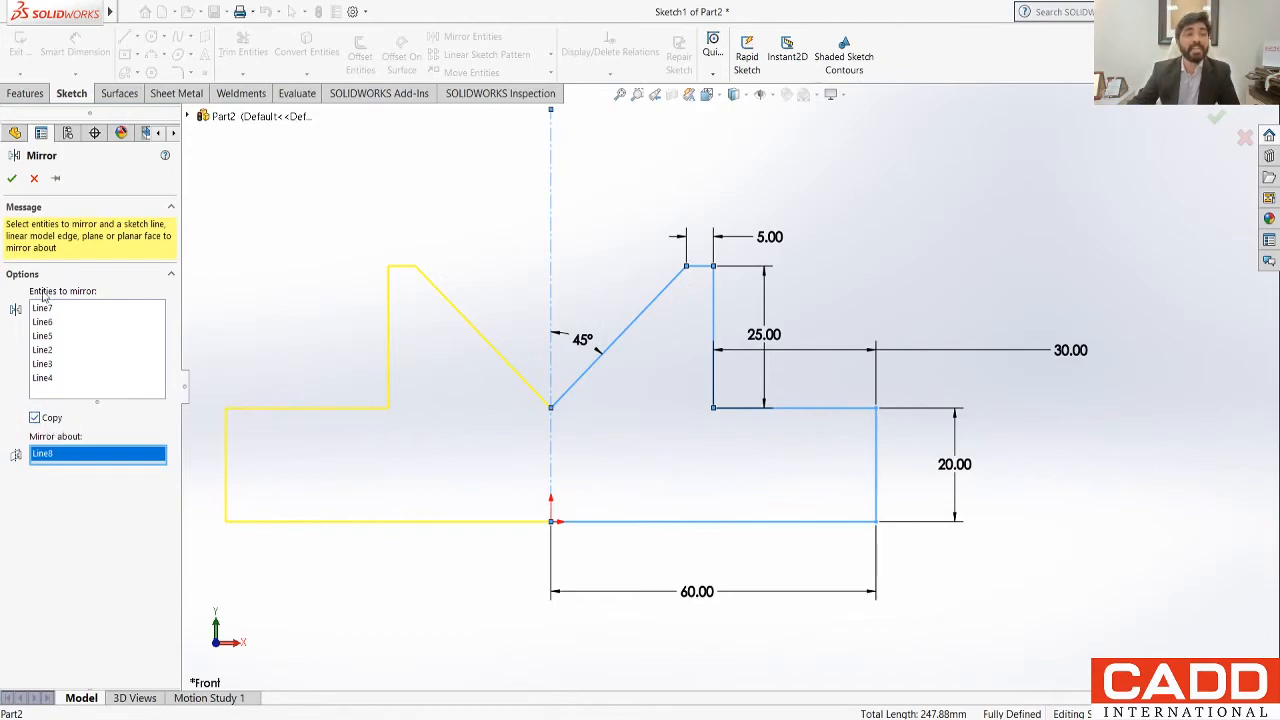
left_click(10, 179)
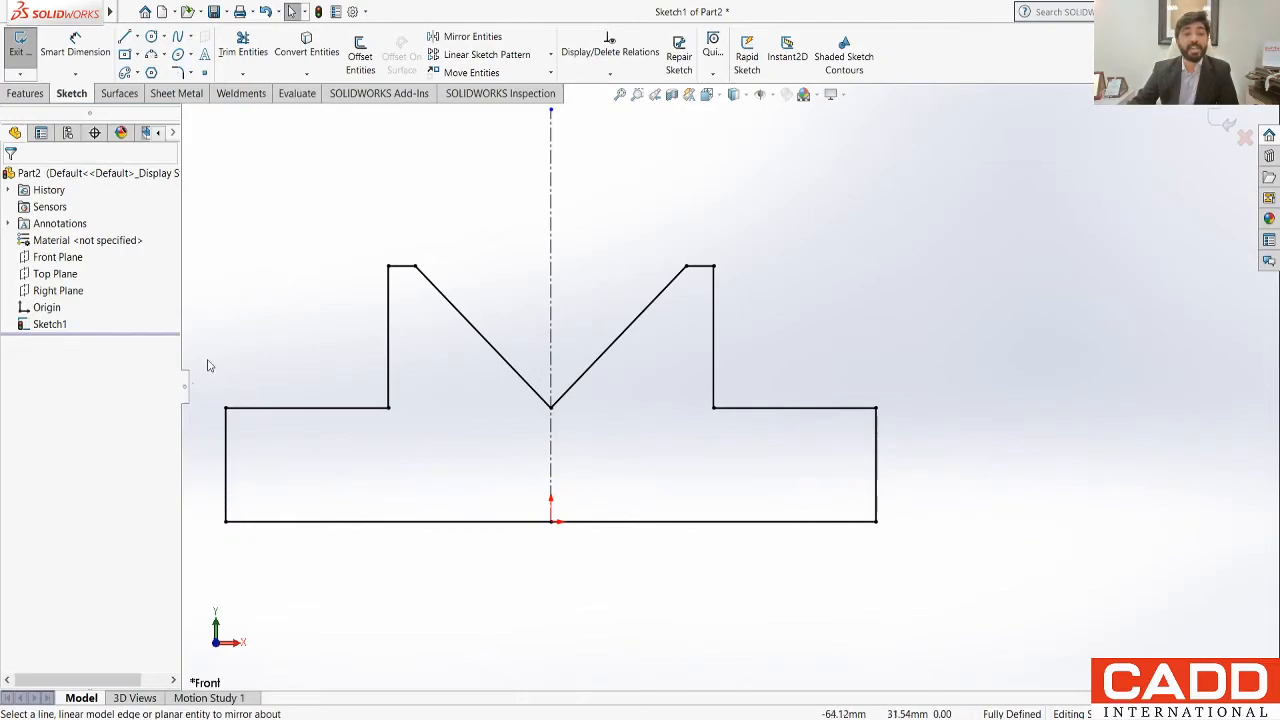
Step: Display the sketch relations on the mirrored profile to examine them, and hide them again
left_click(761, 252)
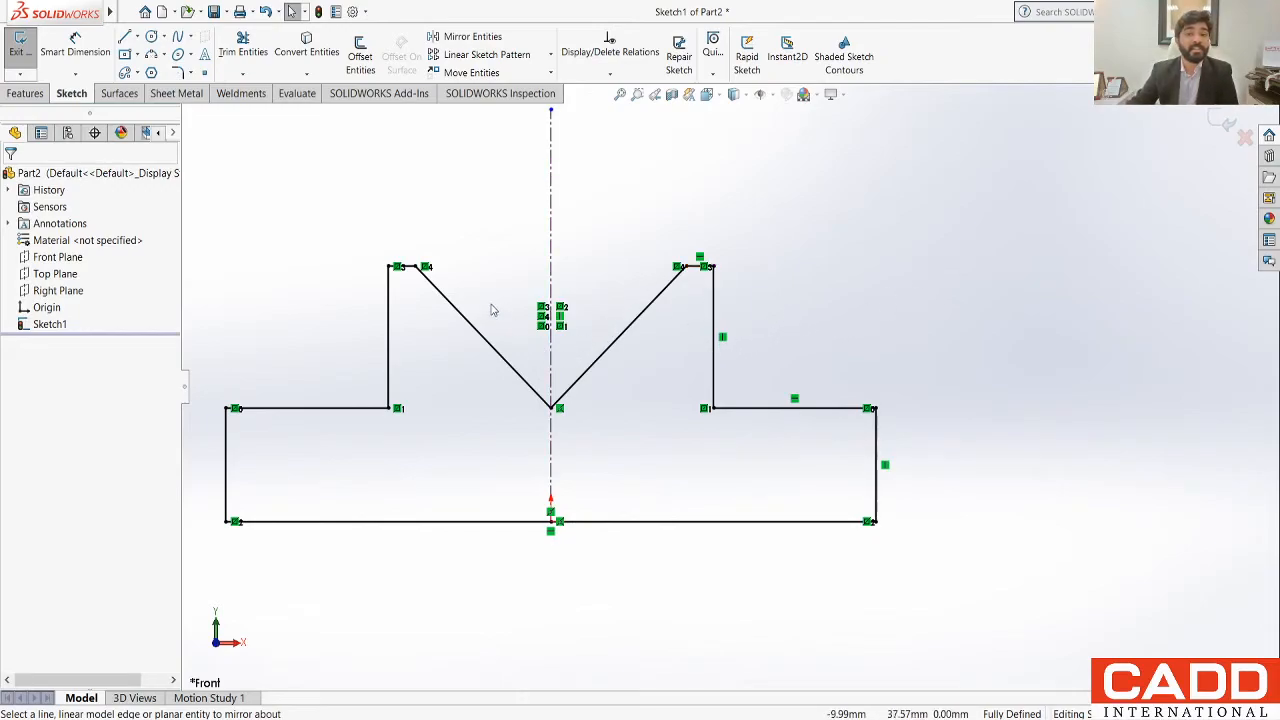
left_click(775, 97)
left_click(763, 251)
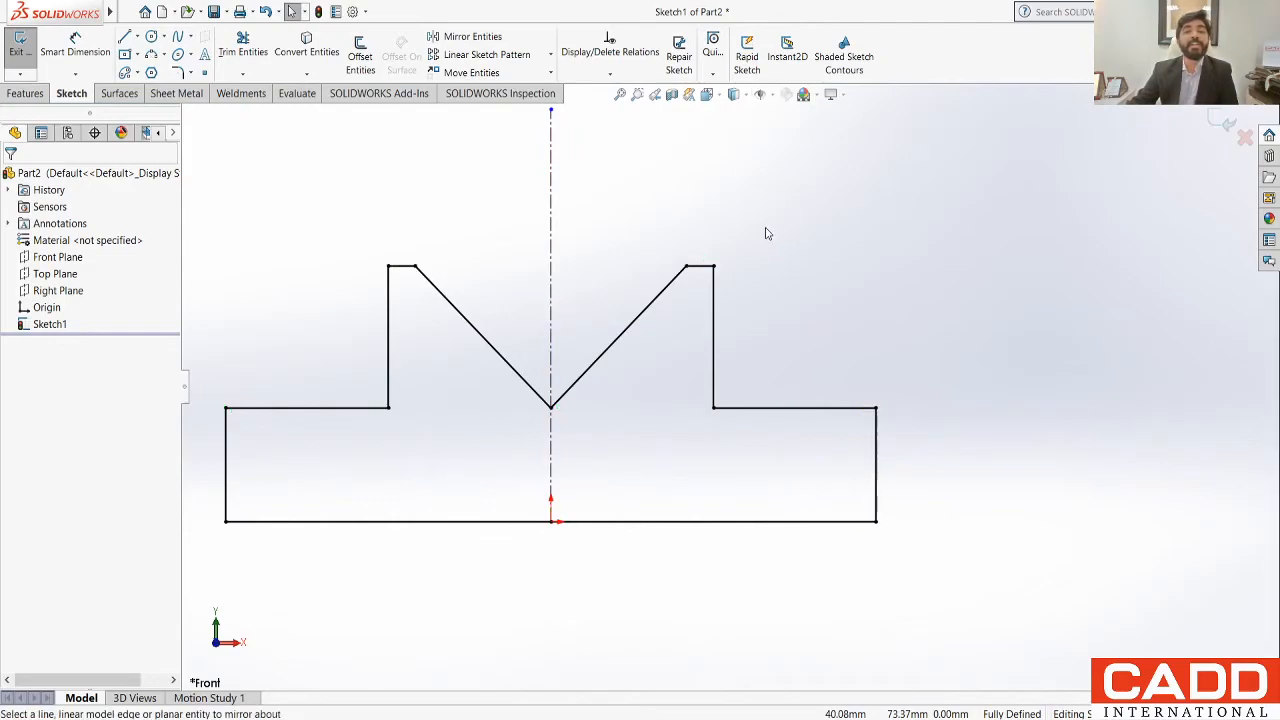
left_click(765, 229)
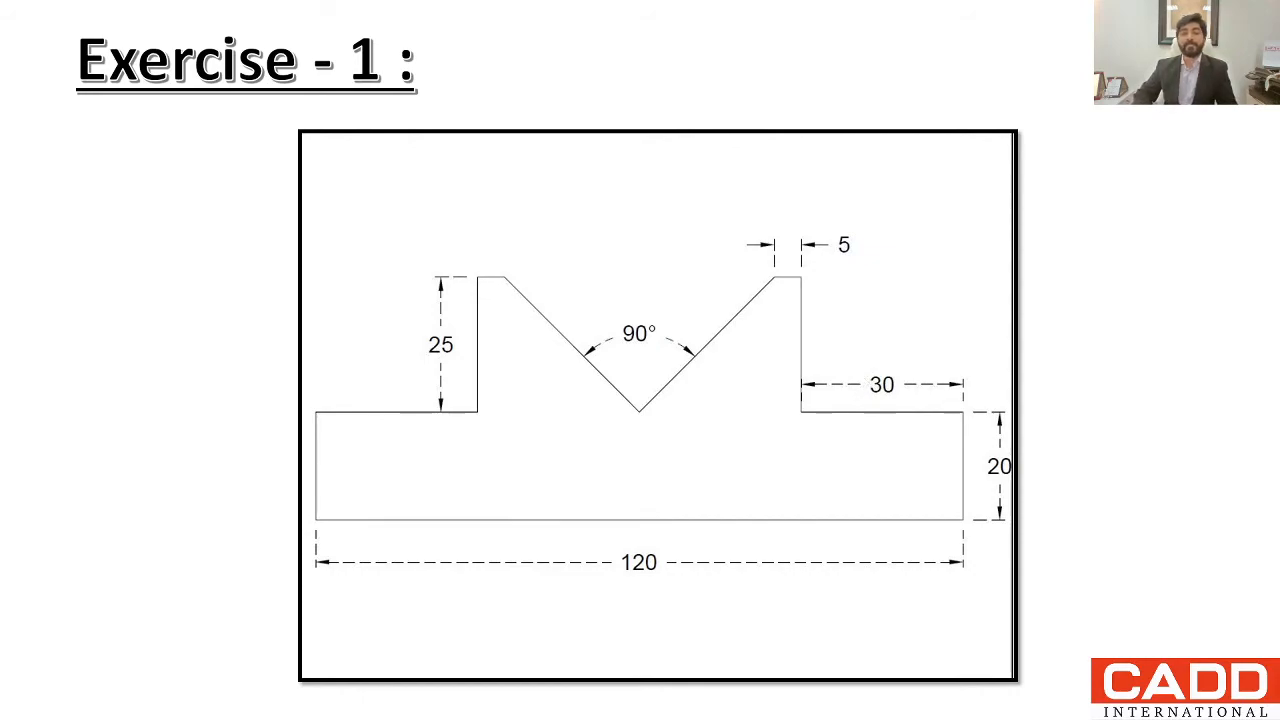
key("Right")
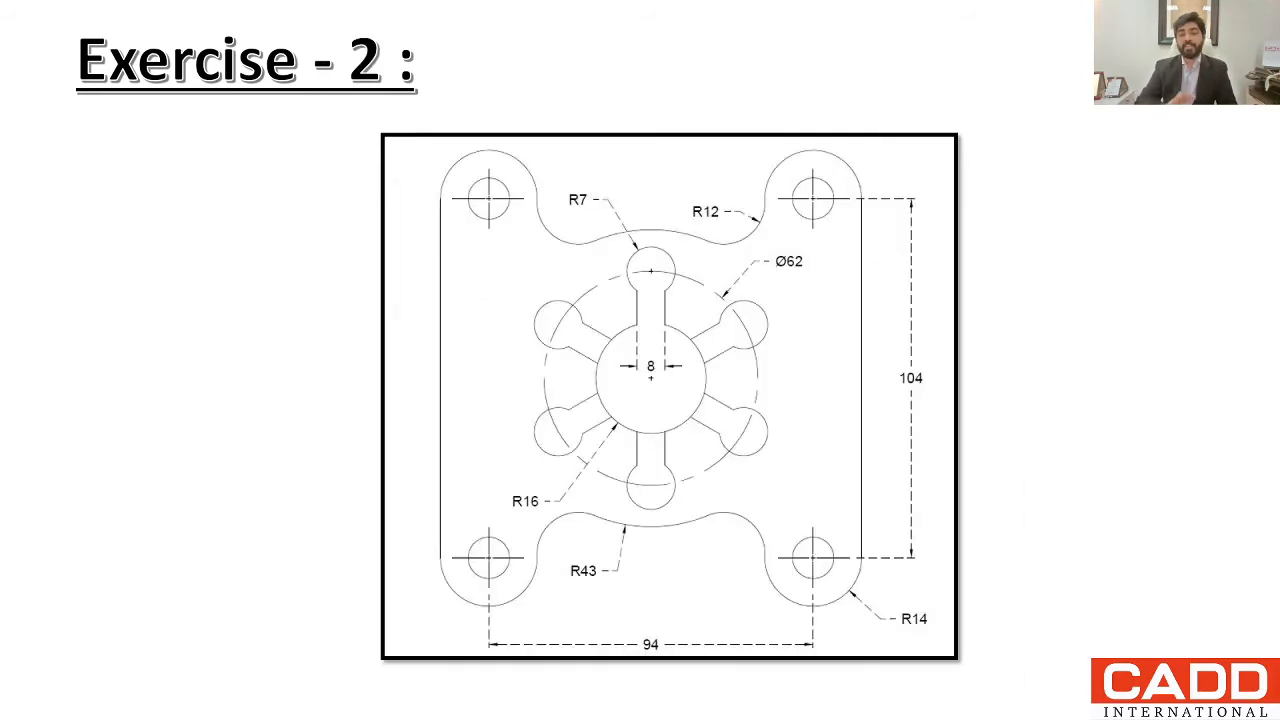
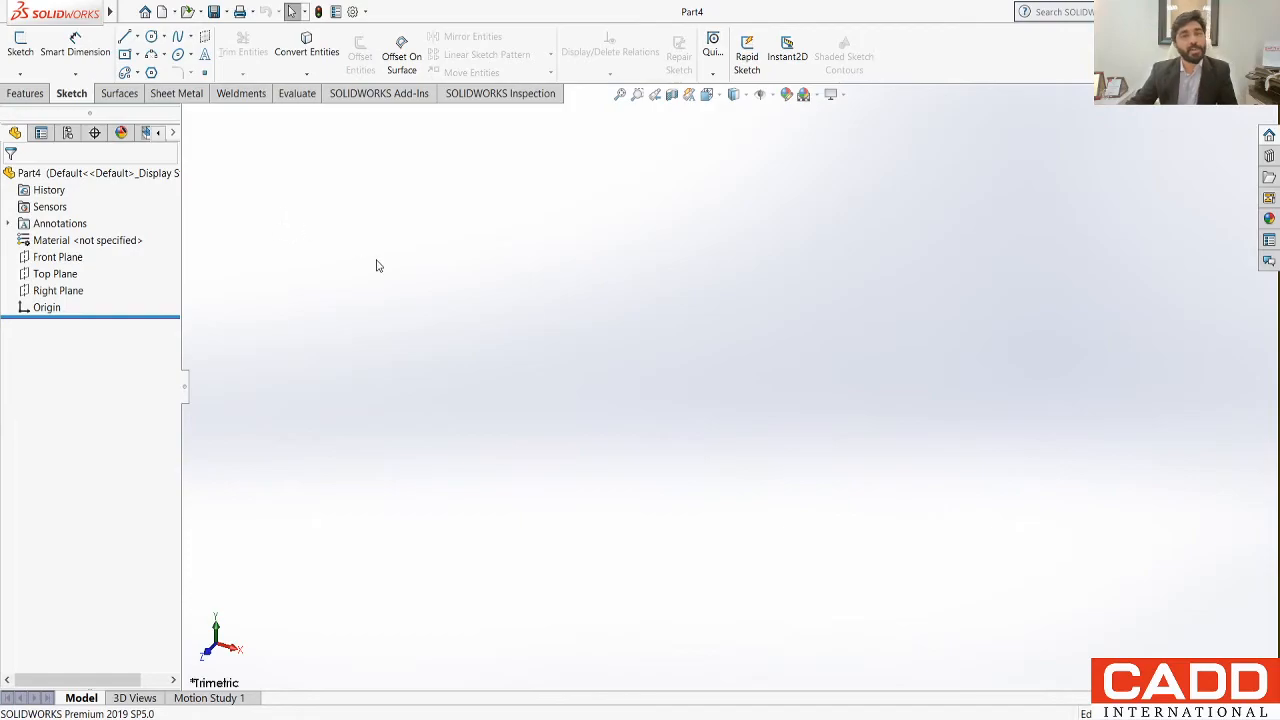
Step: Start a sketch on the Front Plane and draw a circle of about 63.5 mm radius centred on the origin
left_click(19, 48)
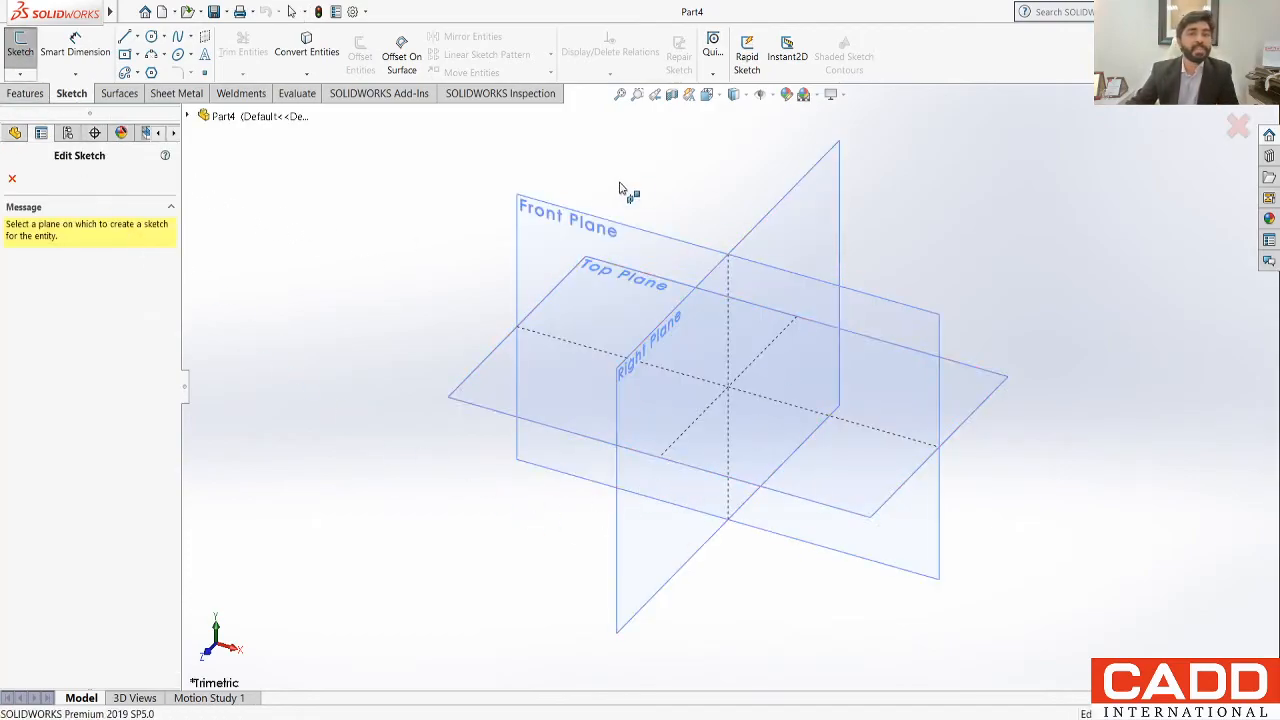
left_click(574, 227)
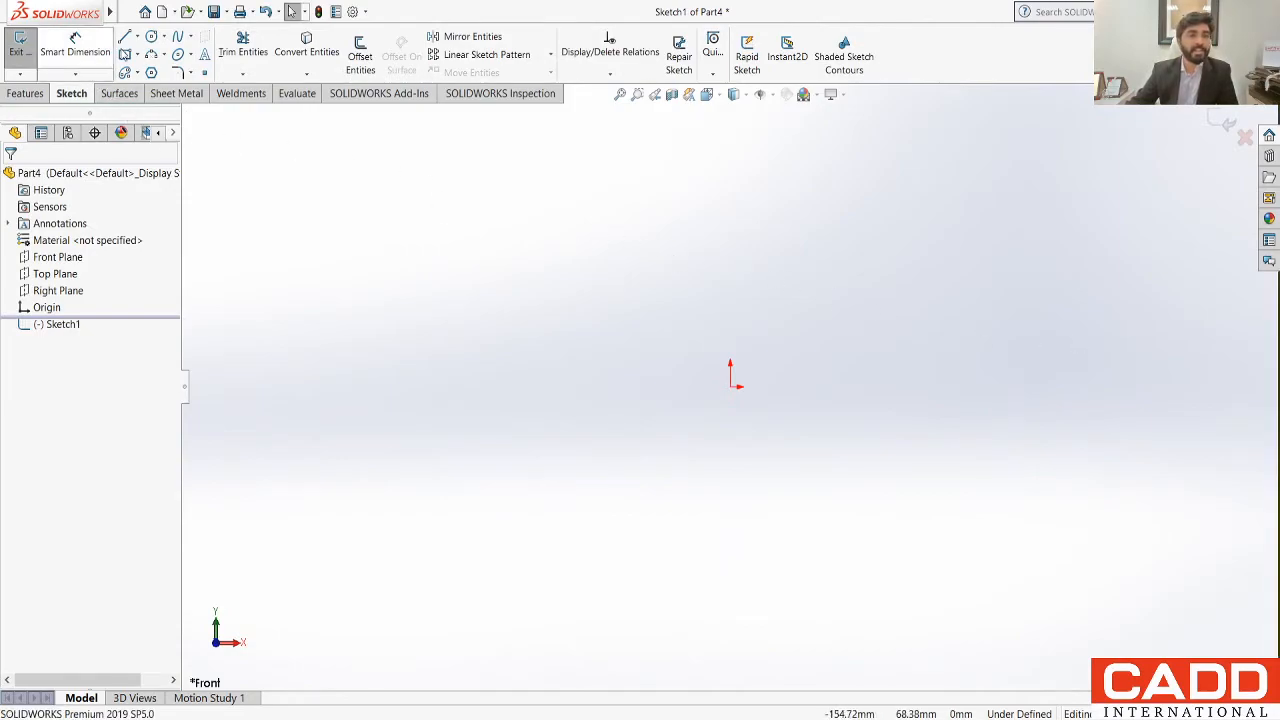
left_click(151, 36)
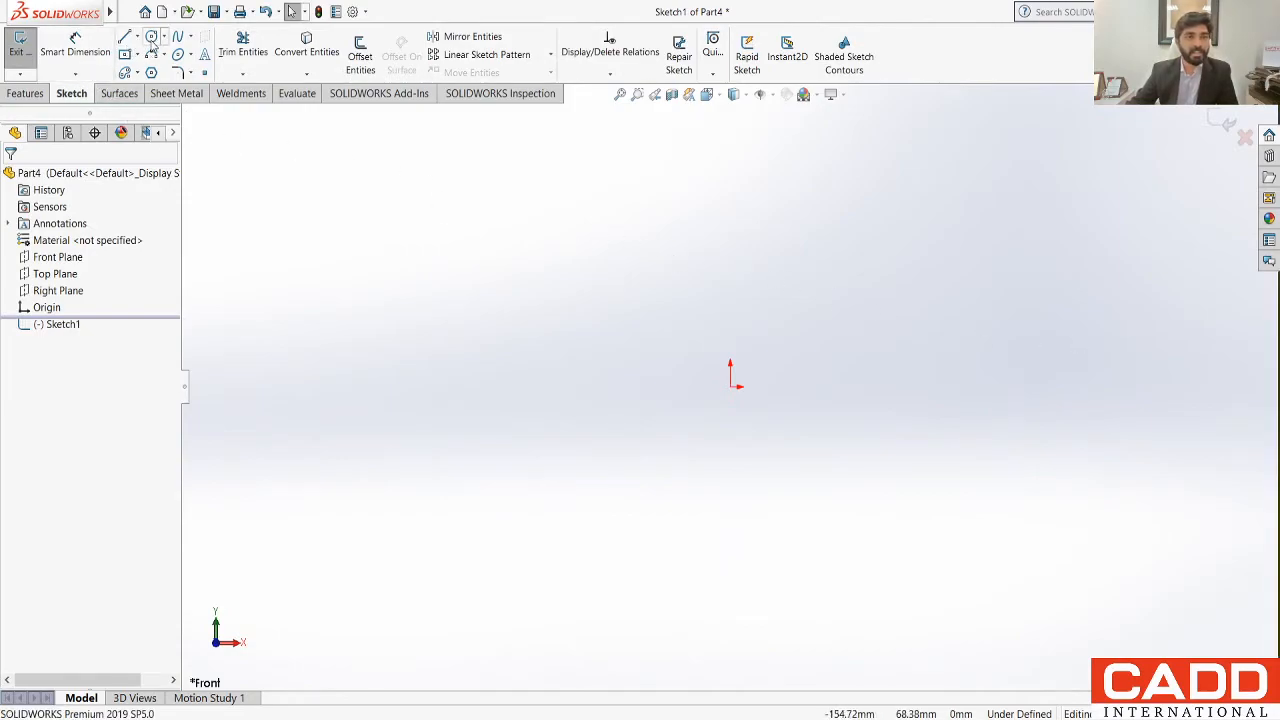
left_click(731, 385)
left_click(550, 265)
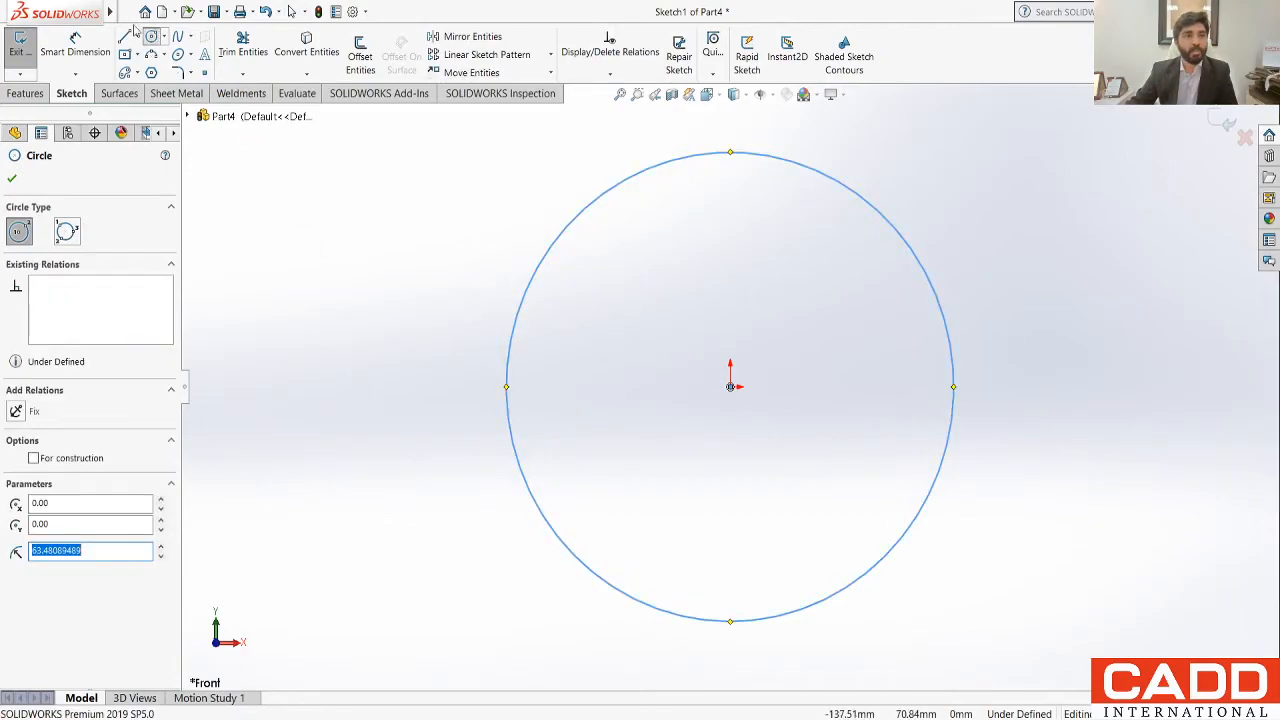
Step: Dimension the origin-centred circle's diameter as 86 mm
left_click(76, 45)
left_click(640, 171)
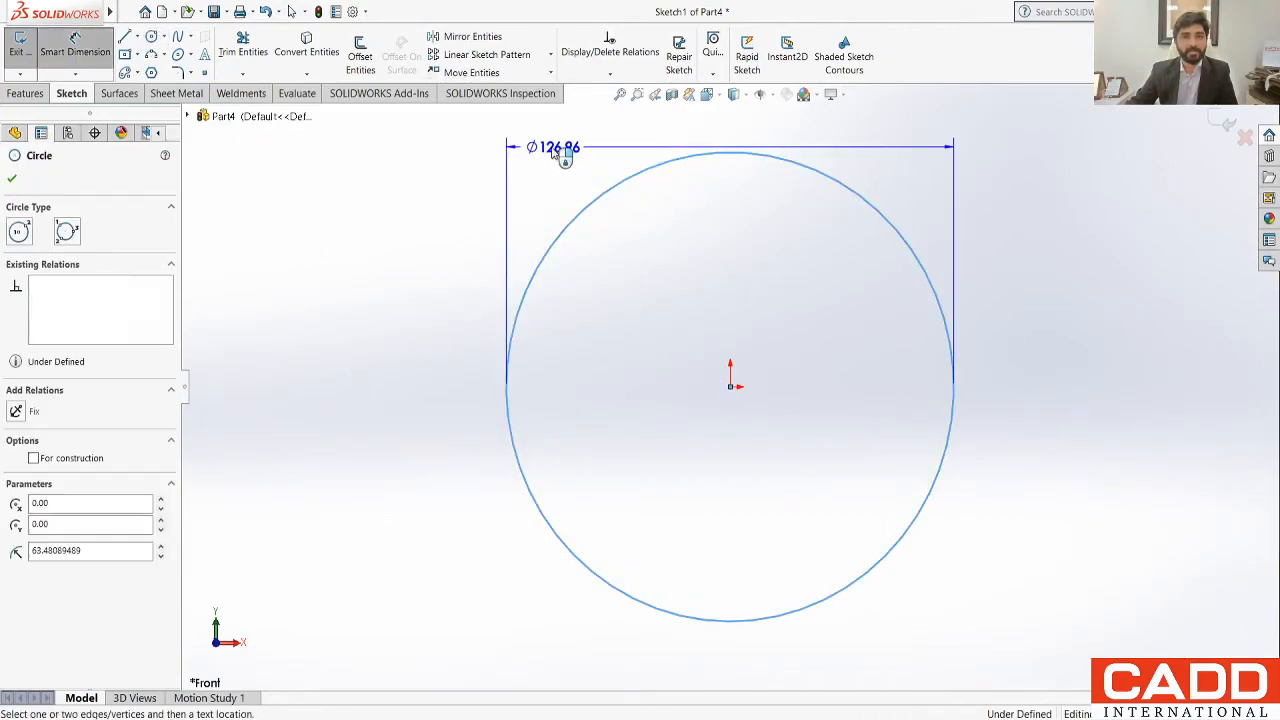
left_click(487, 155)
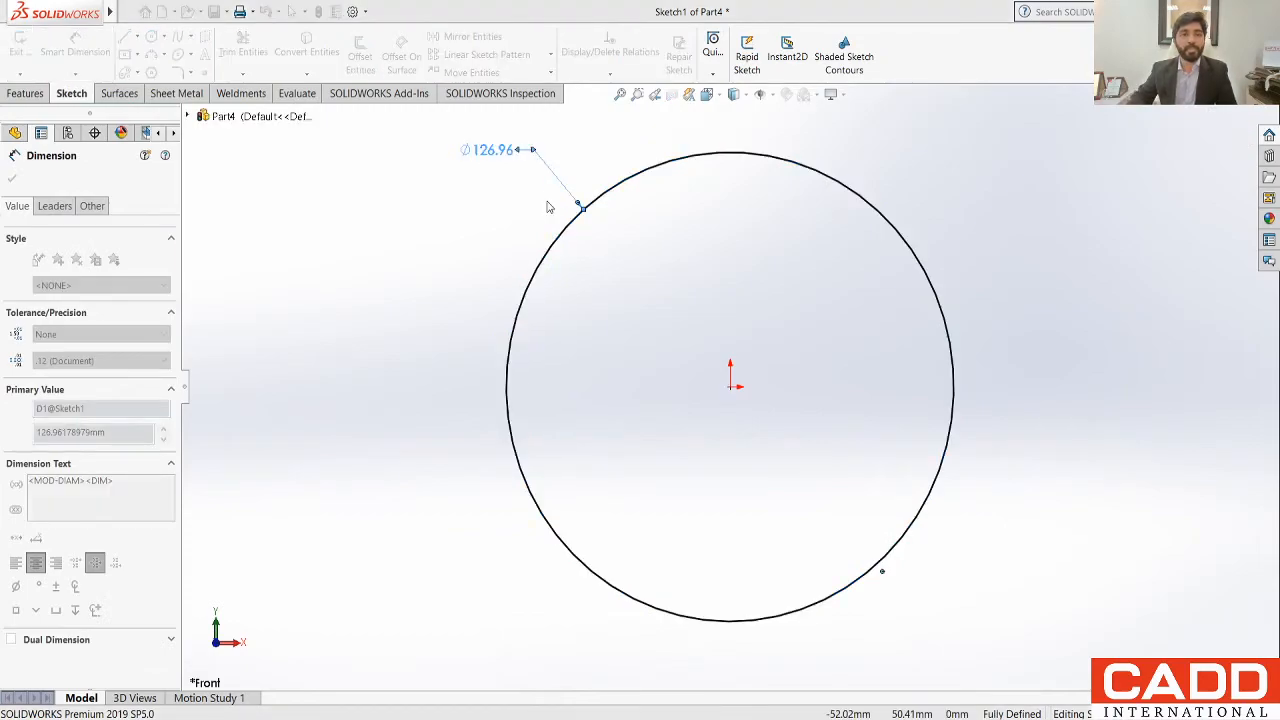
type("86")
key("Return")
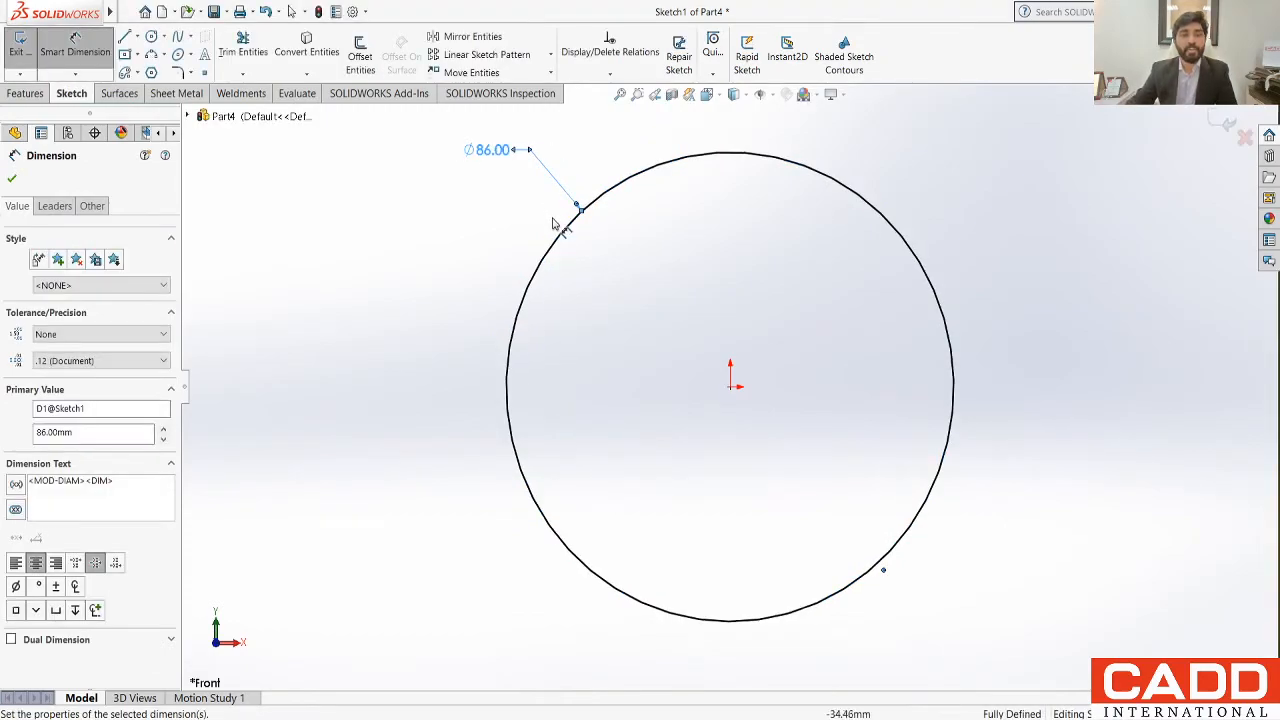
left_click(501, 252)
scroll(502, 293, "up", 3)
scroll(780, 375, "down", 2)
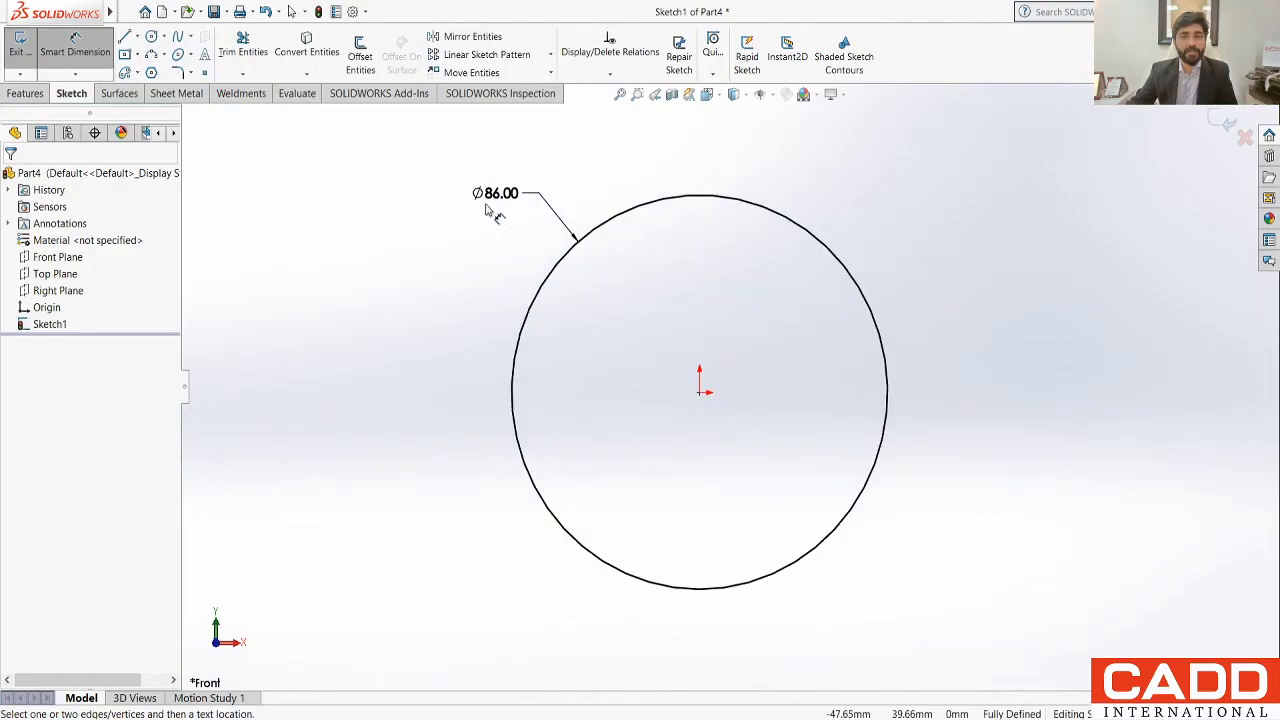
scroll(700, 237, "up", 1)
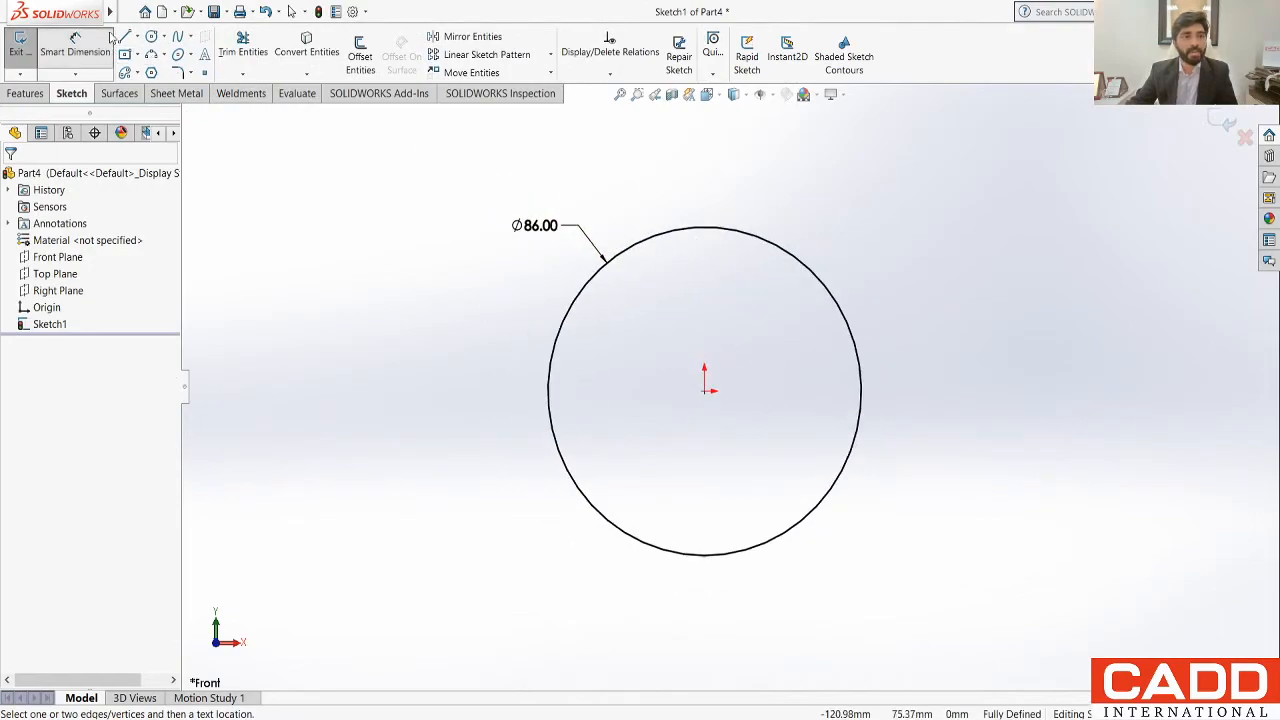
Step: Draw two concentric circles with radii of about 9.4 mm and 4.5 mm above and to the right of the large circle
left_click(151, 37)
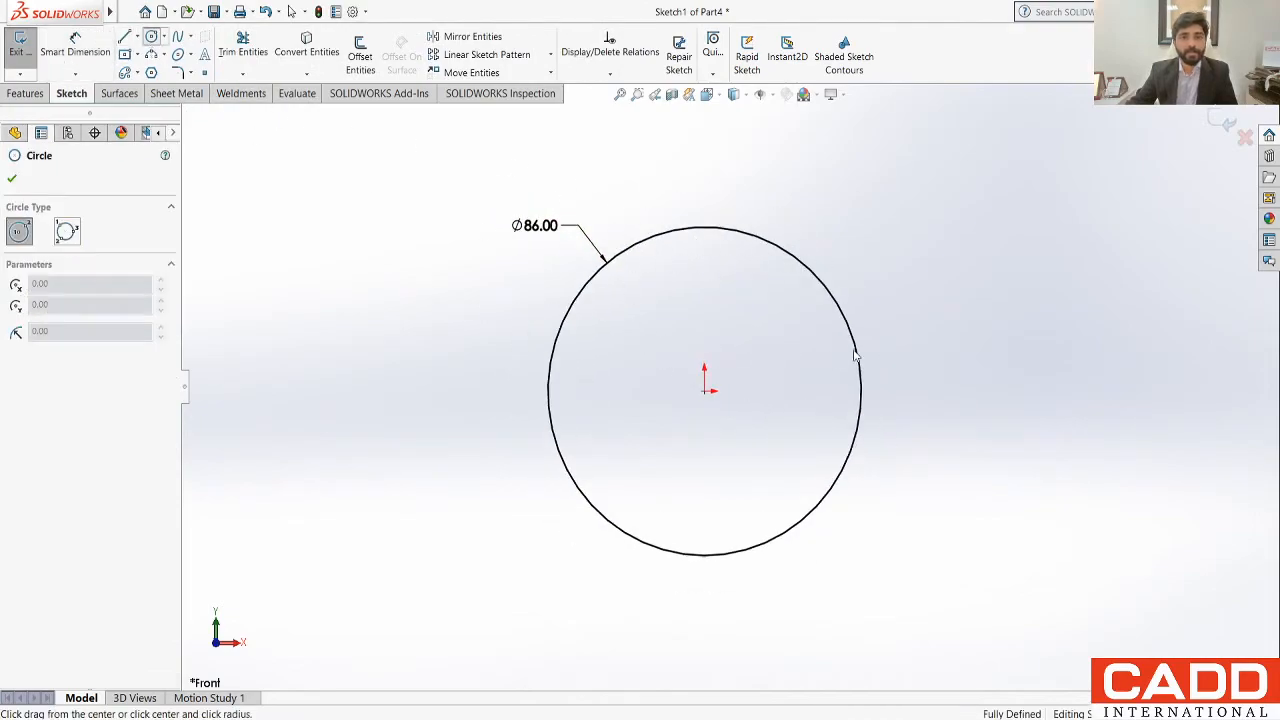
left_click(885, 179)
left_click(903, 209)
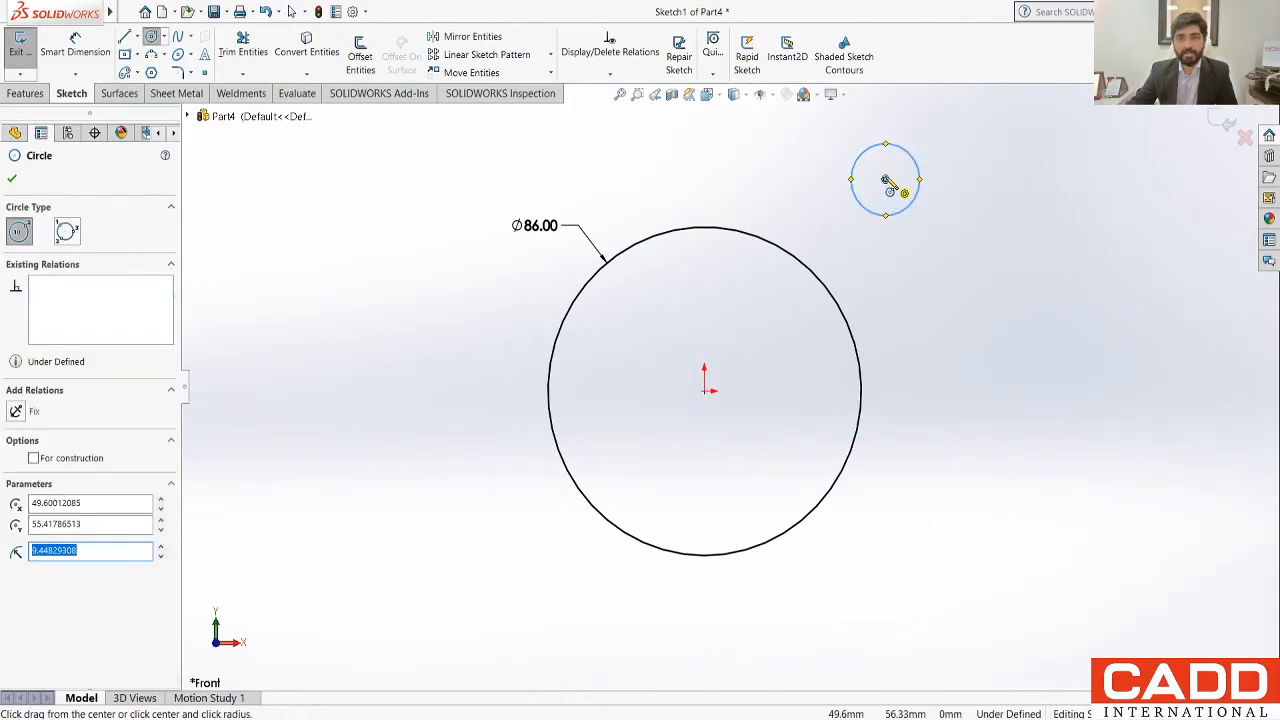
left_click(885, 179)
left_click(903, 189)
scroll(851, 360, "up", 3)
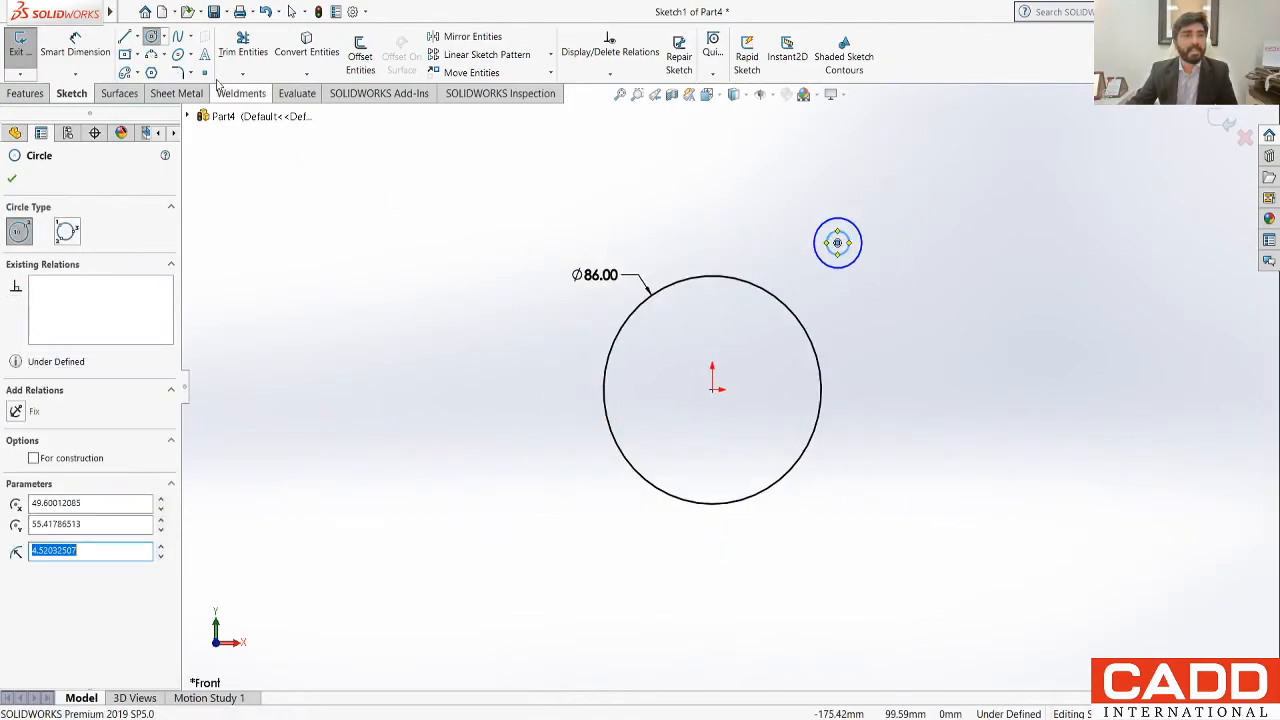
Step: Dimension the outer small circle's diameter as 28 mm
left_click(75, 50)
scroll(855, 300, "up", 3)
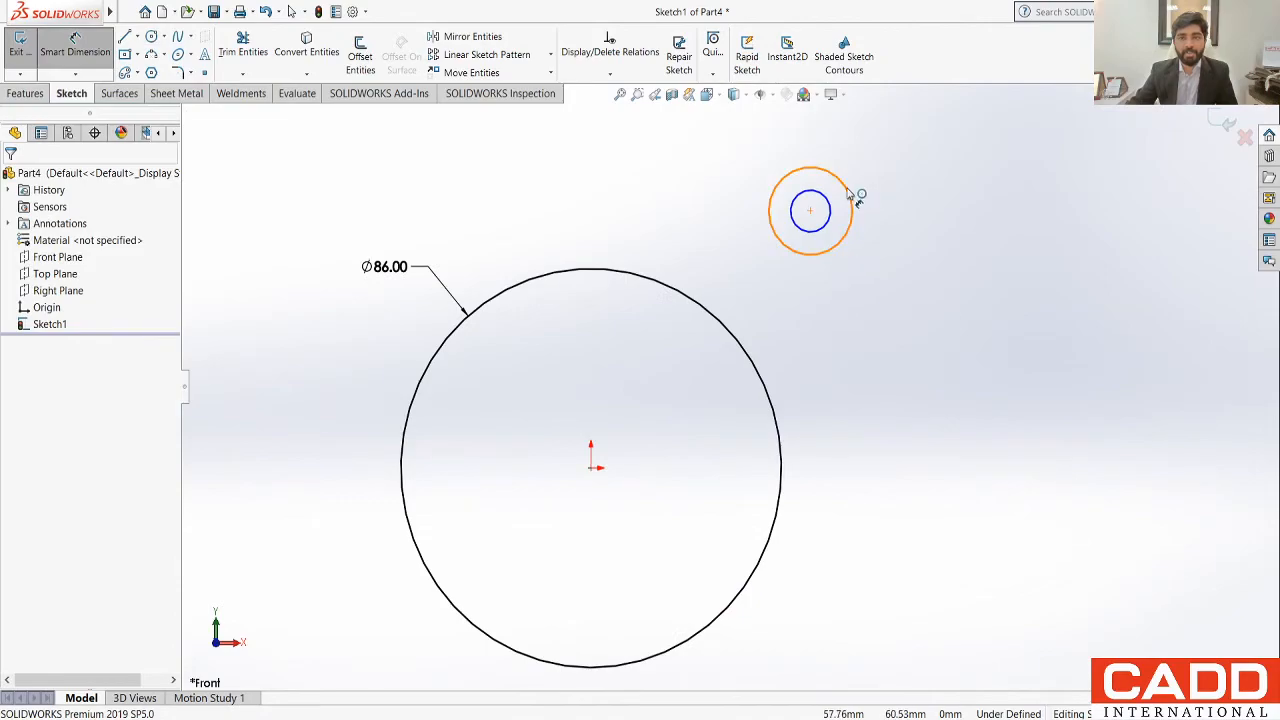
left_click(848, 193)
left_click(945, 146)
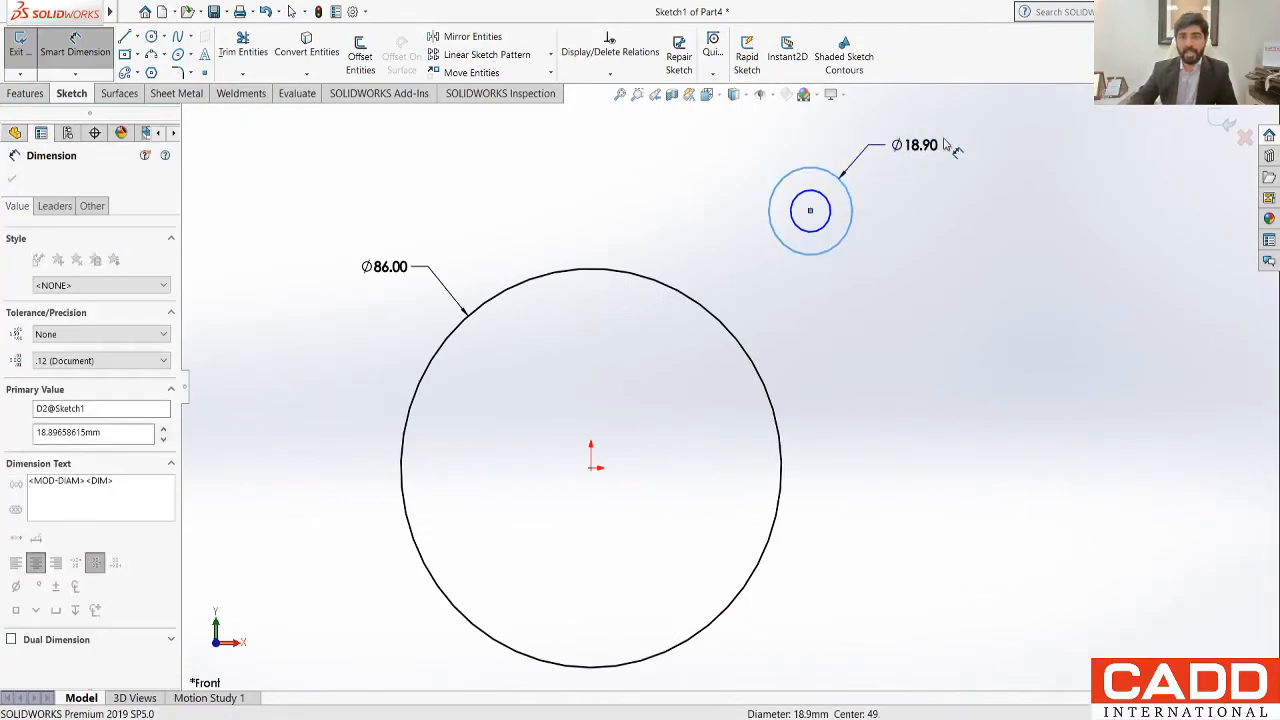
type("28")
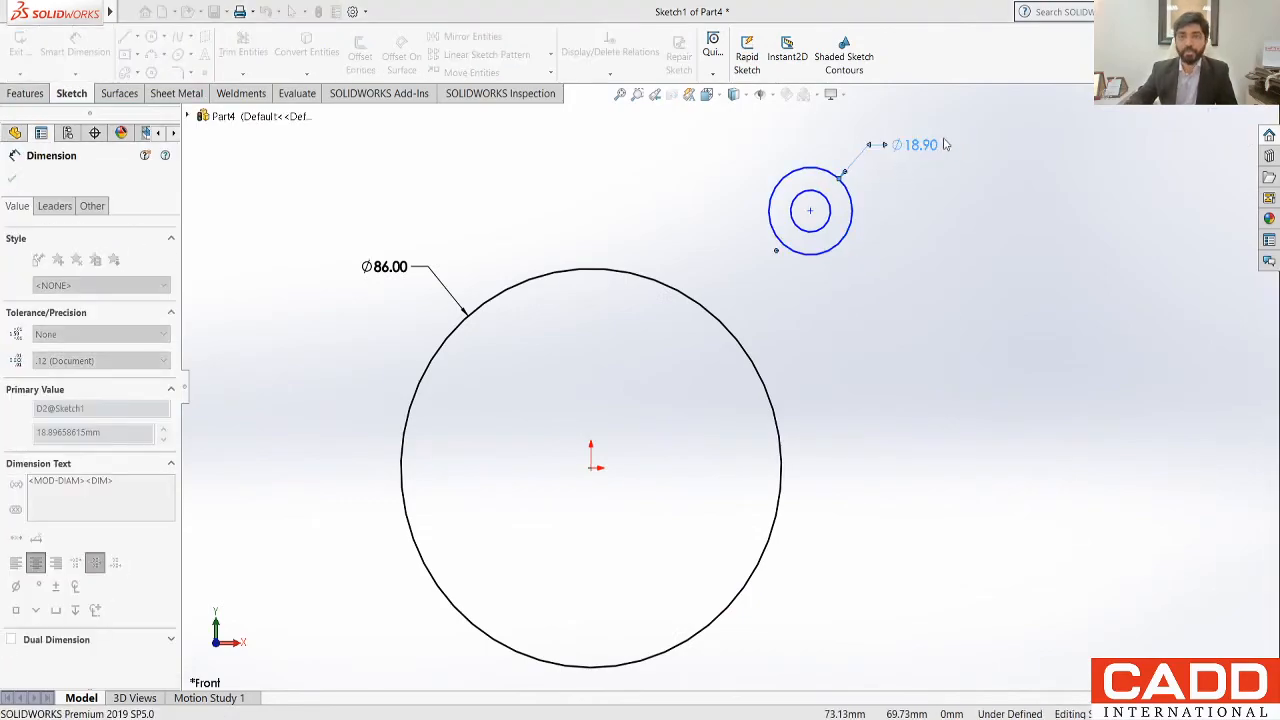
key("Return")
Step: Dimension the inner small circle's diameter as 14 mm
left_click(836, 220)
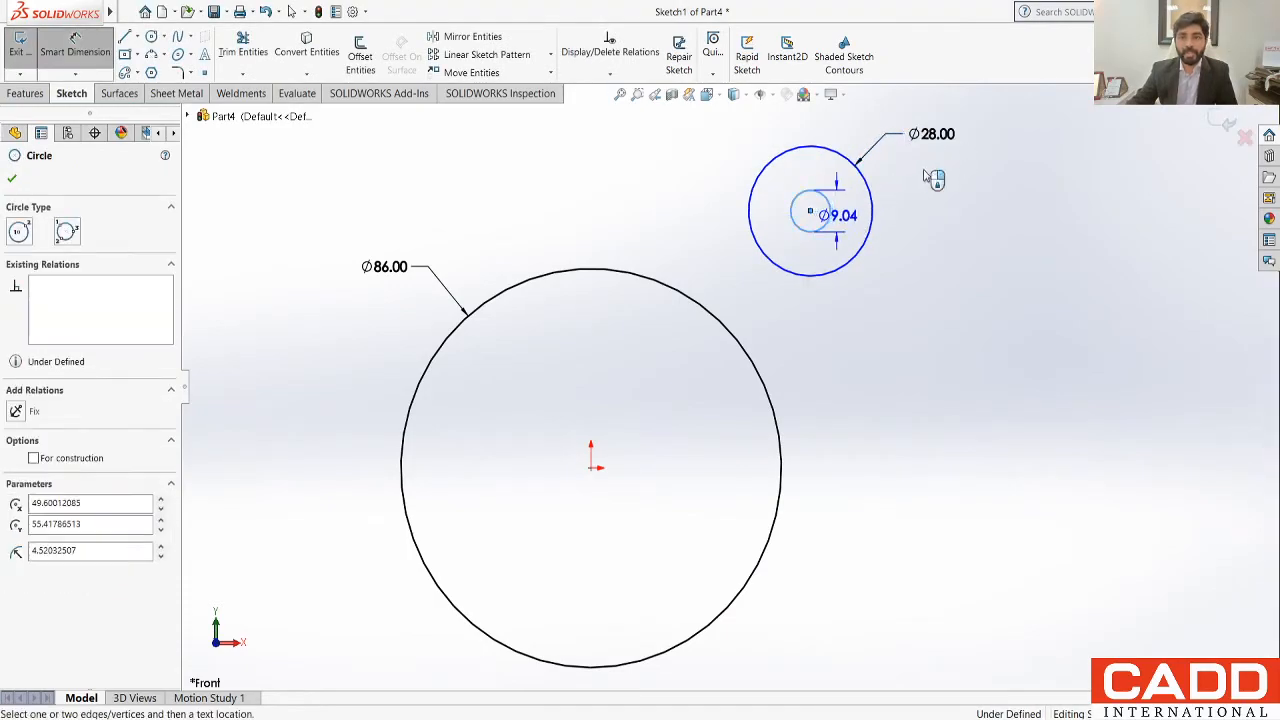
left_click(926, 175)
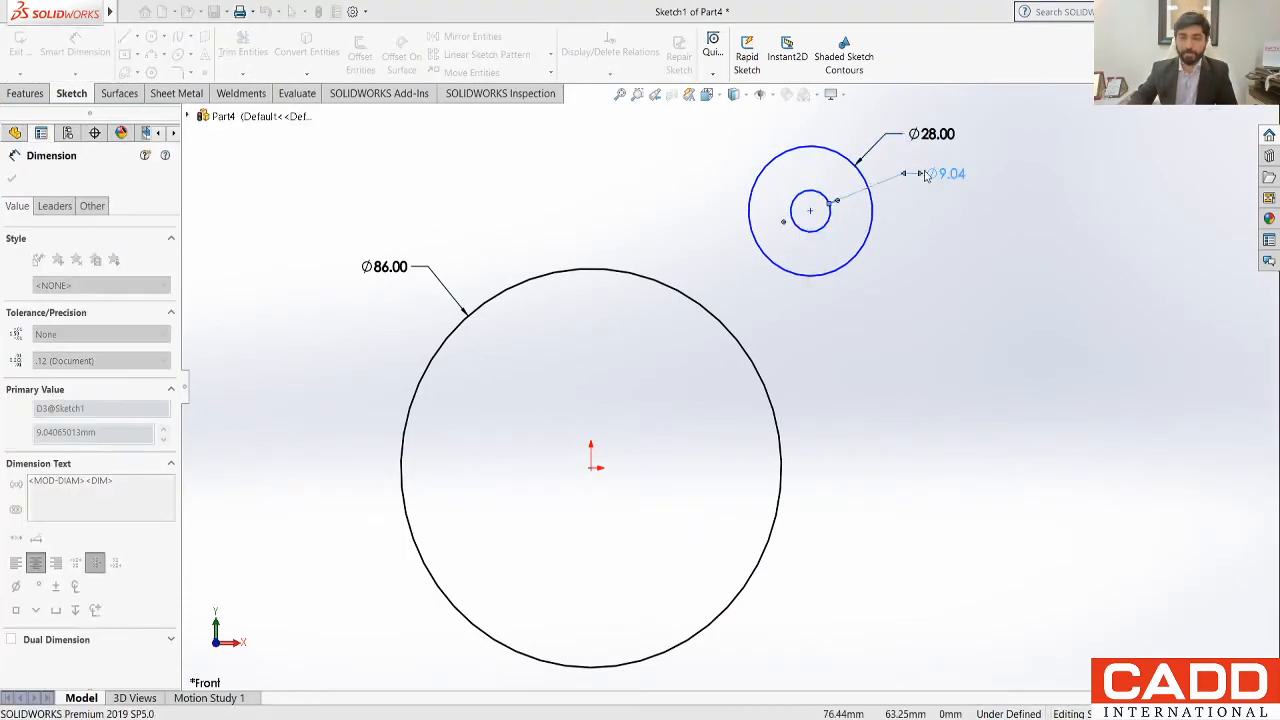
type("14")
key("Return")
scroll(797, 420, "up", 2)
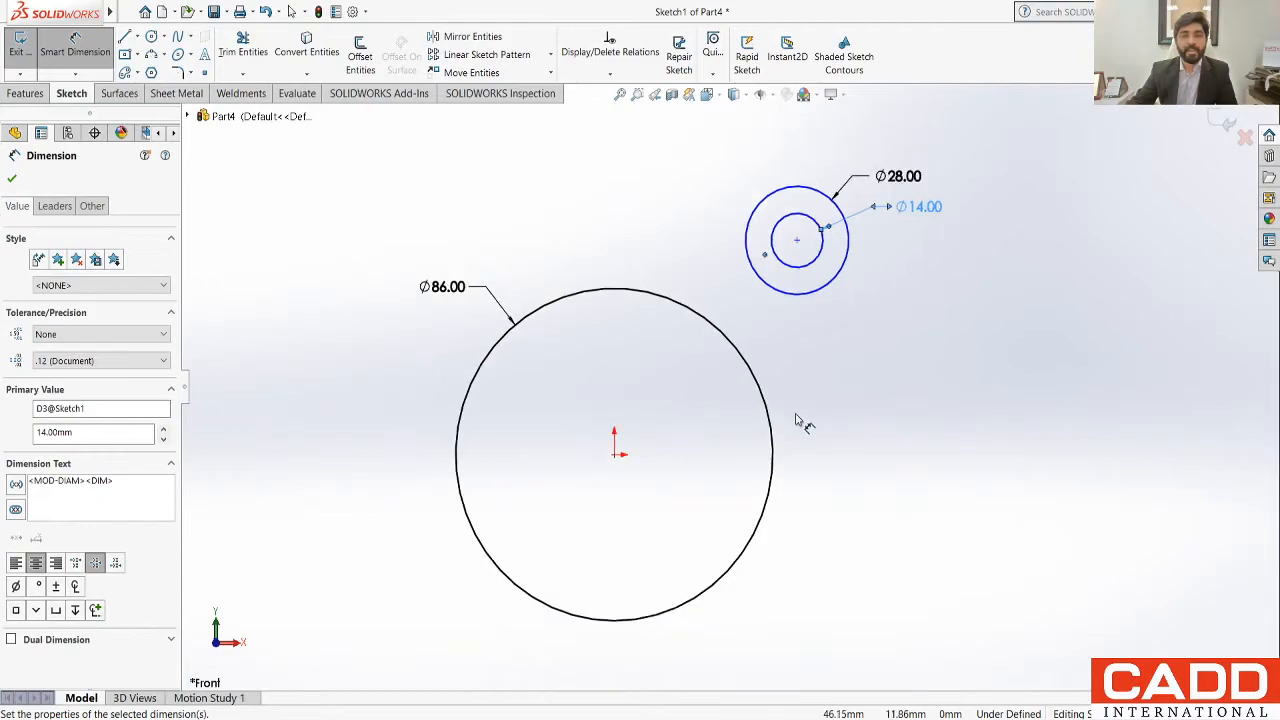
scroll(797, 420, "down", 2)
scroll(797, 420, "up", 2)
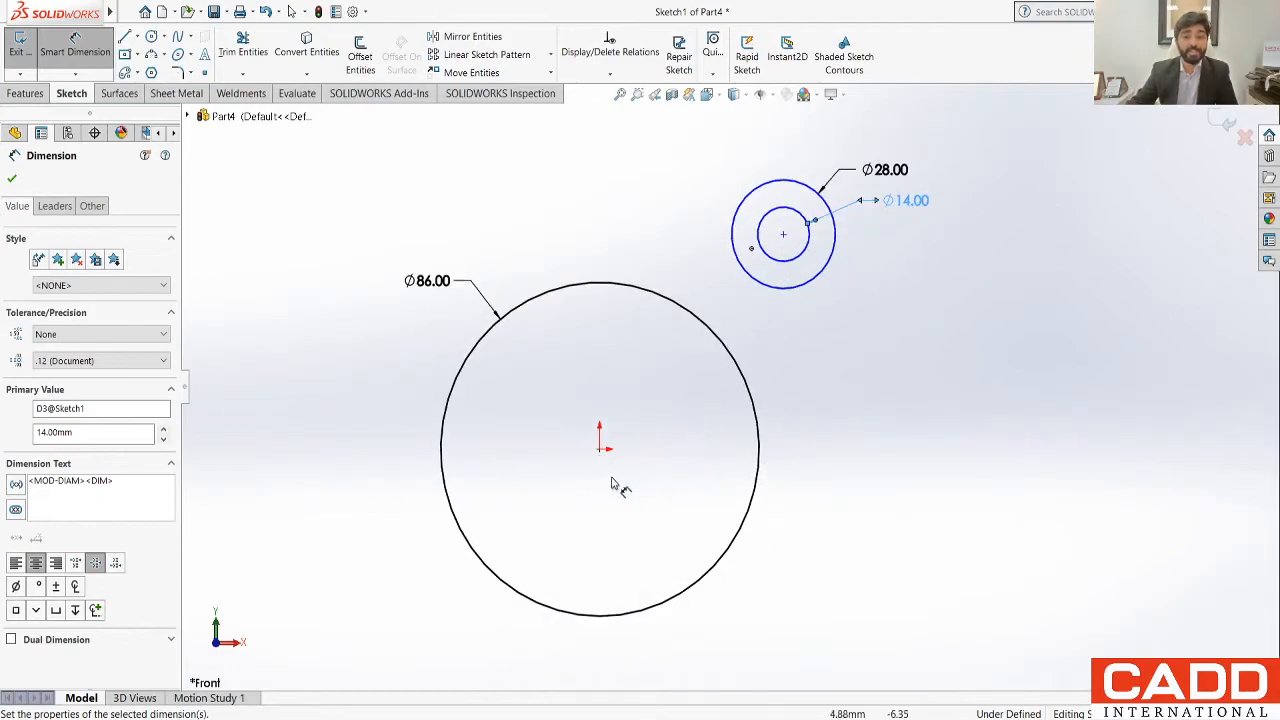
Step: Dimension the vertical distance from the origin to the centre of the small concentric circles as 52 mm
left_click(796, 245)
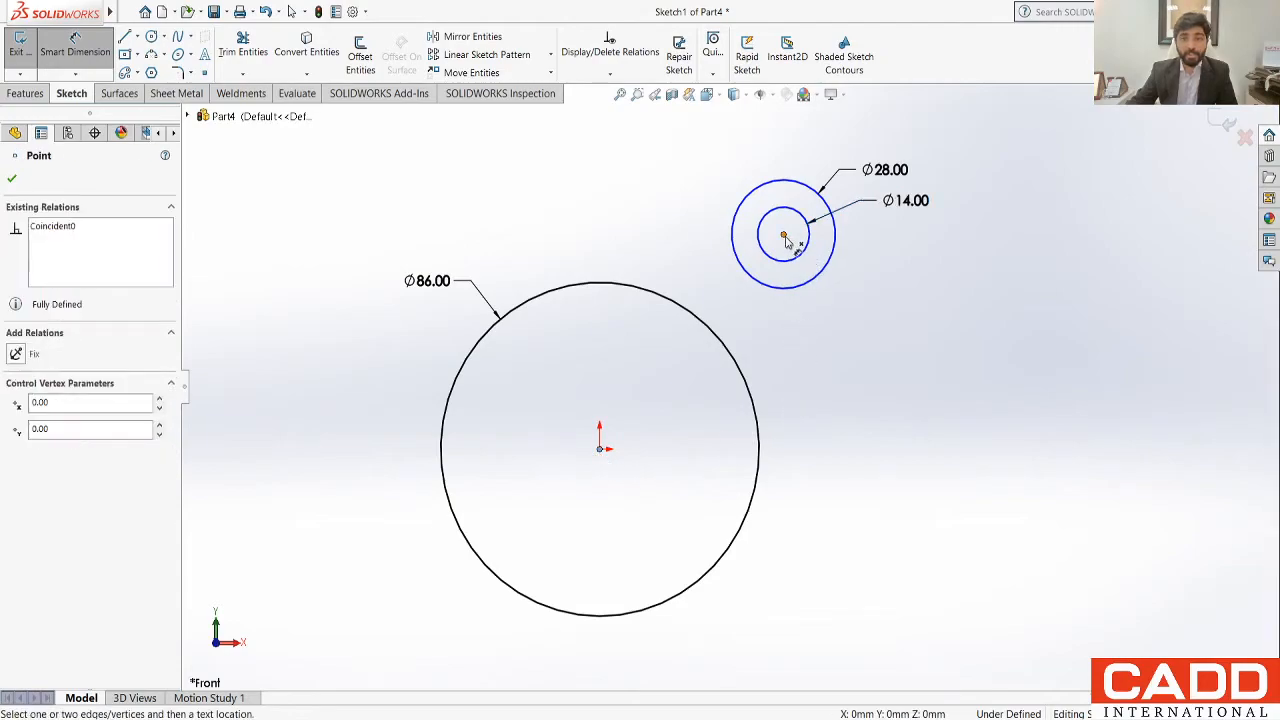
left_click(784, 236)
left_click(978, 414)
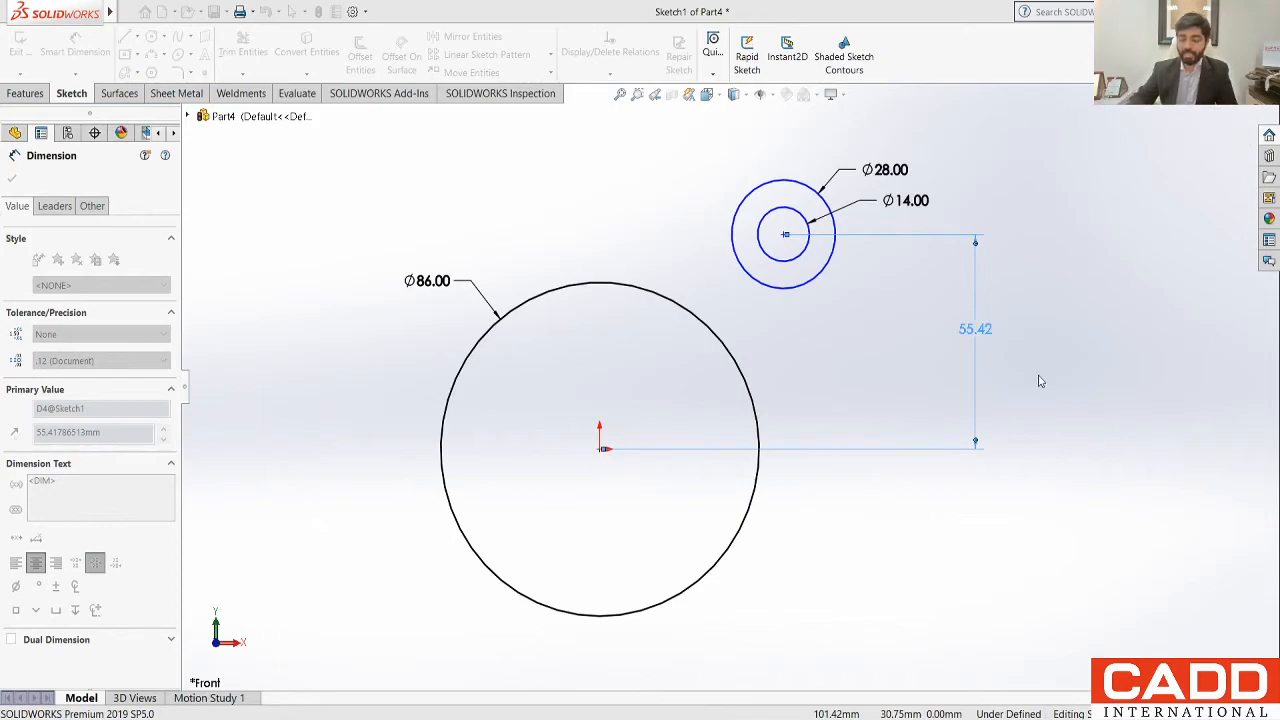
type("52")
key("Return")
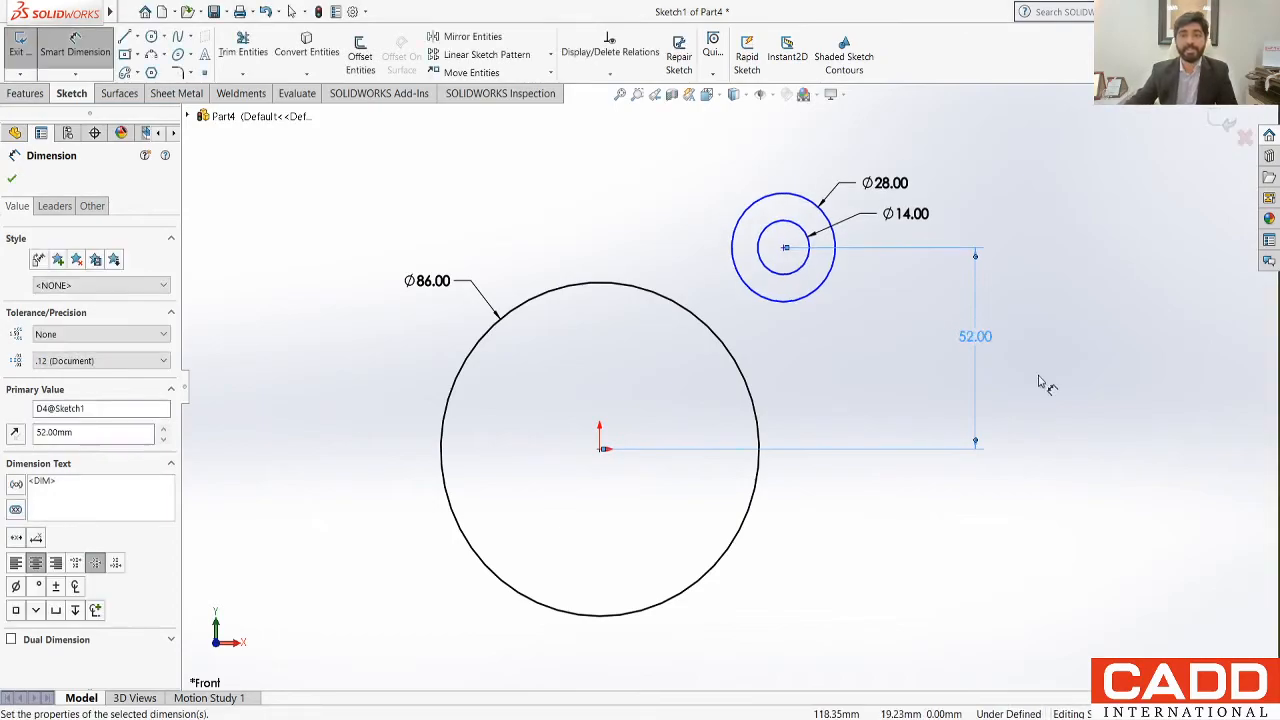
left_click(1048, 390)
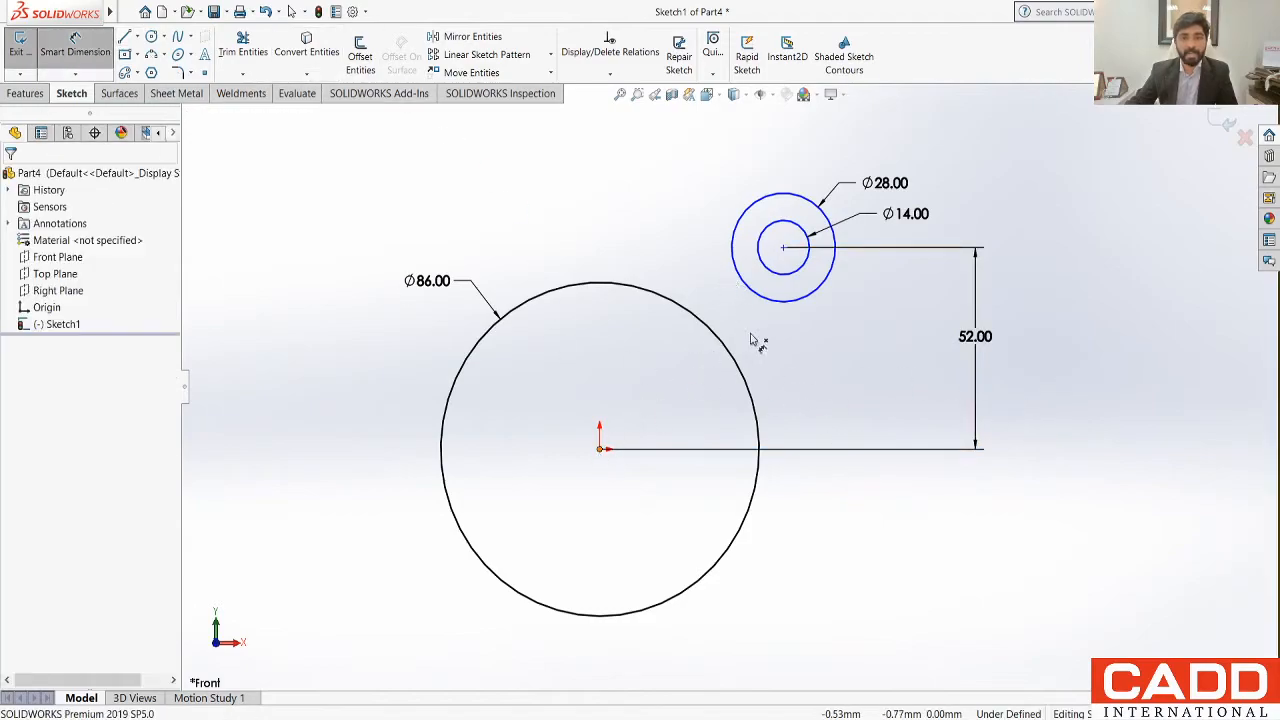
Step: Dimension the horizontal distance from the origin to the centre of the small concentric circles as 47 mm
left_click(785, 249)
left_click(786, 250)
left_click(700, 134)
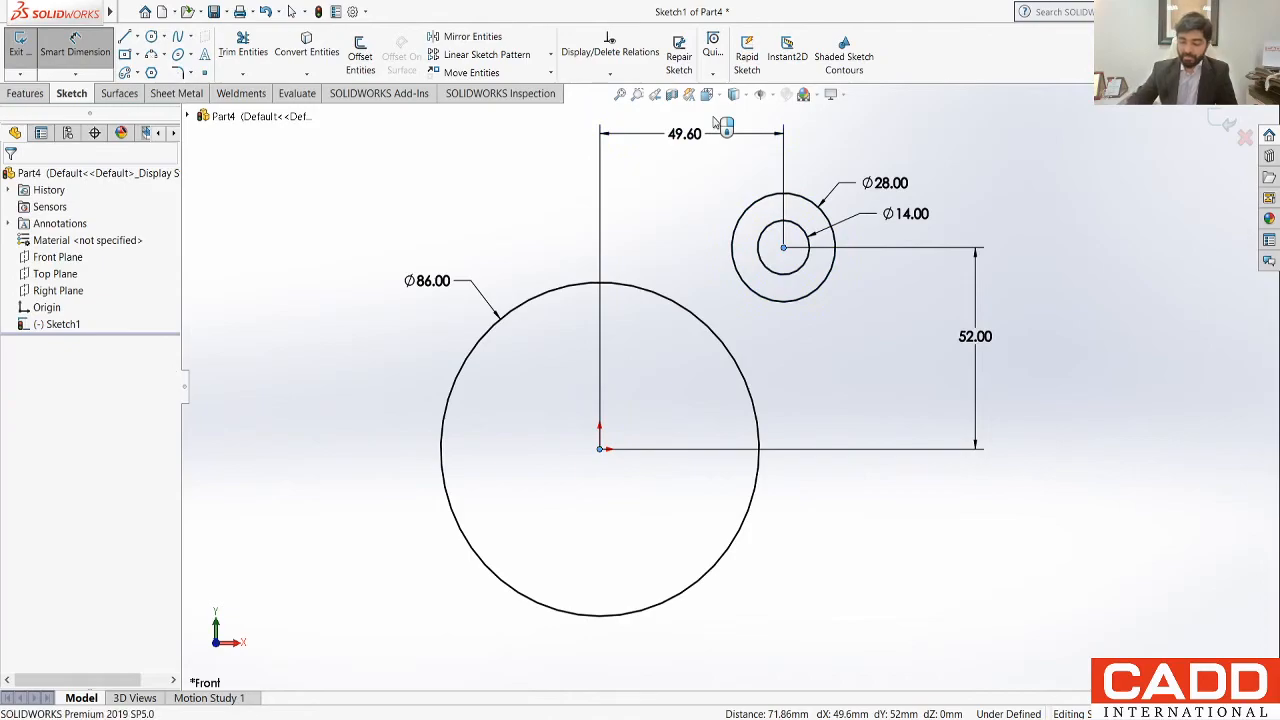
type("47")
key("Return")
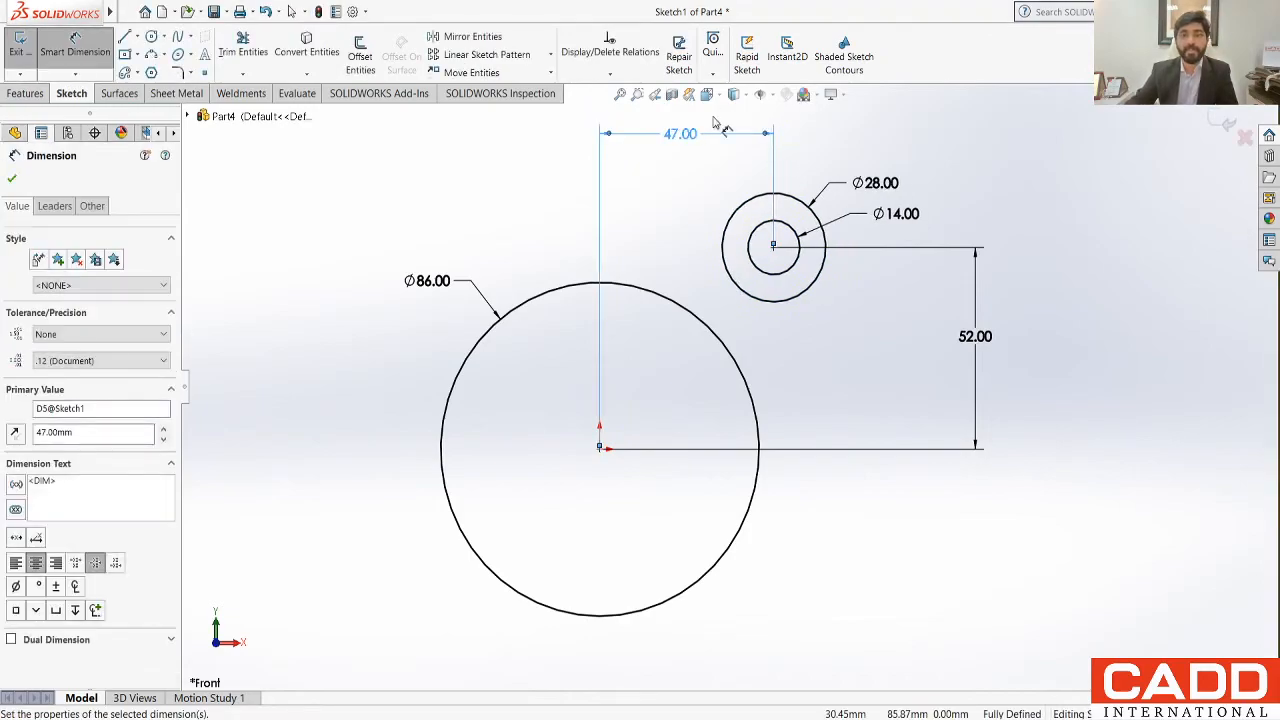
left_click(855, 417)
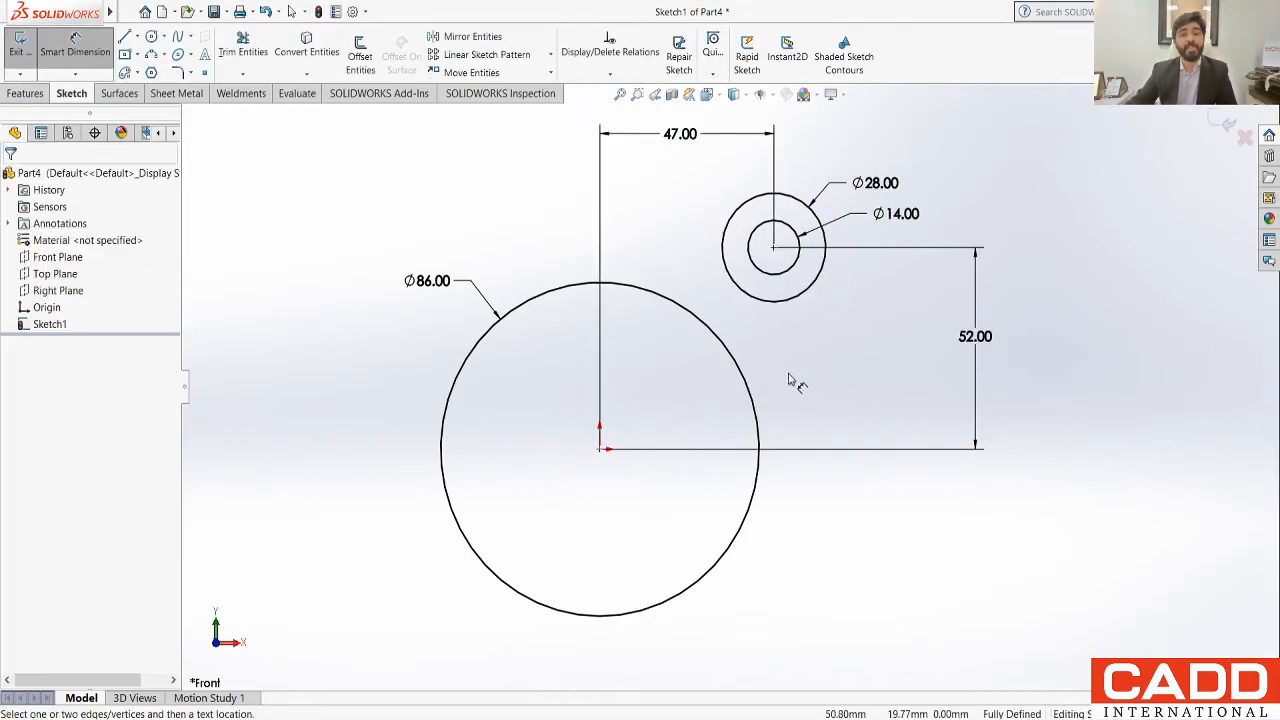
Step: Hide the sketch dimensions from the view
scroll(776, 378, "up", 1)
scroll(752, 326, "down", 1)
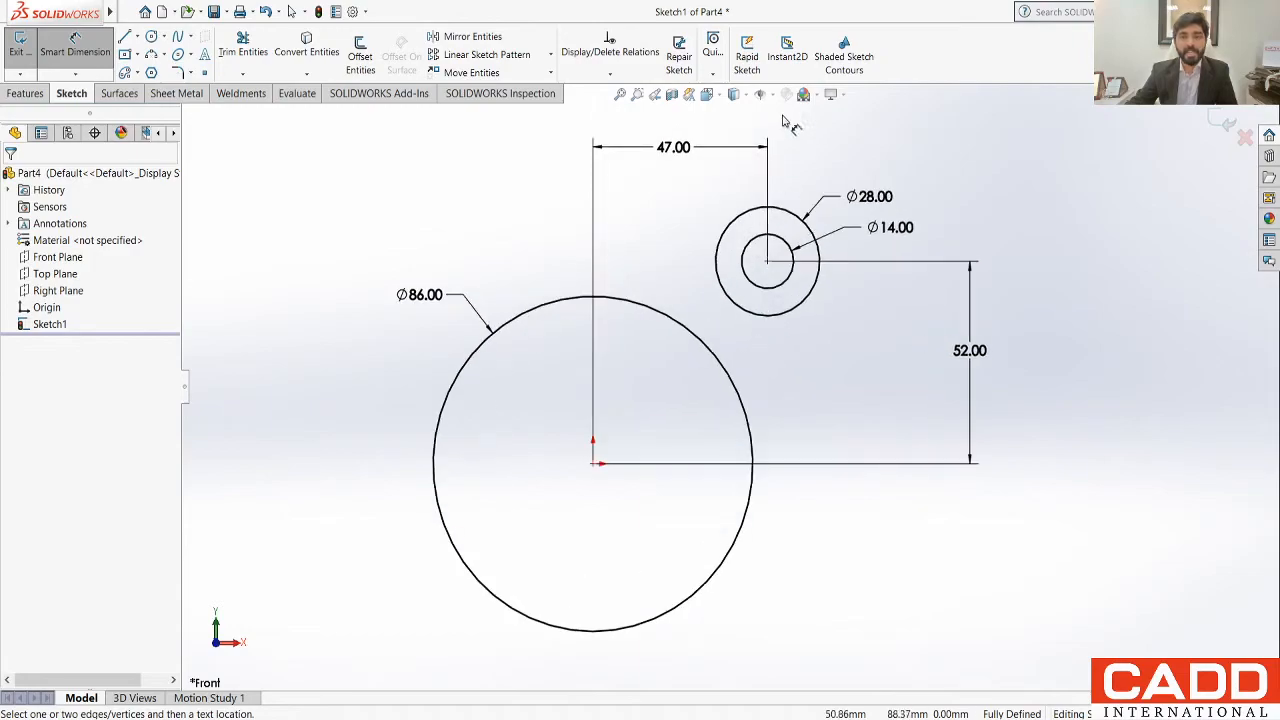
left_click(760, 236)
left_click(918, 362)
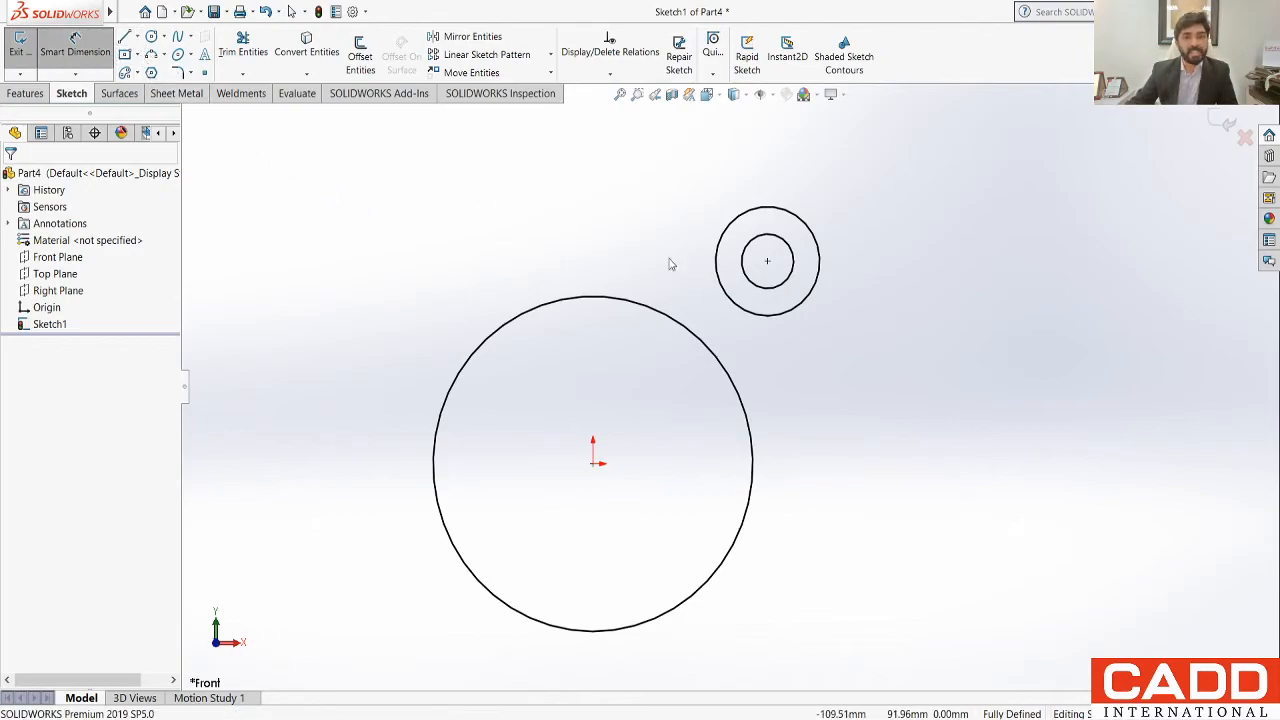
Step: Draw a vertical centreline about 67.8 mm long down to the origin and a horizontal one about 76.7 mm long to its right
left_click(593, 196)
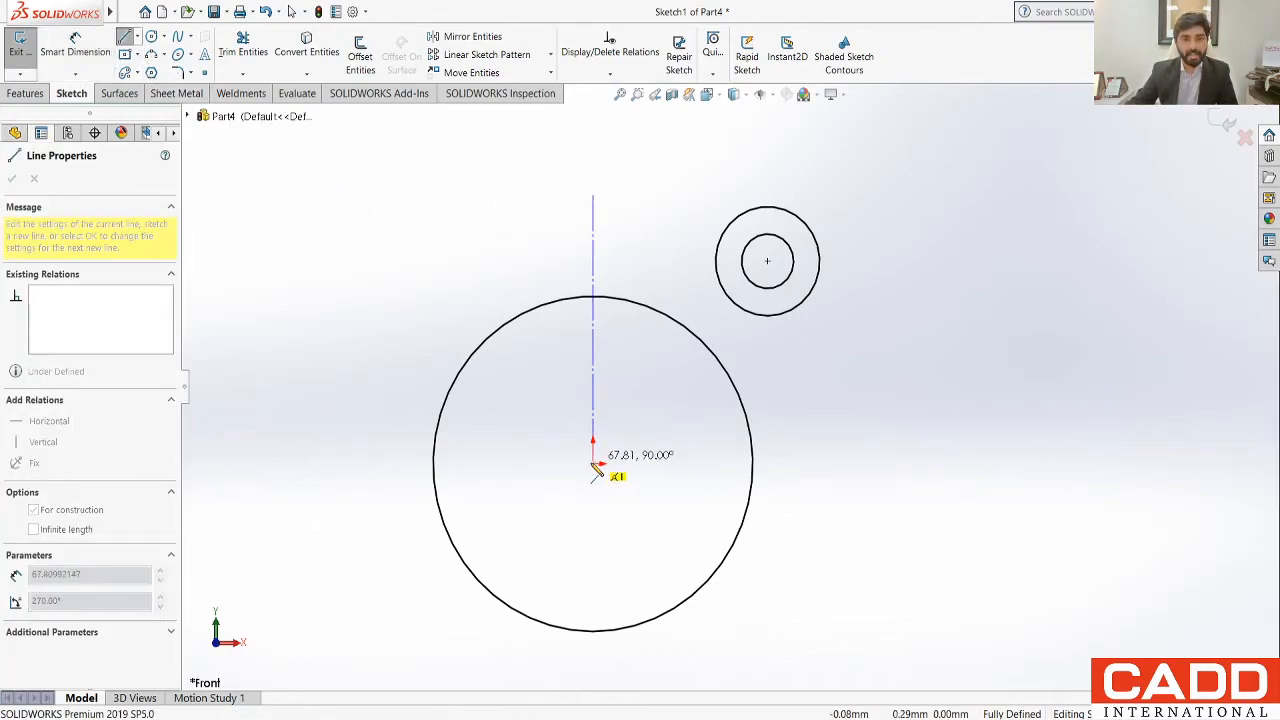
left_click(593, 463)
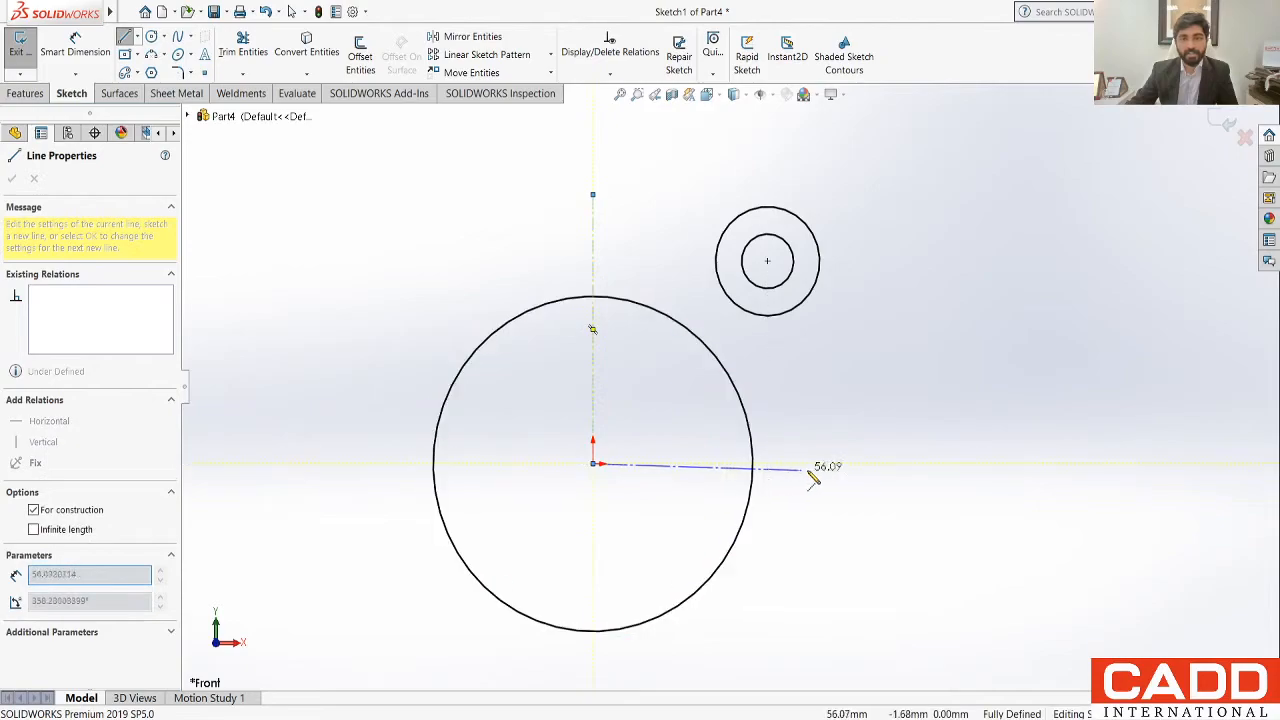
left_click(878, 463)
key("Escape")
key("Escape")
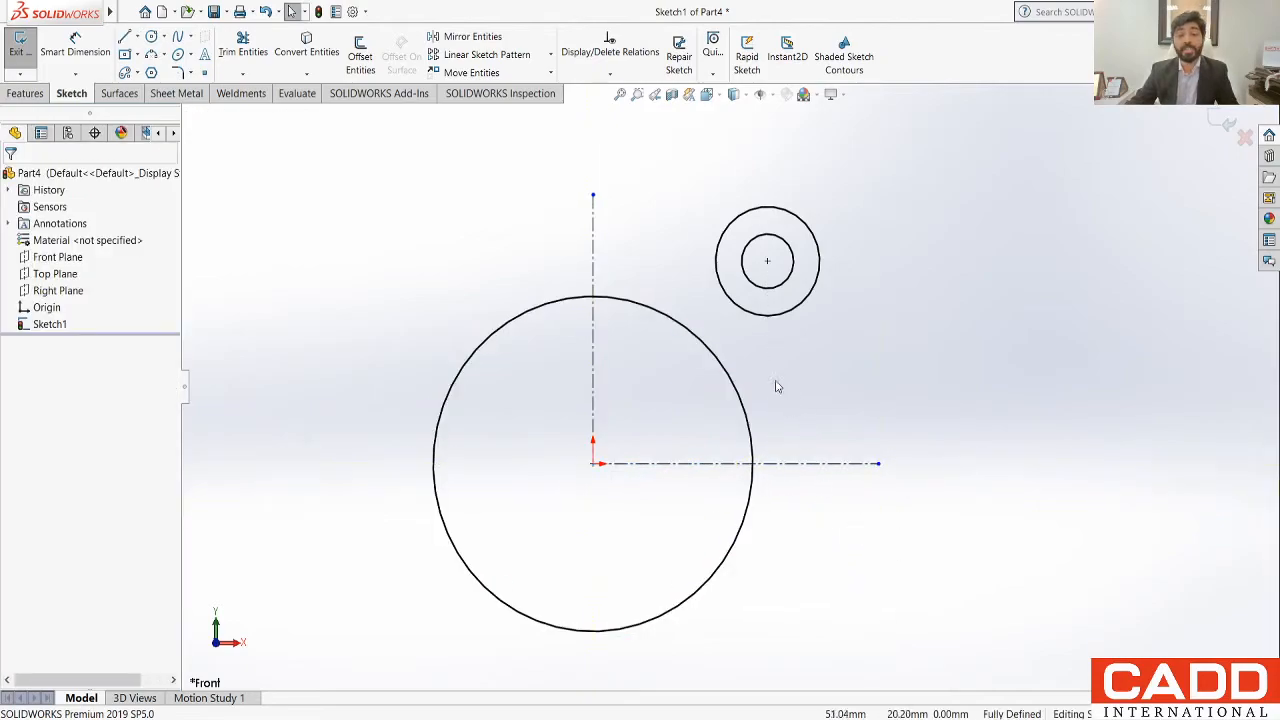
left_click(470, 37)
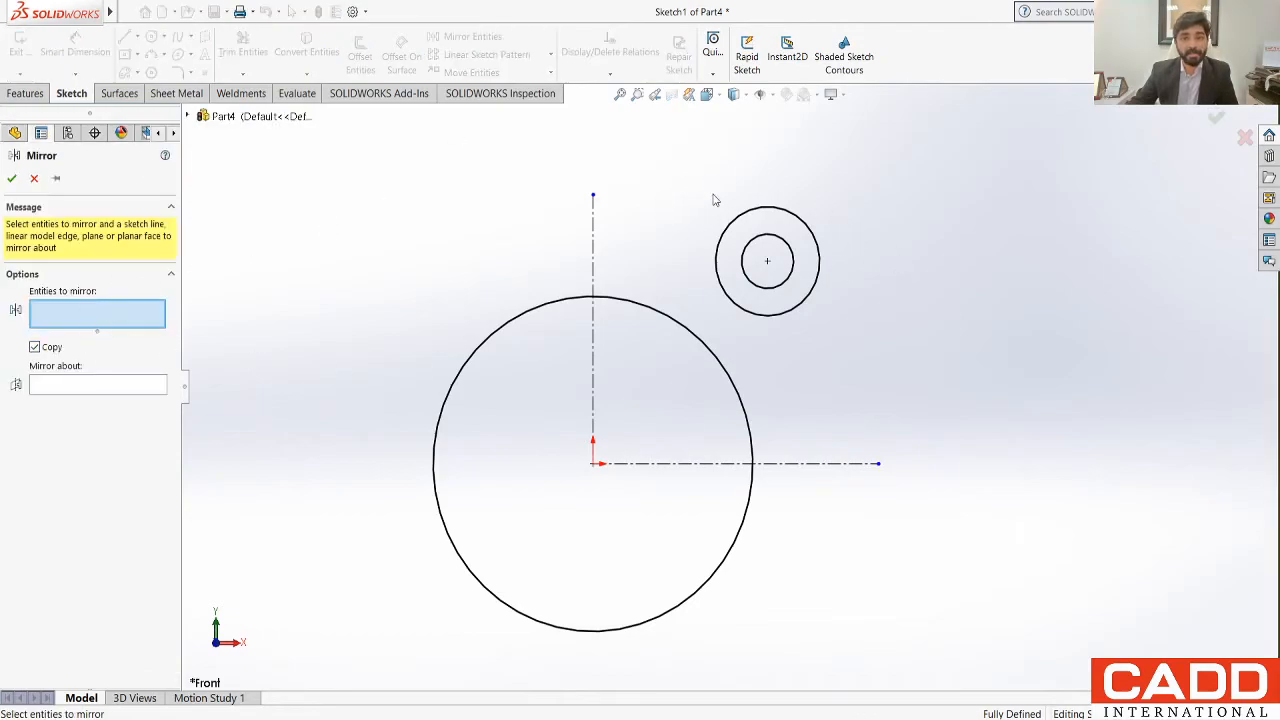
left_click_drag(688, 172, 737, 204)
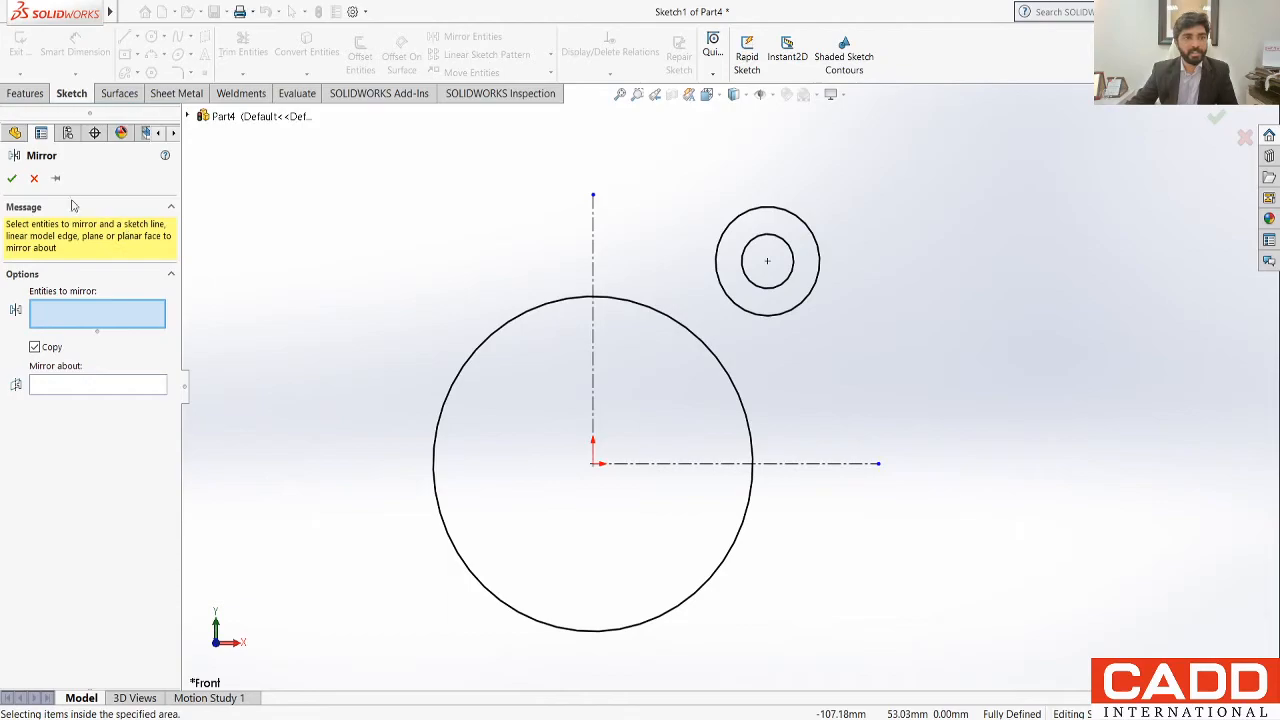
left_click(33, 179)
left_click(128, 37)
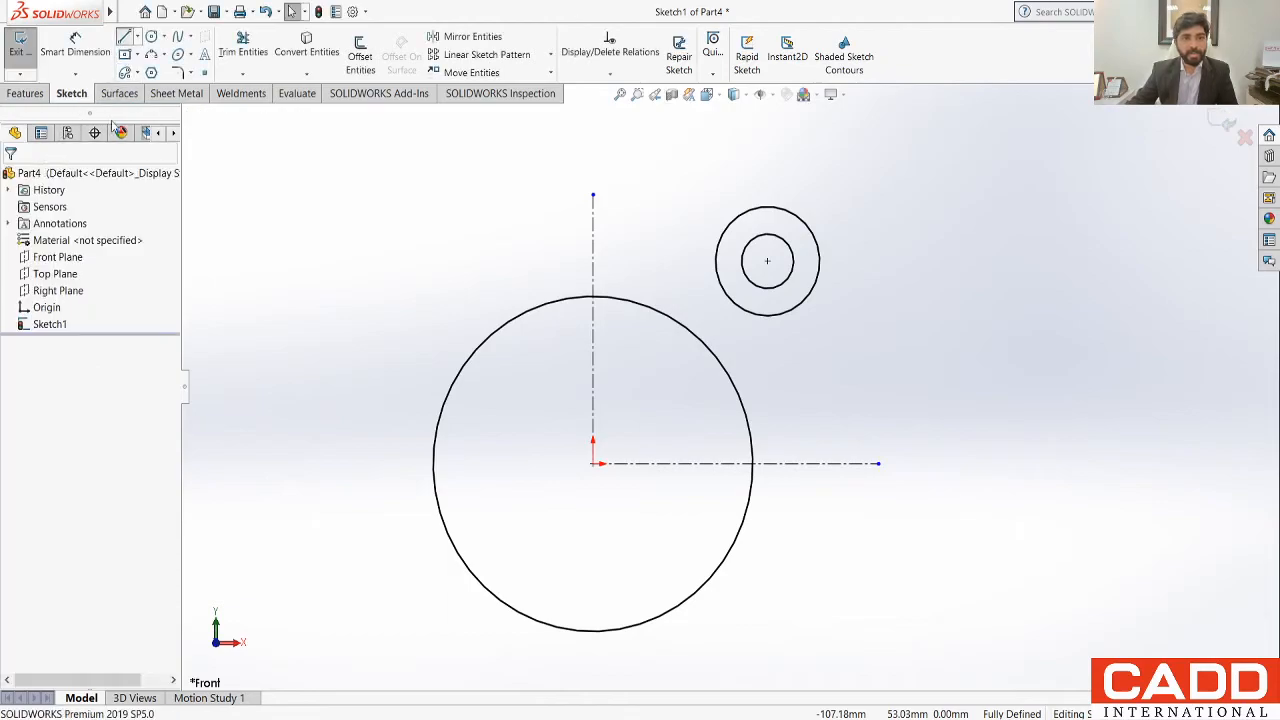
left_click(819, 262)
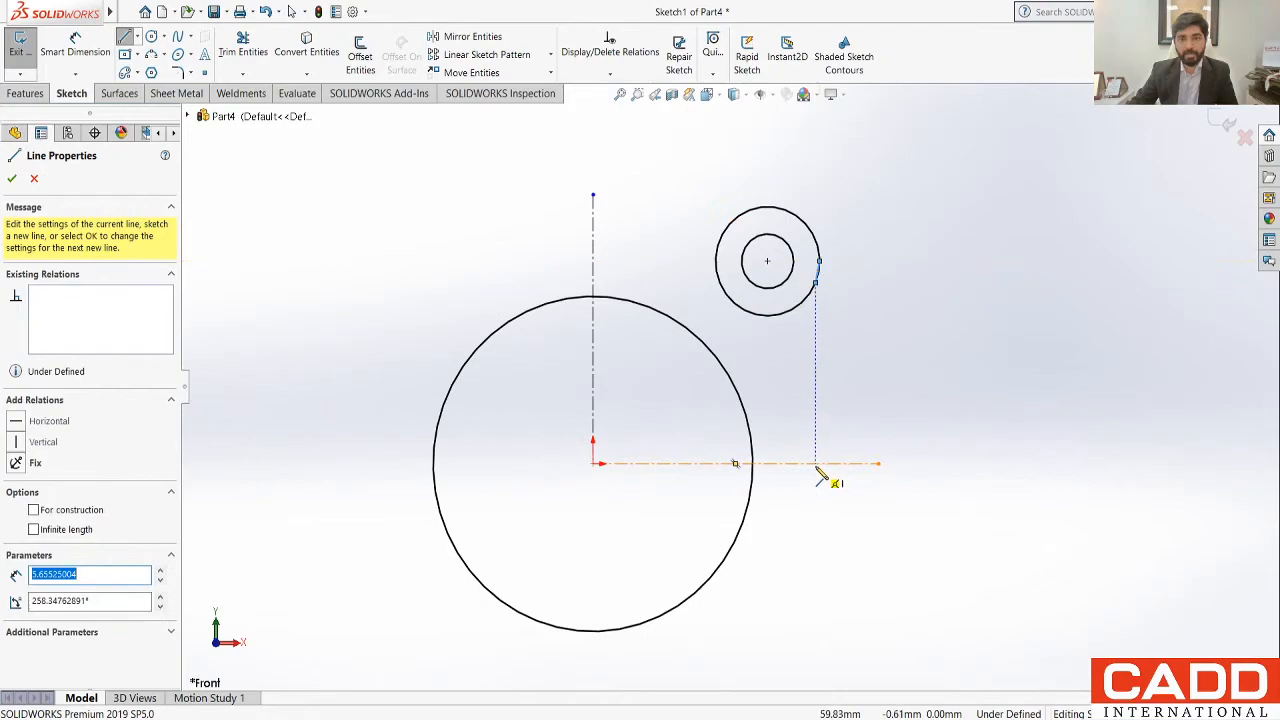
left_click(816, 466)
key("Escape")
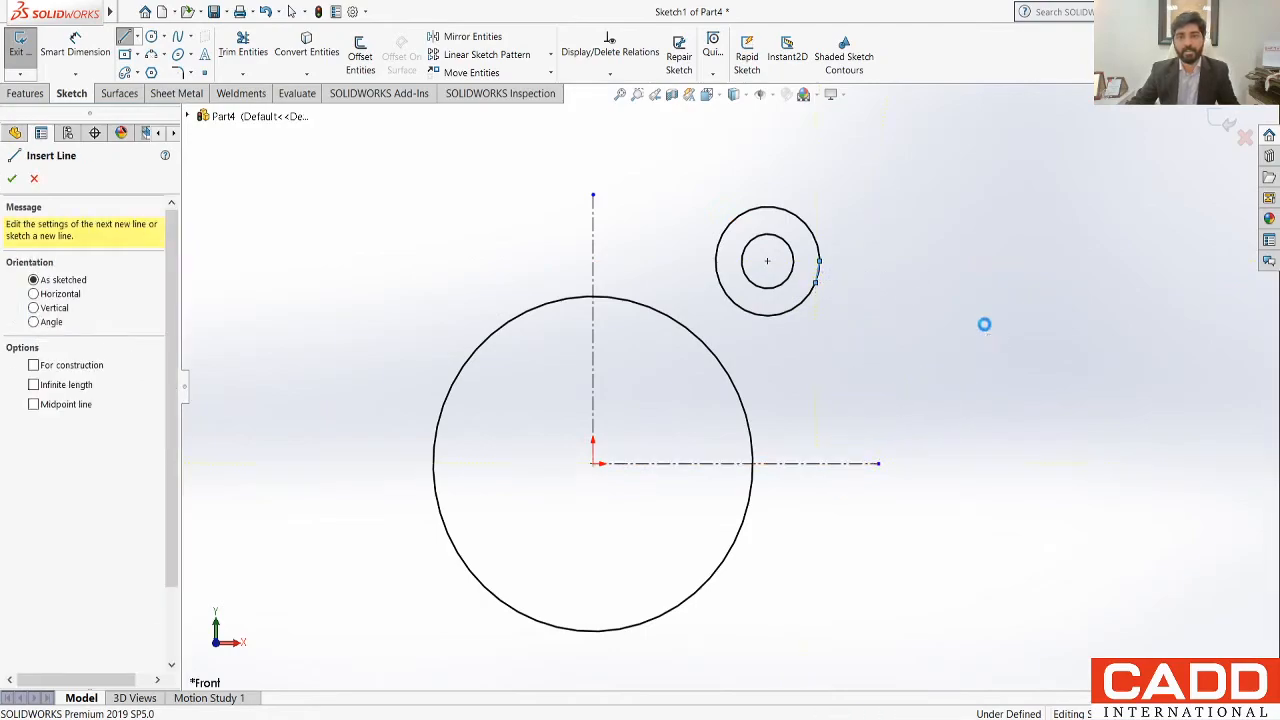
key("Escape")
scroll(817, 300, "down", 5)
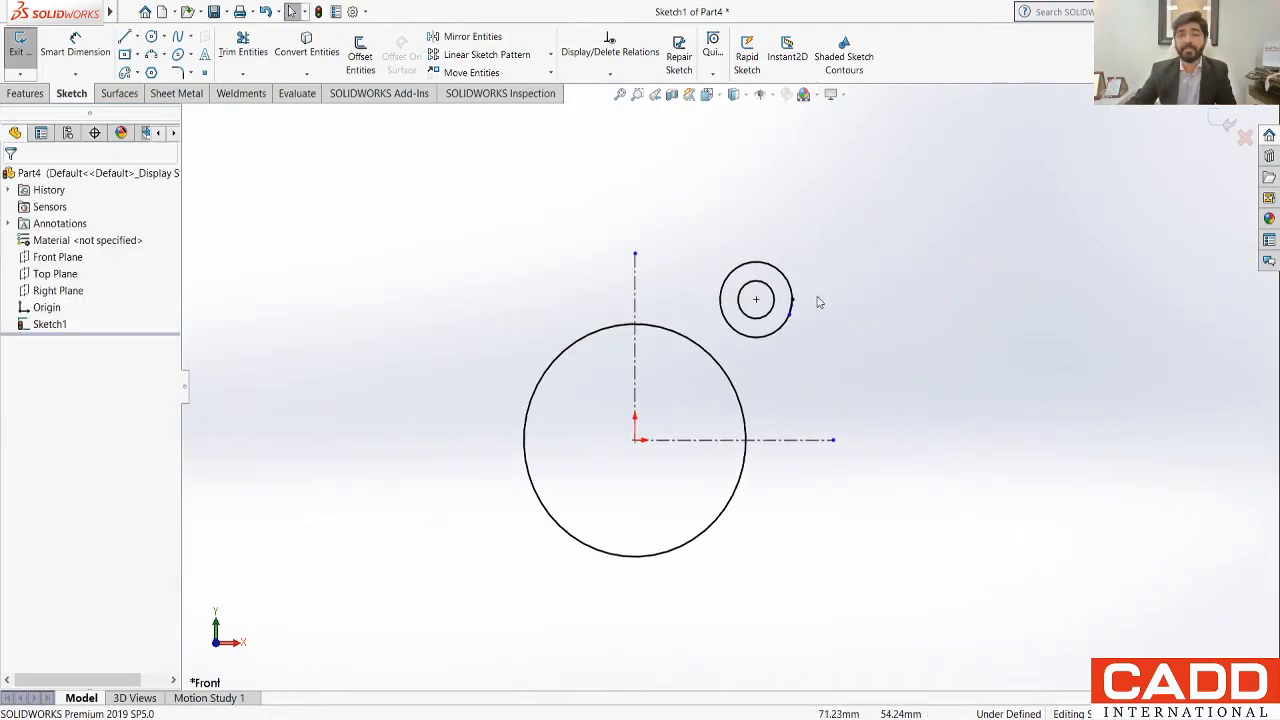
scroll(765, 340, "up", 5)
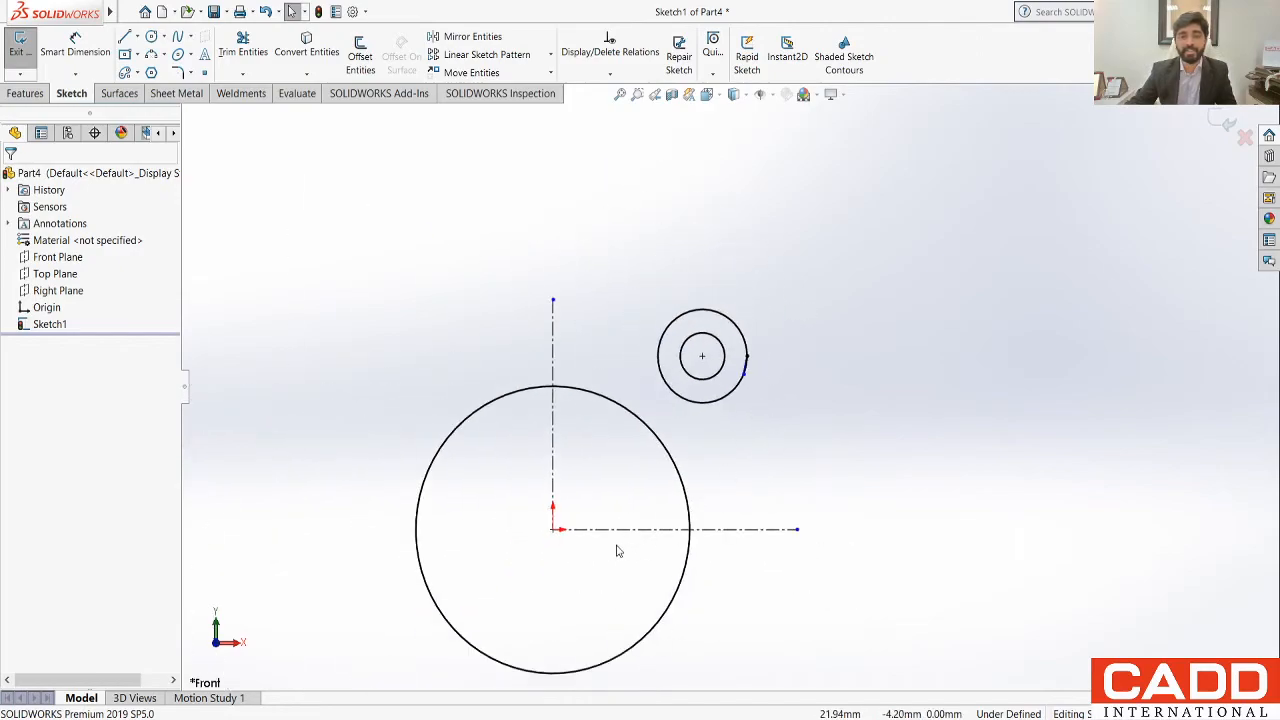
scroll(618, 470, "down", 1)
key("ctrl+z")
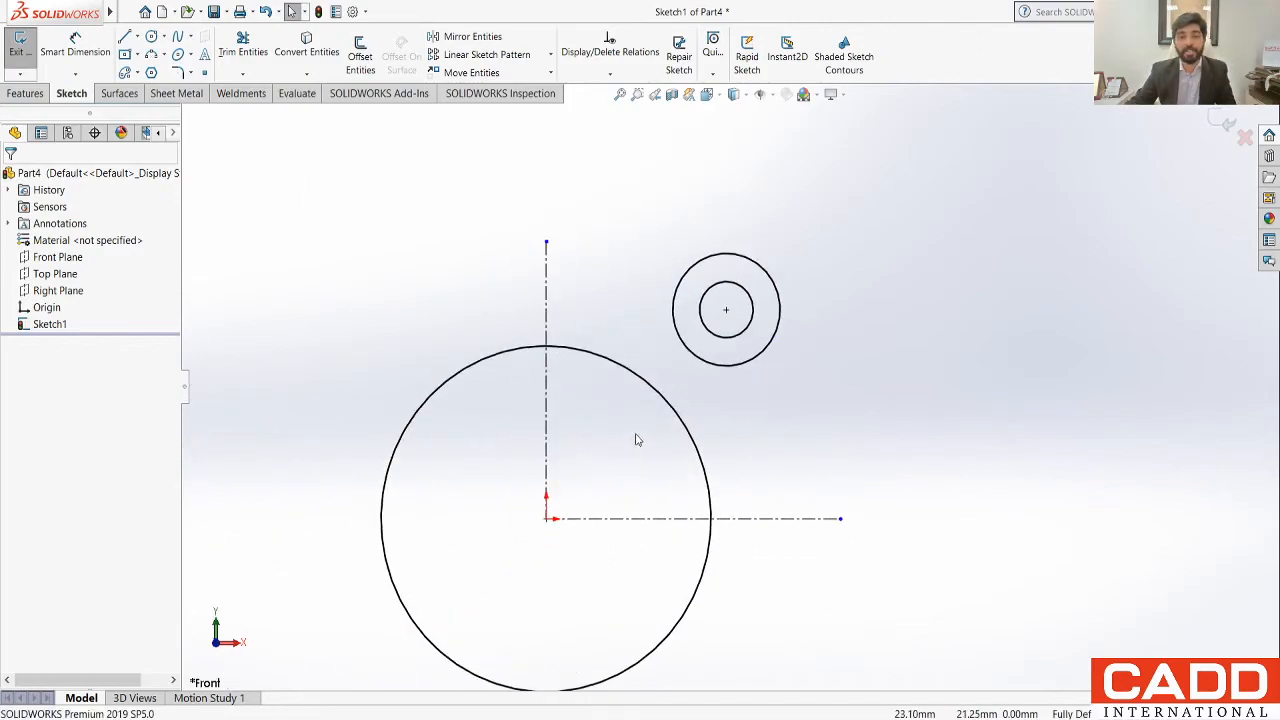
Step: Draw a vertical line about 52 mm long from the right quadrant of the 28 mm circle down to the horizontal centreline
left_click(124, 38)
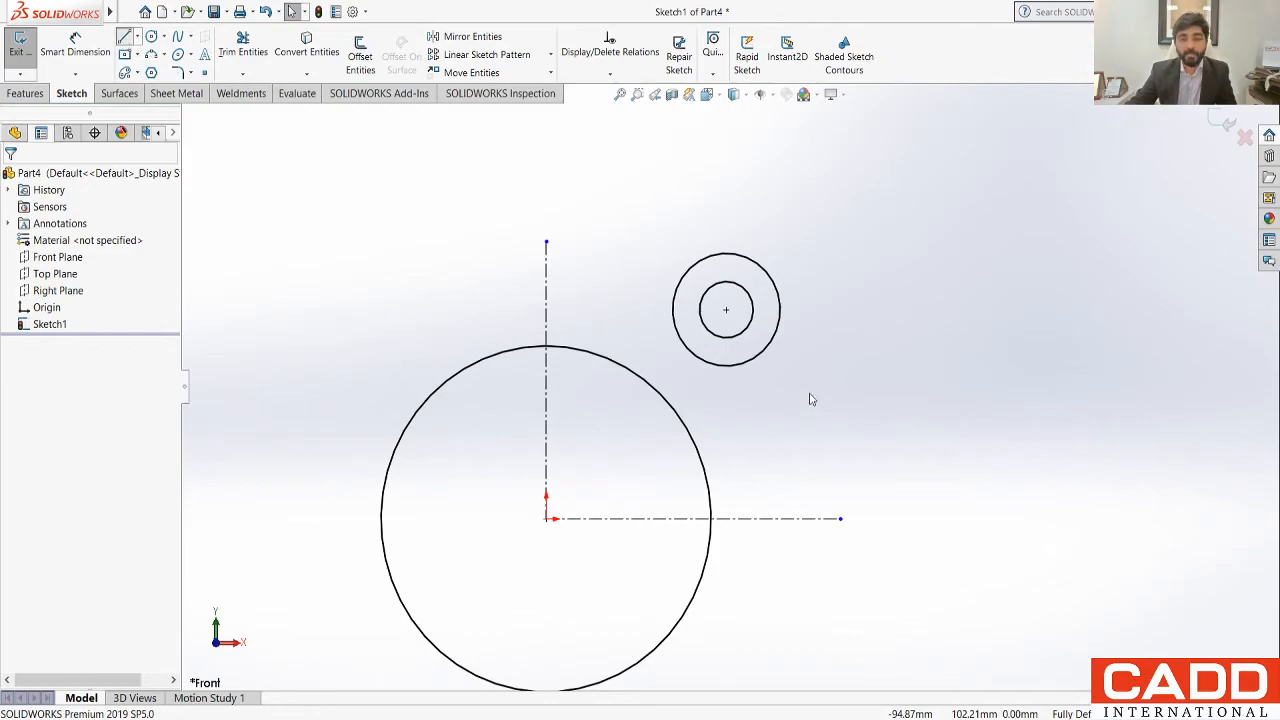
left_click(781, 310)
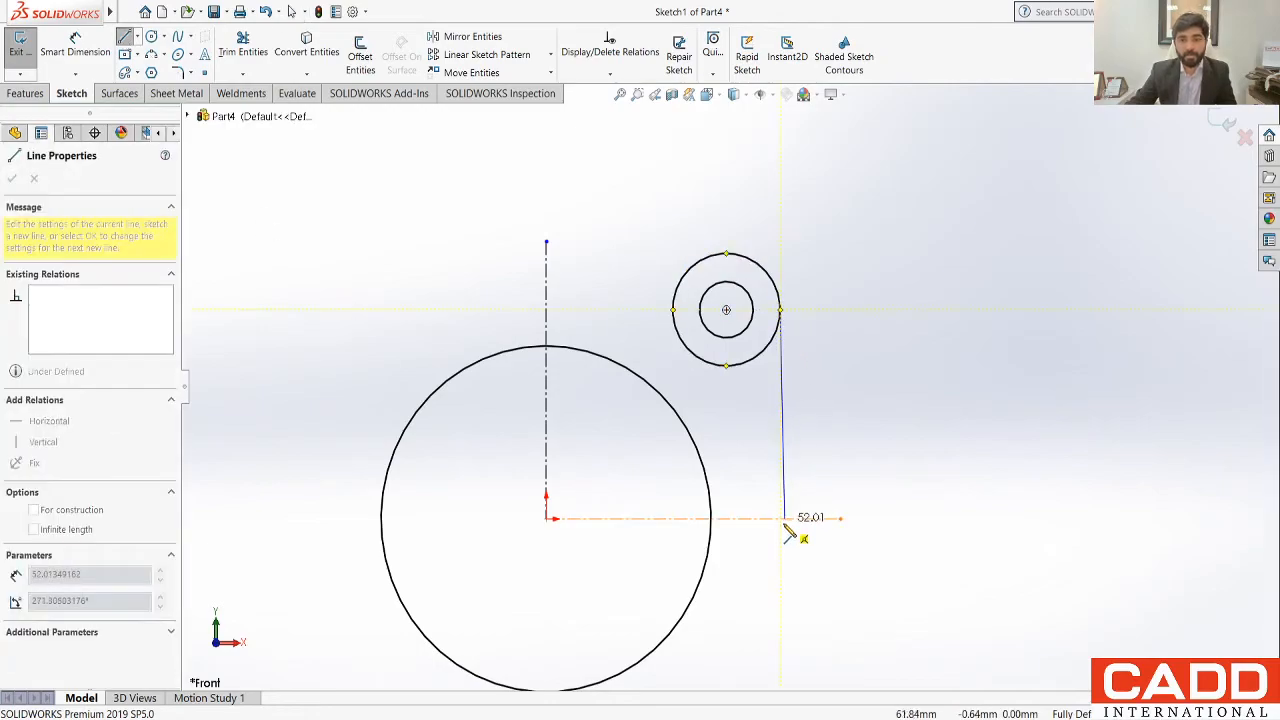
left_click(781, 518)
key("Escape")
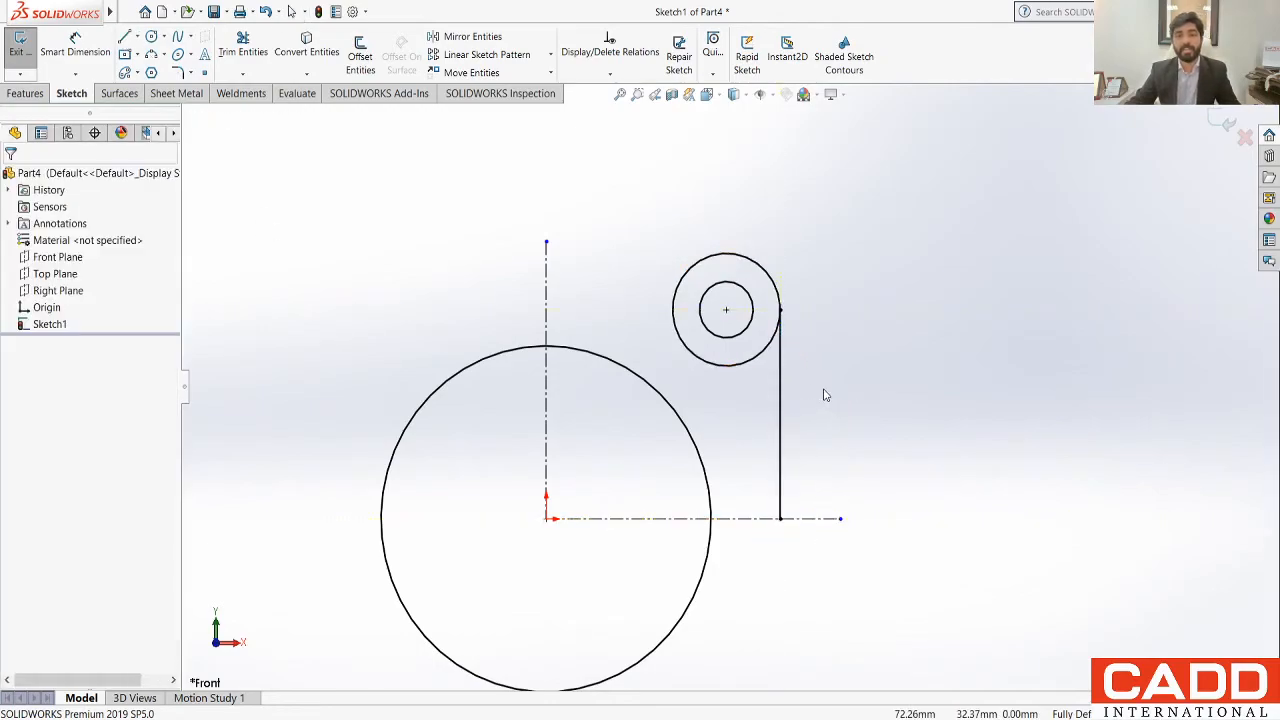
Step: Draw a circle of about 12 mm radius above the 86 mm circle, between the vertical centreline and the concentric circles
scroll(590, 378, "down", 2)
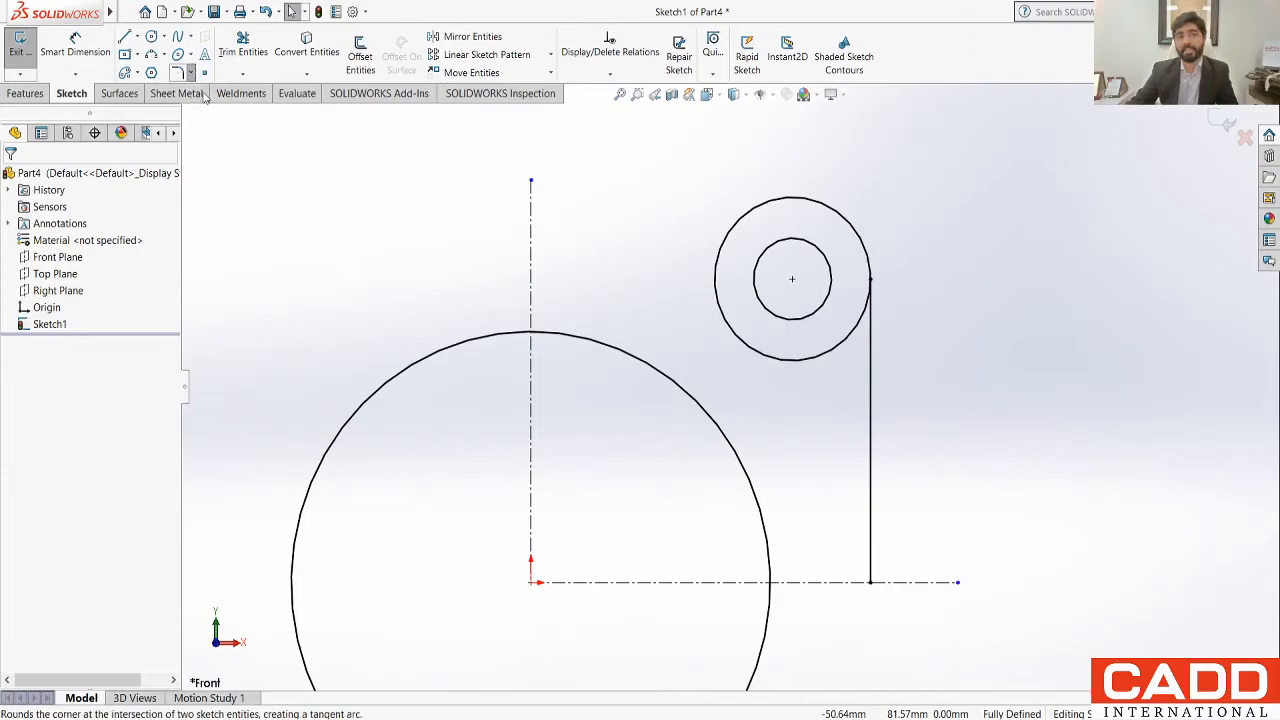
left_click(151, 36)
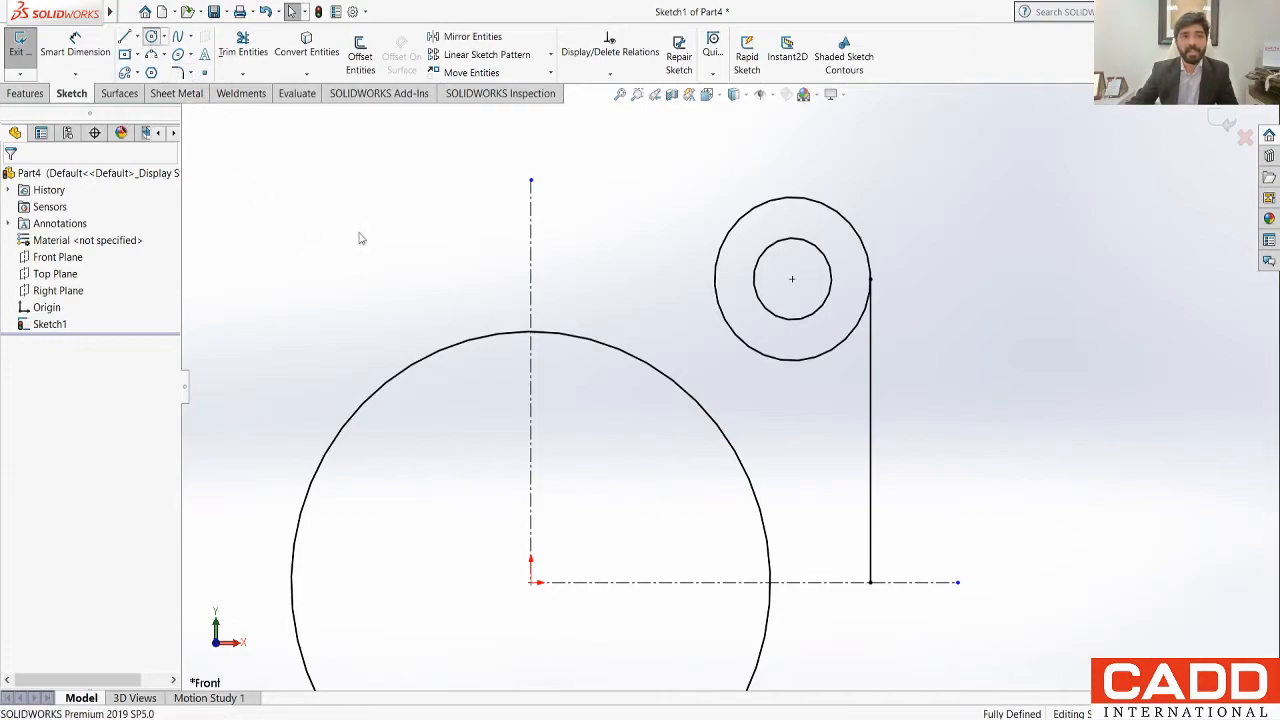
left_click(614, 259)
left_click(649, 314)
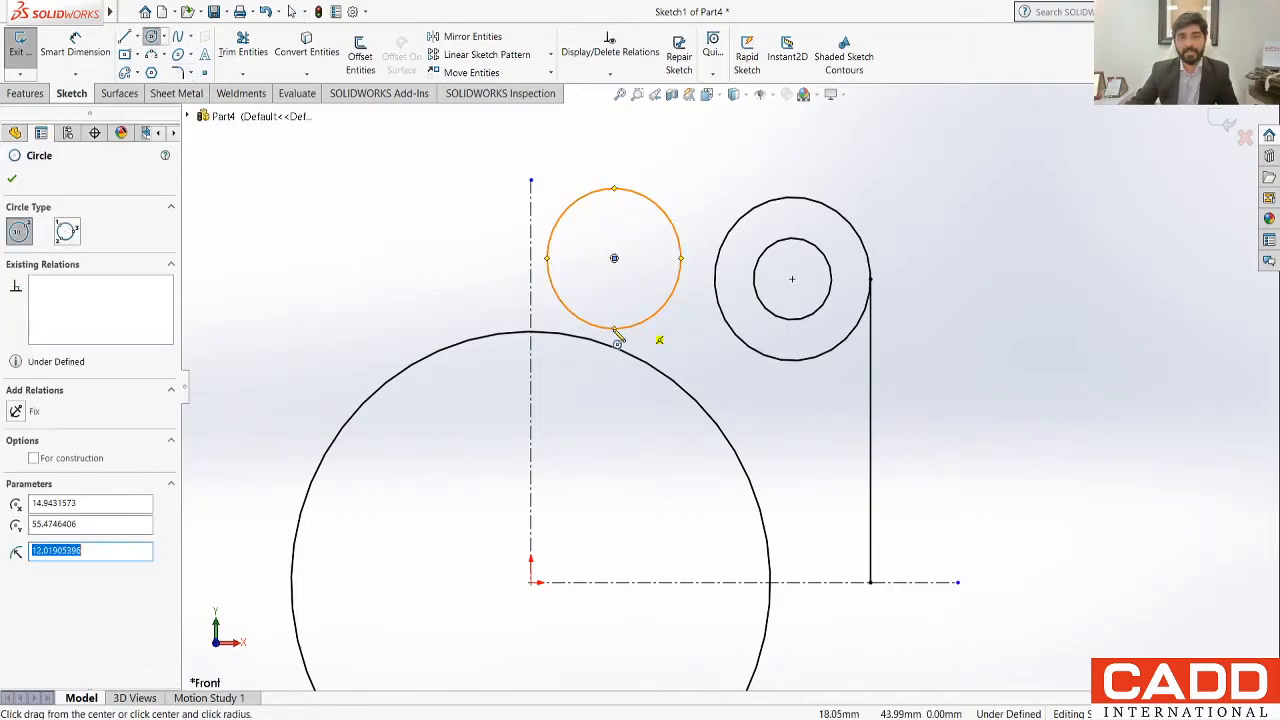
Step: Dimension the new circle's diameter as 24 mm
left_click(75, 48)
left_click(651, 198)
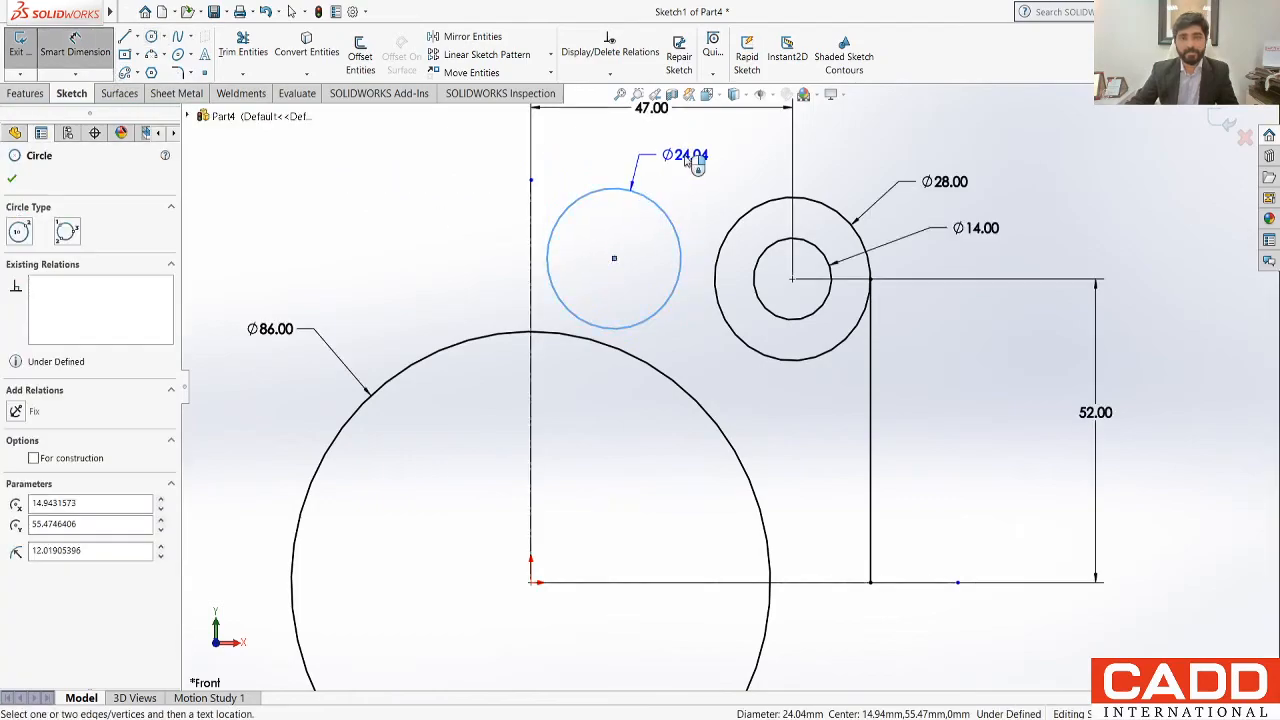
left_click(692, 148)
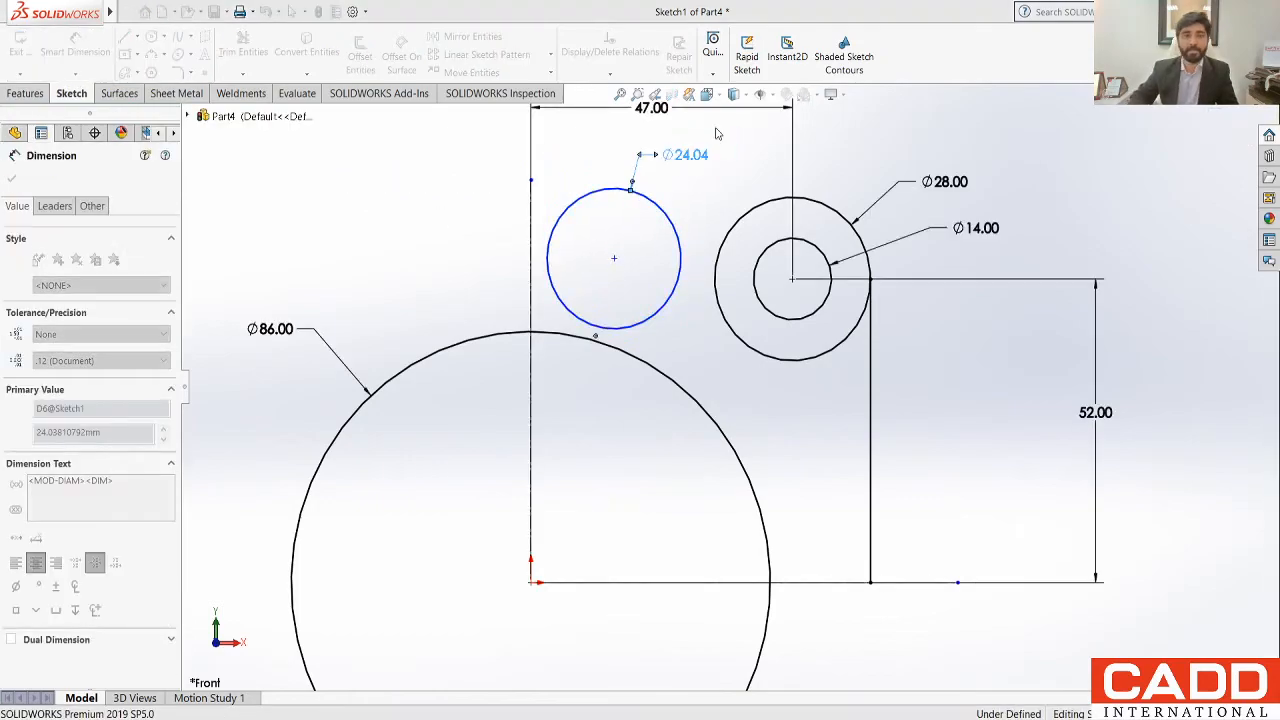
type("24")
key("Return")
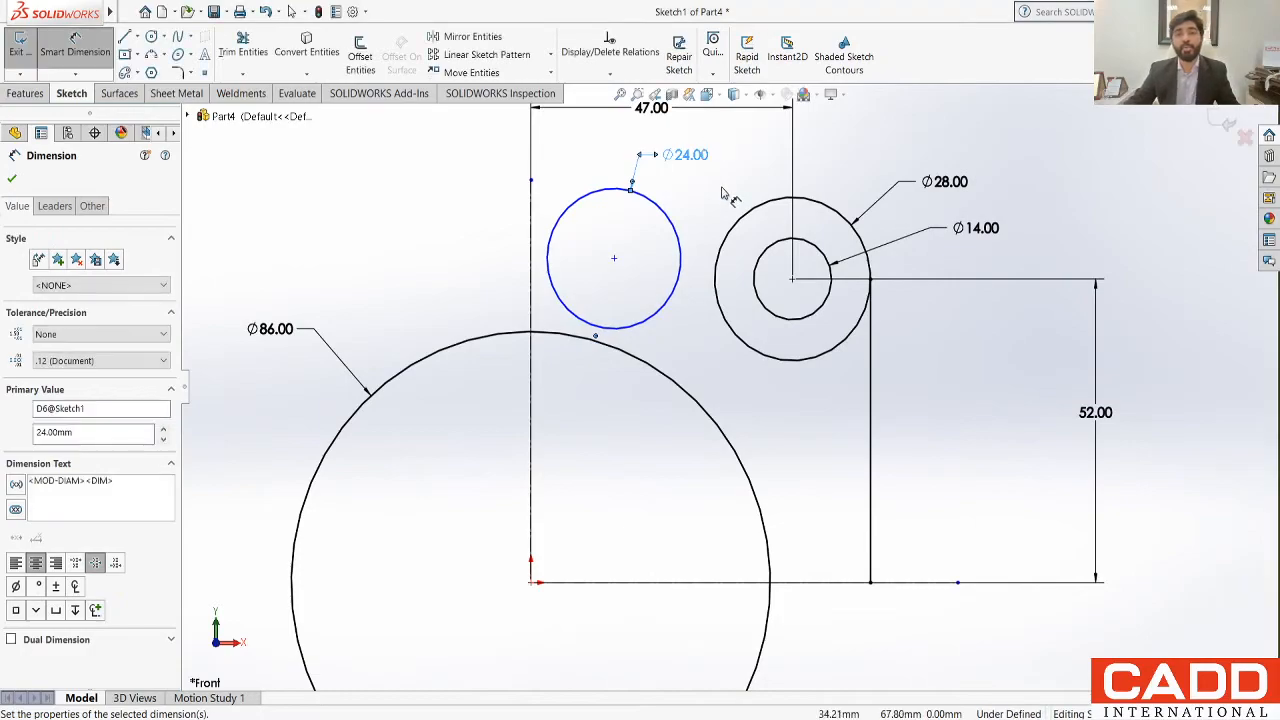
key("Escape")
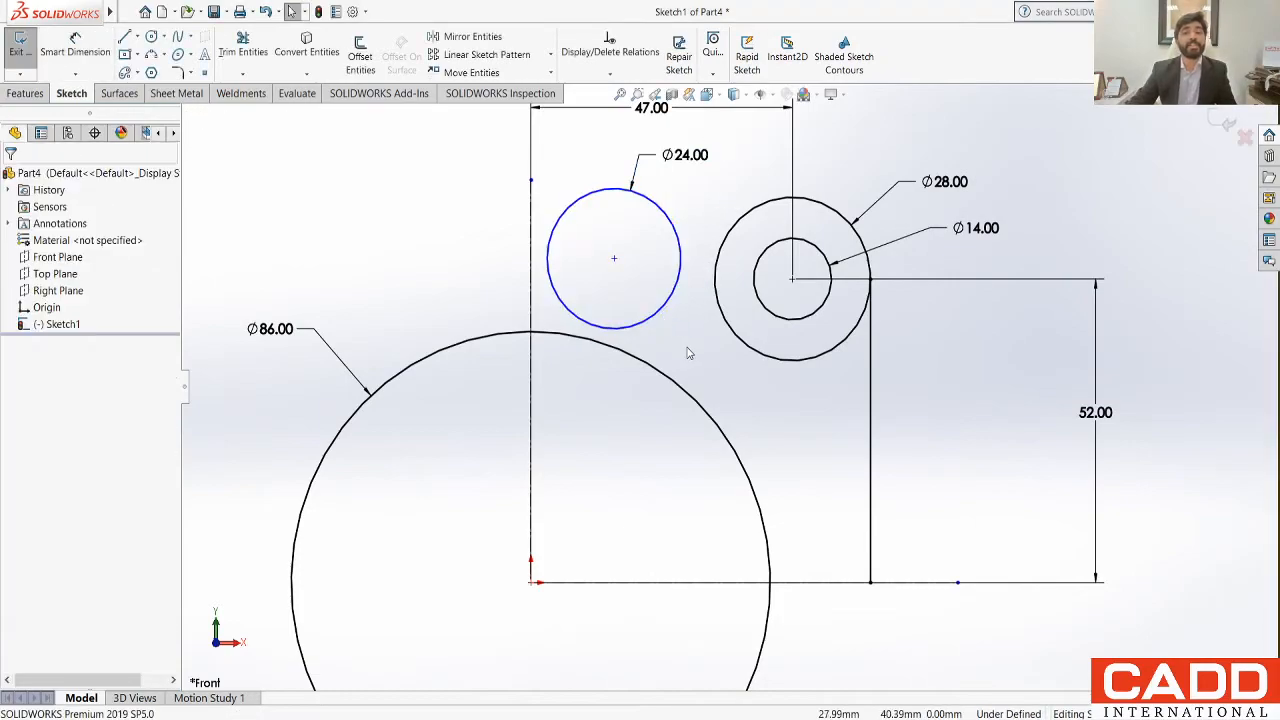
Step: Make the 24 mm circle tangent to the large 86 mm circle
scroll(688, 353, "up", 3)
scroll(669, 440, "down", 2)
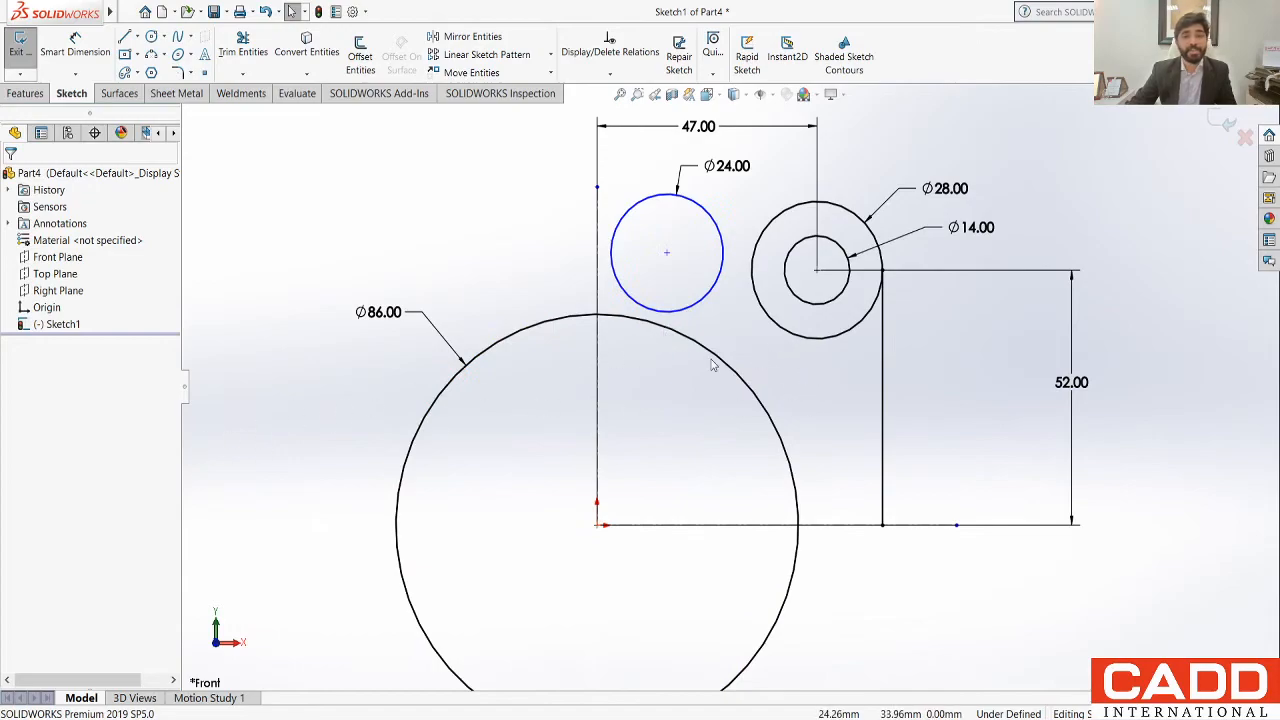
left_click(707, 300)
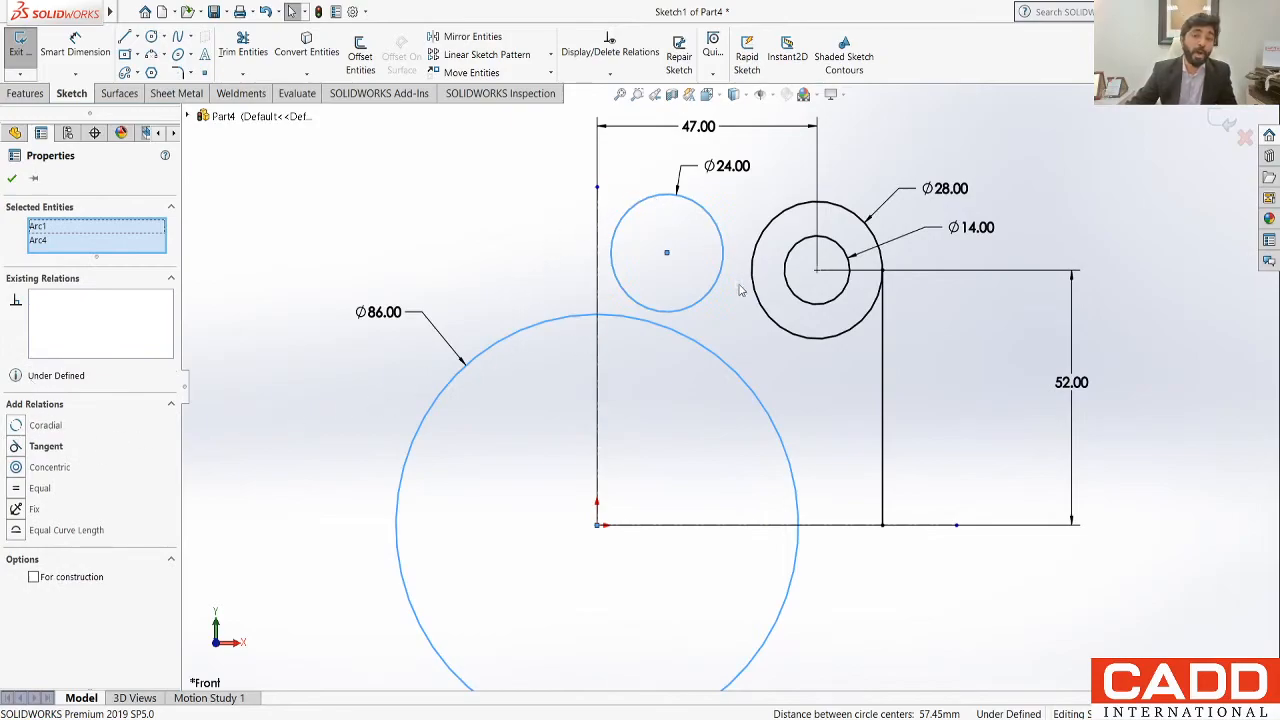
left_click(45, 446)
left_click(12, 178)
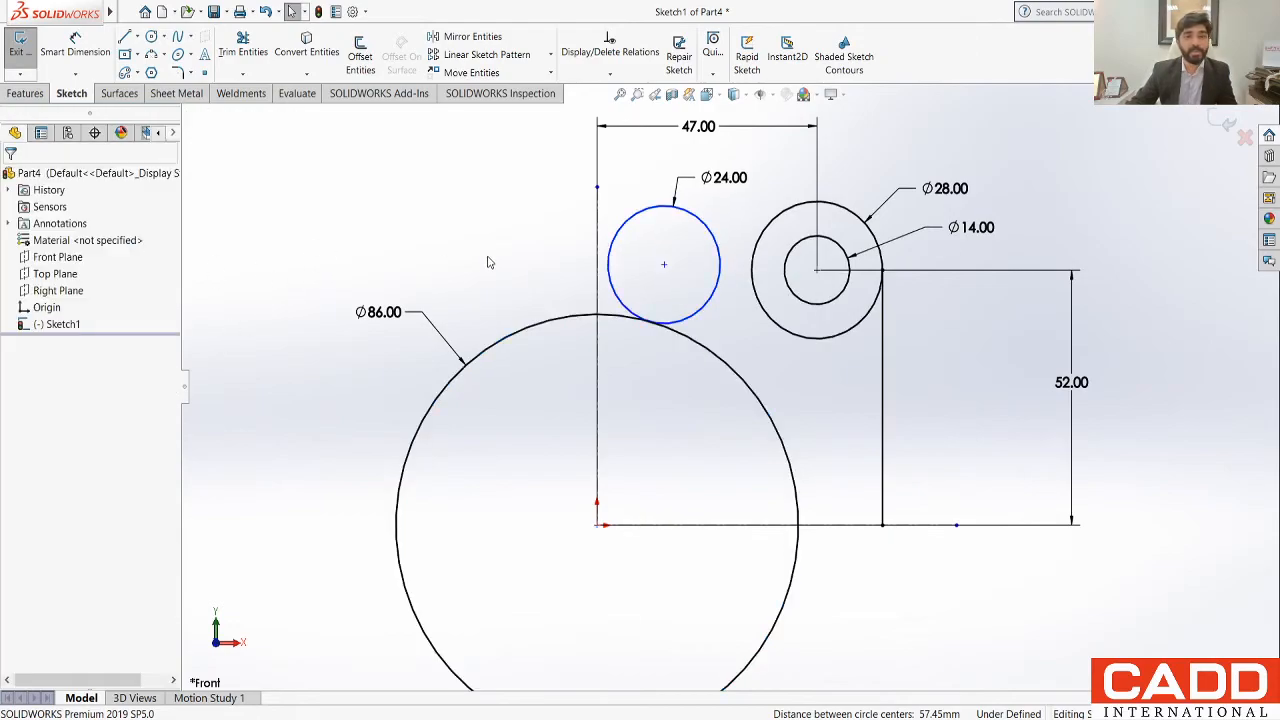
left_click(717, 284)
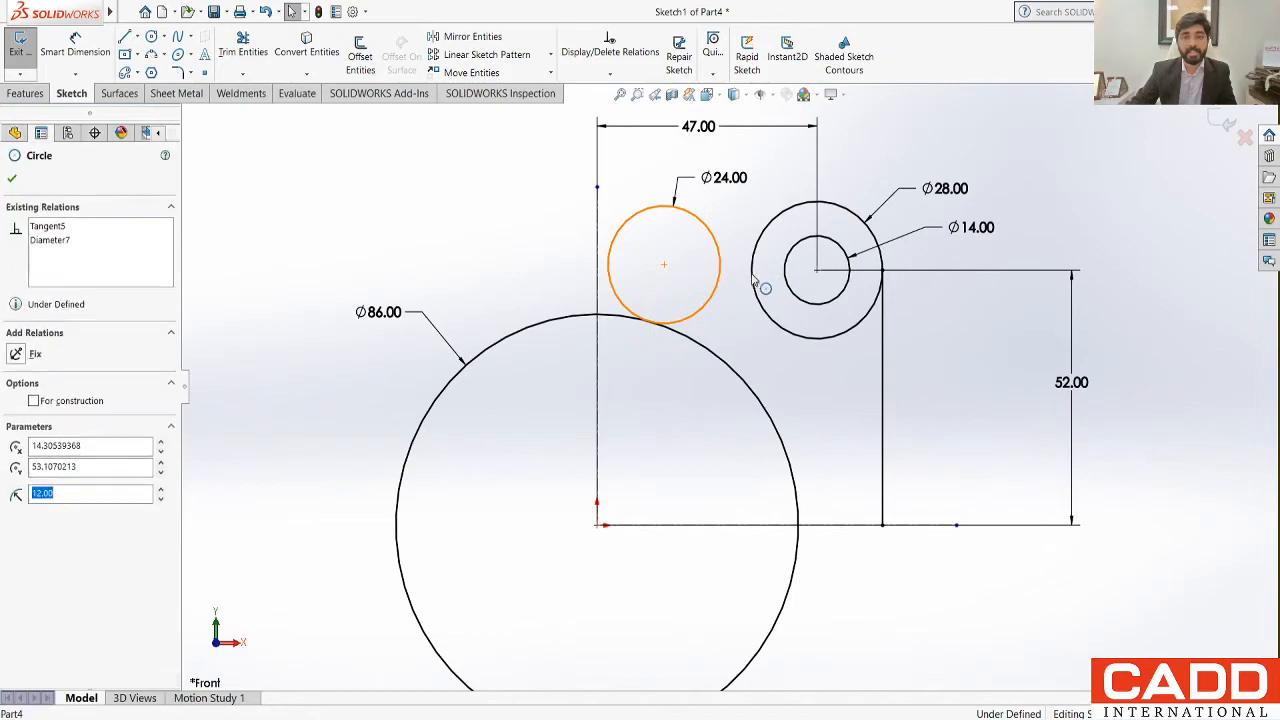
left_click(753, 279, "ctrl")
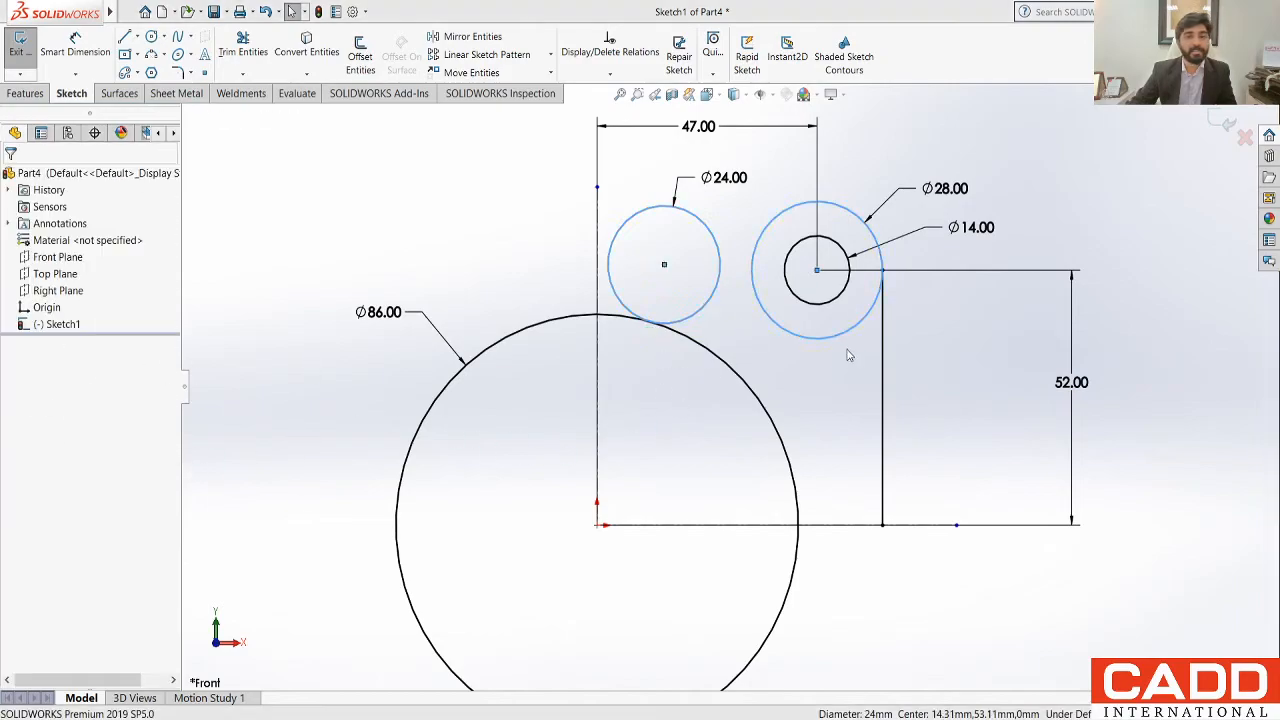
left_click(453, 262)
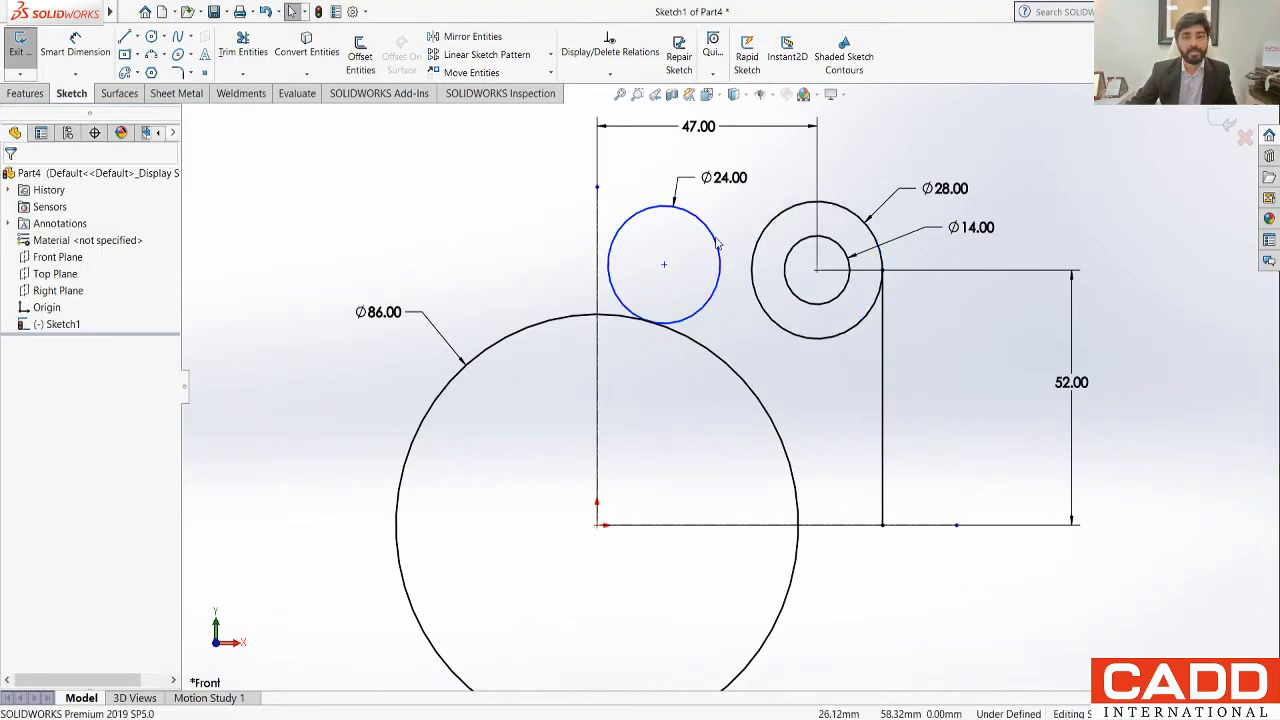
Step: Make the 24 mm circle tangent to the 28 mm circle
left_click(706, 304)
left_click(767, 311, "ctrl")
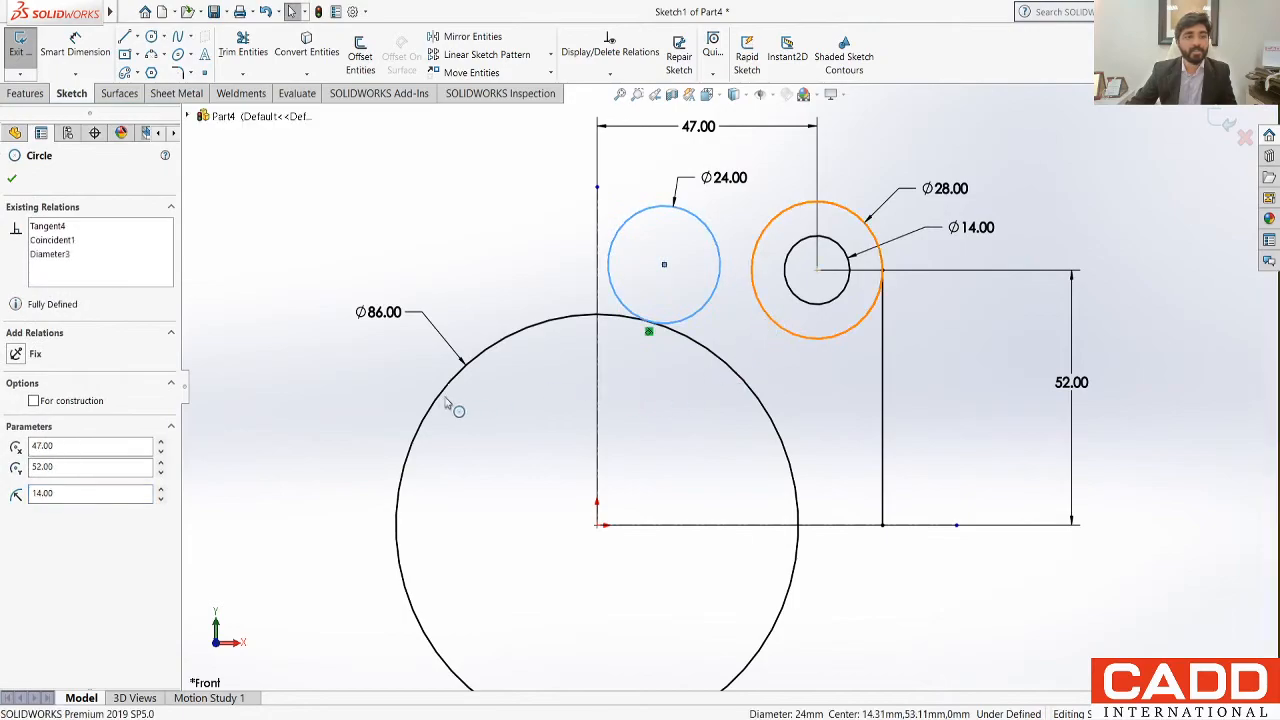
left_click(40, 455)
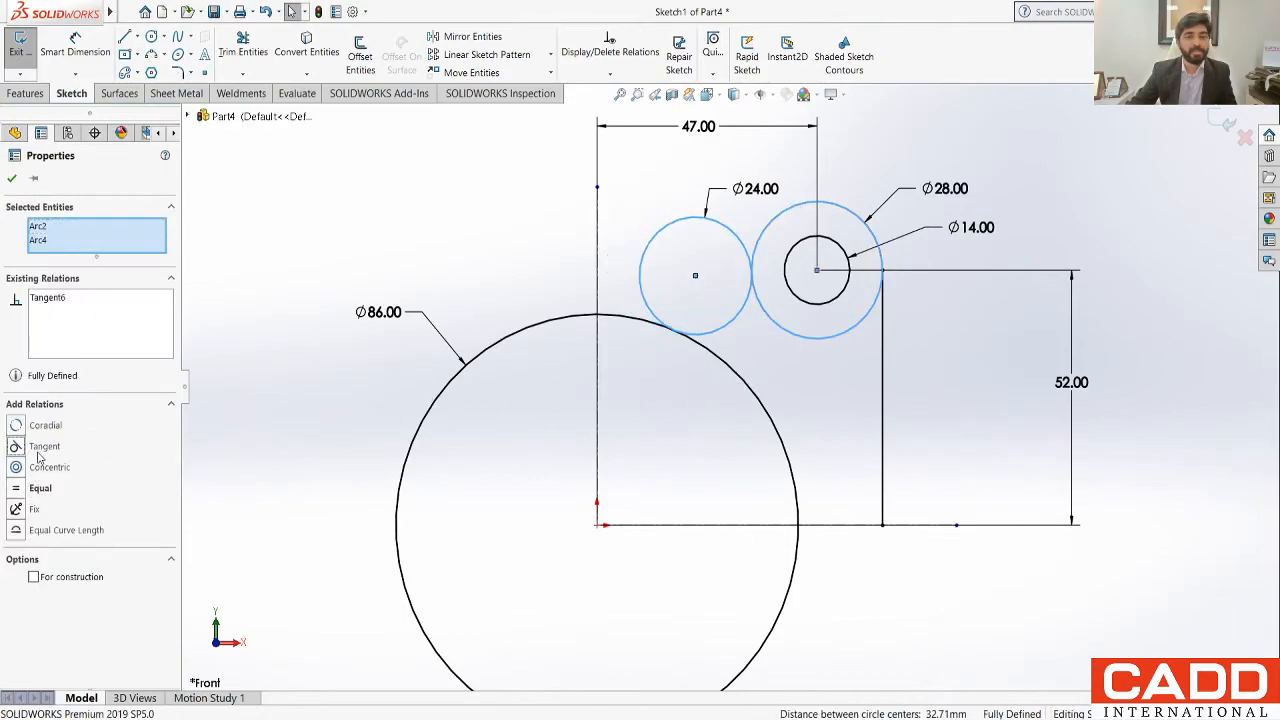
left_click(416, 234)
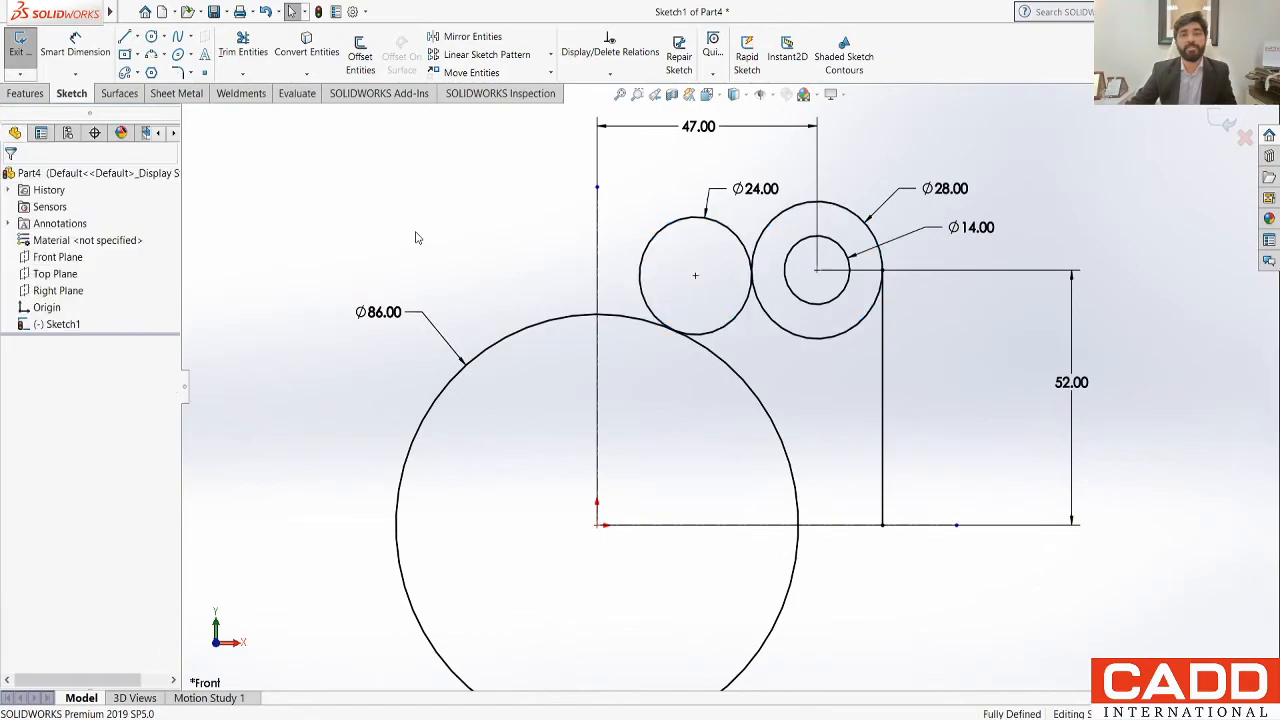
scroll(763, 368, "up", 3)
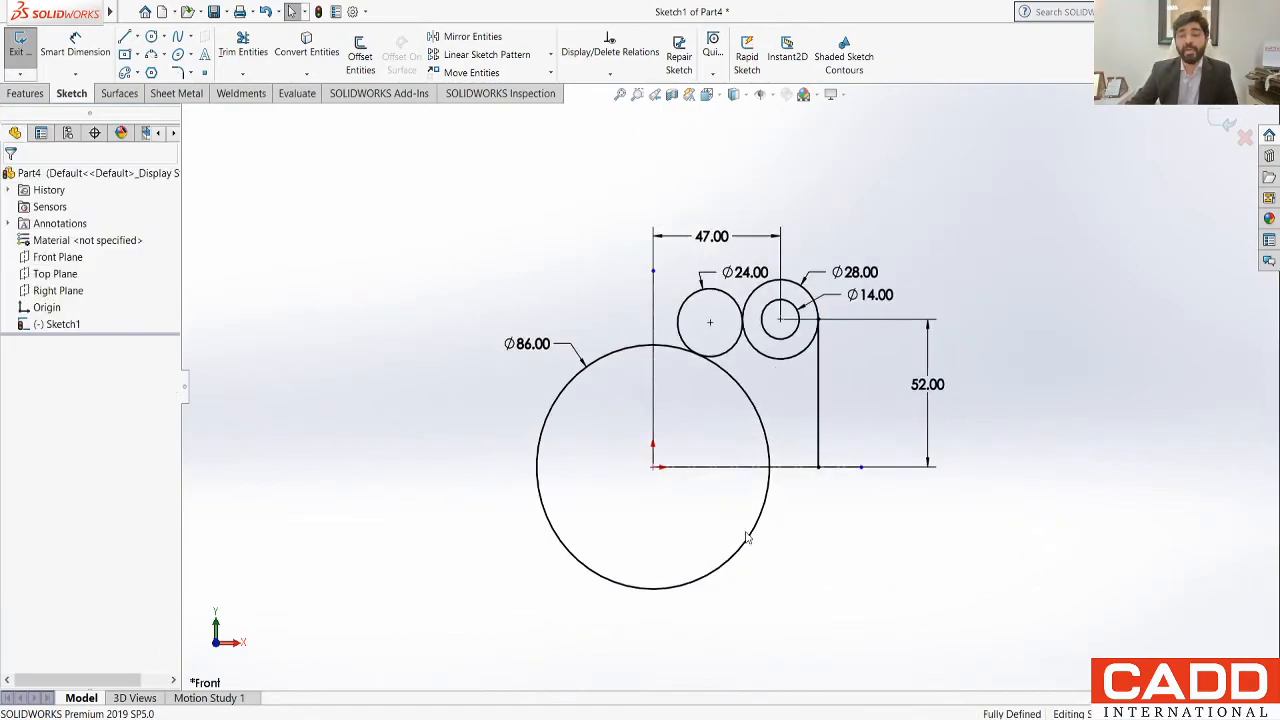
scroll(748, 534, "down", 1)
scroll(740, 214, "down", 1)
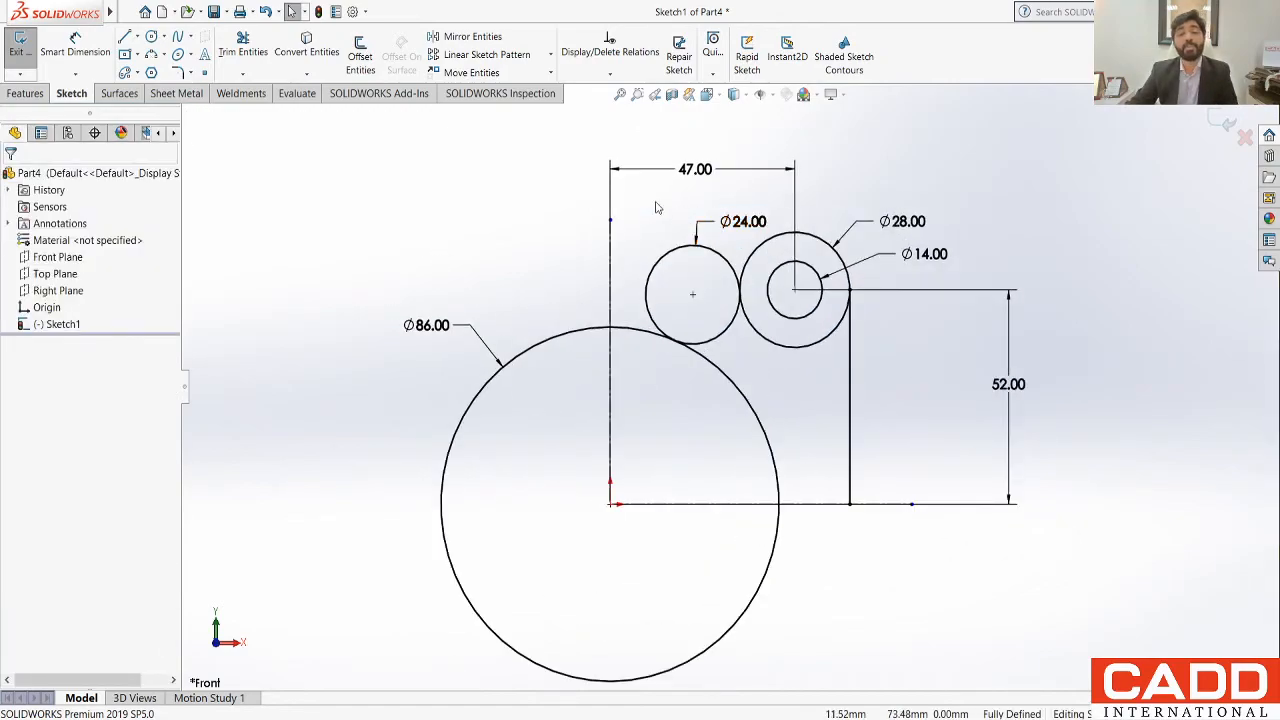
left_click(243, 45)
mouse_move(640, 199)
left_mouse_down()
mouse_move(686, 293)
mouse_move(657, 283)
left_mouse_up()
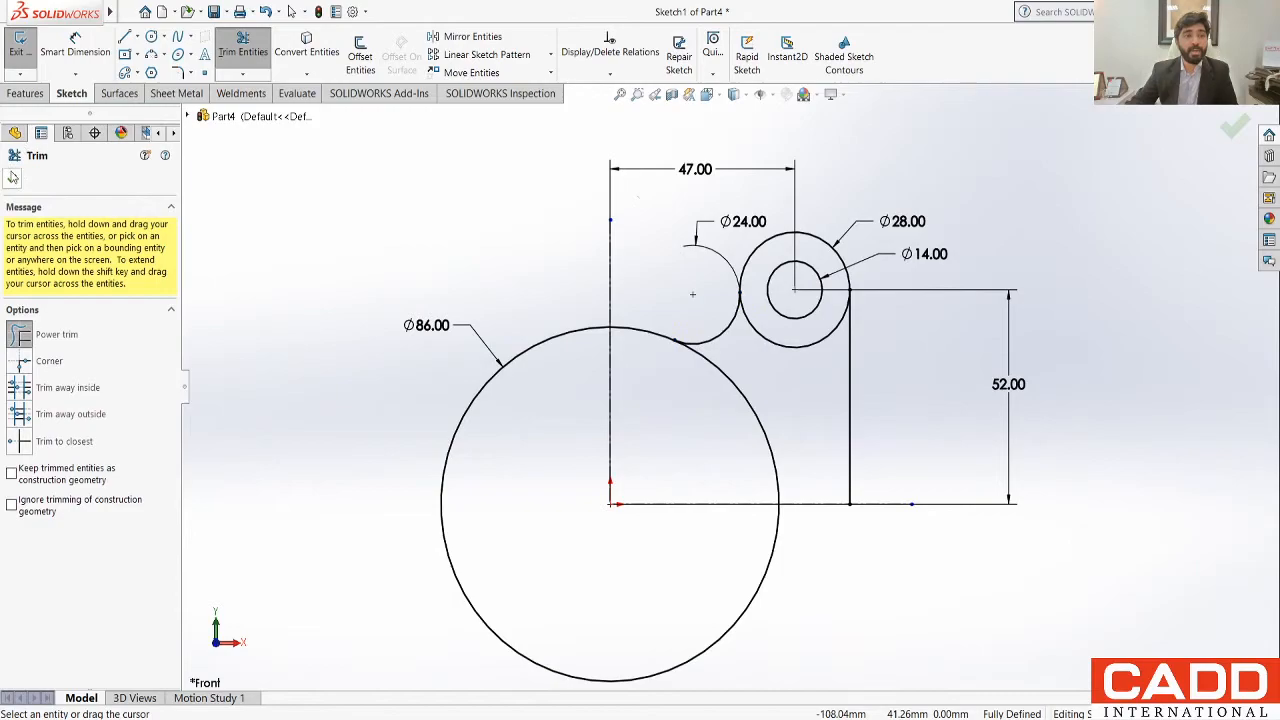
key("ctrl+z")
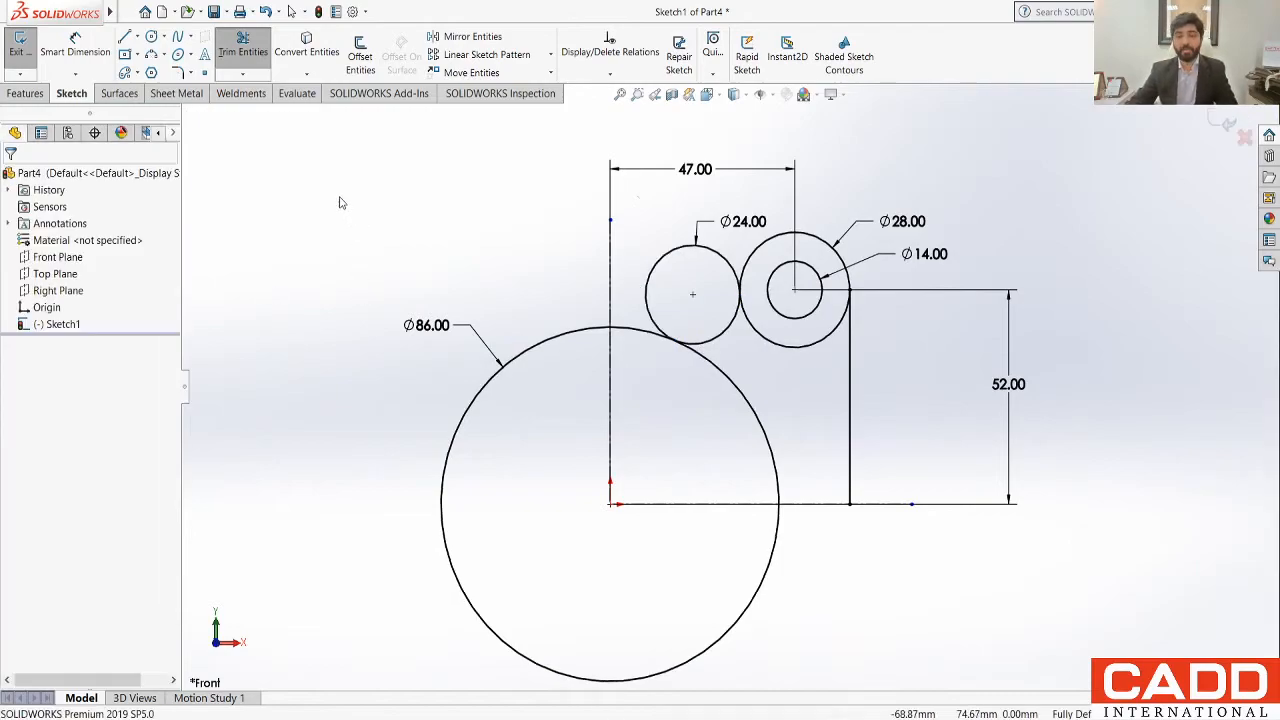
Step: Power-trim the upper-left part of the 24 mm circle and the lower part of the 28 mm circle between their tangent points
left_click(243, 45)
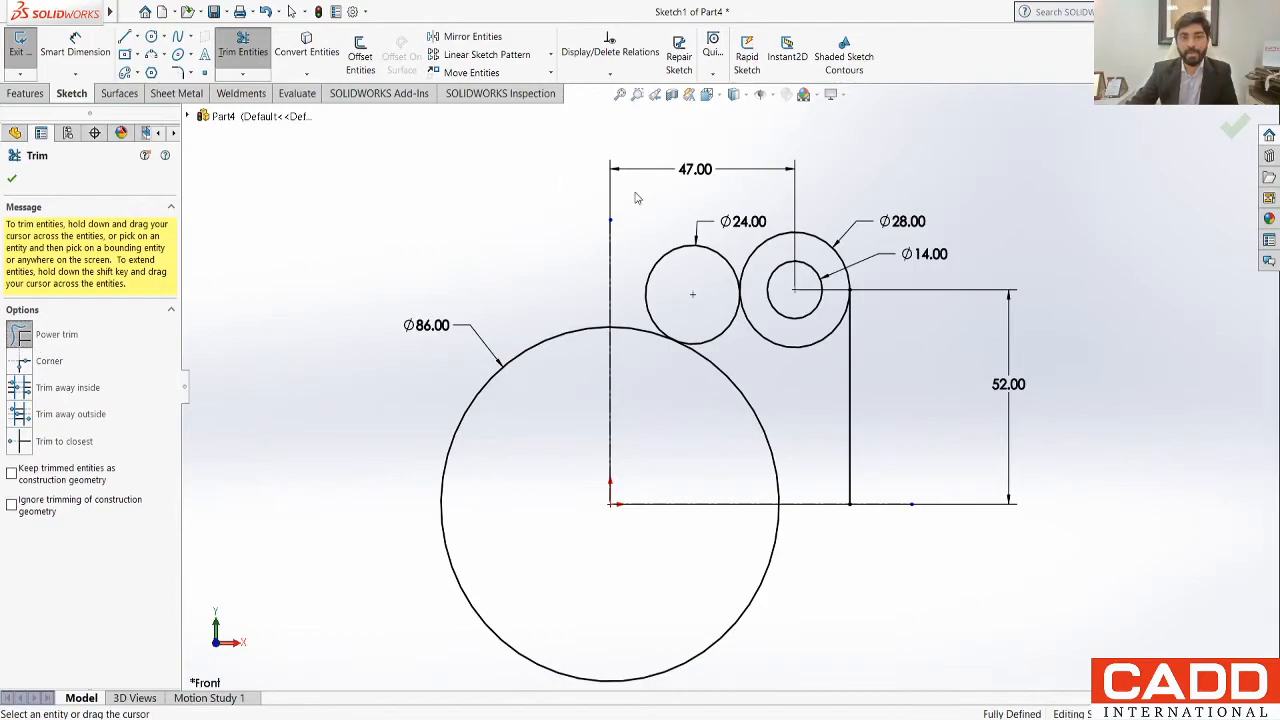
left_click_drag(634, 198, 672, 271)
left_click_drag(712, 322, 706, 316)
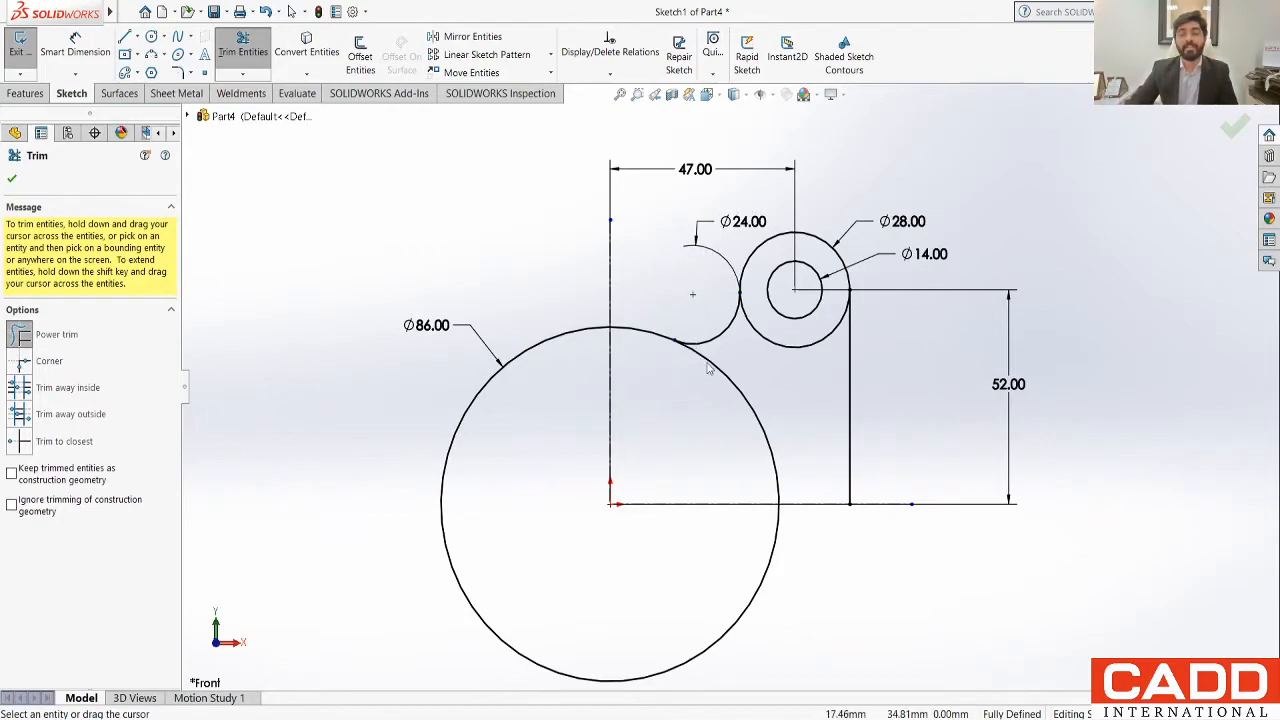
scroll(740, 390, "up", 1)
scroll(785, 390, "down", 1)
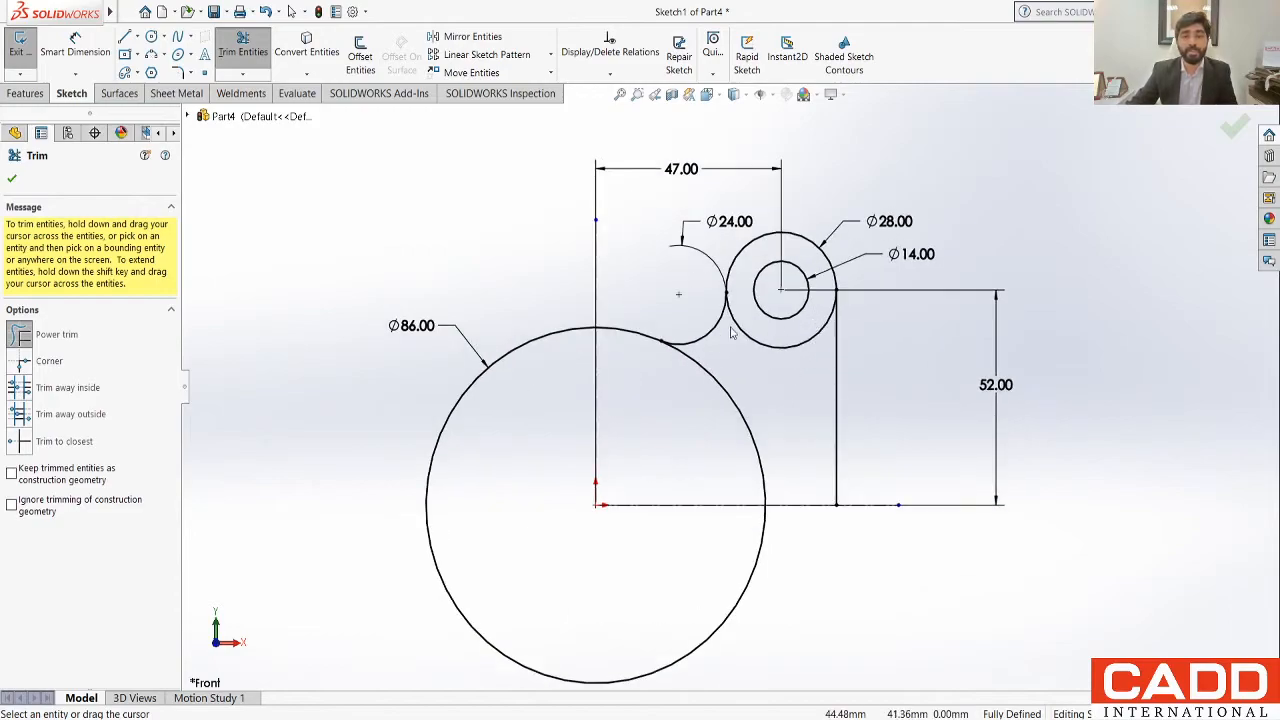
left_click_drag(810, 385, 812, 325)
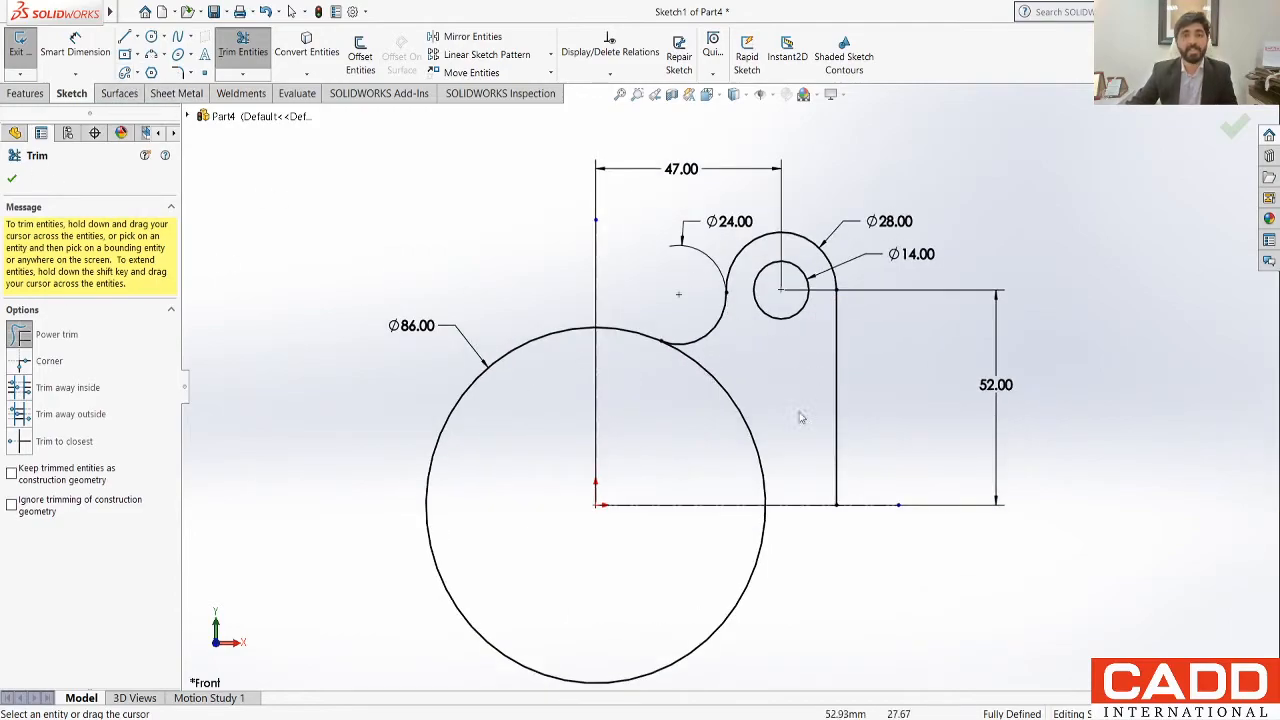
left_click(12, 180)
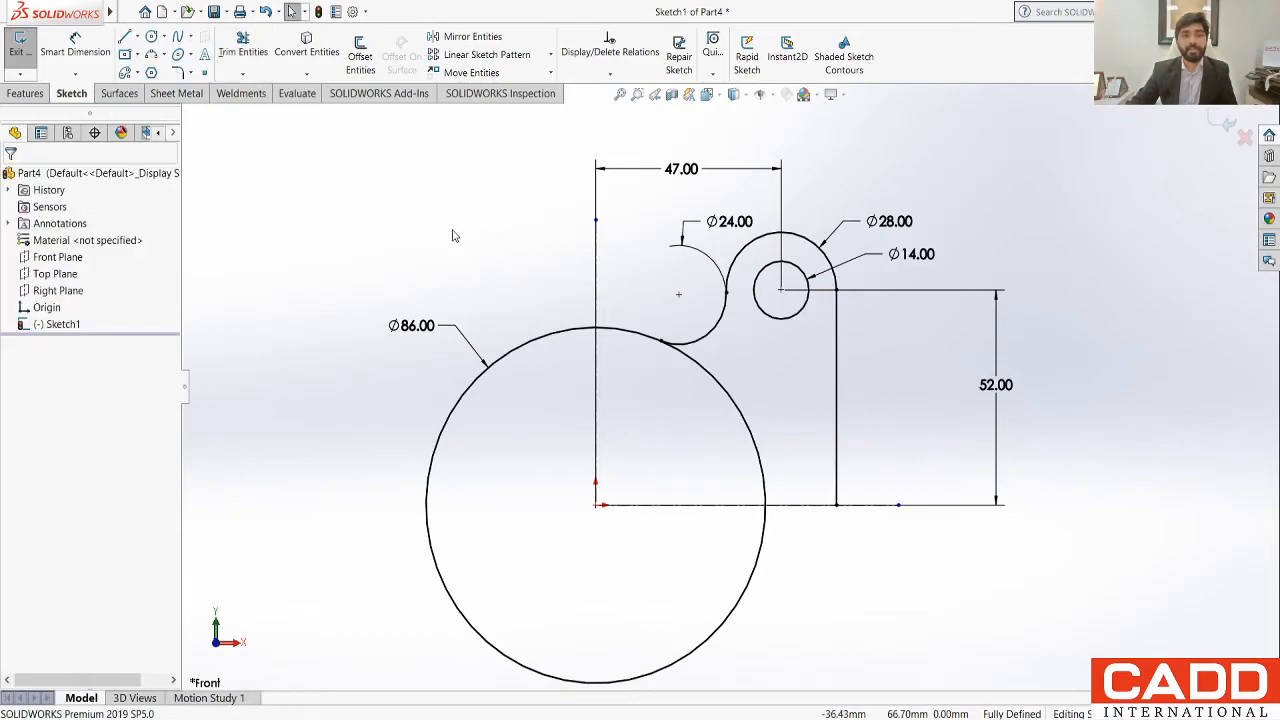
key("f")
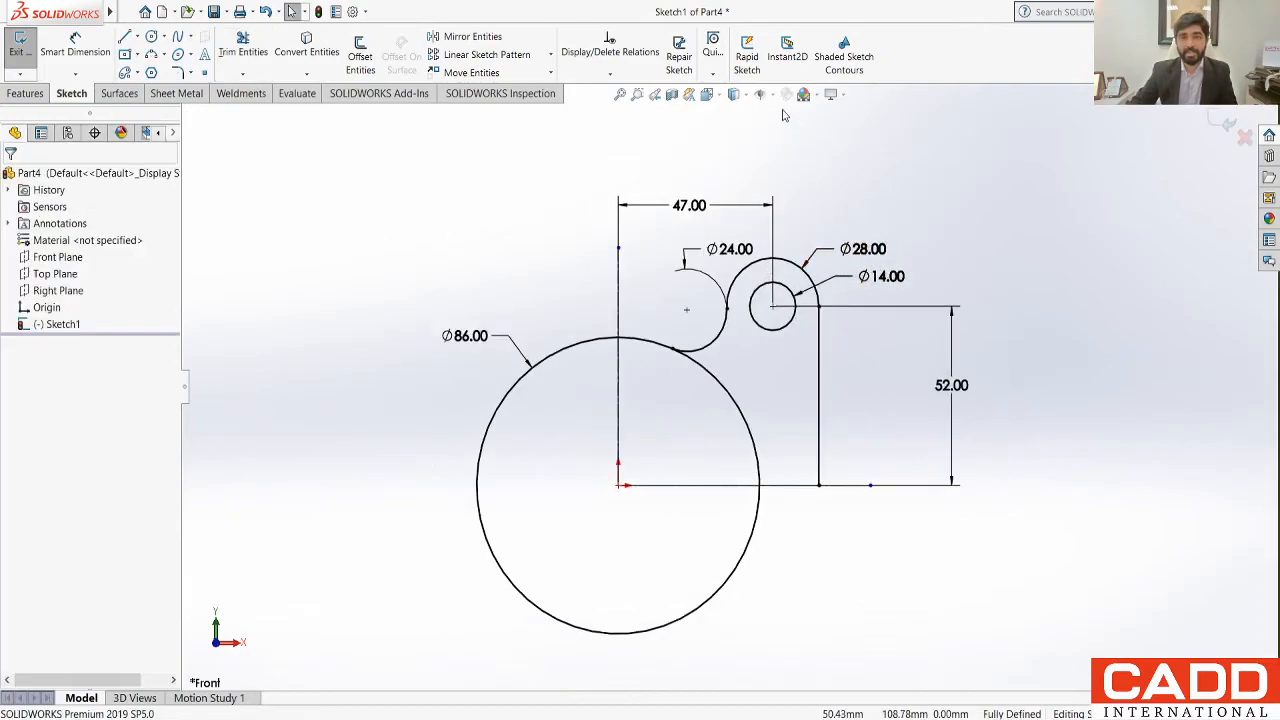
Step: Hide the sketch dimensions and mirror the upper-right lug's line, arcs and hole about the vertical centreline, keeping the originals
left_click(770, 235)
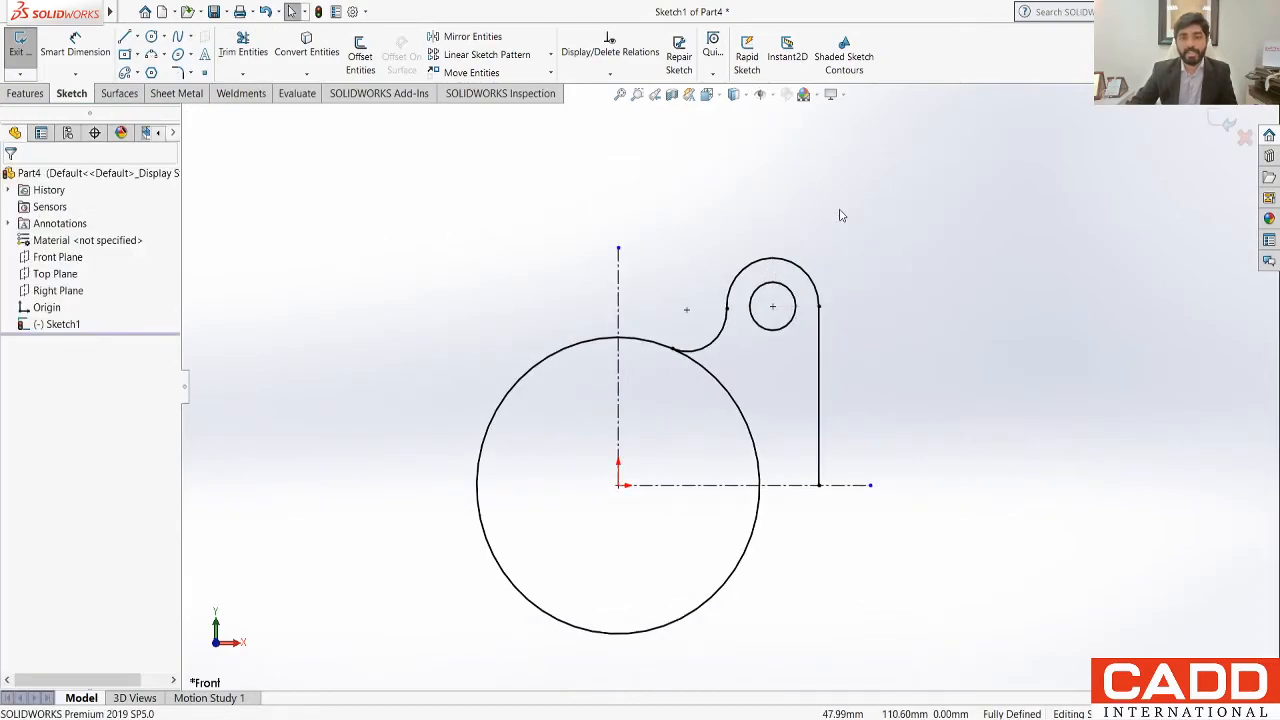
left_click(470, 36)
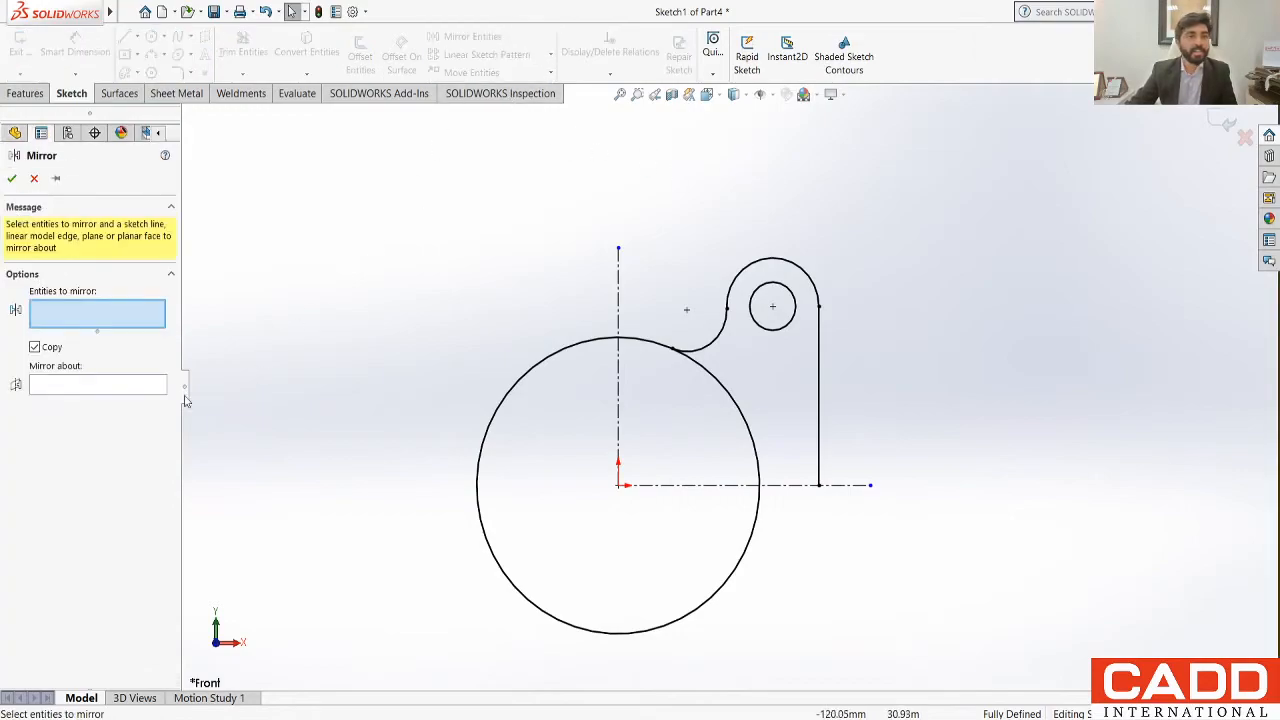
left_click_drag(656, 209, 850, 518)
left_click(82, 427)
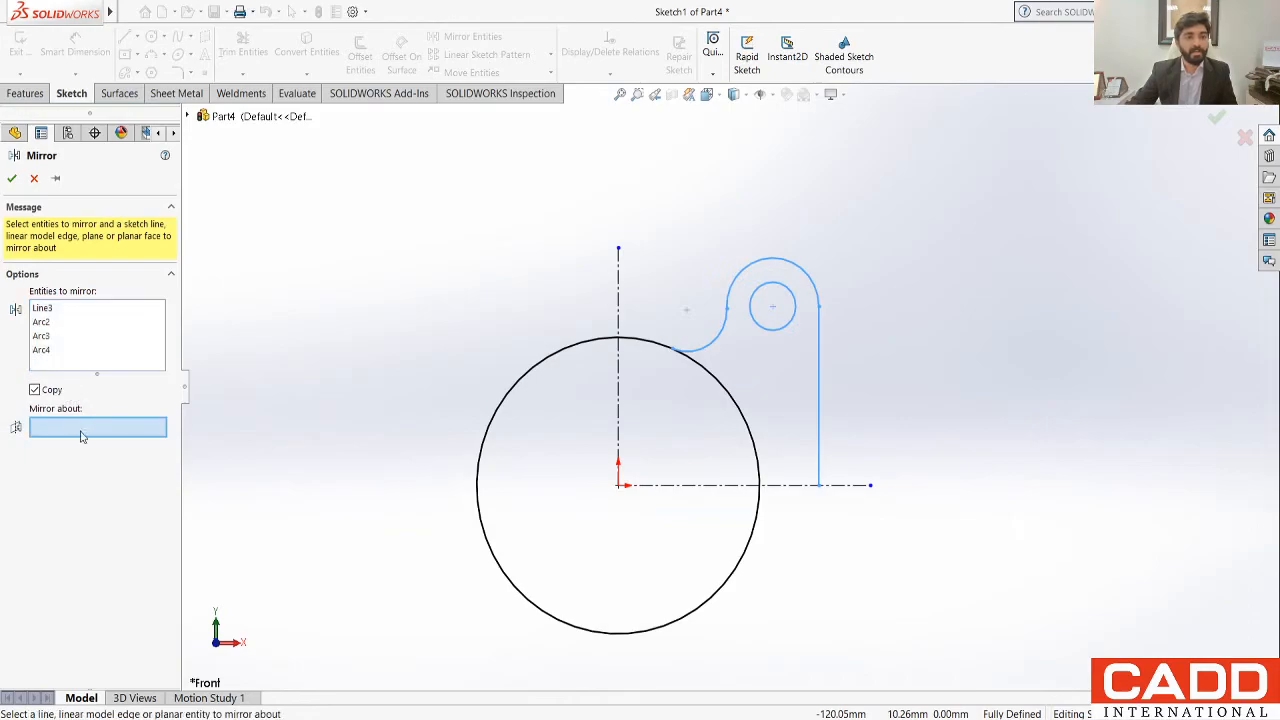
left_click(618, 297)
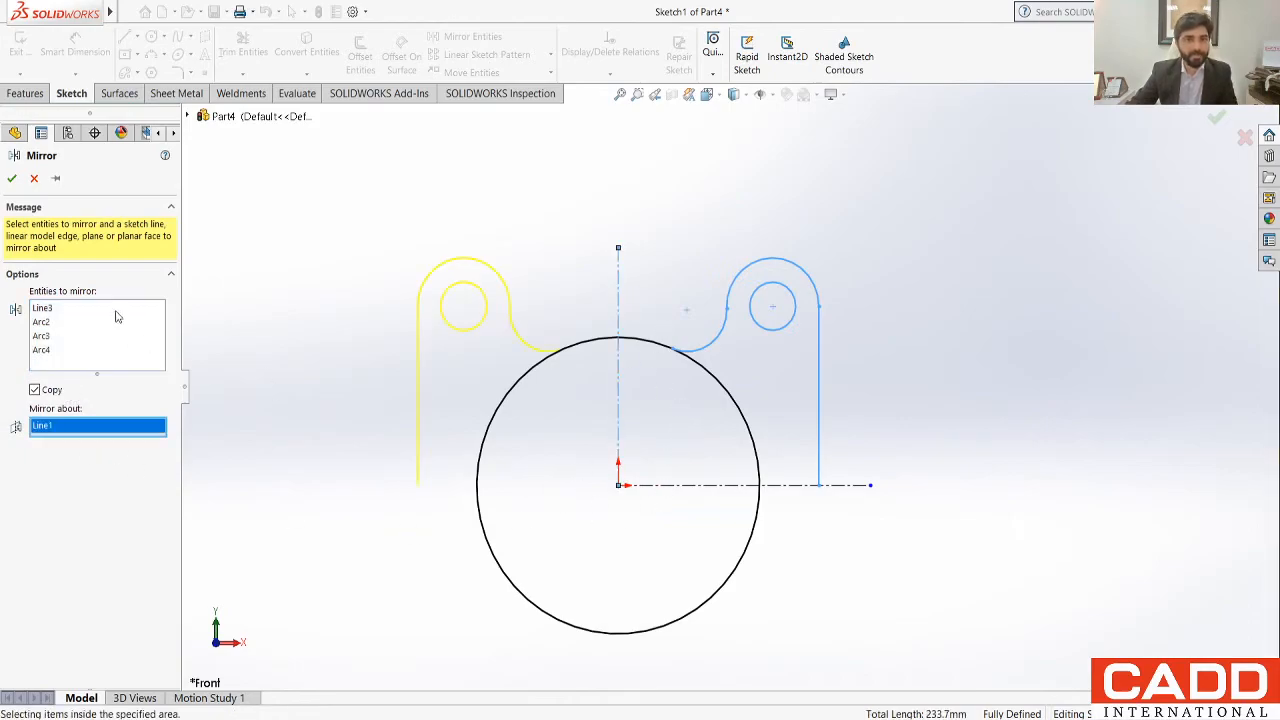
left_click(12, 178)
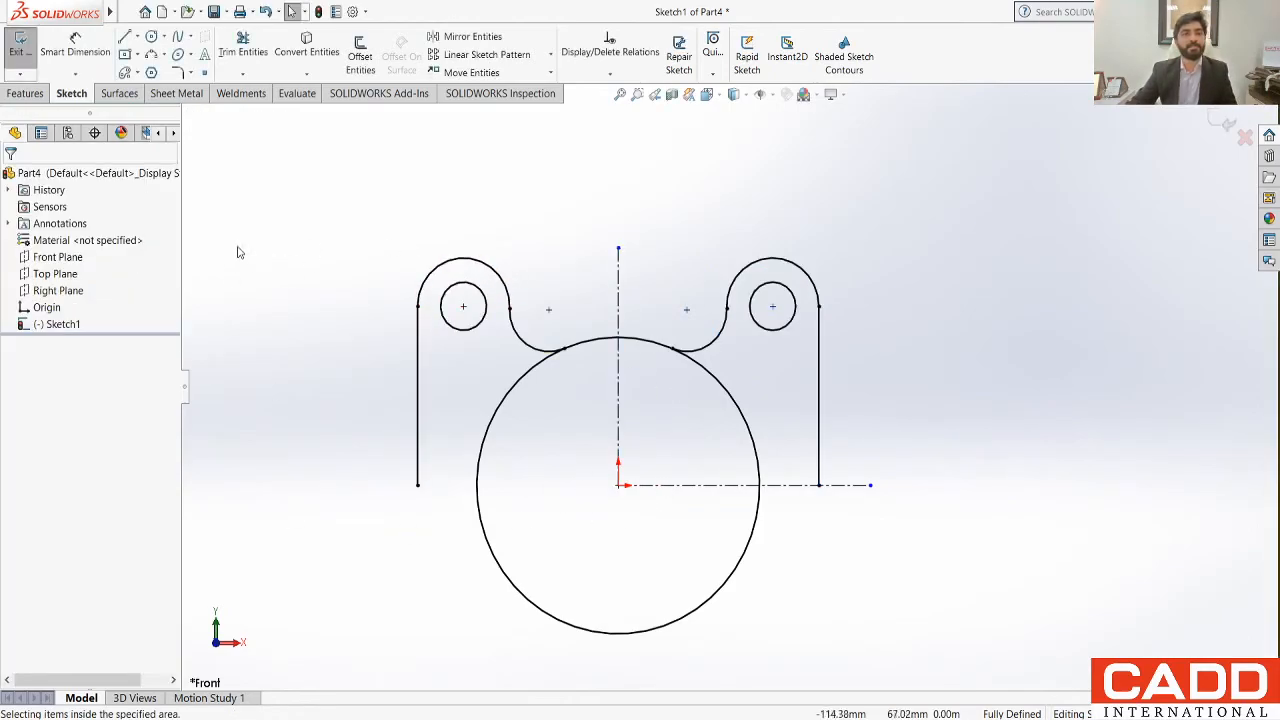
Step: Mirror both upper lugs with their holes, fillet arcs and side lines about the horizontal centreline, keeping the originals
left_click(474, 37)
mouse_move(323, 202)
left_mouse_down()
mouse_move(531, 486)
mouse_move(578, 521)
left_mouse_up()
left_click_drag(643, 210, 851, 562)
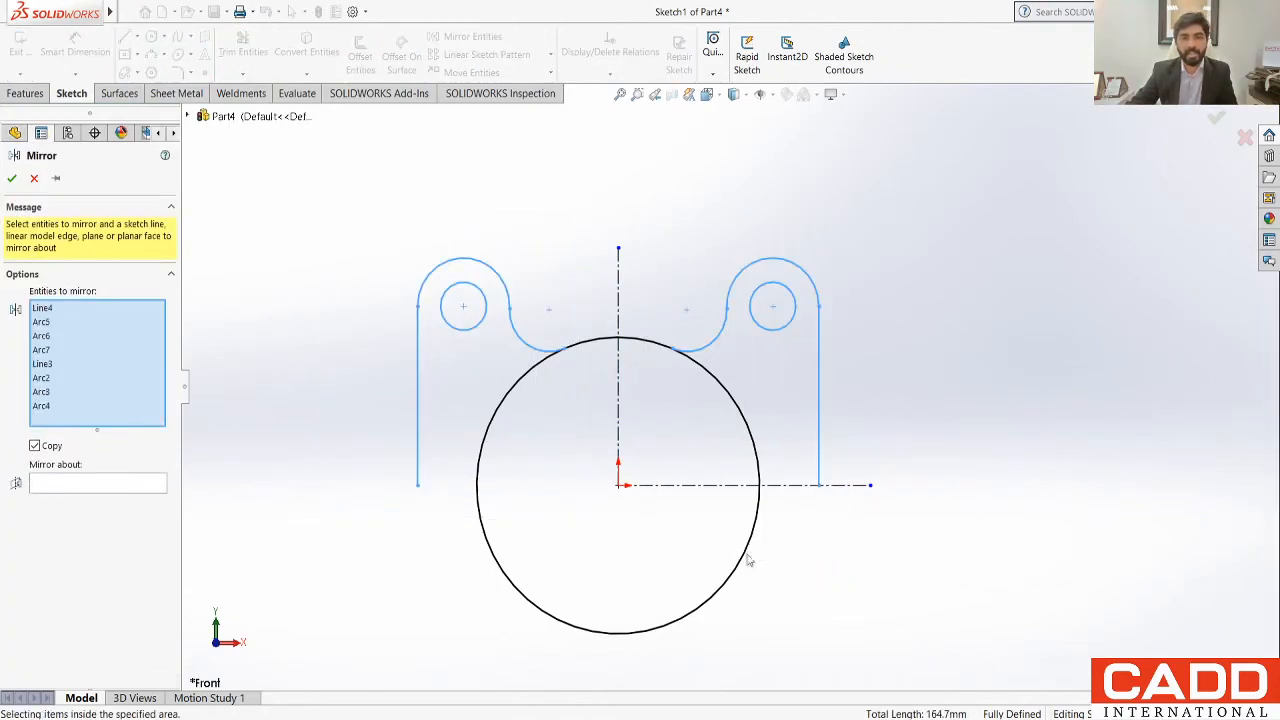
left_click(57, 487)
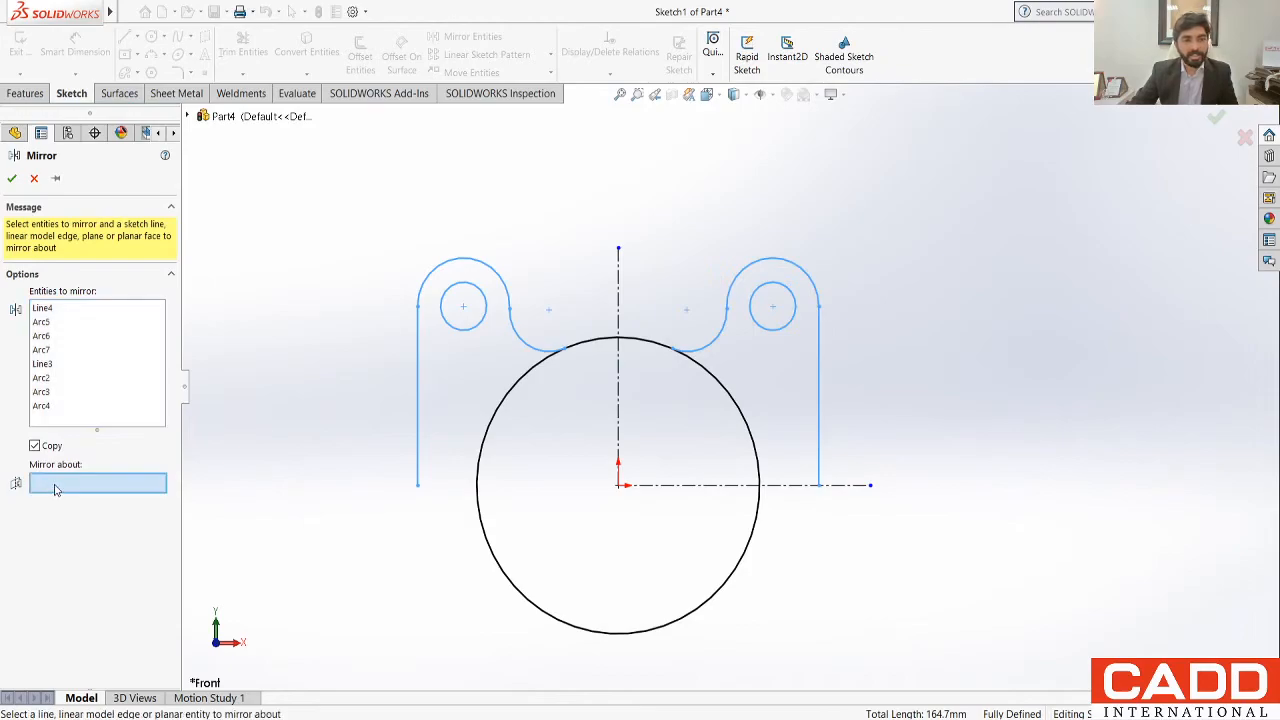
left_click(665, 485)
left_click(9, 179)
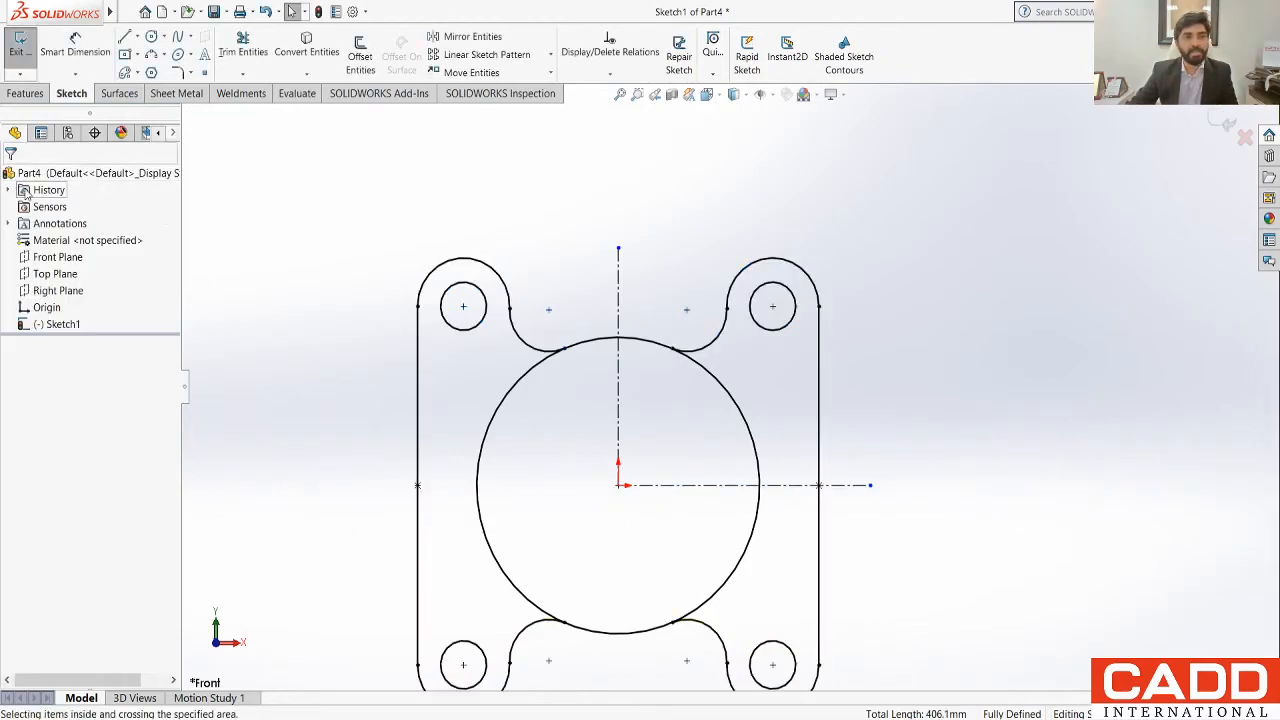
Step: Power-trim the left and right sides of the large central circle, leaving only its upper and lower connecting arcs
left_click(243, 46)
mouse_move(490, 415)
left_mouse_down()
mouse_move(716, 426)
mouse_move(763, 402)
left_mouse_up()
left_click_drag(711, 551, 769, 583)
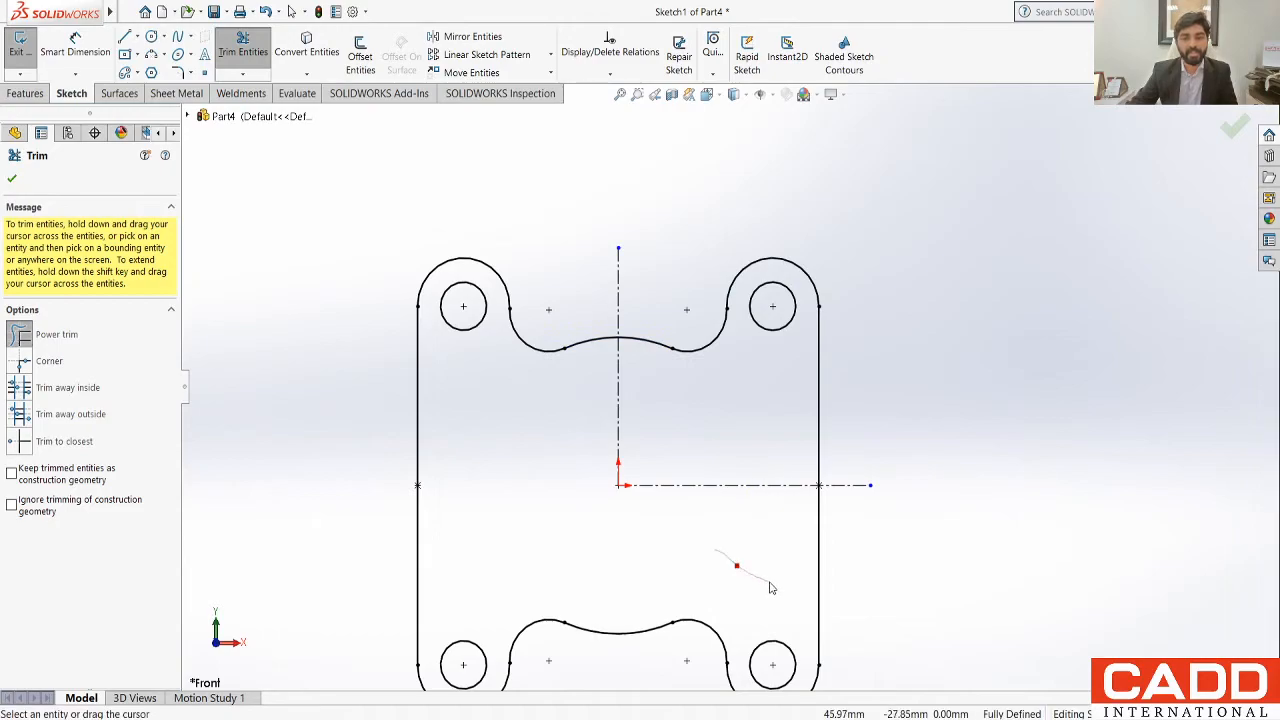
scroll(573, 536, "up", 3)
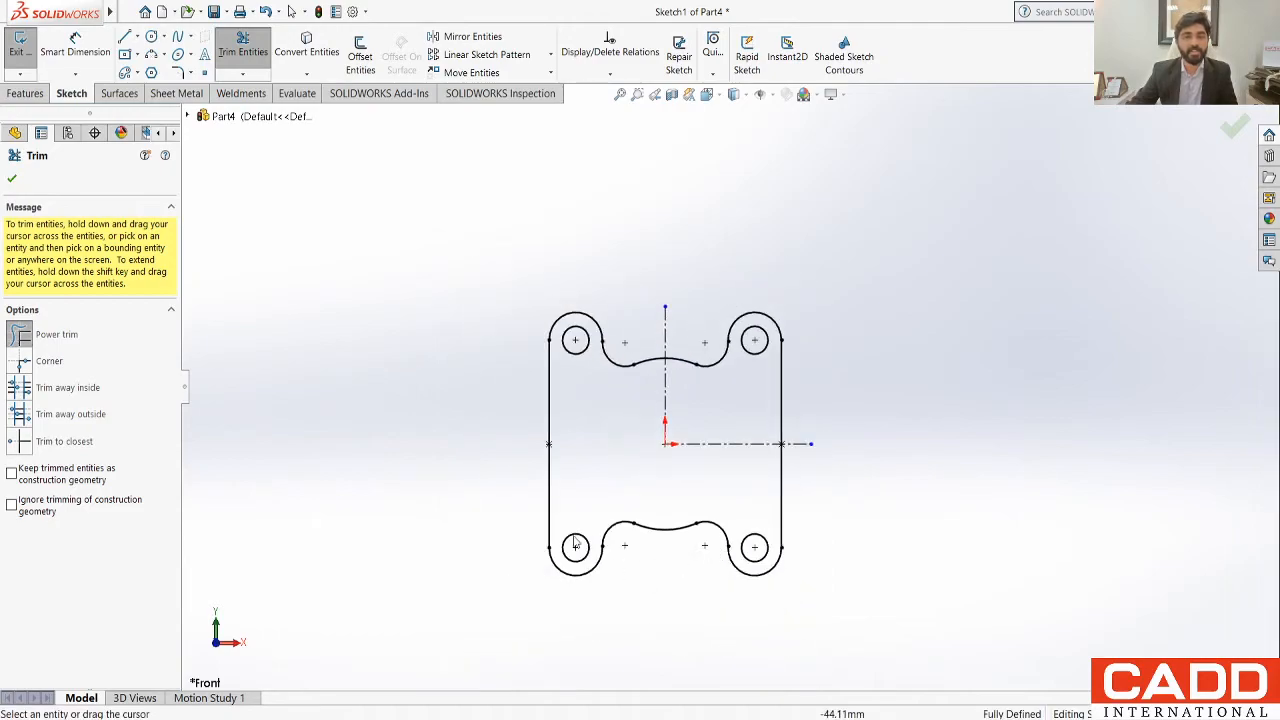
left_click(14, 179)
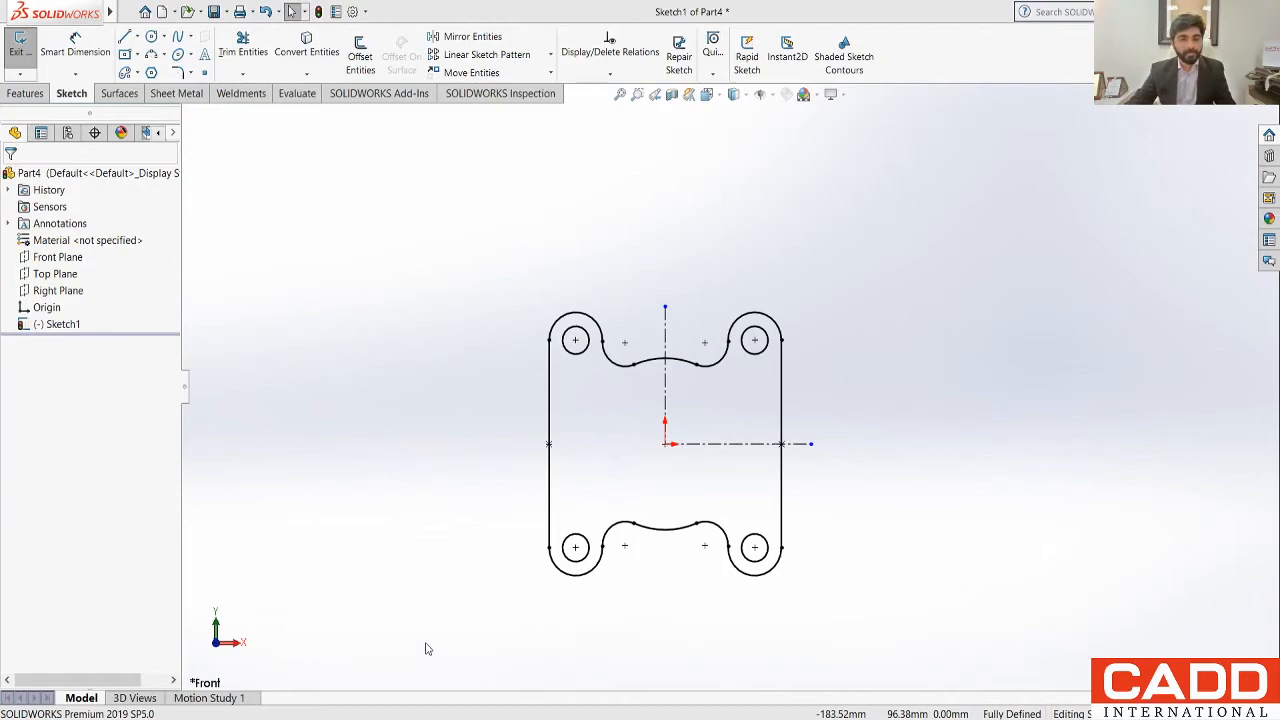
Step: Check the Exercise 2 drawing, and sketch two concentric circles at the origin, about 28 mm and 55 mm in diameter
key("alt+Tab")
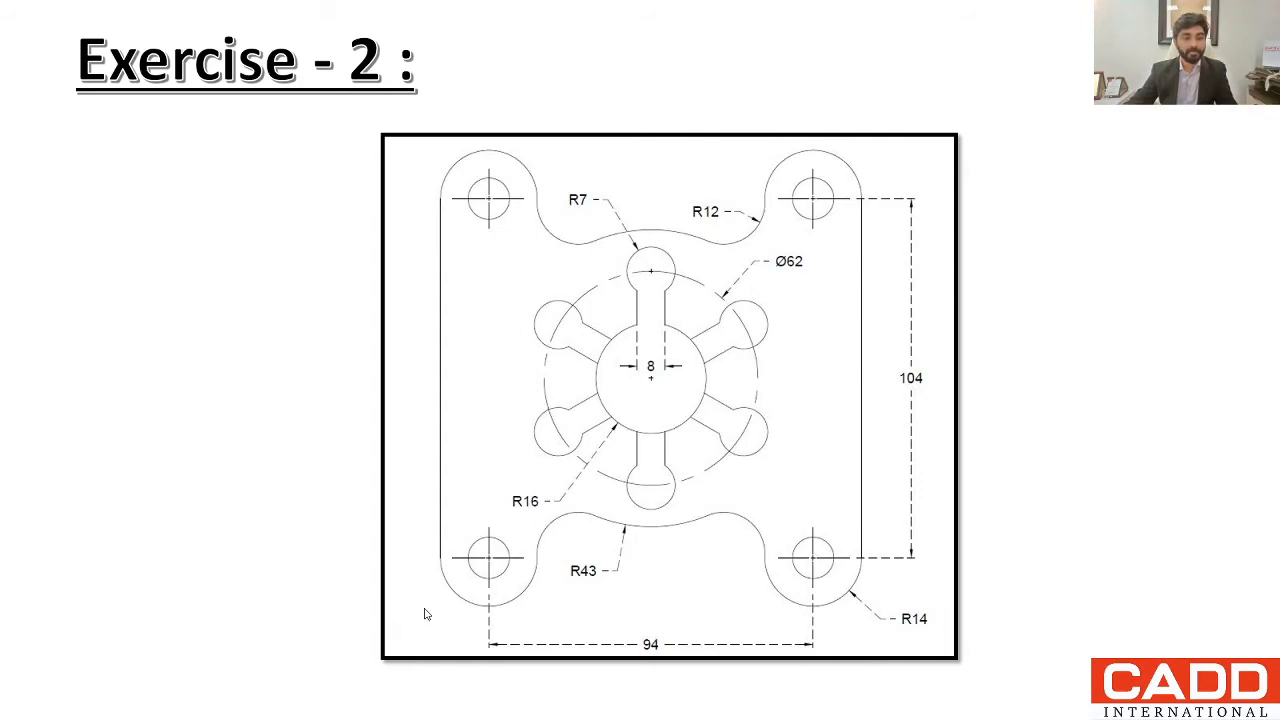
key("alt+Tab")
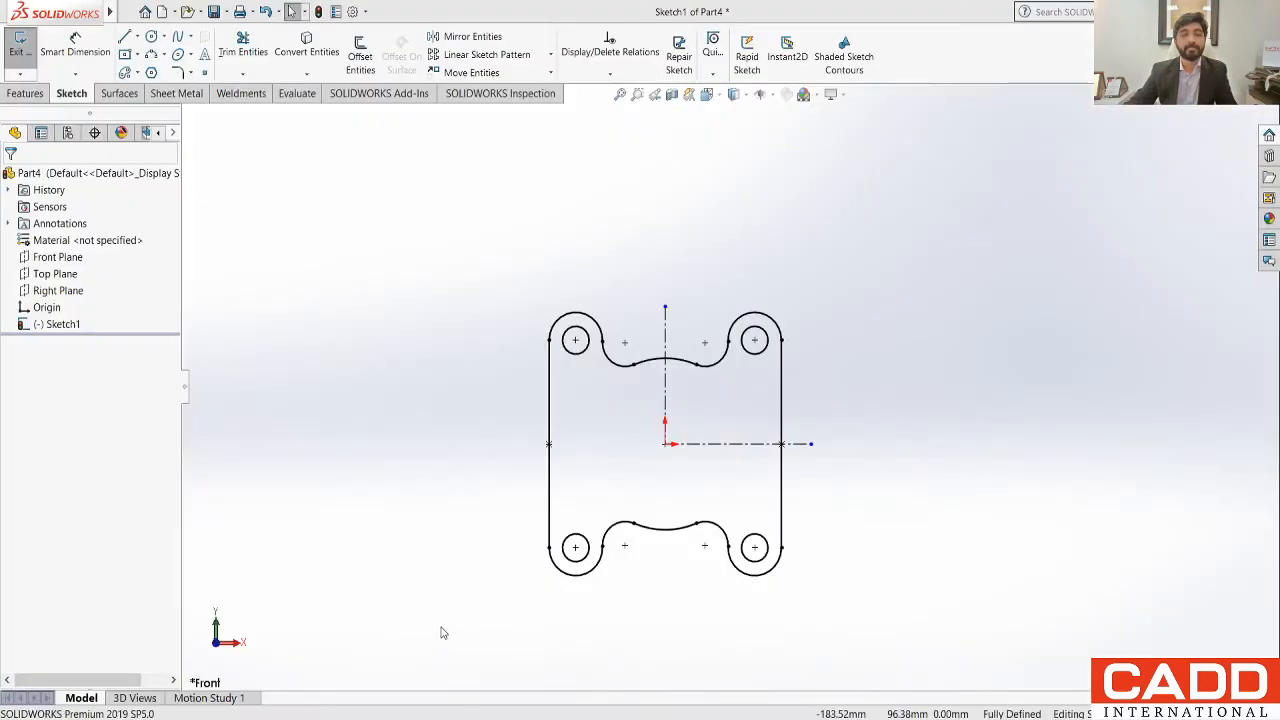
scroll(778, 576, "down", 2)
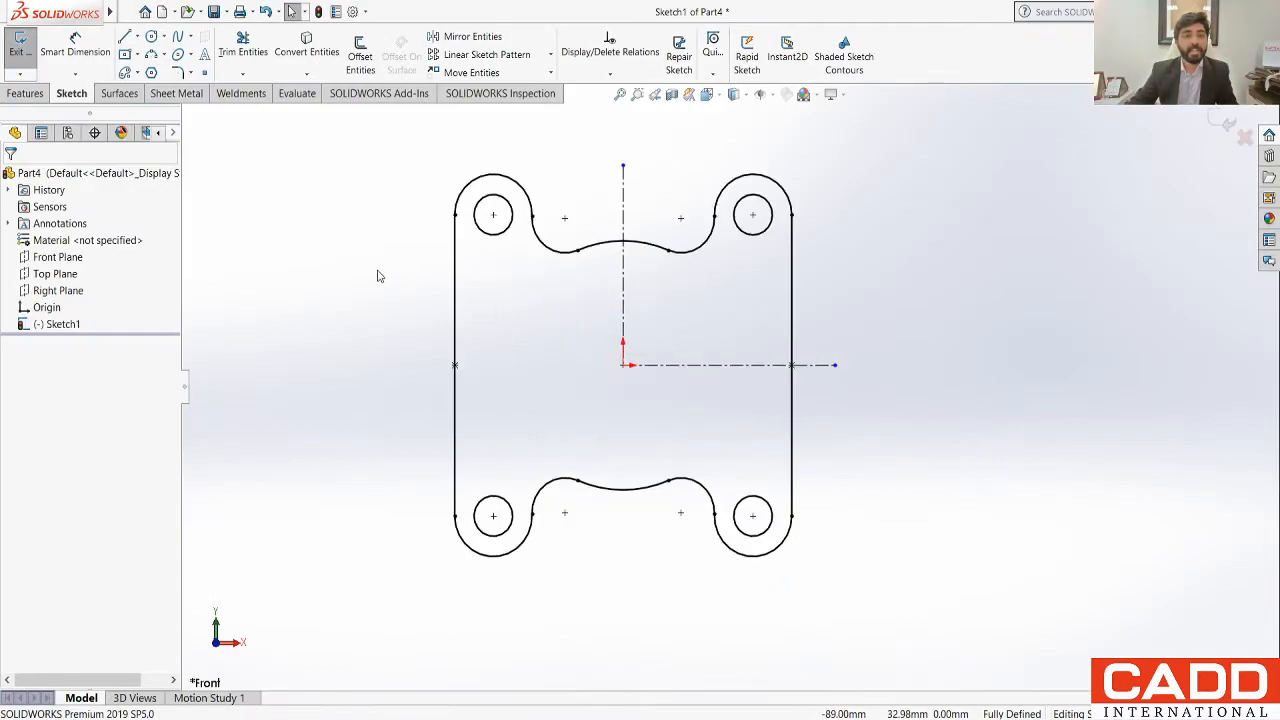
left_click(151, 36)
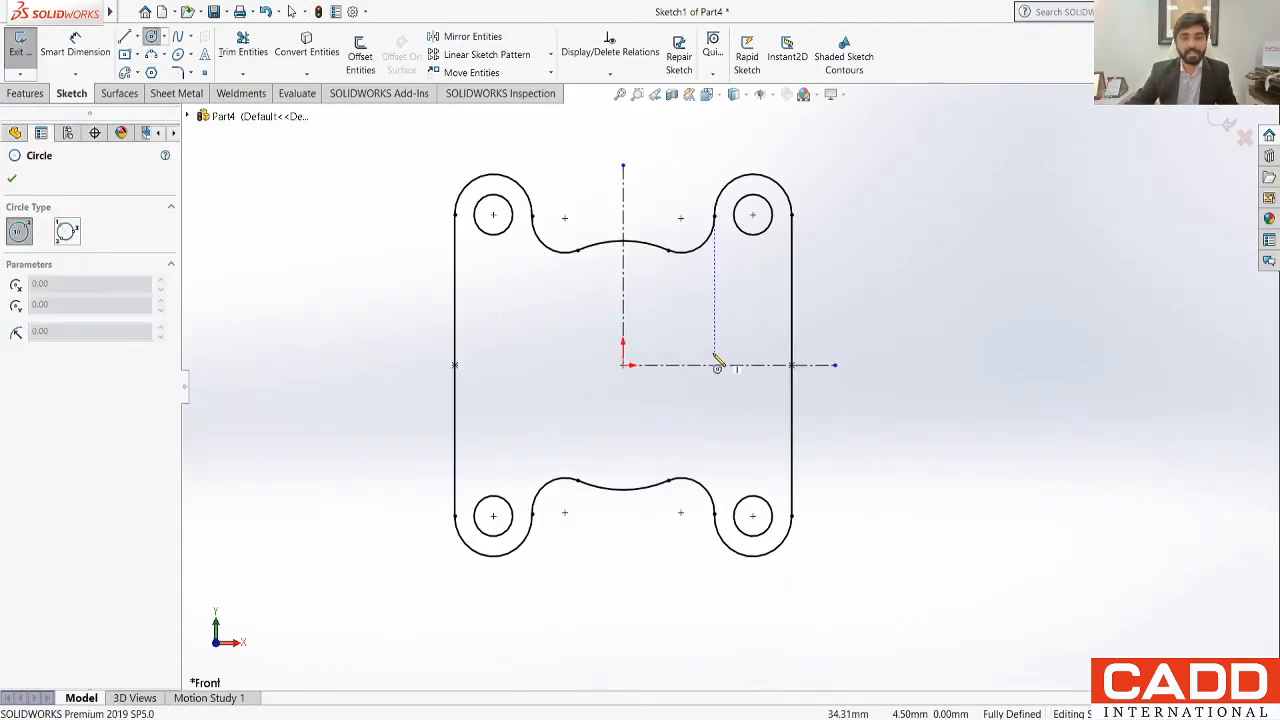
left_click(623, 365)
left_click(651, 392)
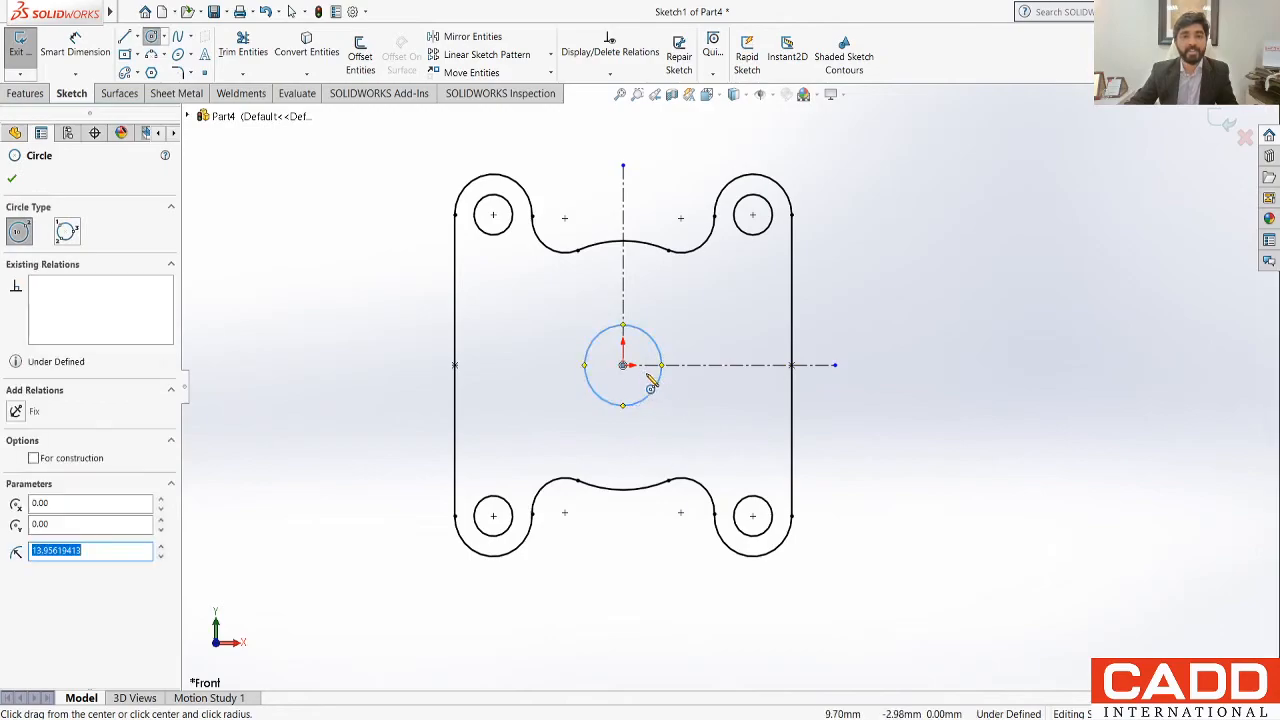
left_click(623, 365)
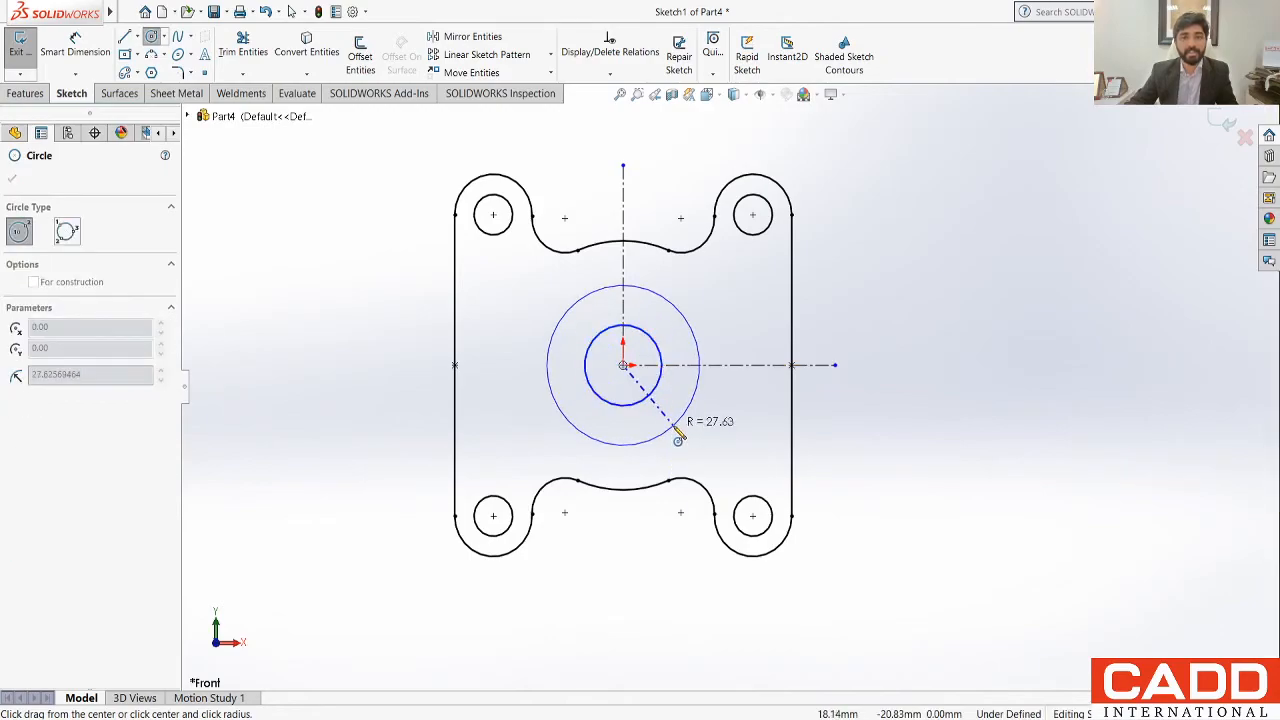
left_click(678, 438)
Step: Sketch a circle about 10 mm in diameter centred where the outer concentric circle meets the vertical centreline above the origin
scroll(640, 322, "down", 3)
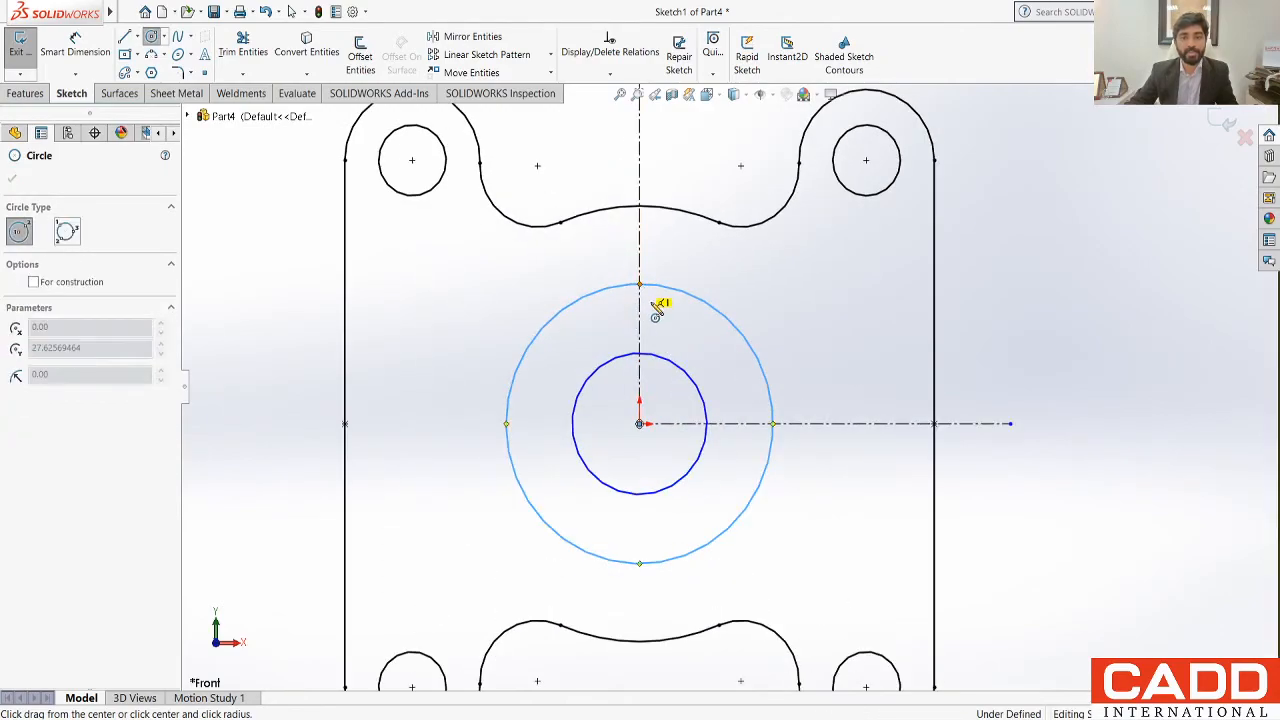
left_click(657, 310)
key("Escape")
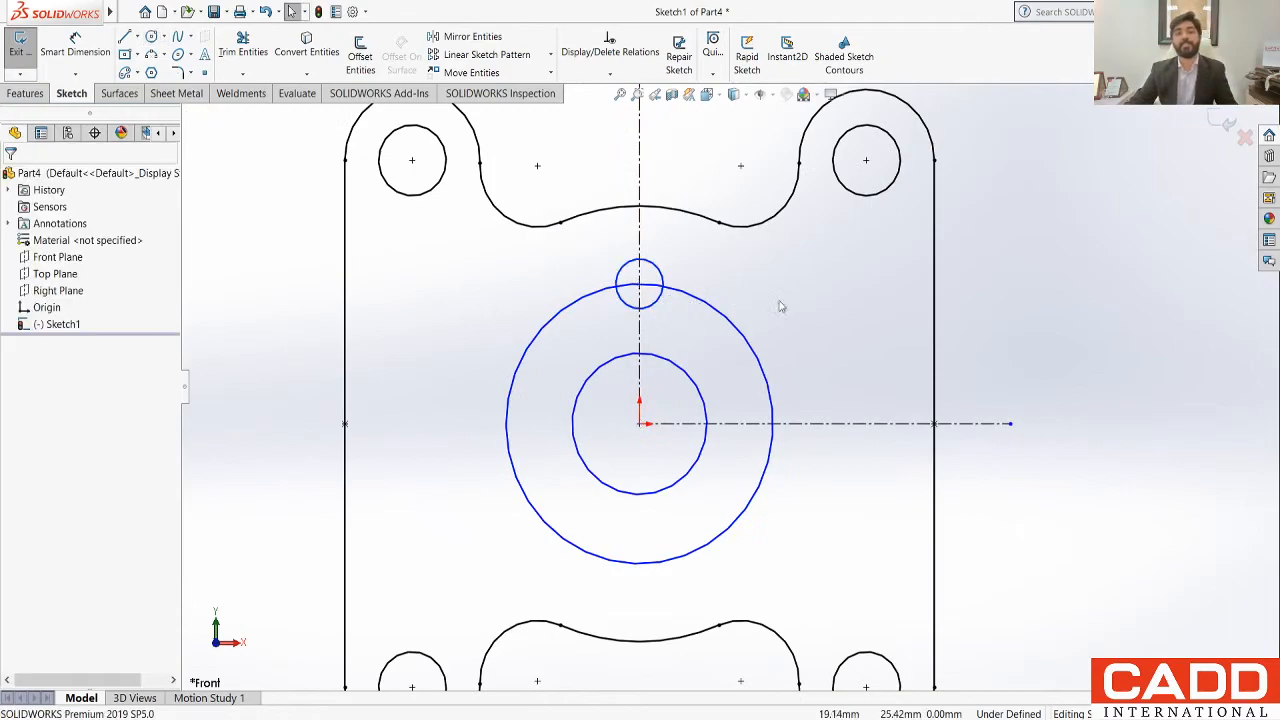
Step: Dimension the inner concentric circle's diameter as 32 mm
left_click(75, 45)
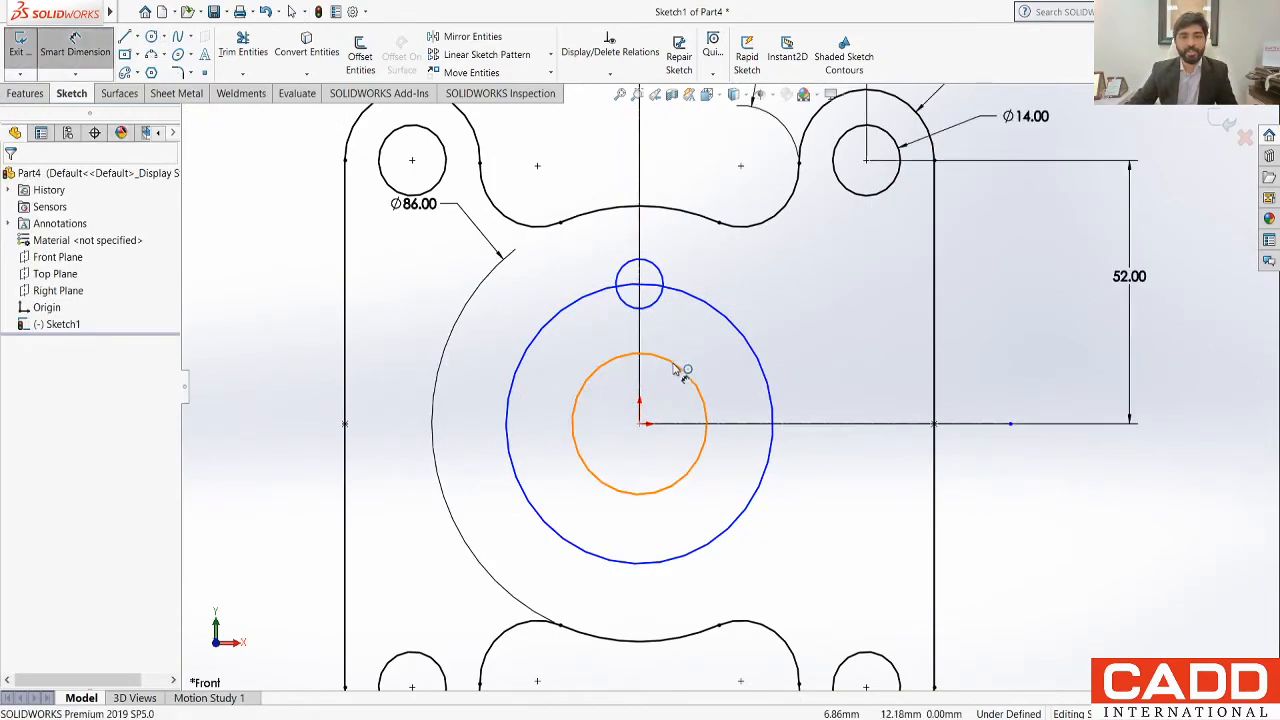
left_click(617, 357)
left_click(408, 550)
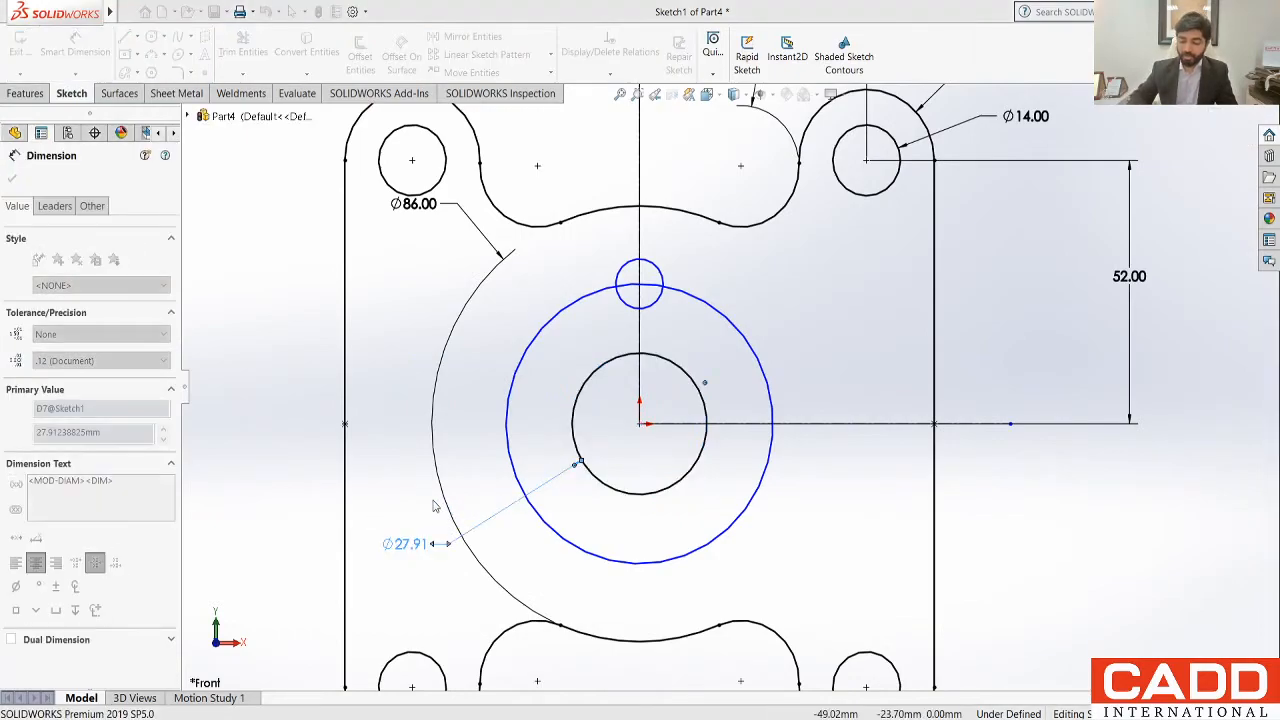
type("32")
key("Return")
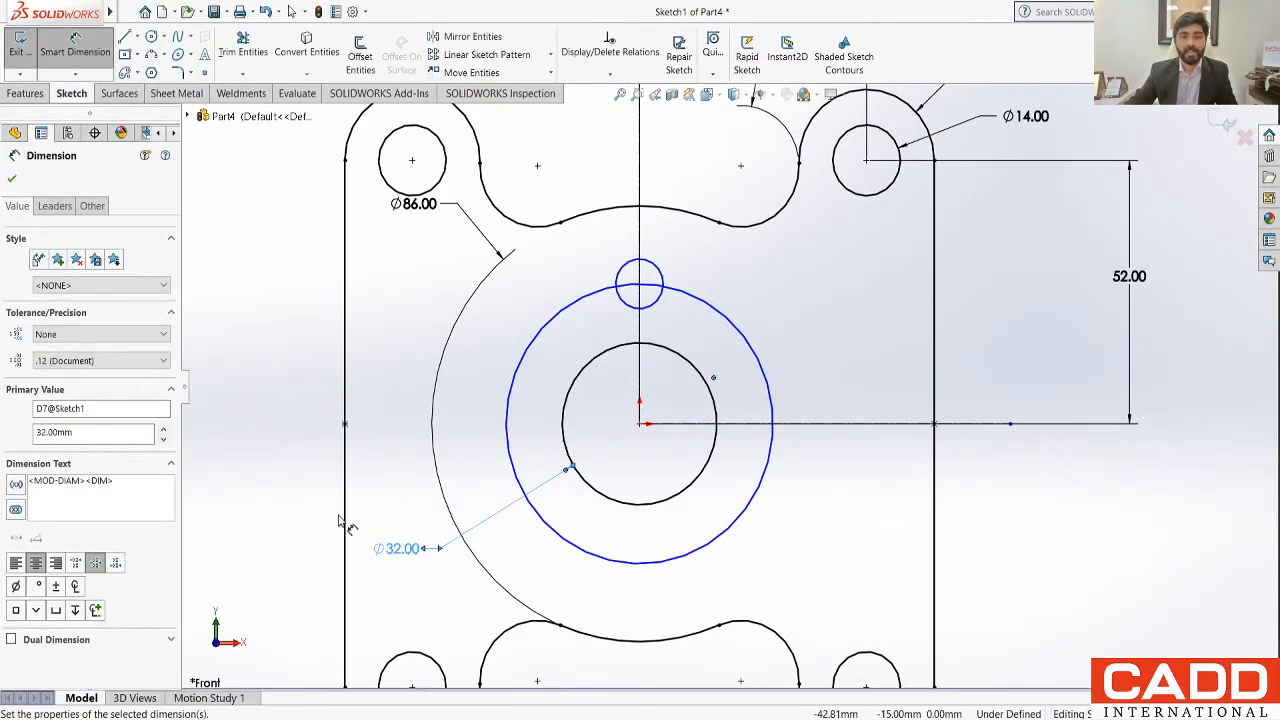
Step: Dimension the outer concentric circle's diameter as 62 mm
left_click(727, 315)
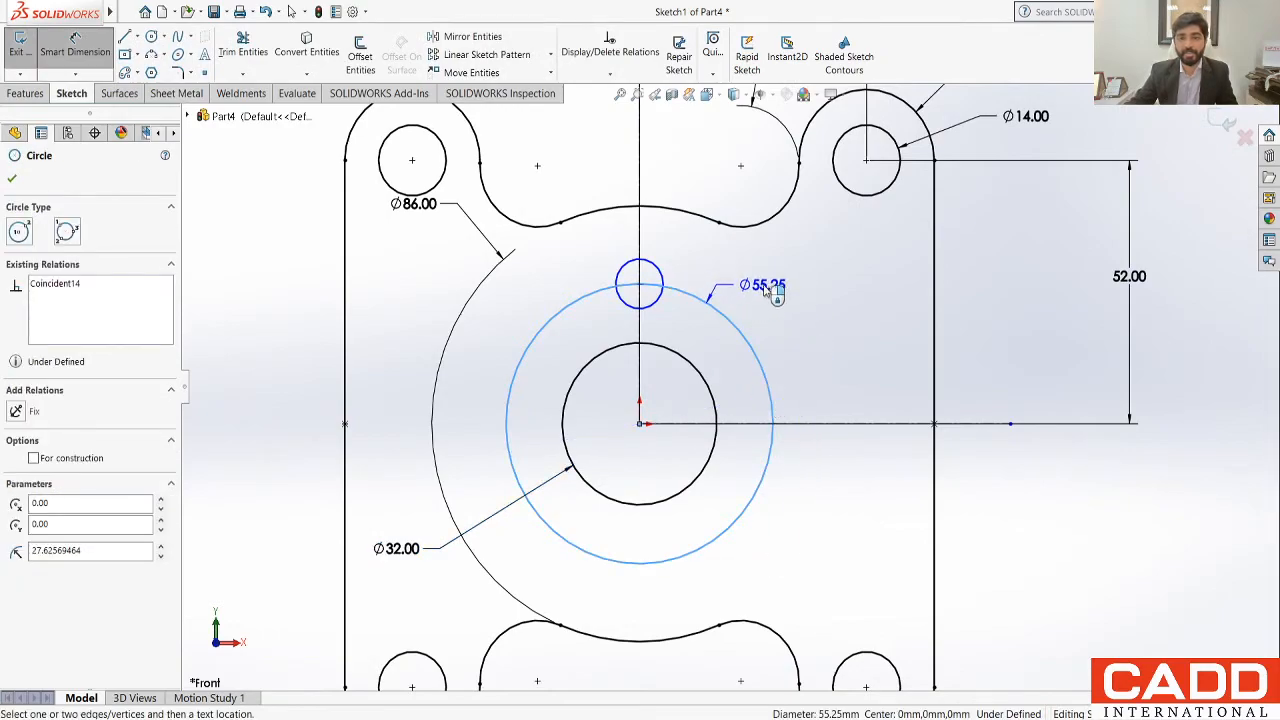
left_click(772, 280)
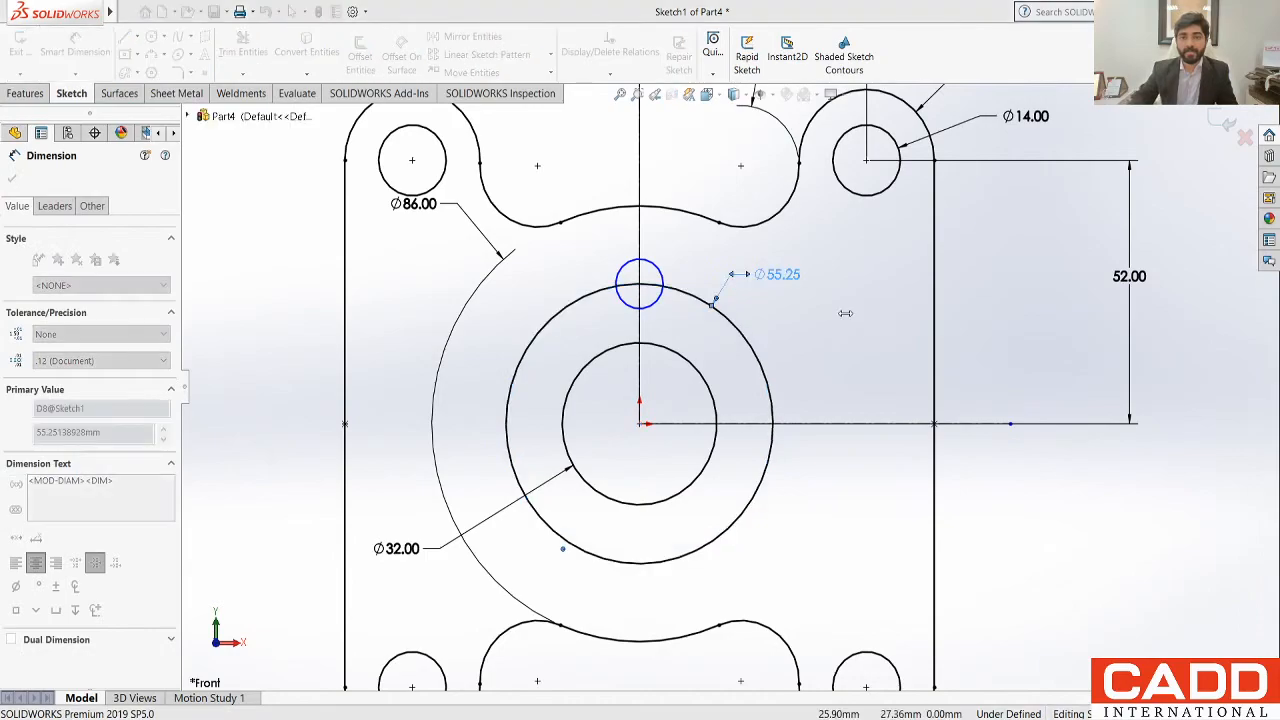
type("62")
key("Return")
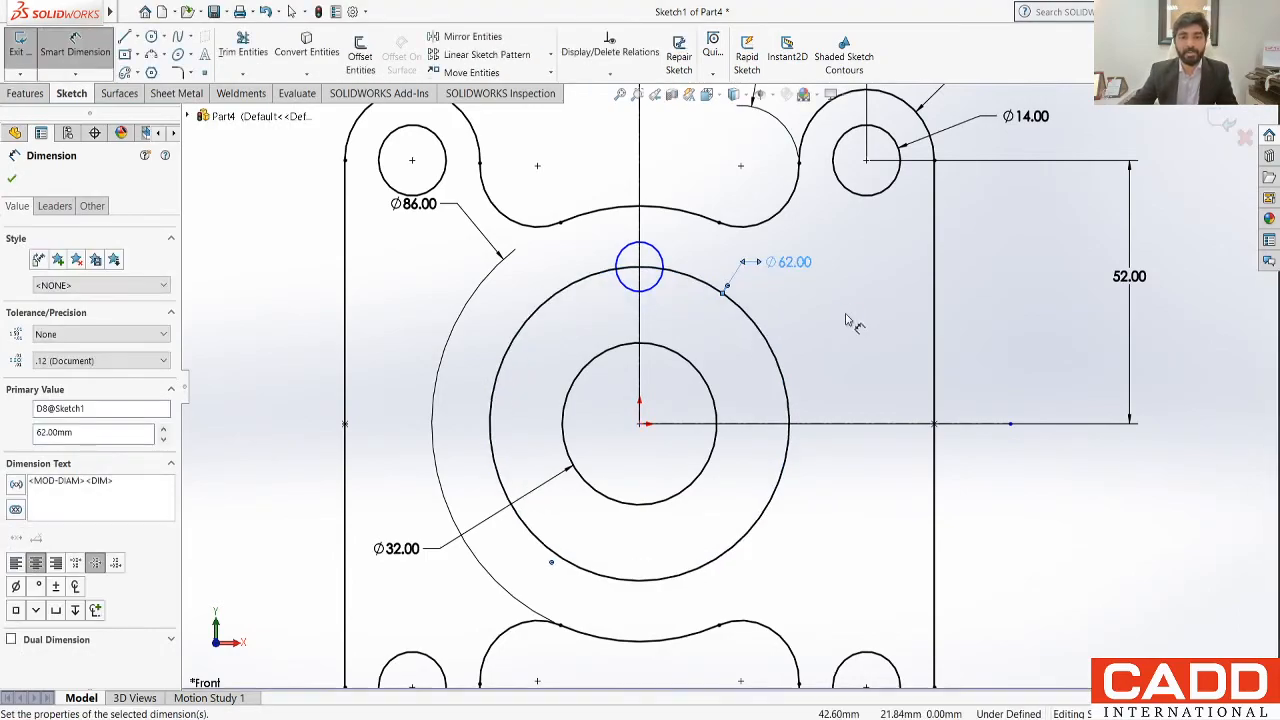
Step: Dimension the small circle on the vertical centreline with a diameter of 14 mm
left_click(658, 258)
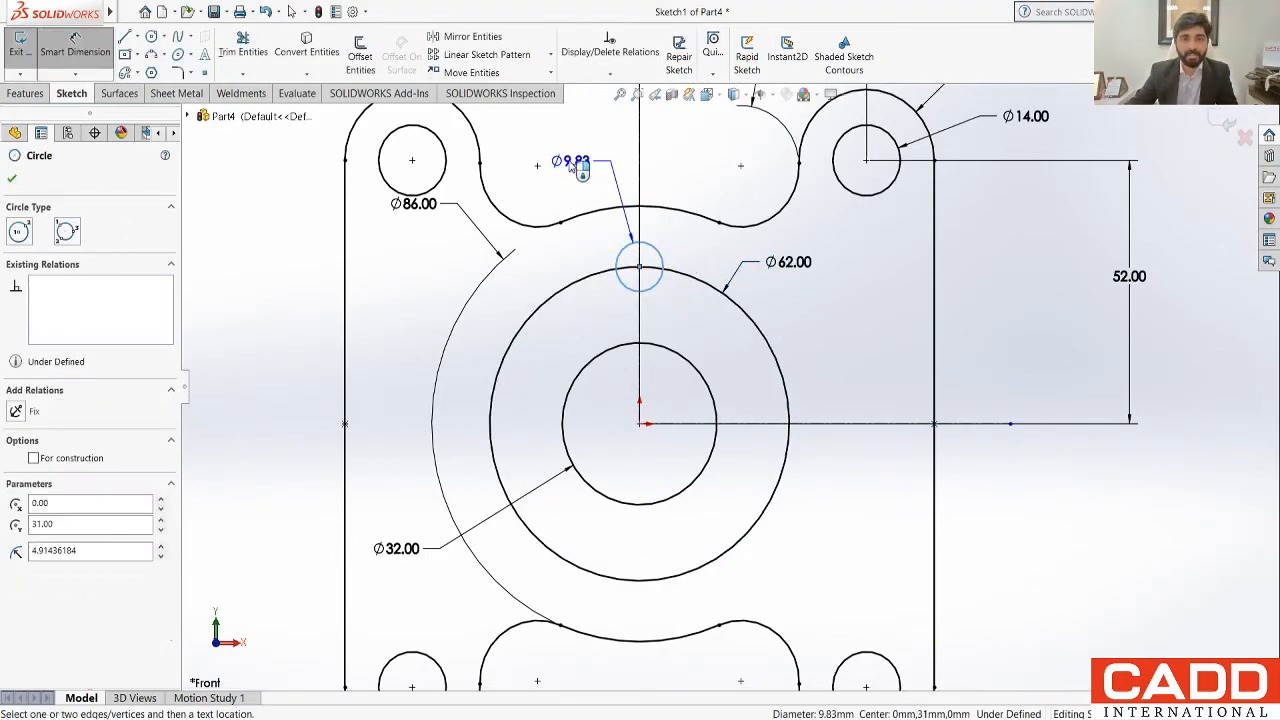
left_click(578, 148)
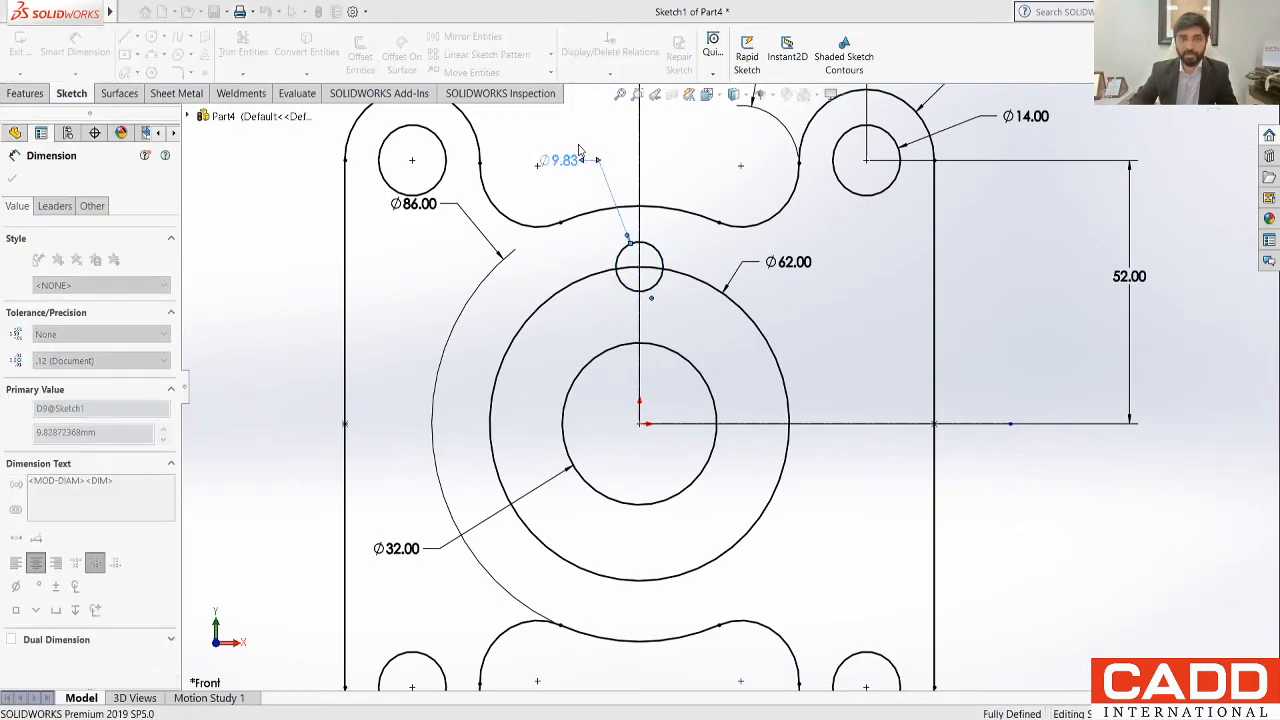
type("14")
key("Return")
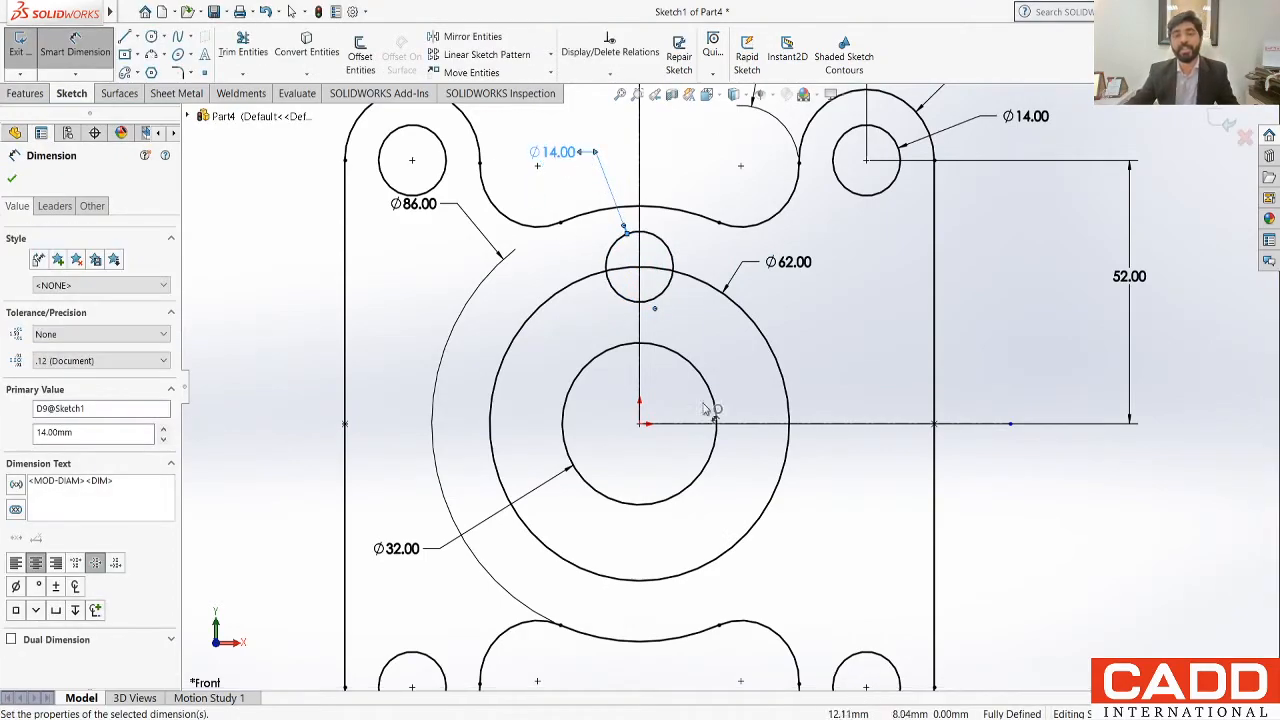
scroll(660, 310, "down", 1)
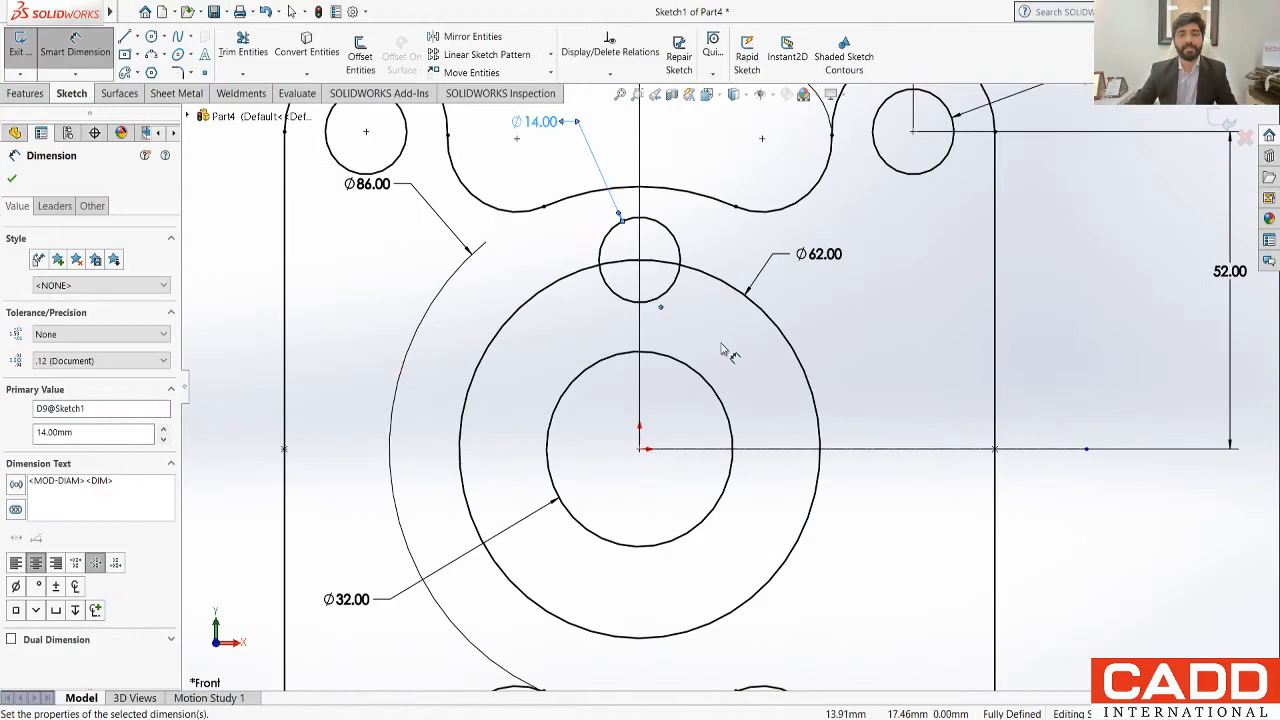
key("Escape")
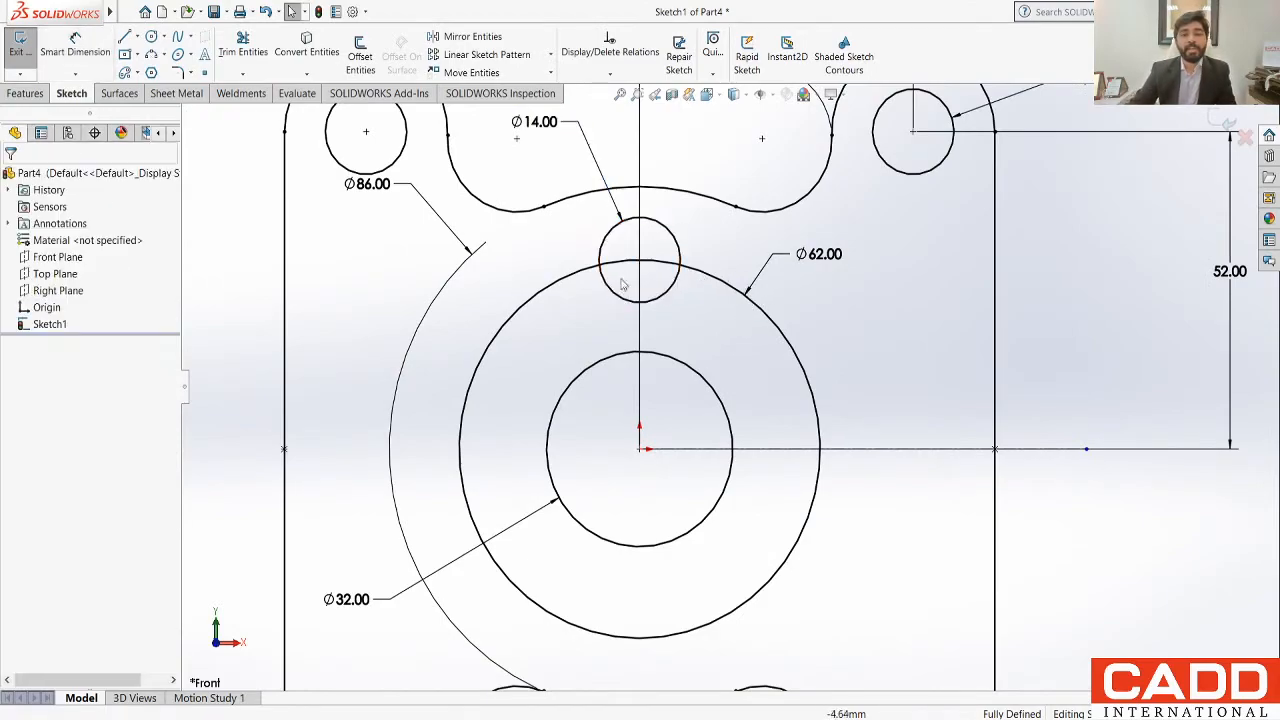
Step: Convert the 62 mm circle to construction geometry
left_click(766, 321)
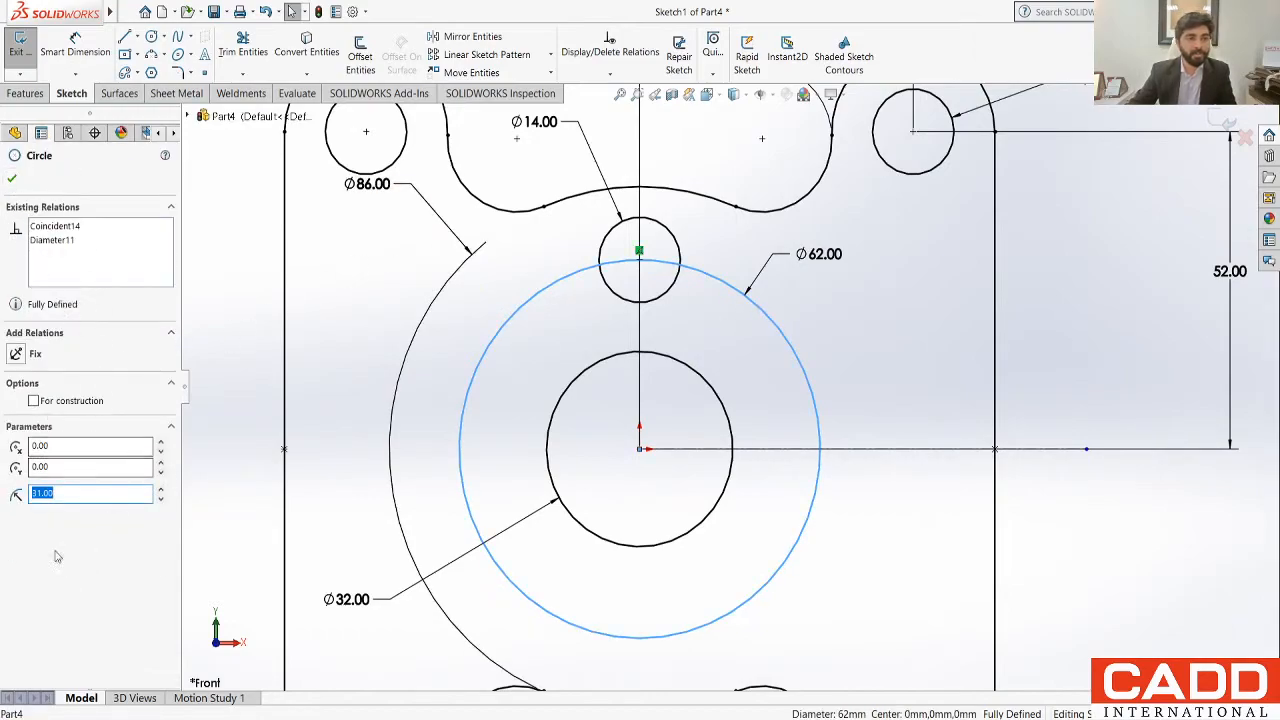
left_click(34, 401)
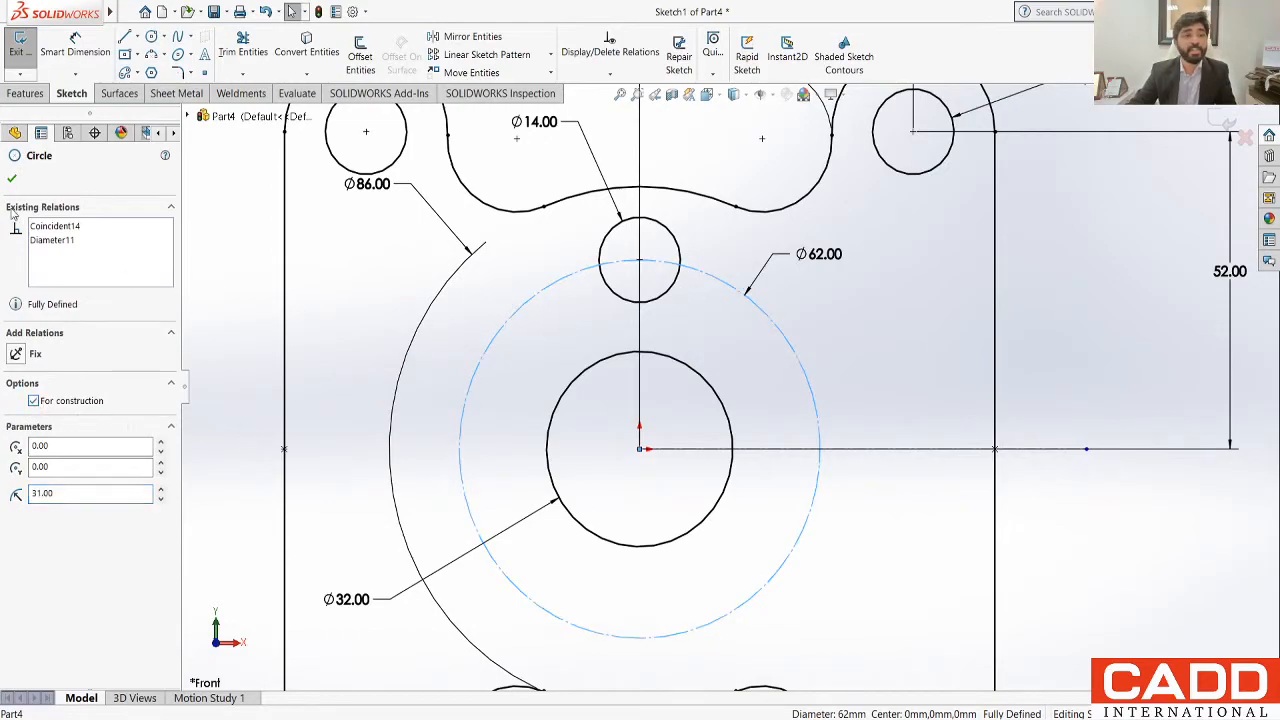
left_click(12, 179)
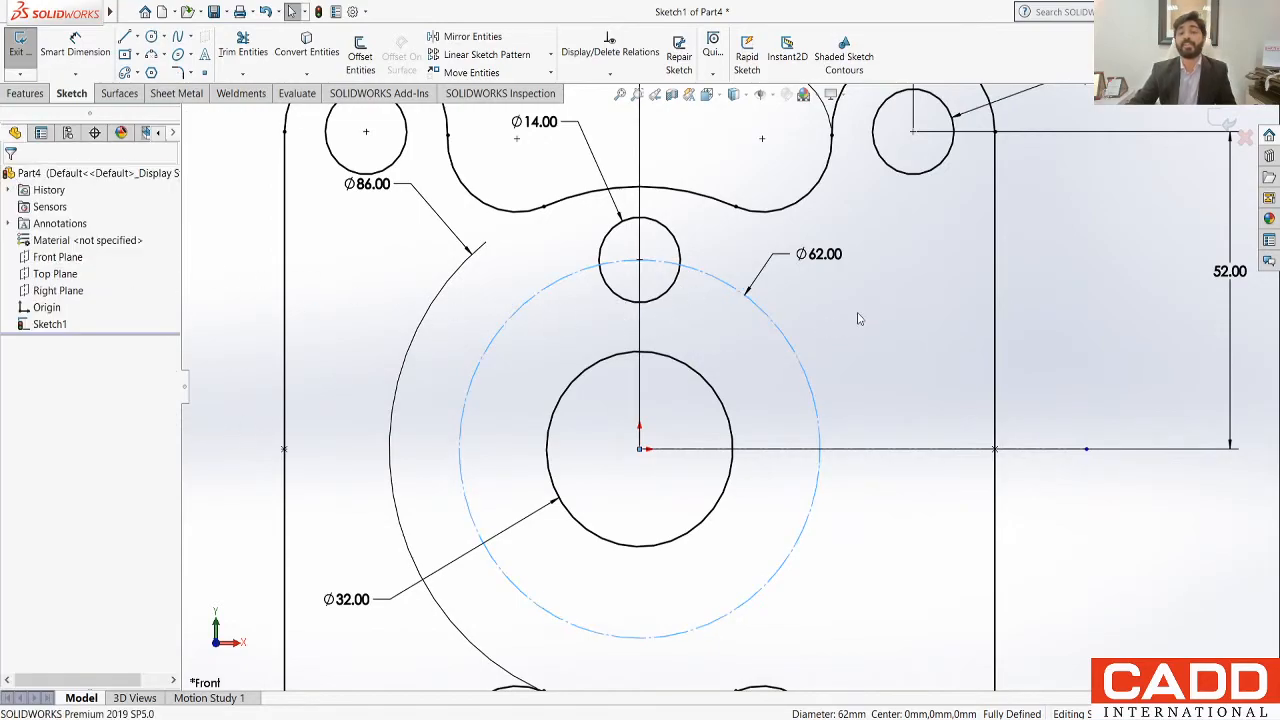
Step: Sketch a vertical line about 15.5 mm long beside the vertical centreline, running from inside the upper 14 mm circle into the 32 mm circle
scroll(829, 345, "down", 1)
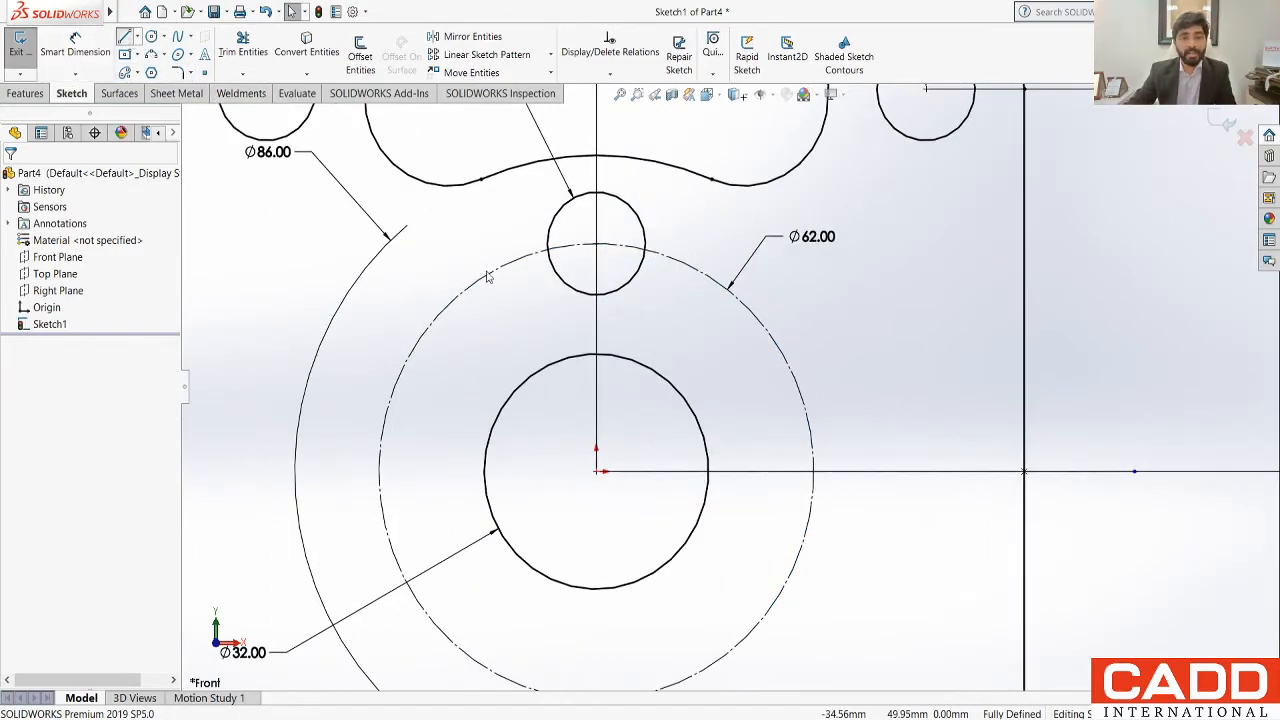
left_click(568, 266)
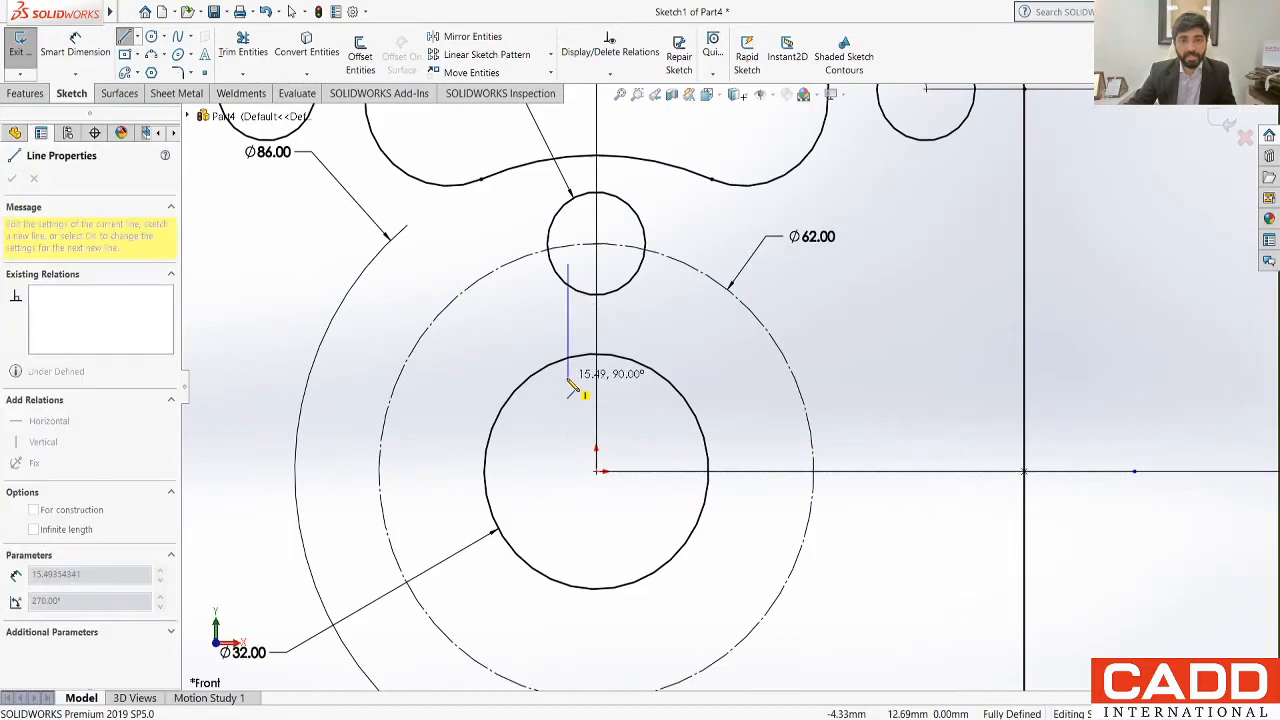
left_click(568, 378)
key("Escape")
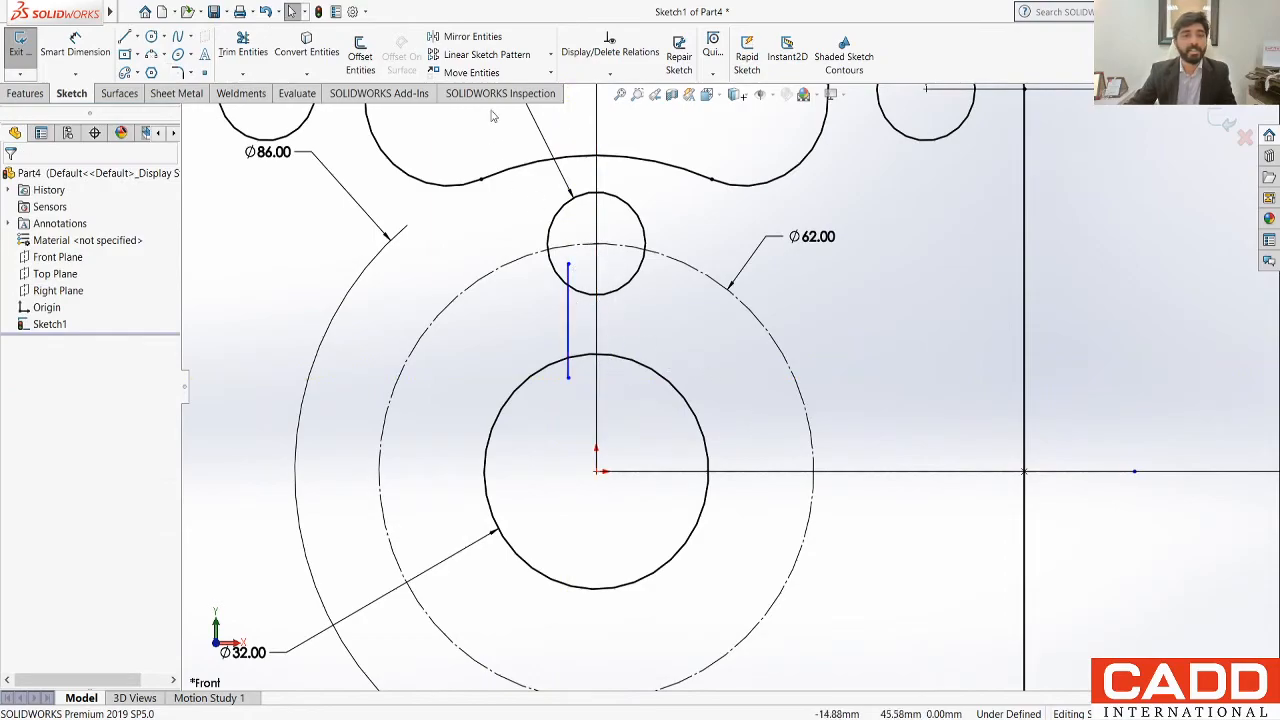
Step: Trim the ends of the vertical line that extend inside the 14 mm circle and the 32 mm circle
left_click(75, 45)
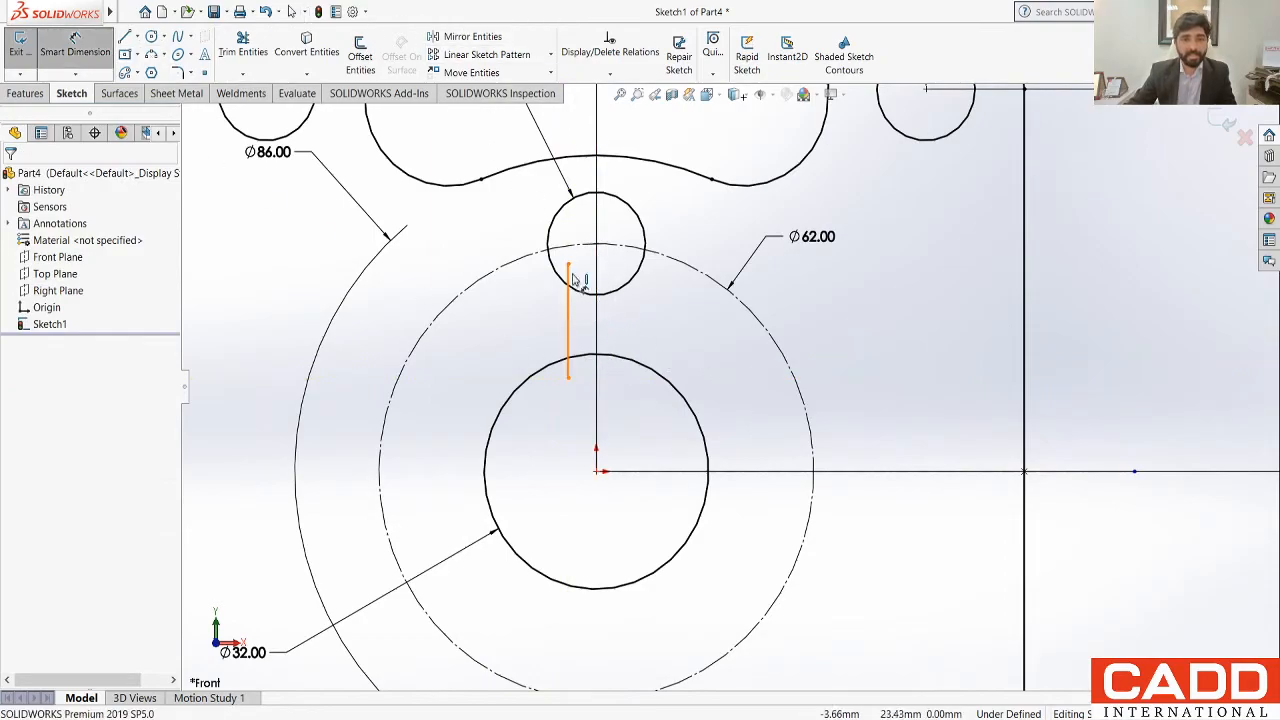
left_click(243, 52)
scroll(540, 245, "down", 5)
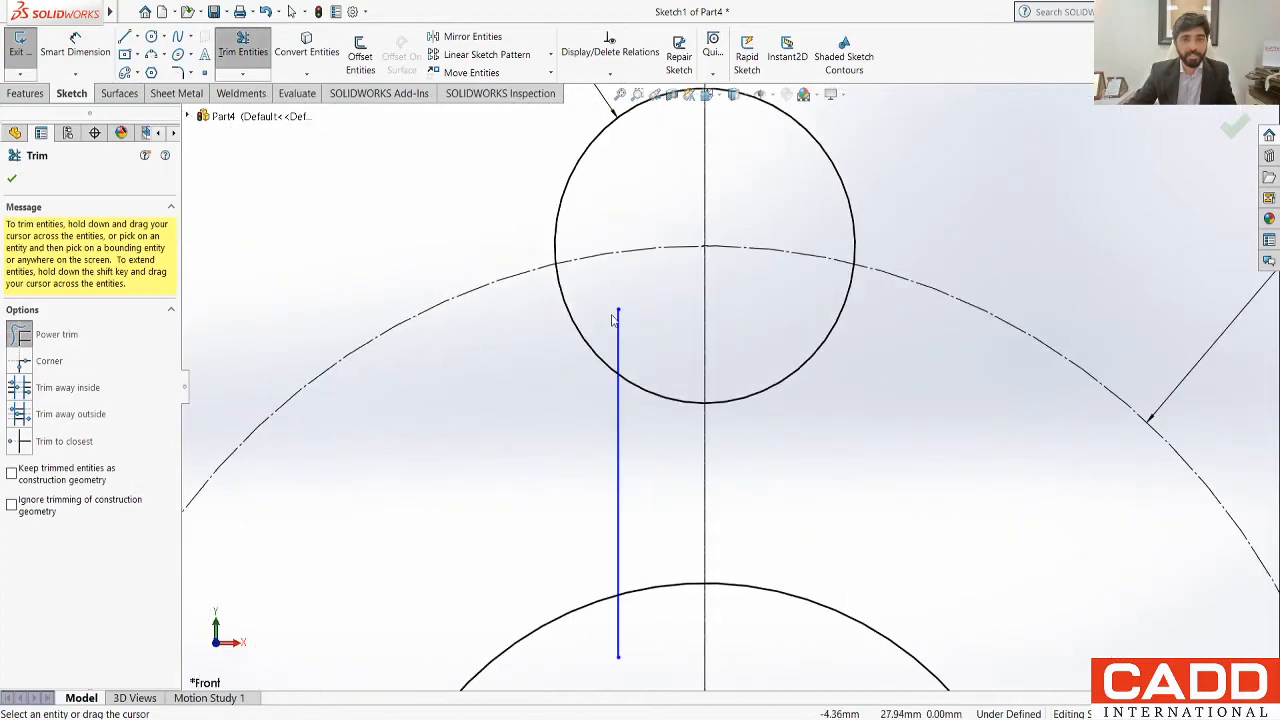
left_click(619, 327)
left_click_drag(603, 648, 640, 632)
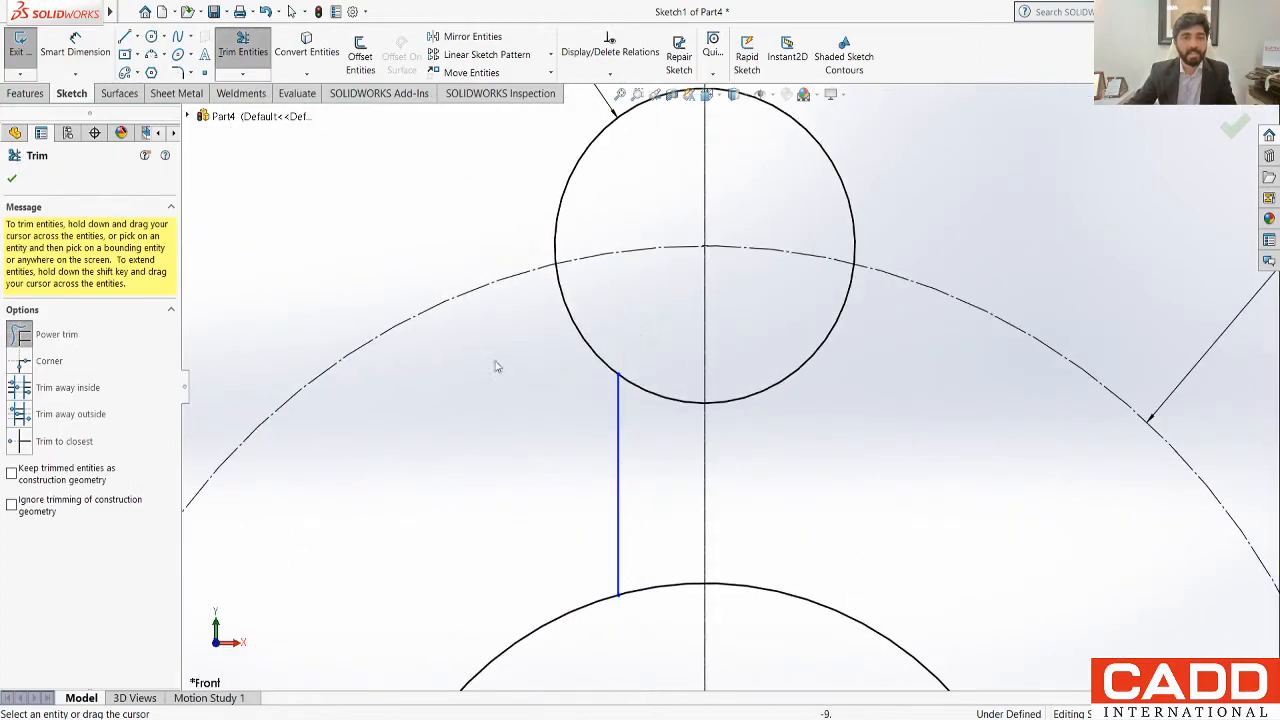
Step: Dimension the distance between the short vertical line and the vertical centreline as 4 mm
left_click(75, 45)
left_click(619, 437)
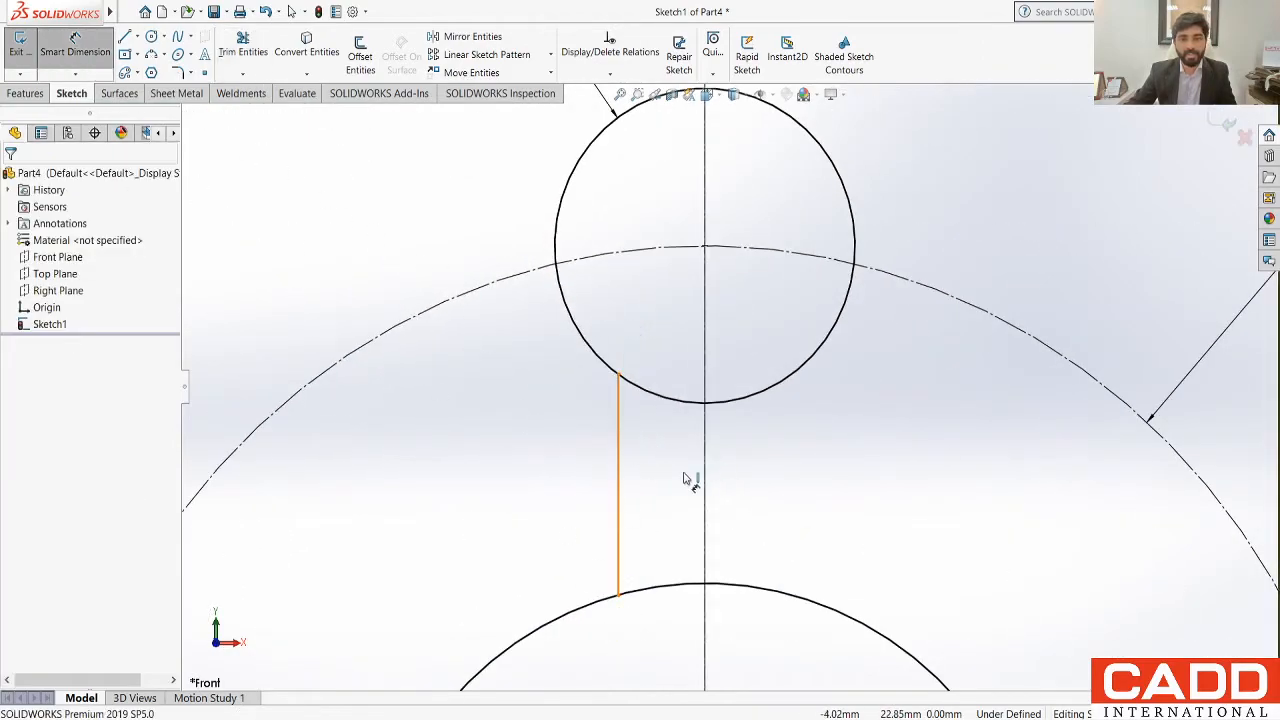
left_click(706, 484)
left_click(514, 469)
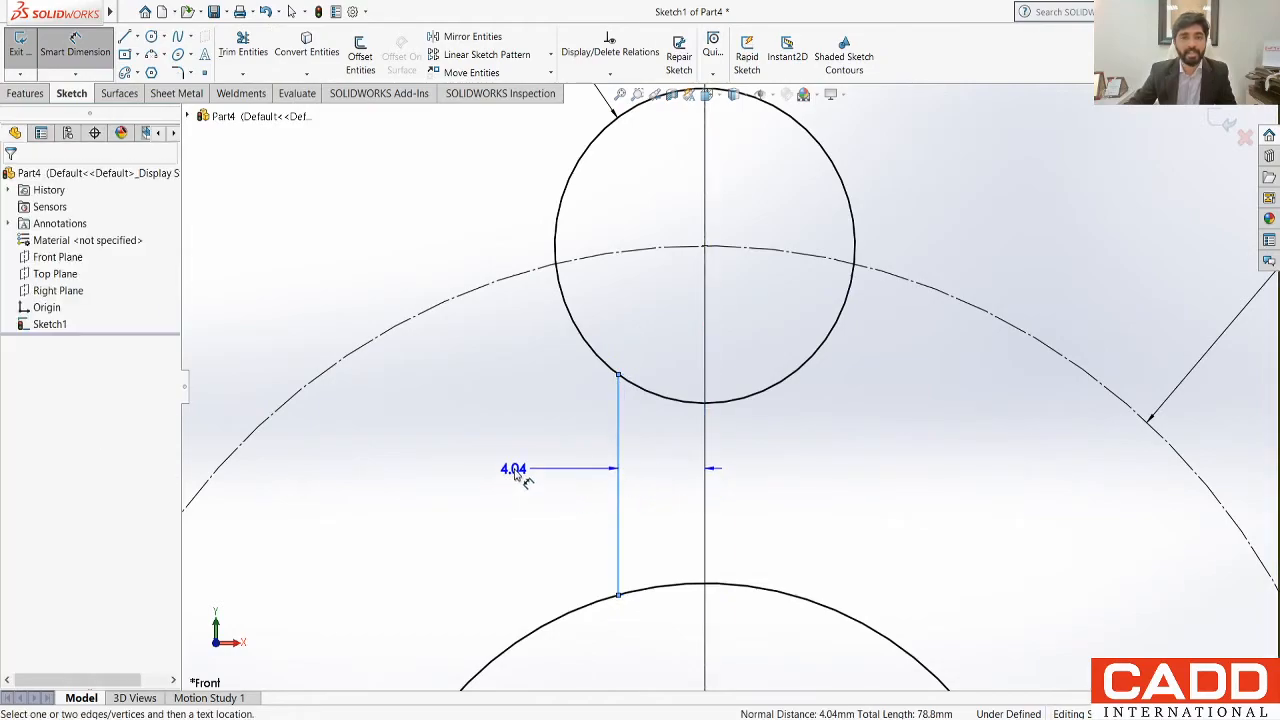
left_click(515, 472)
type("4")
key("Return")
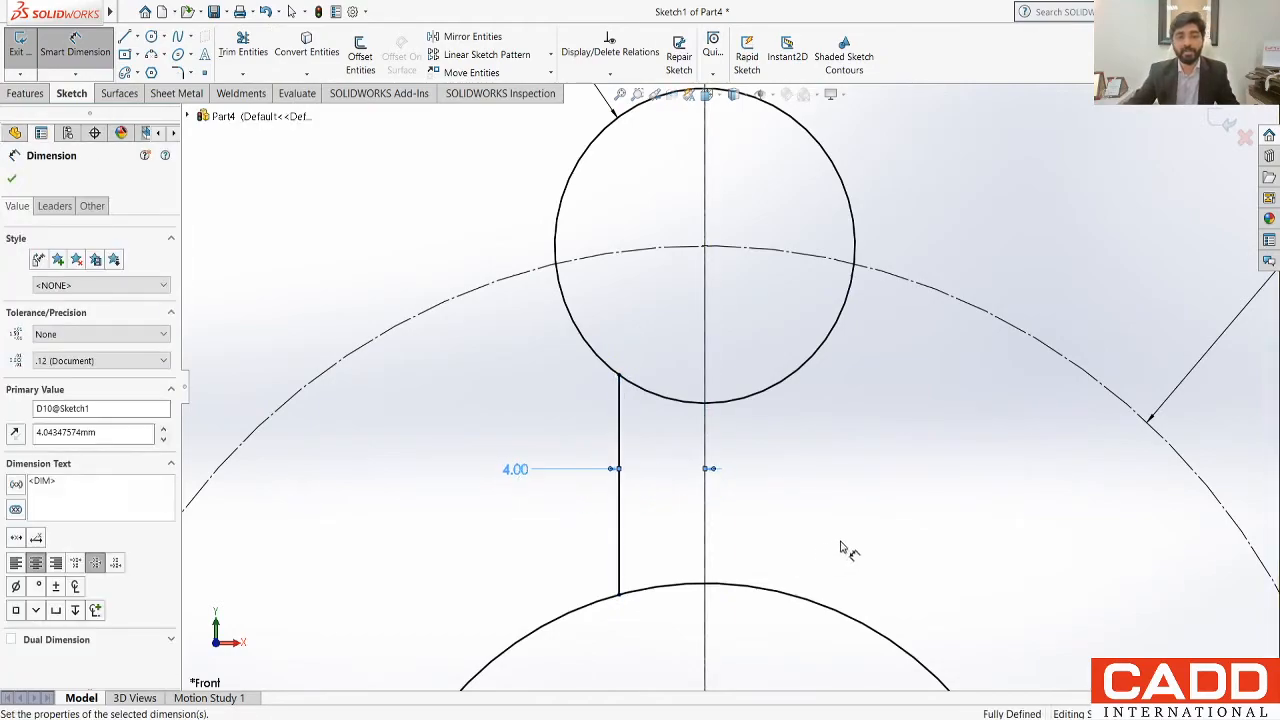
key("Escape")
Step: Mirror the short vertical slot line about the vertical centreline, keeping the original
left_click(474, 36)
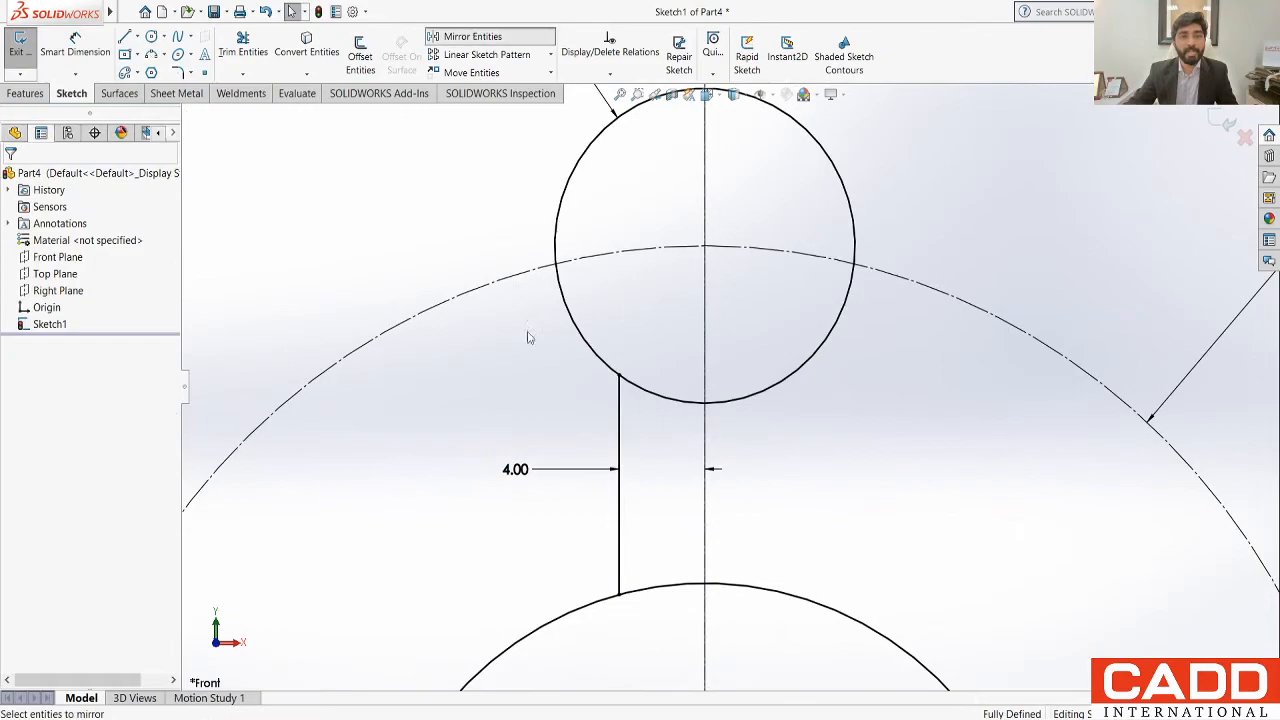
left_click(619, 423)
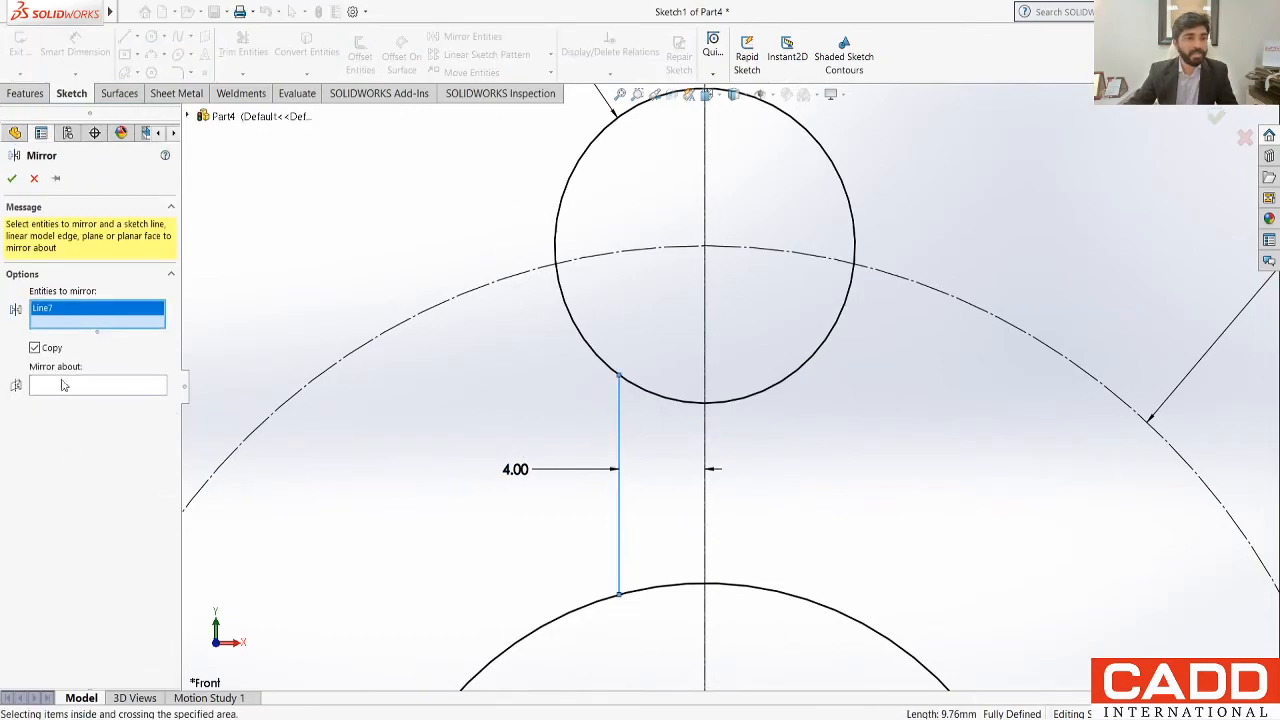
left_click(62, 385)
left_click(707, 430)
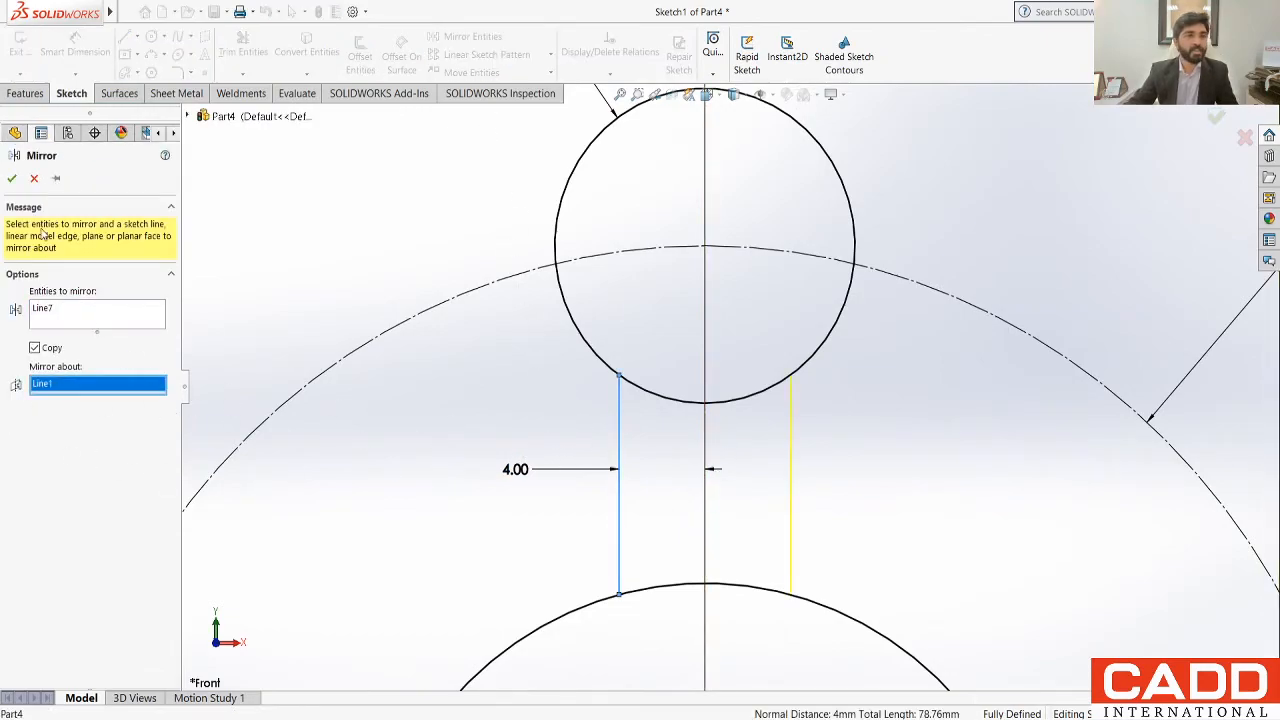
left_click(16, 182)
Step: Trim the arcs of the 14 mm and 32 mm circles between the two slot lines to open the slot into the hub
scroll(373, 197, "up", 6)
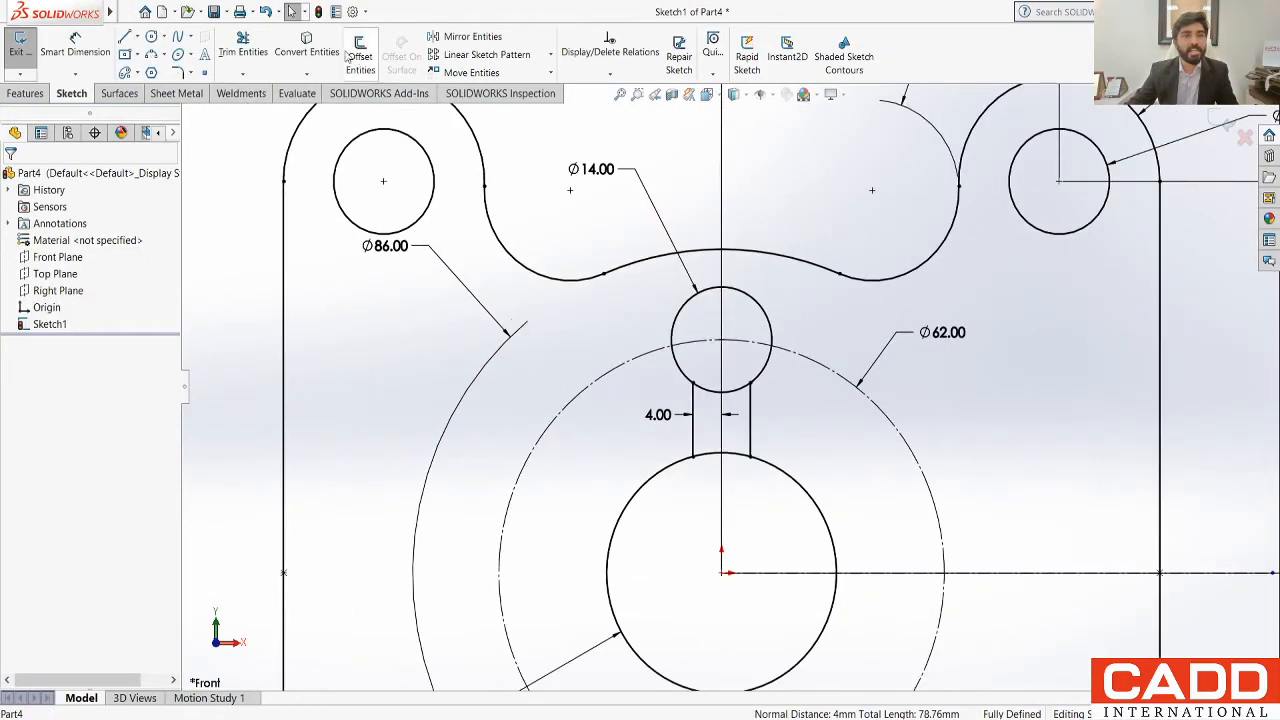
left_click(243, 50)
scroll(722, 402, "up", 4)
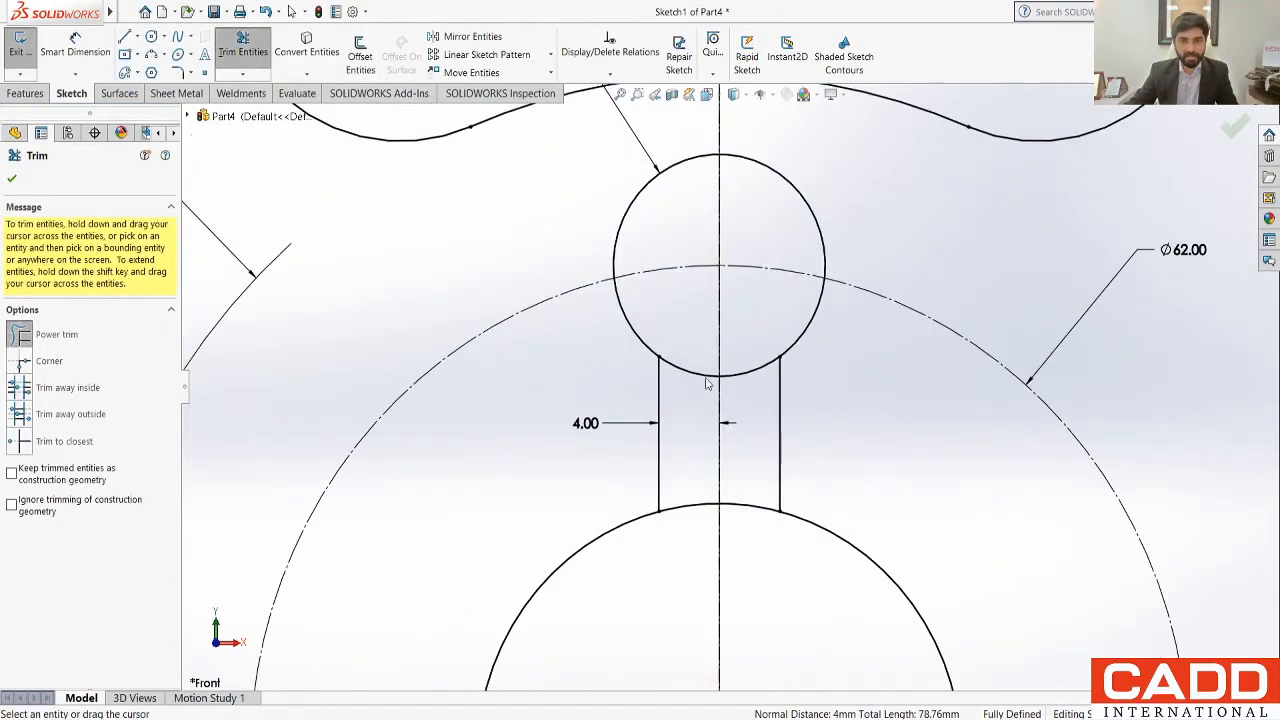
left_click(757, 370)
scroll(750, 400, "up", 5)
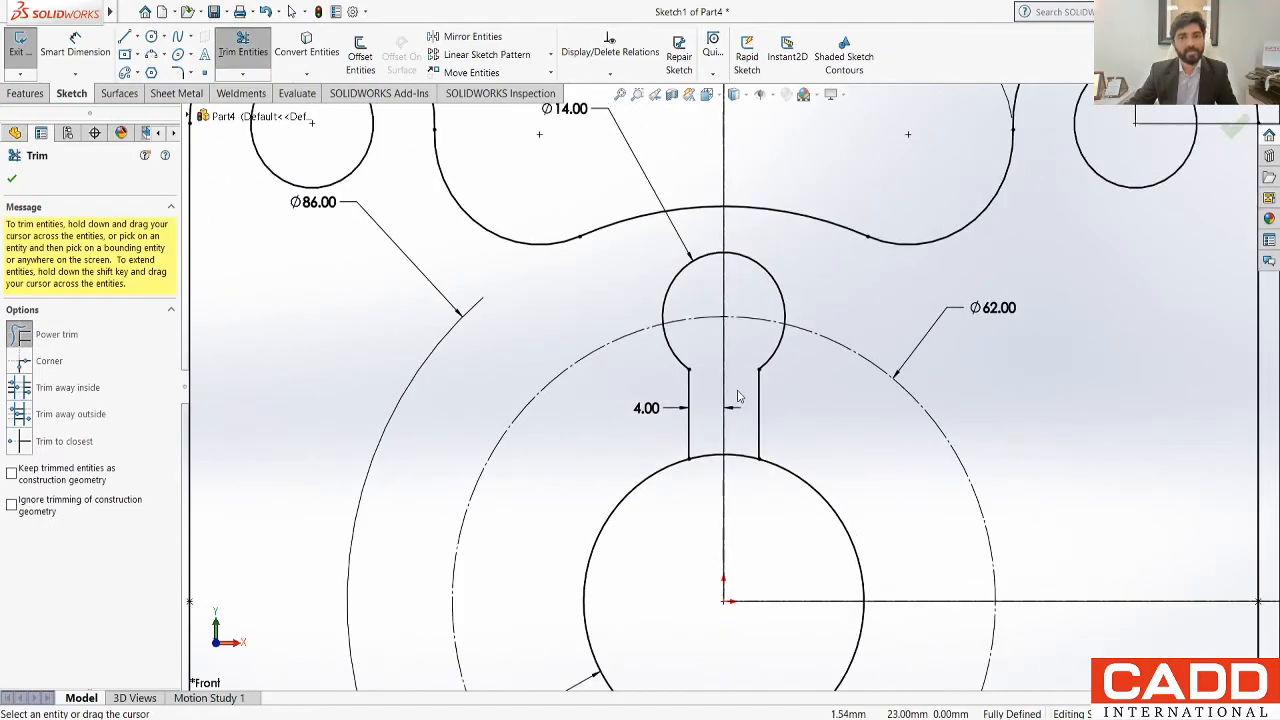
left_click(725, 430)
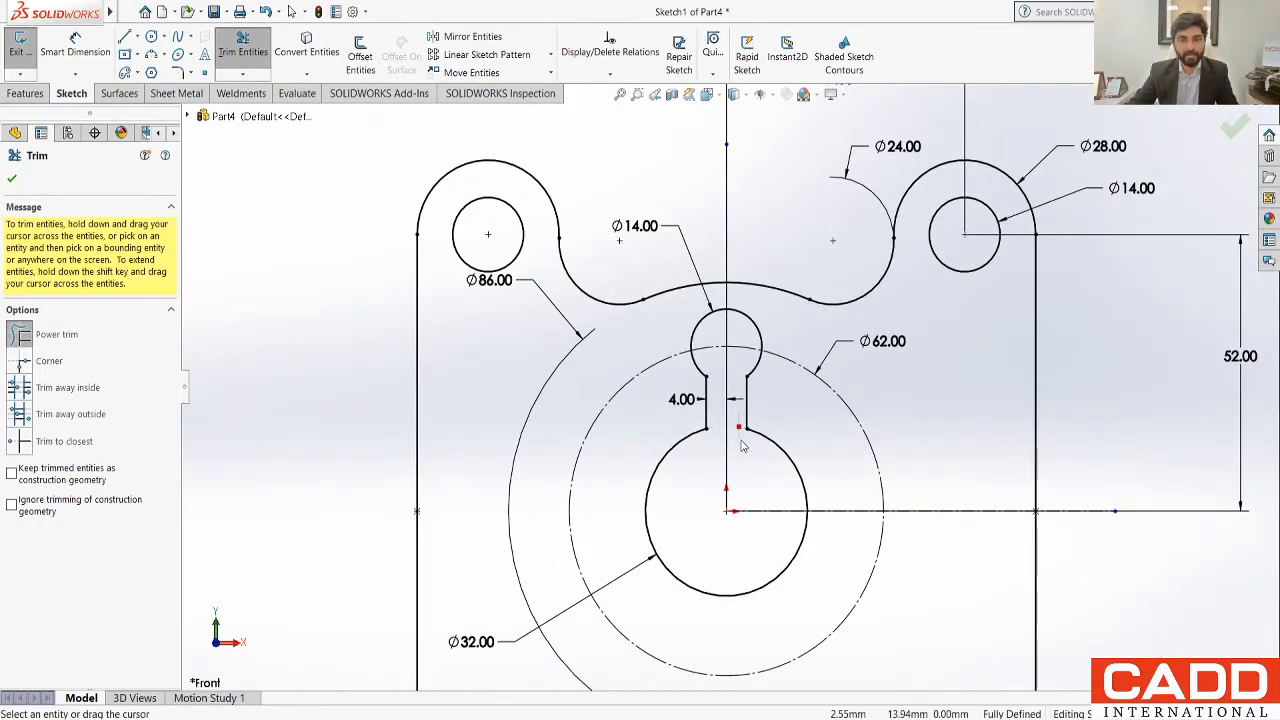
key("Escape")
Step: Set up a circular sketch pattern about the origin with the slot's two straight lines and its round end arc as entities
scroll(660, 425, "up", 3)
scroll(792, 560, "down", 3)
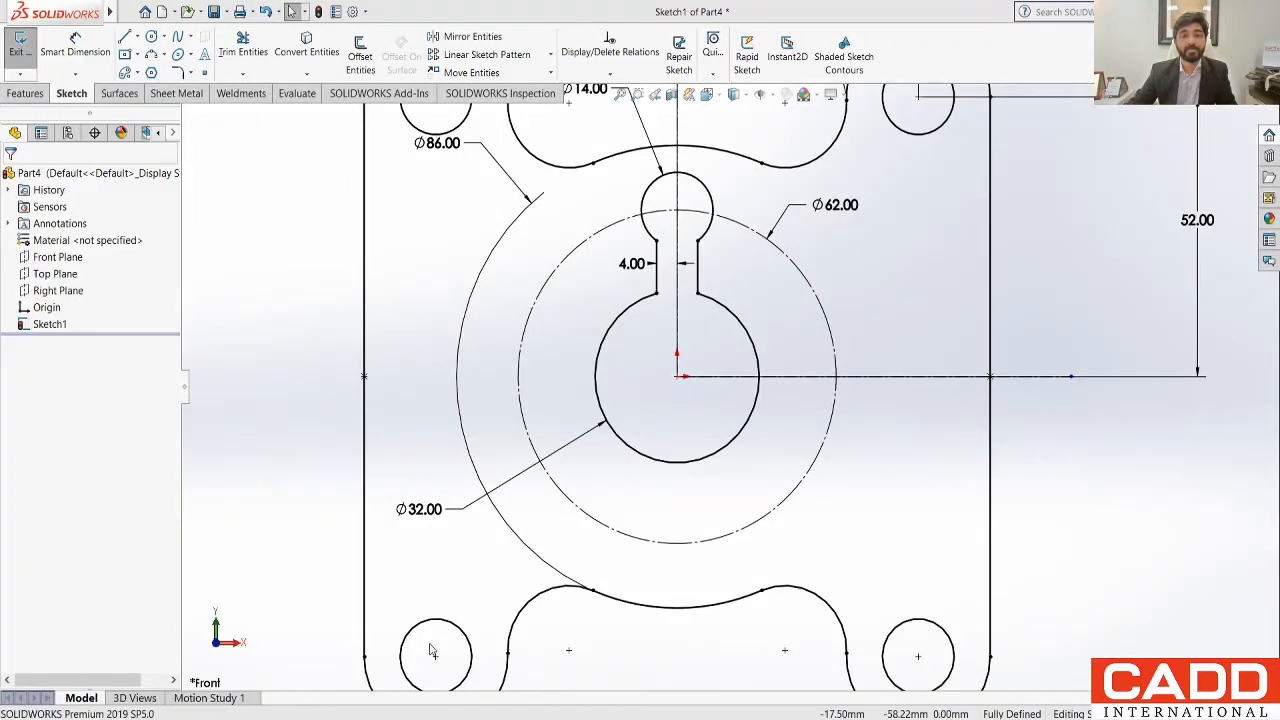
scroll(790, 396, "up", 3)
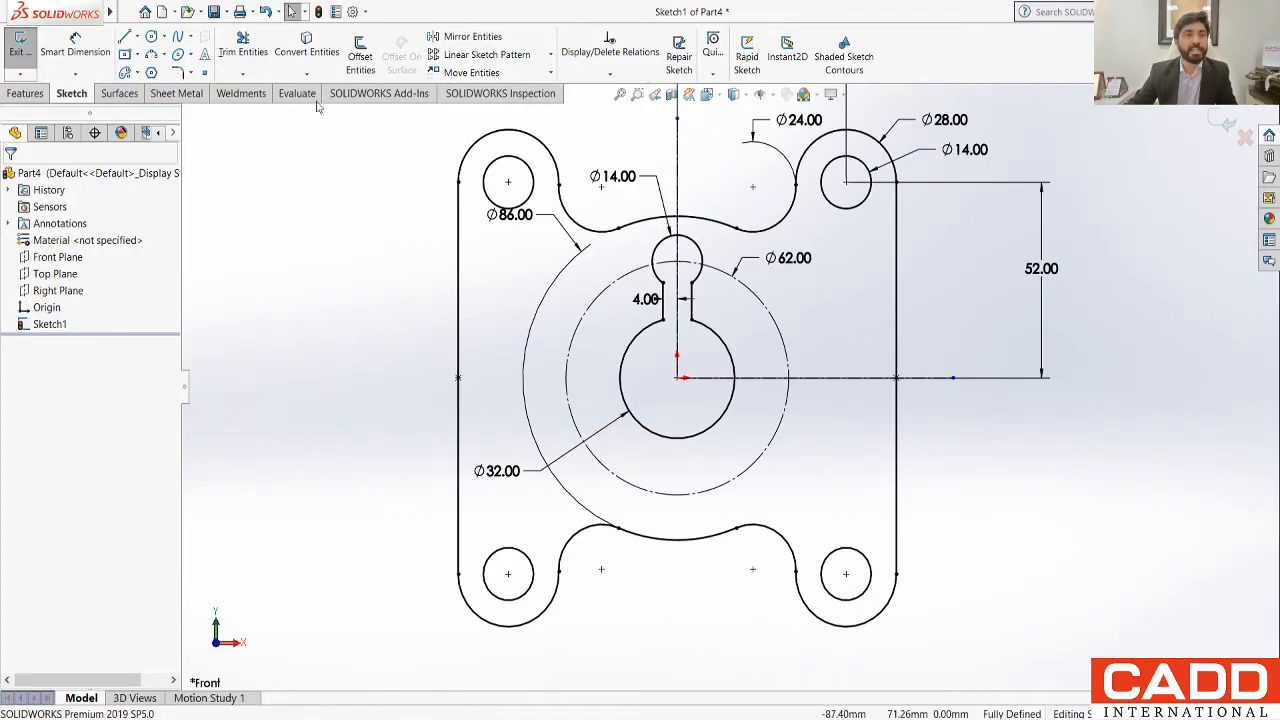
left_click(554, 55)
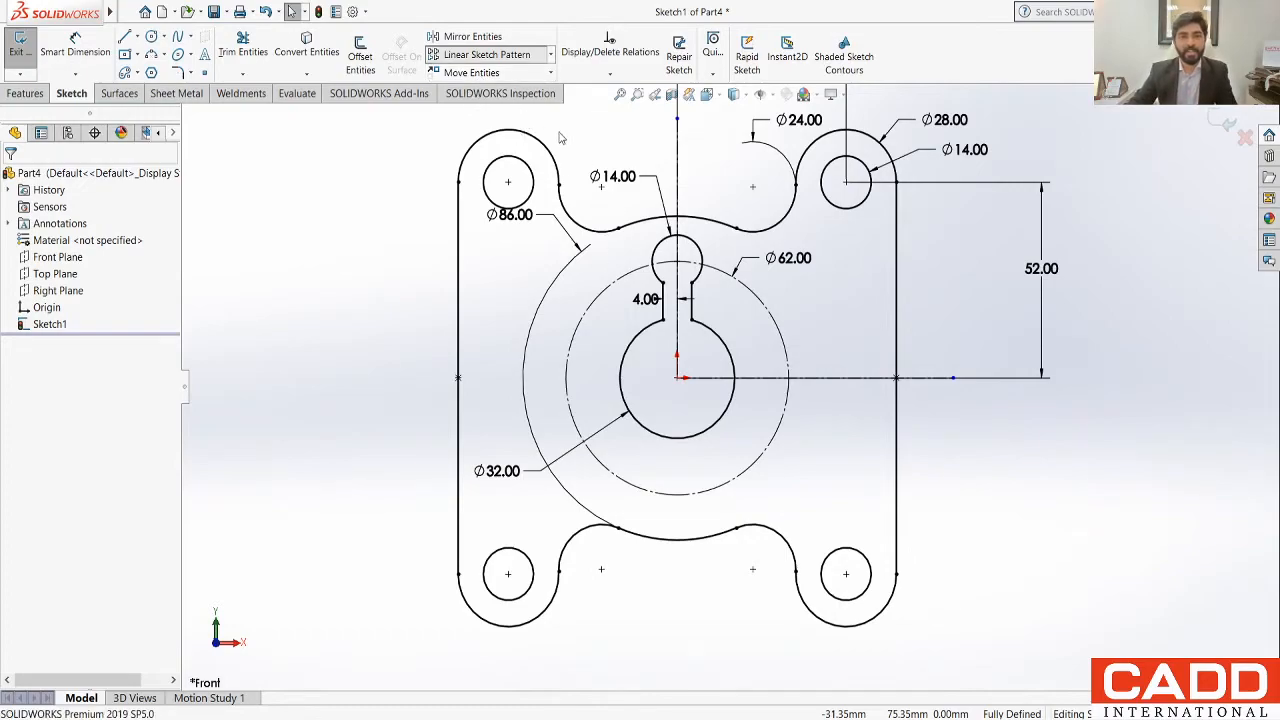
left_click(512, 94)
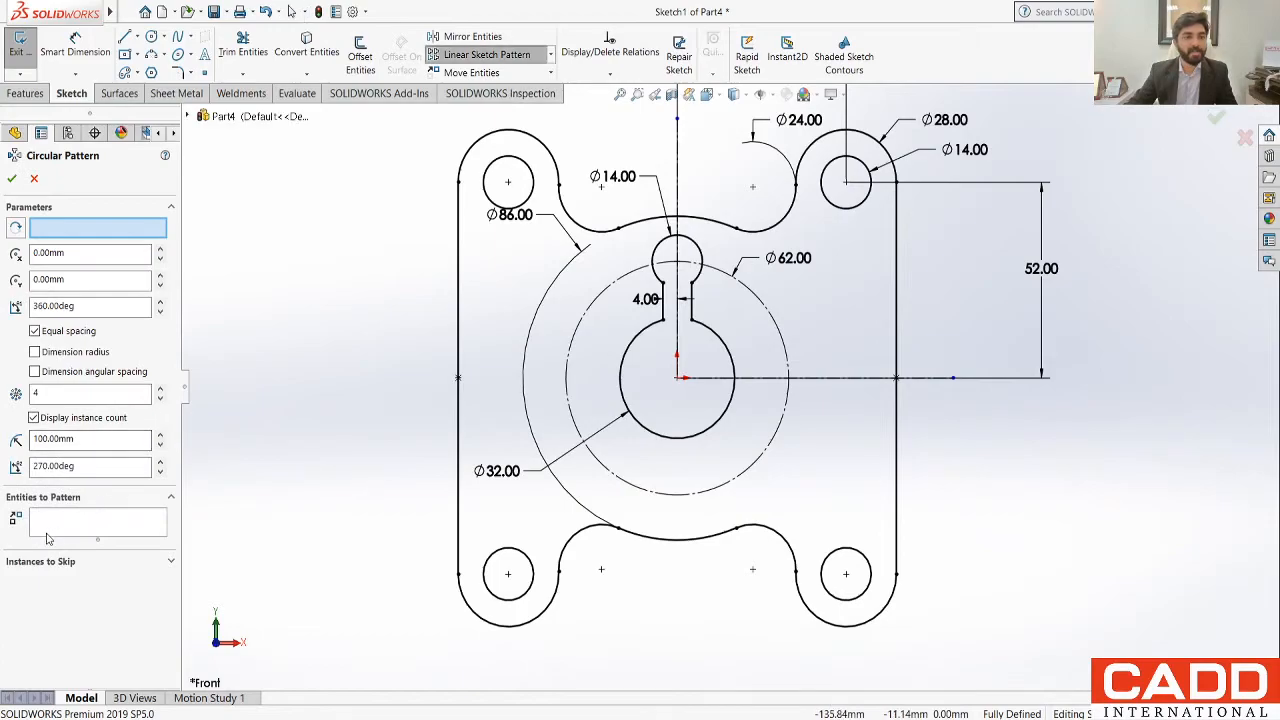
left_click(65, 521)
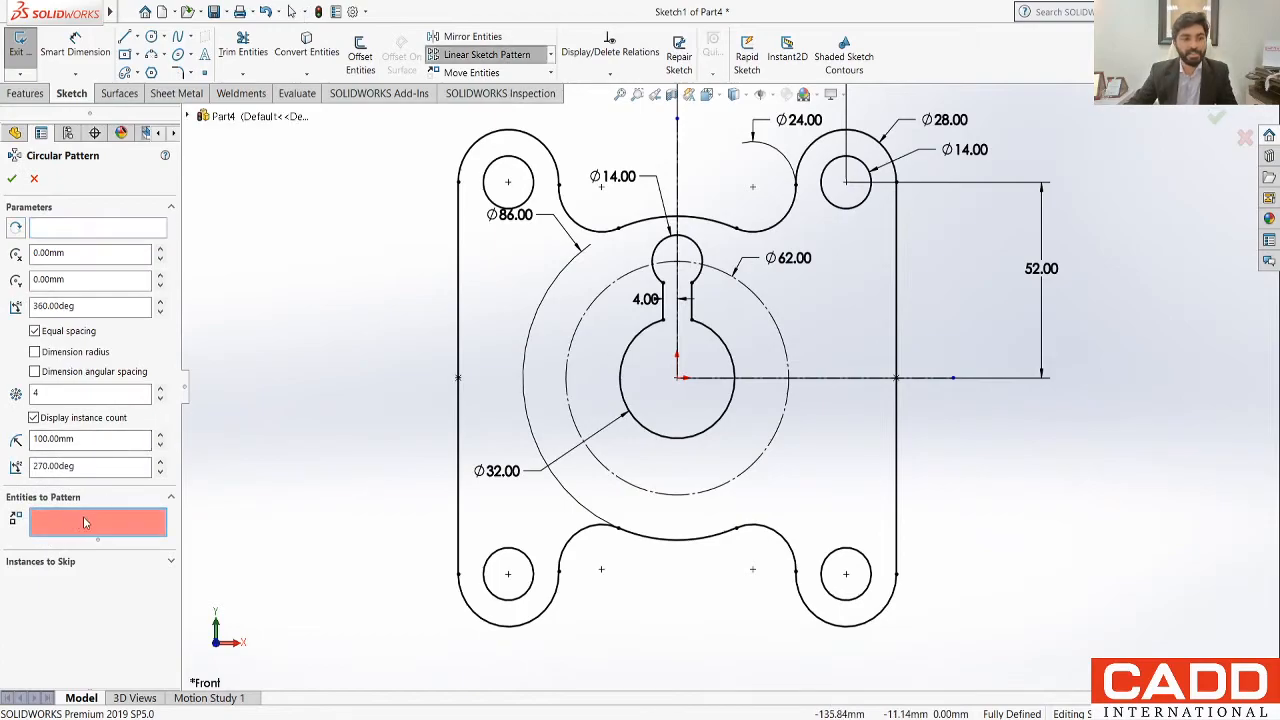
scroll(670, 280, "down", 5)
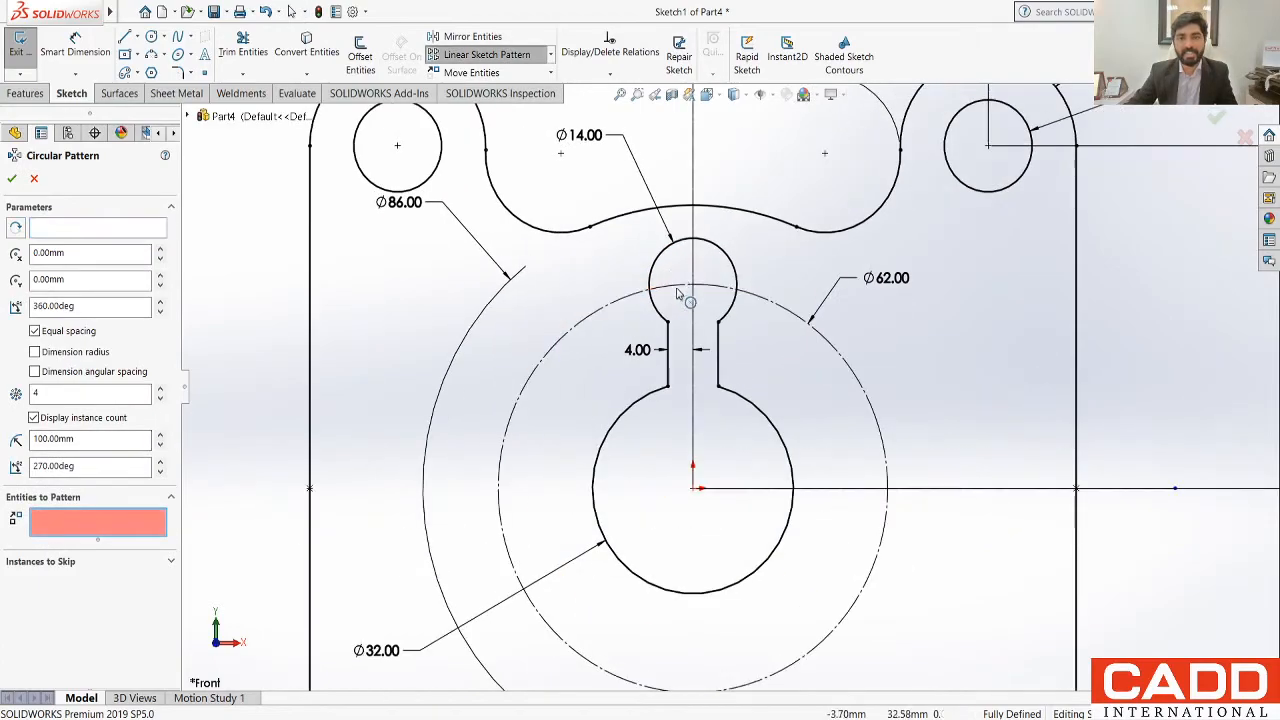
left_click(671, 358)
left_click(651, 322)
left_click(733, 370)
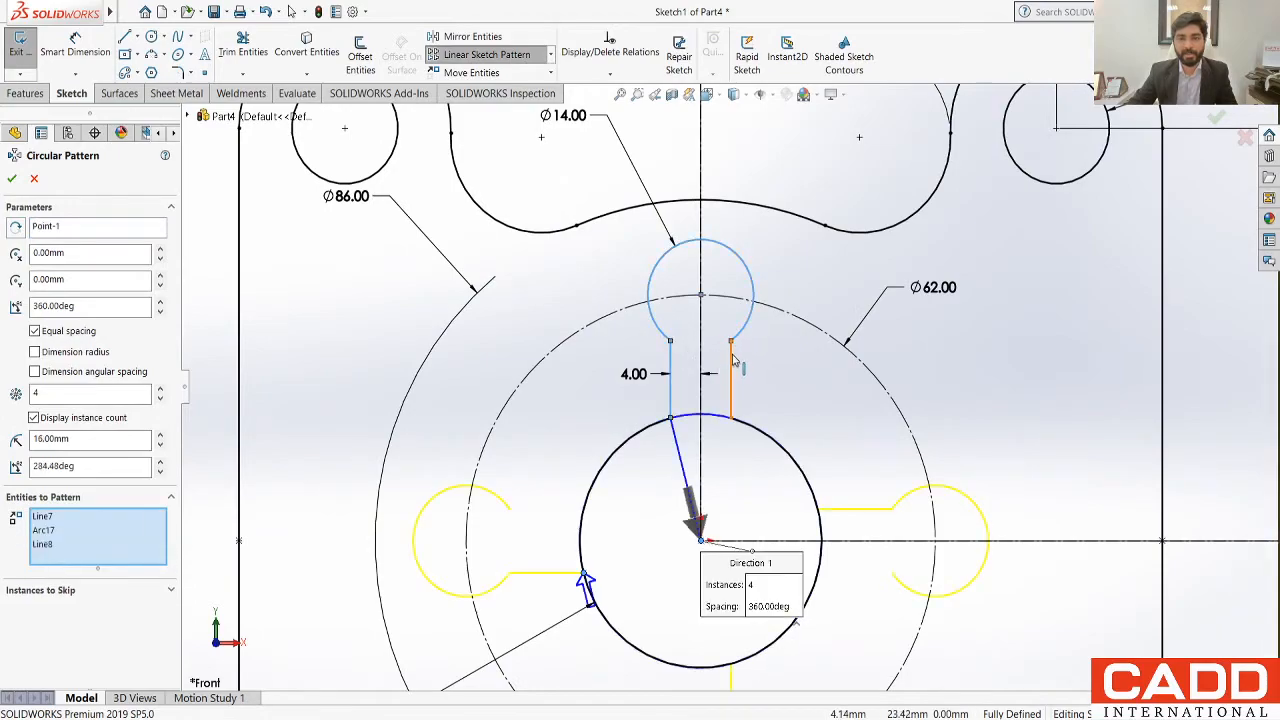
Step: Set the circular pattern to 6 equally spaced instances over 360 degrees and create it
scroll(766, 423, "up", 3)
scroll(810, 612, "down", 1)
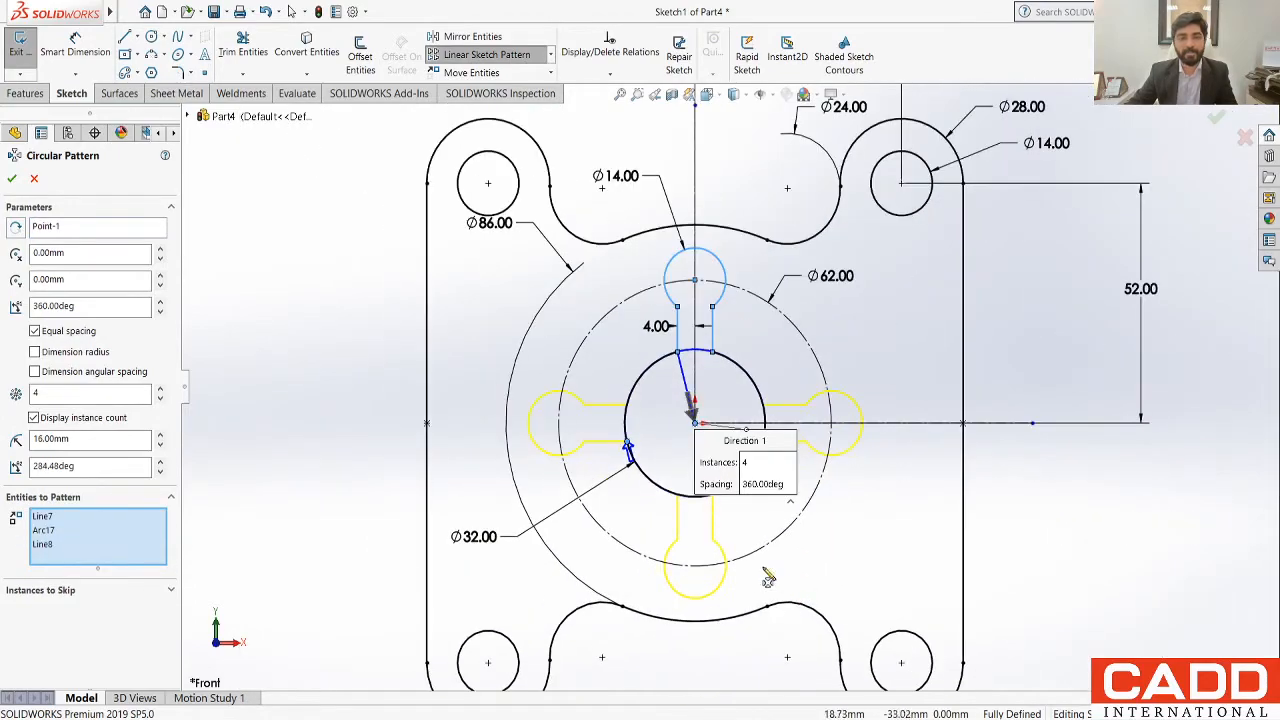
double_click(49, 392)
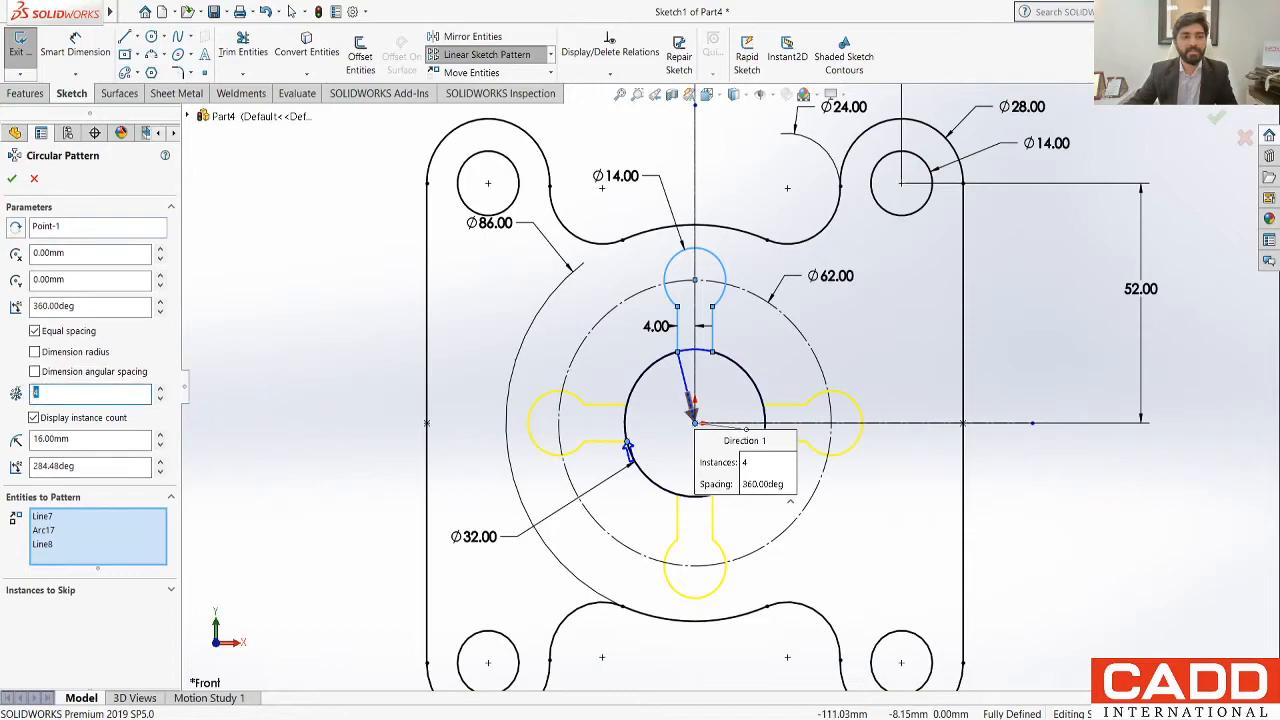
type("6")
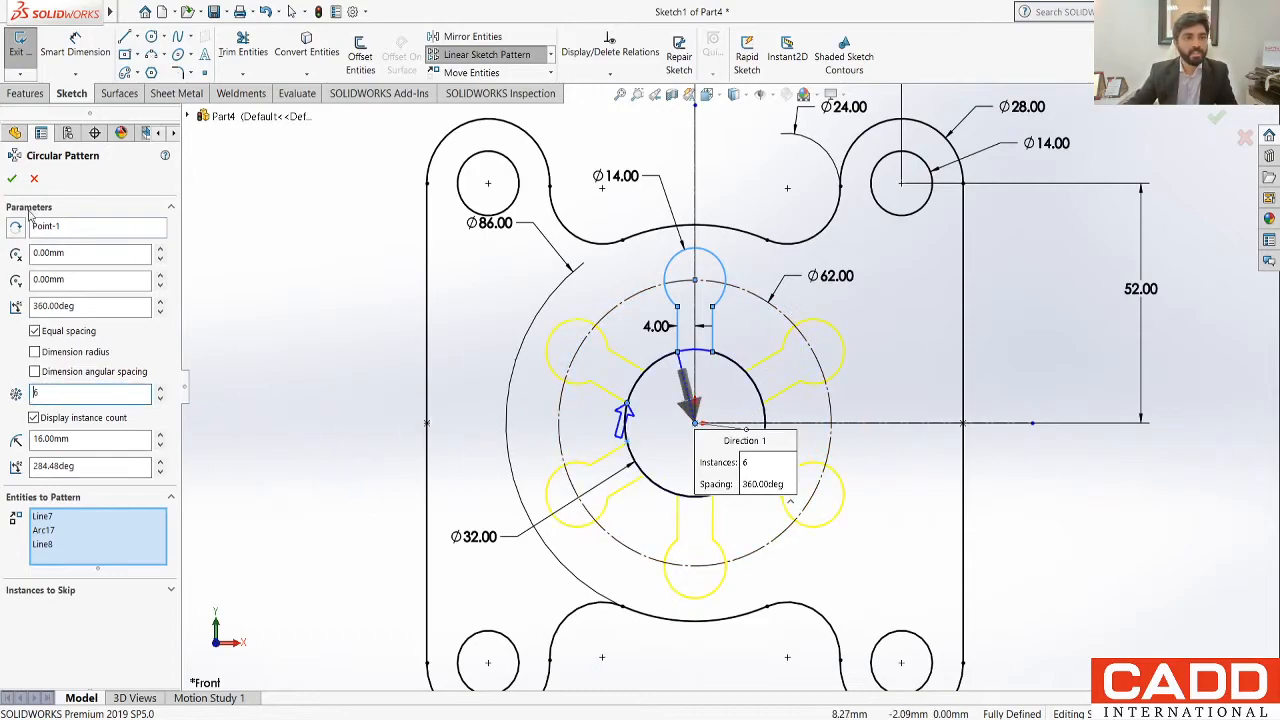
left_click(12, 178)
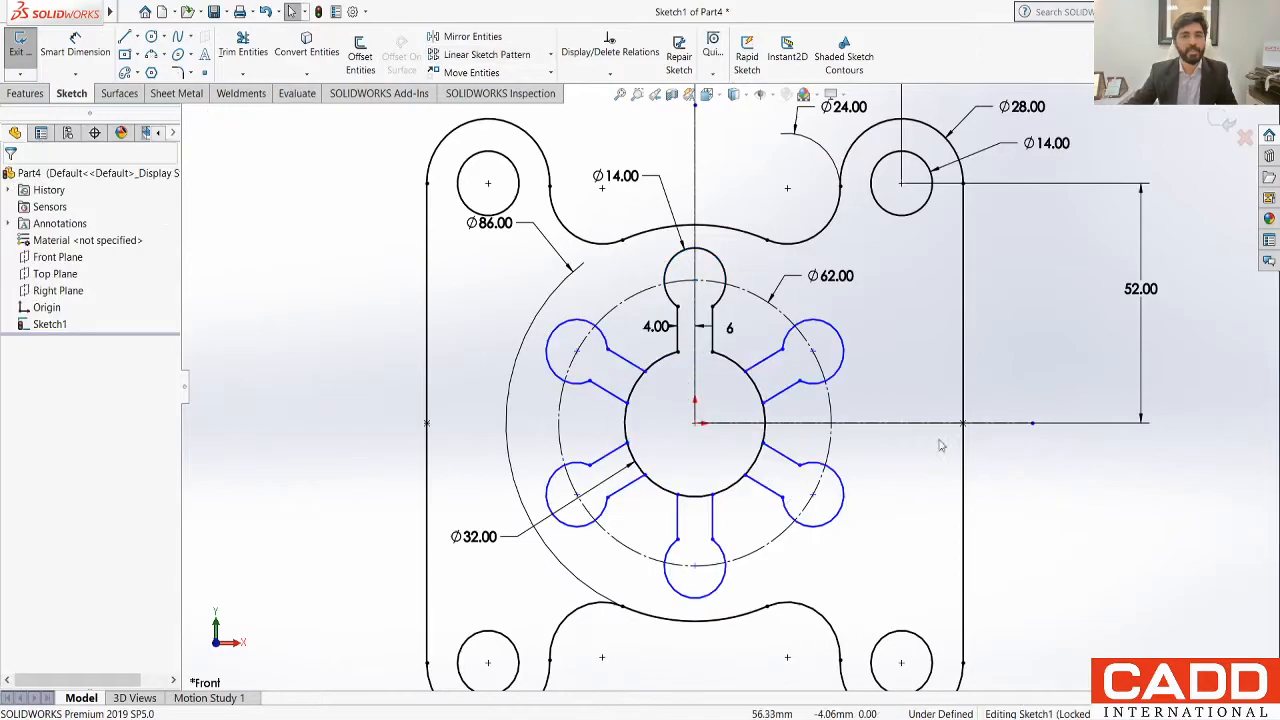
Step: Make the circular pattern's centre point coincident with the origin to fully define the patterned slots
scroll(760, 440, "down", 2)
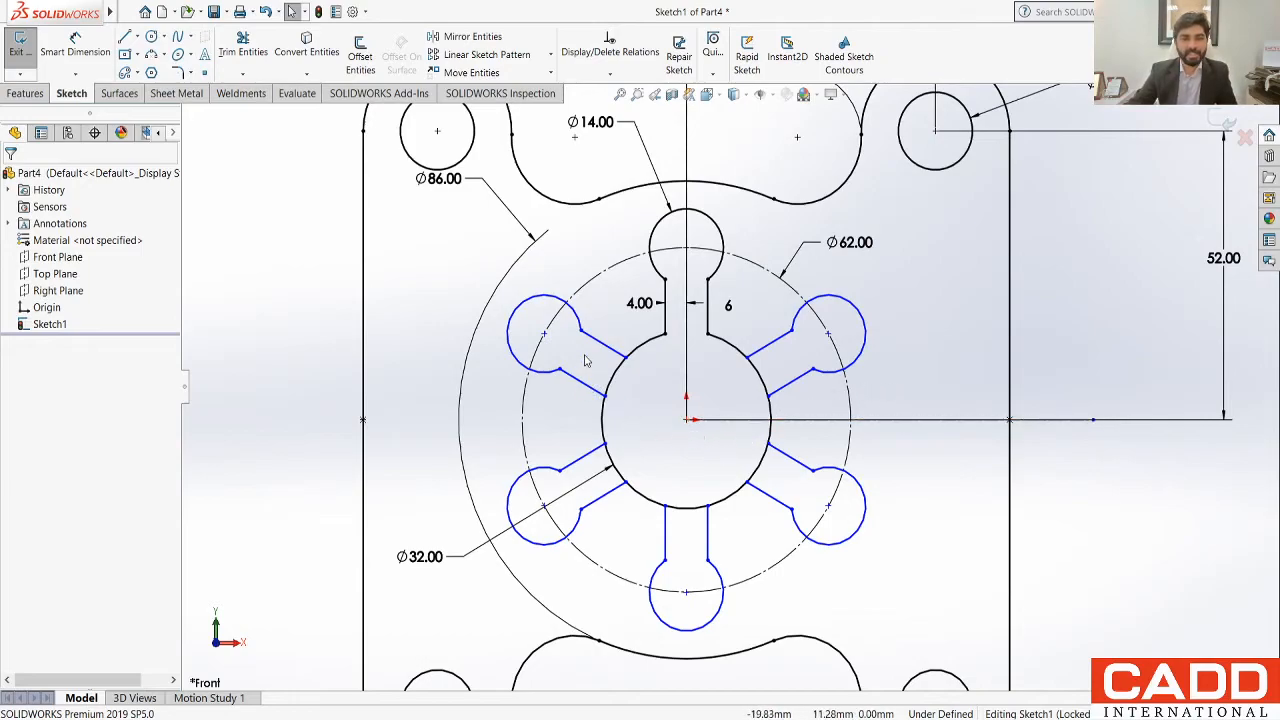
left_click(686, 421)
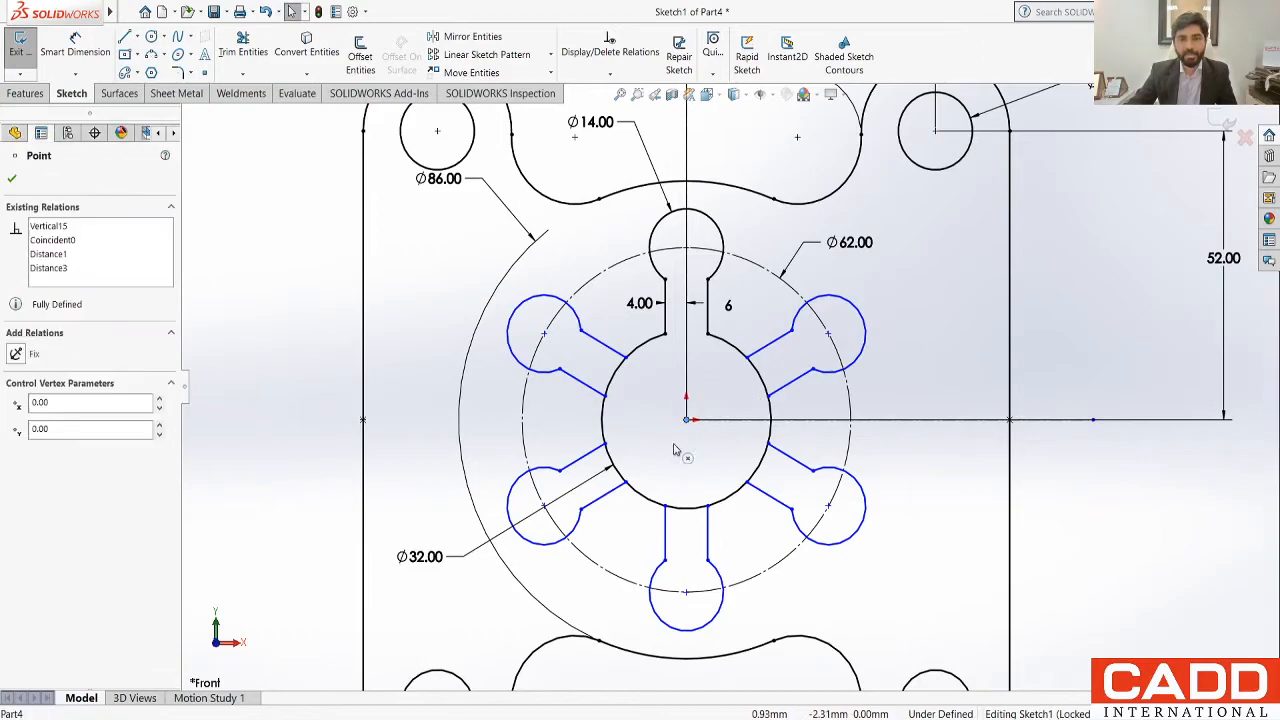
left_click(686, 420)
left_click_drag(1083, 510, 991, 525)
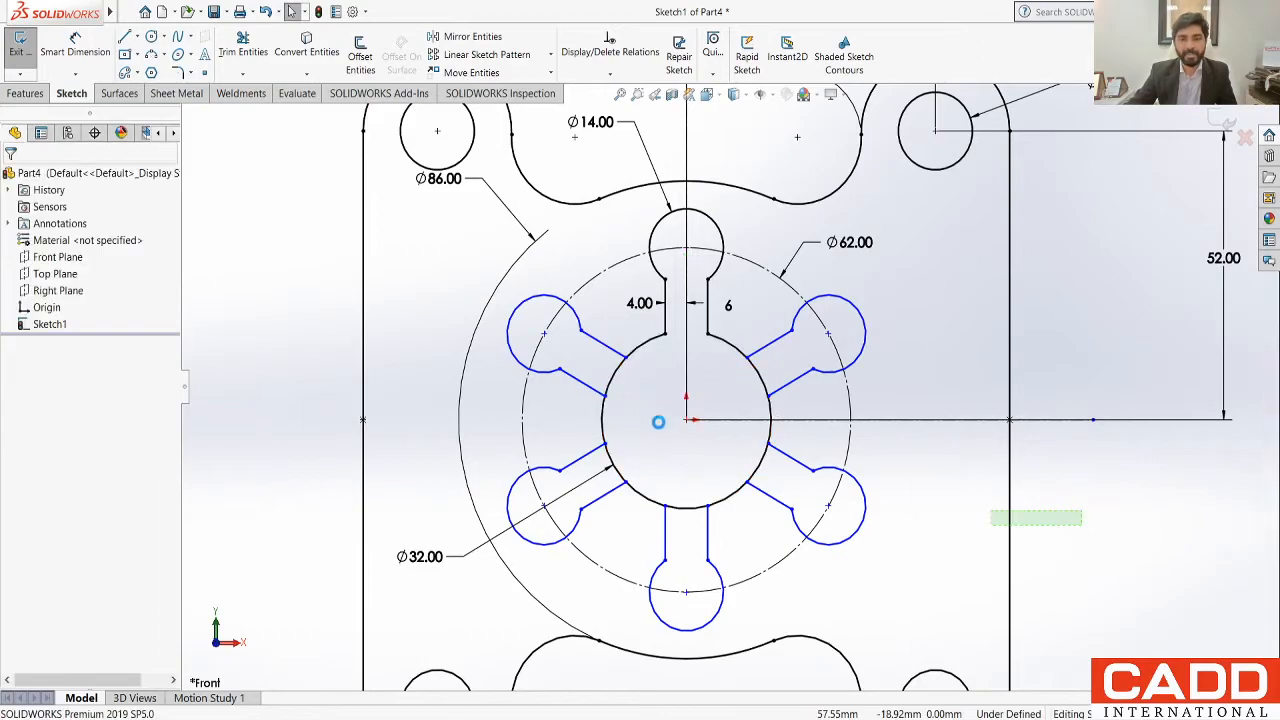
key("Escape")
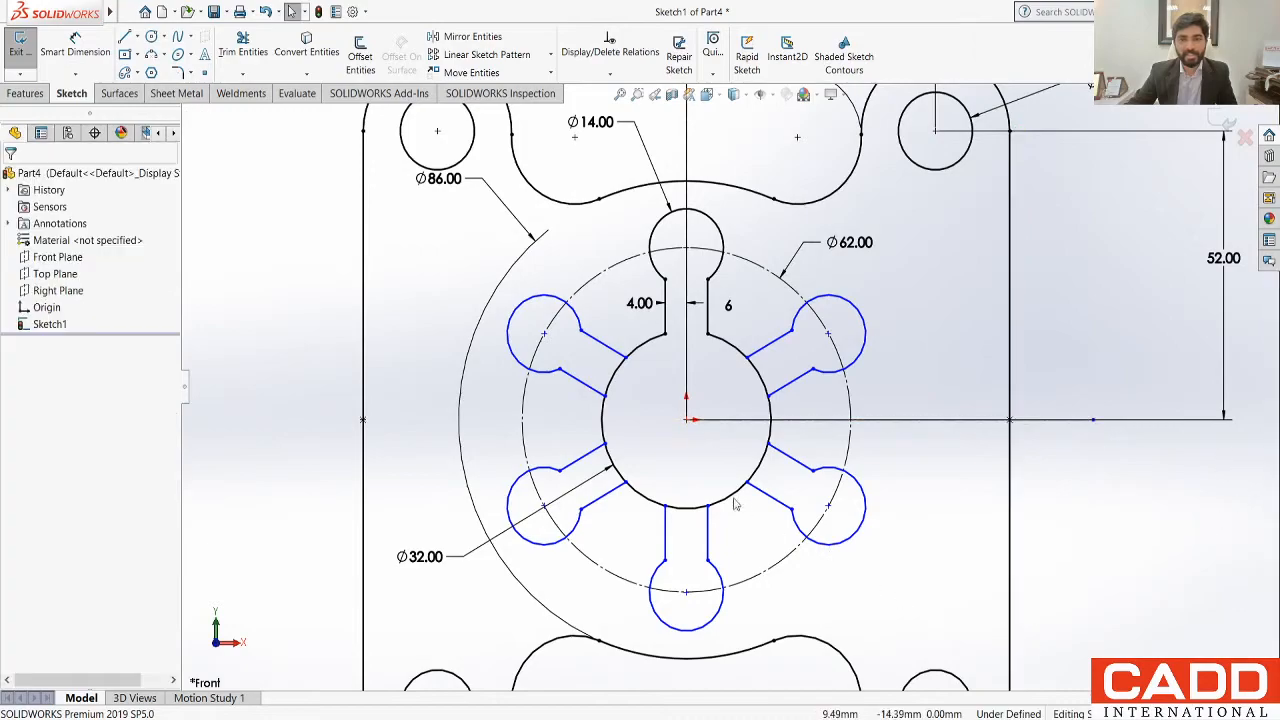
left_click(686, 420)
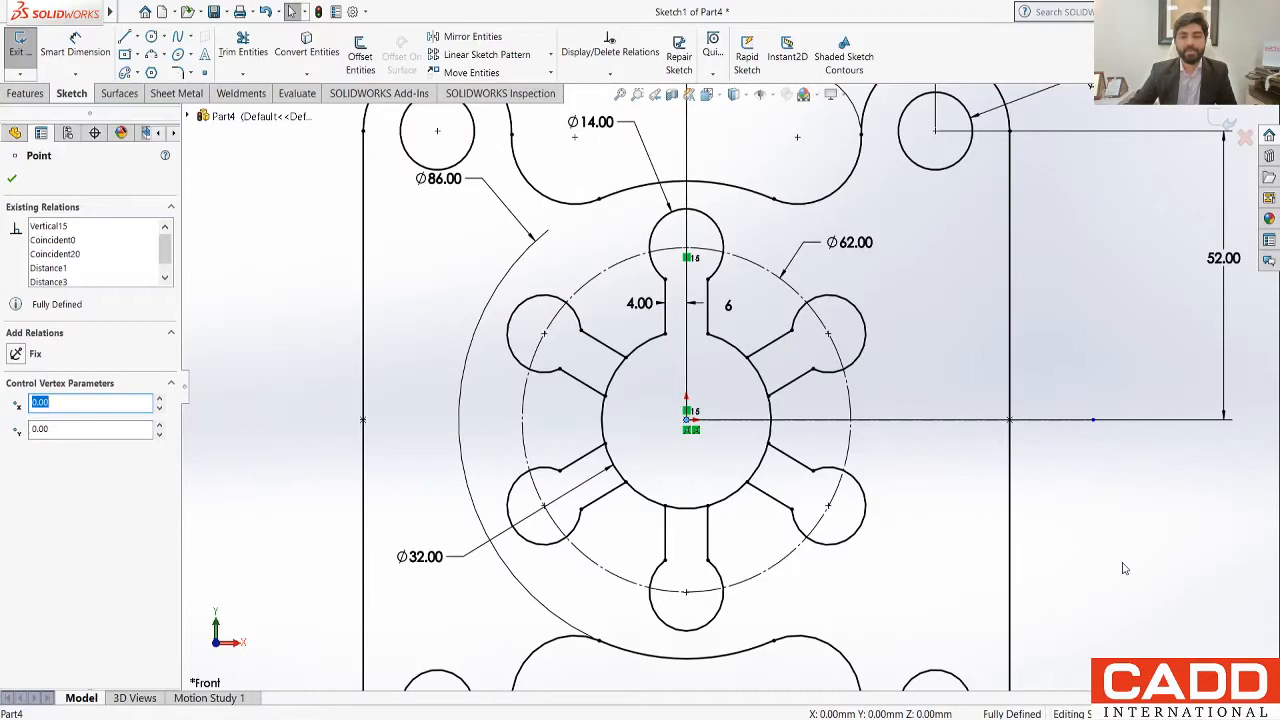
key("Escape")
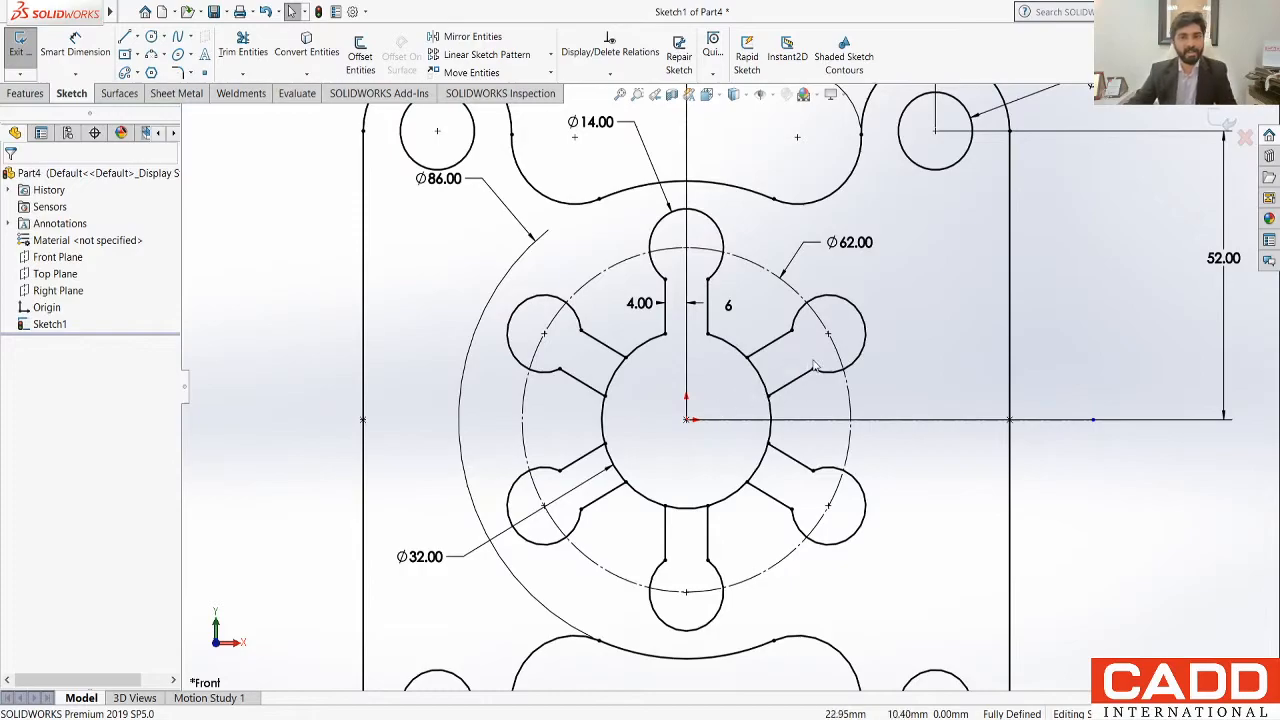
Step: Trim the 32 mm hub circle's arcs across the mouths of the five patterned slots to open them into the hub
left_click(246, 54)
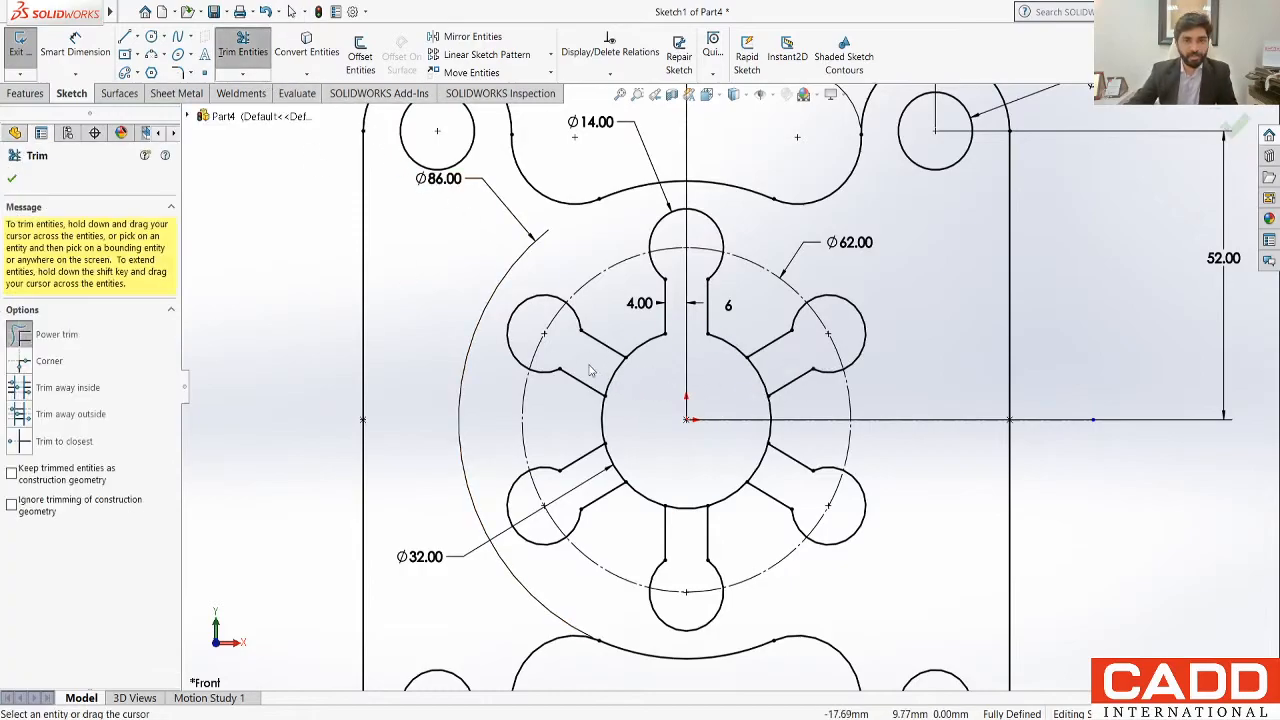
mouse_move(768, 378)
left_mouse_down()
mouse_move(750, 450)
mouse_move(708, 488)
mouse_move(685, 540)
left_mouse_up()
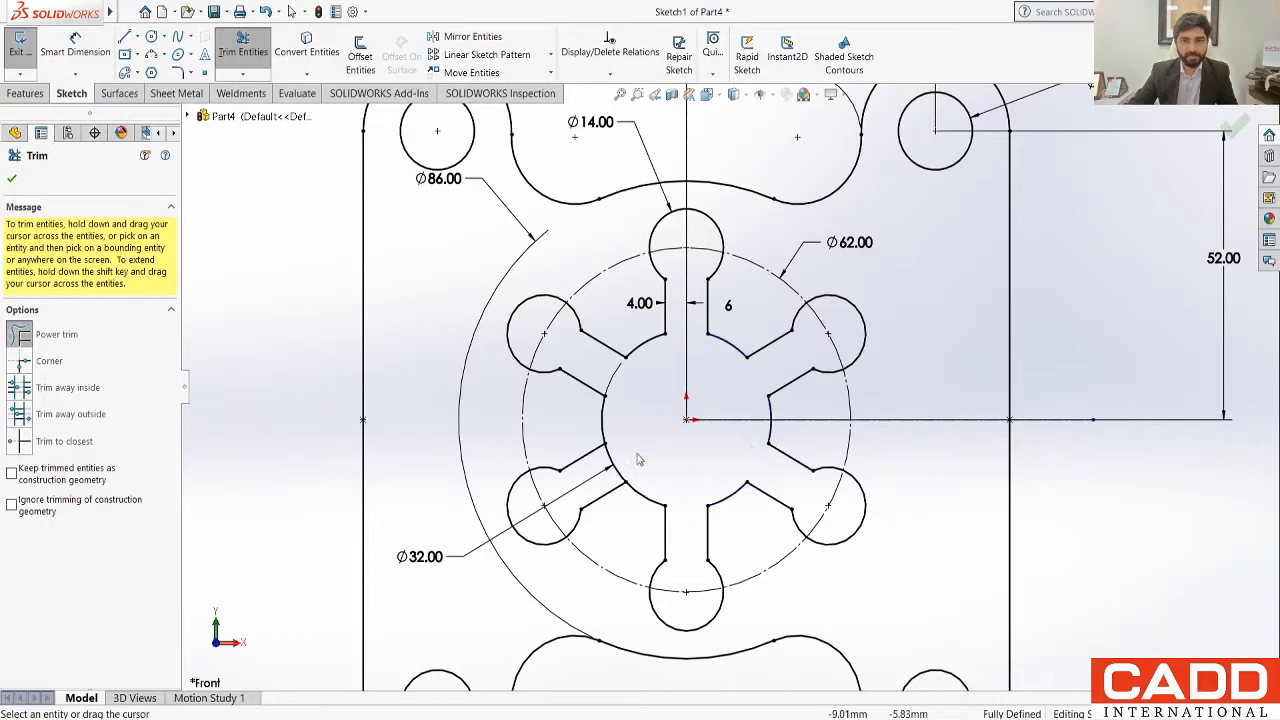
left_click_drag(638, 455, 607, 464)
scroll(667, 434, "up", 2)
key("Escape")
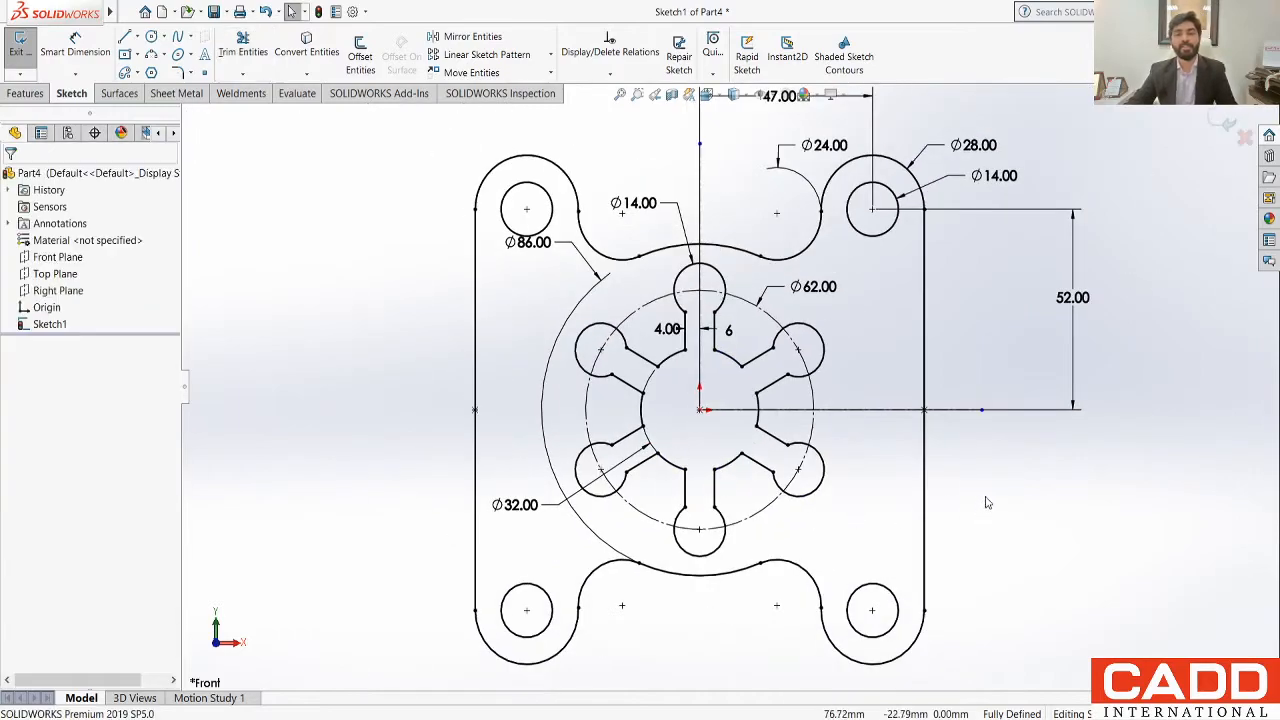
Step: Hide the sketch dimensions and fit the whole profile in view
key("f")
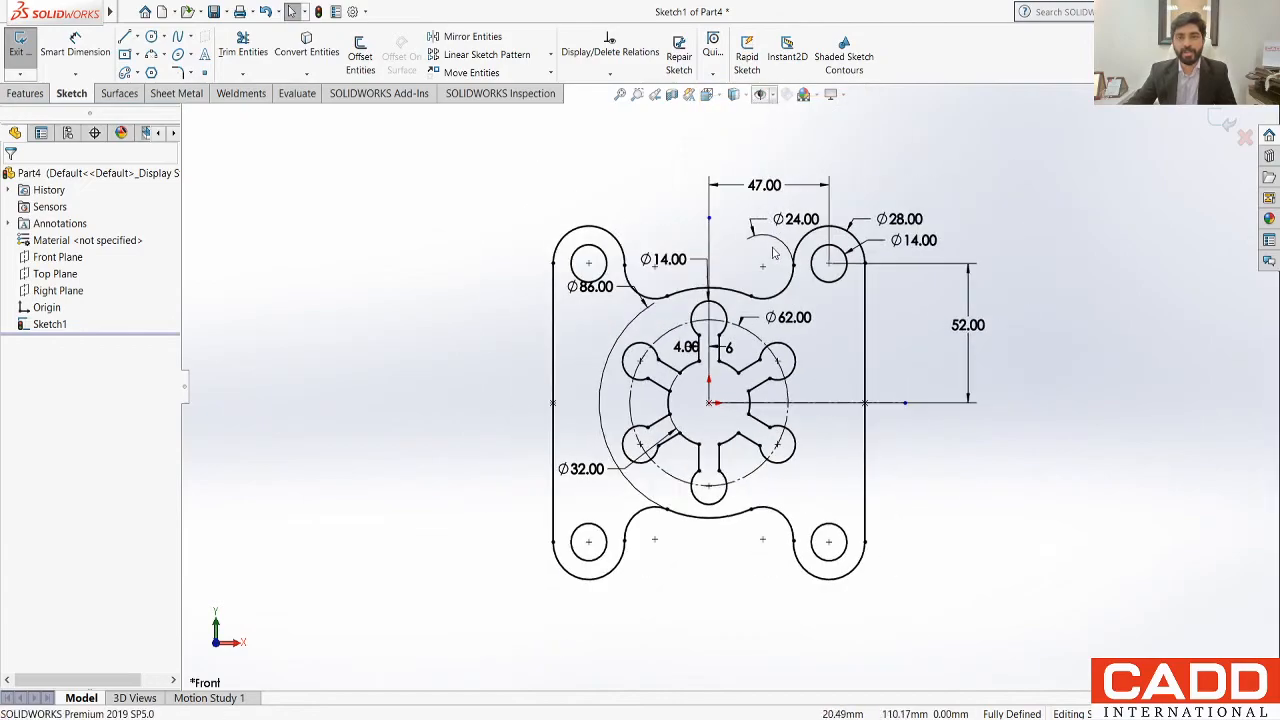
left_click(767, 243)
left_click(1000, 526)
scroll(996, 527, "up", 1)
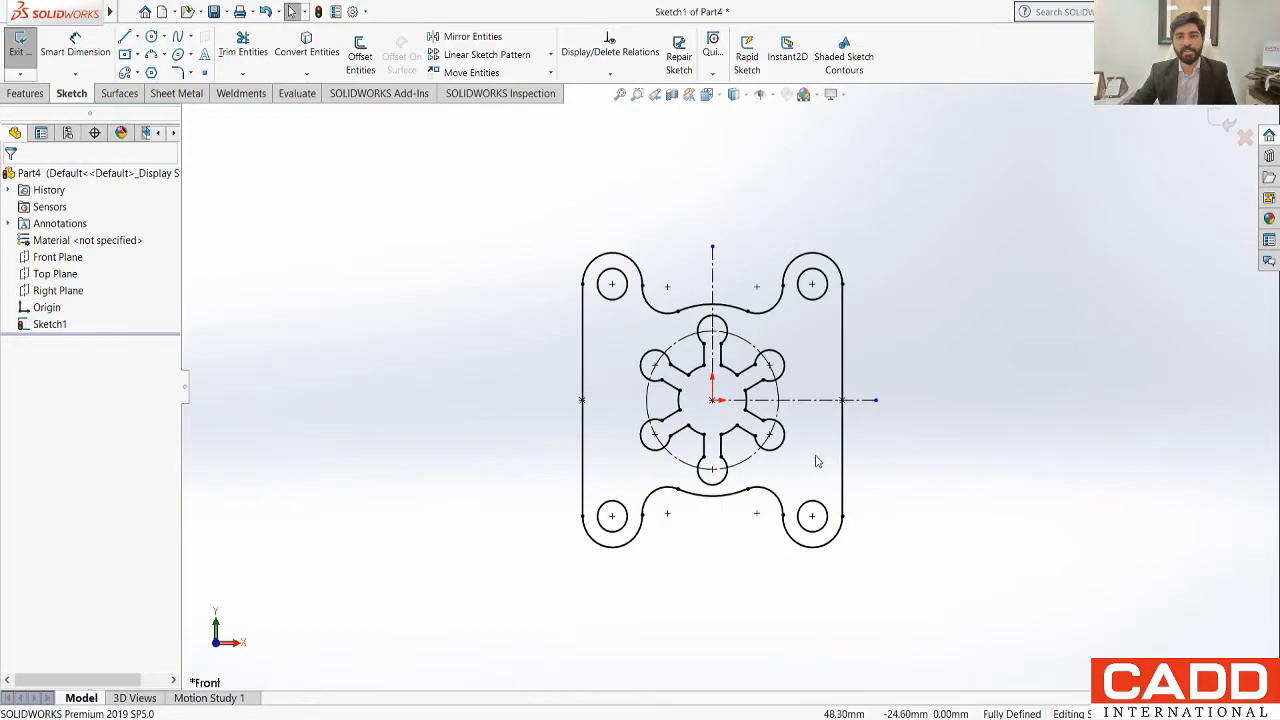
scroll(816, 461, "down", 1)
scroll(686, 163, "down", 1)
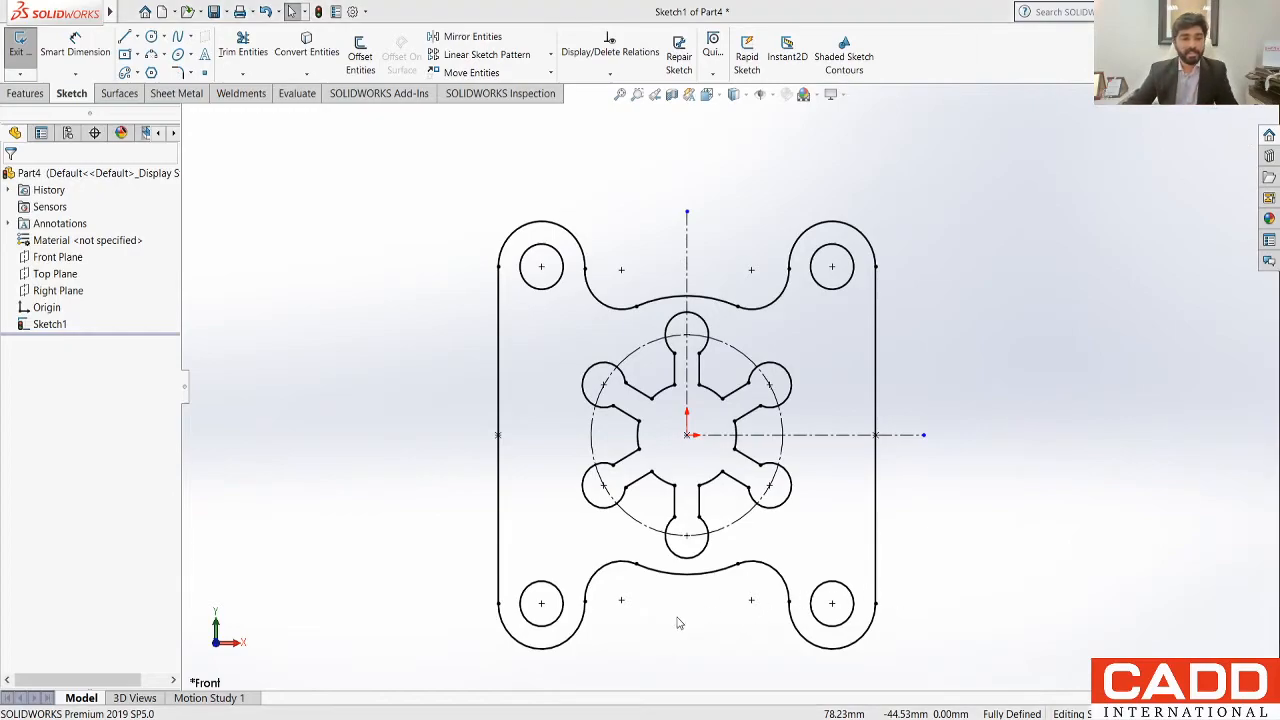
Step: Switch to the presentation to review the Exercise 2 drawing, and go back to the Relations slide
key("alt+Tab")
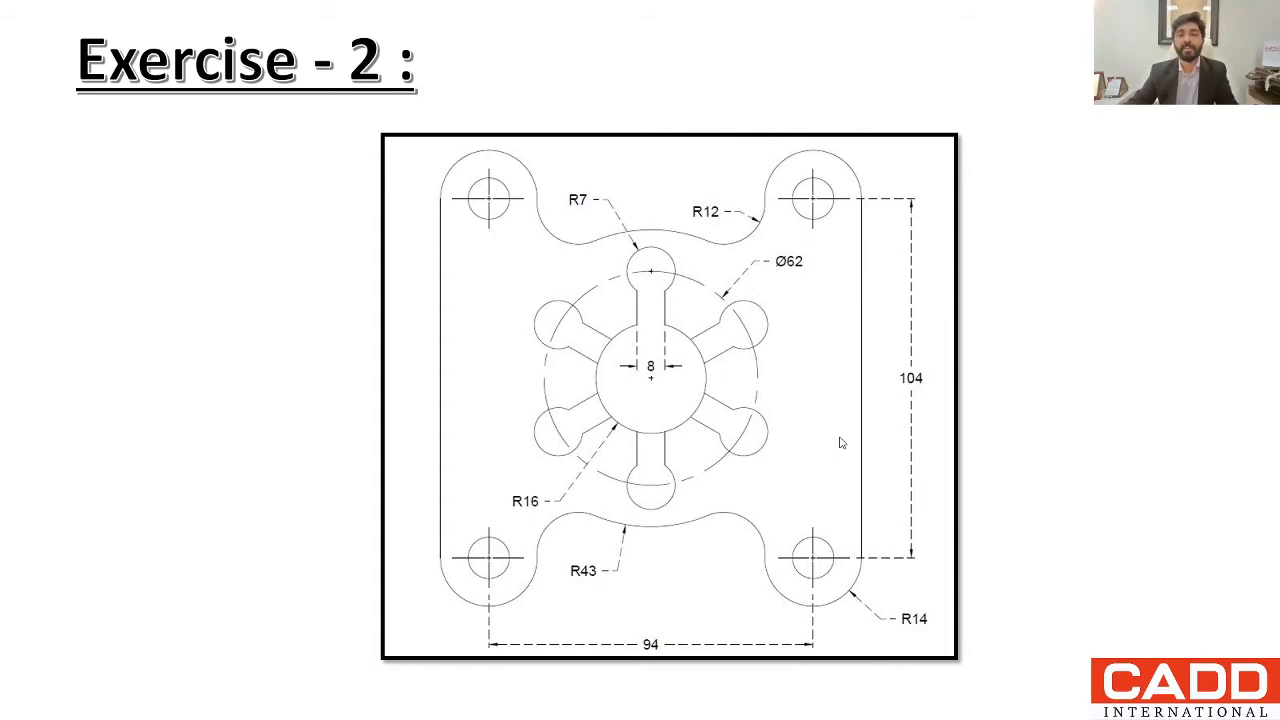
key("Left")
key("Left")
key("Left")
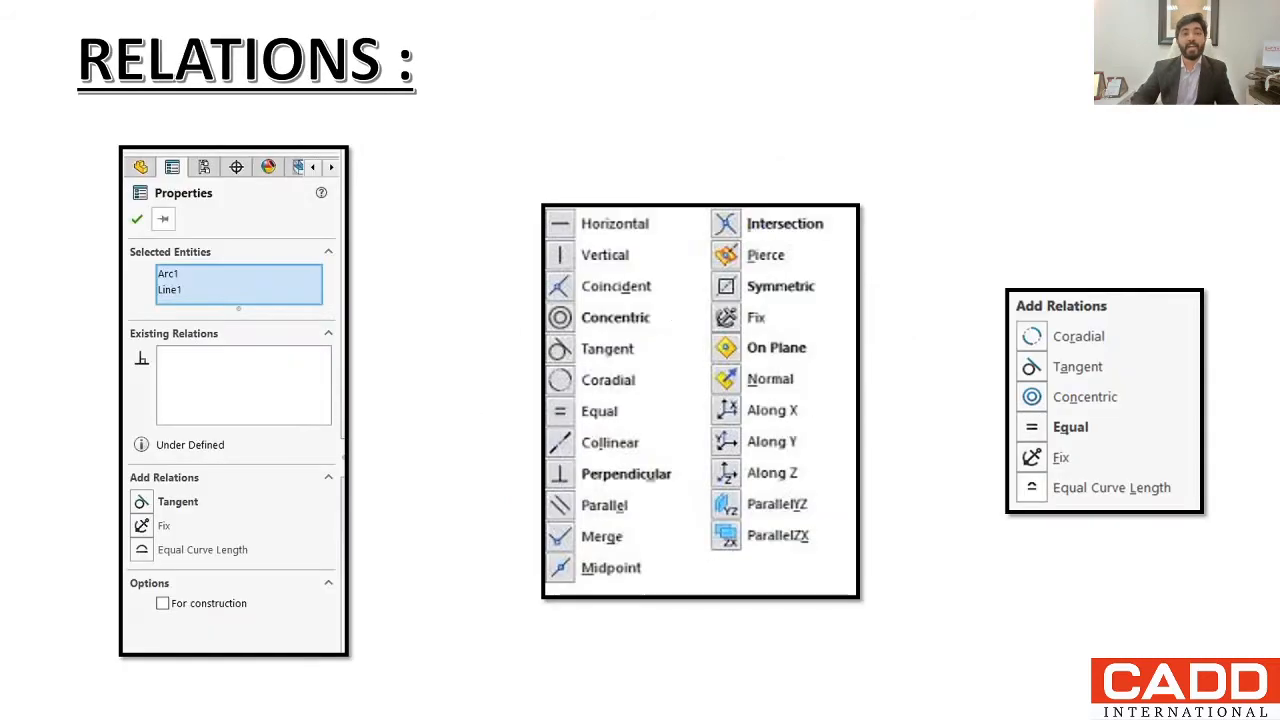